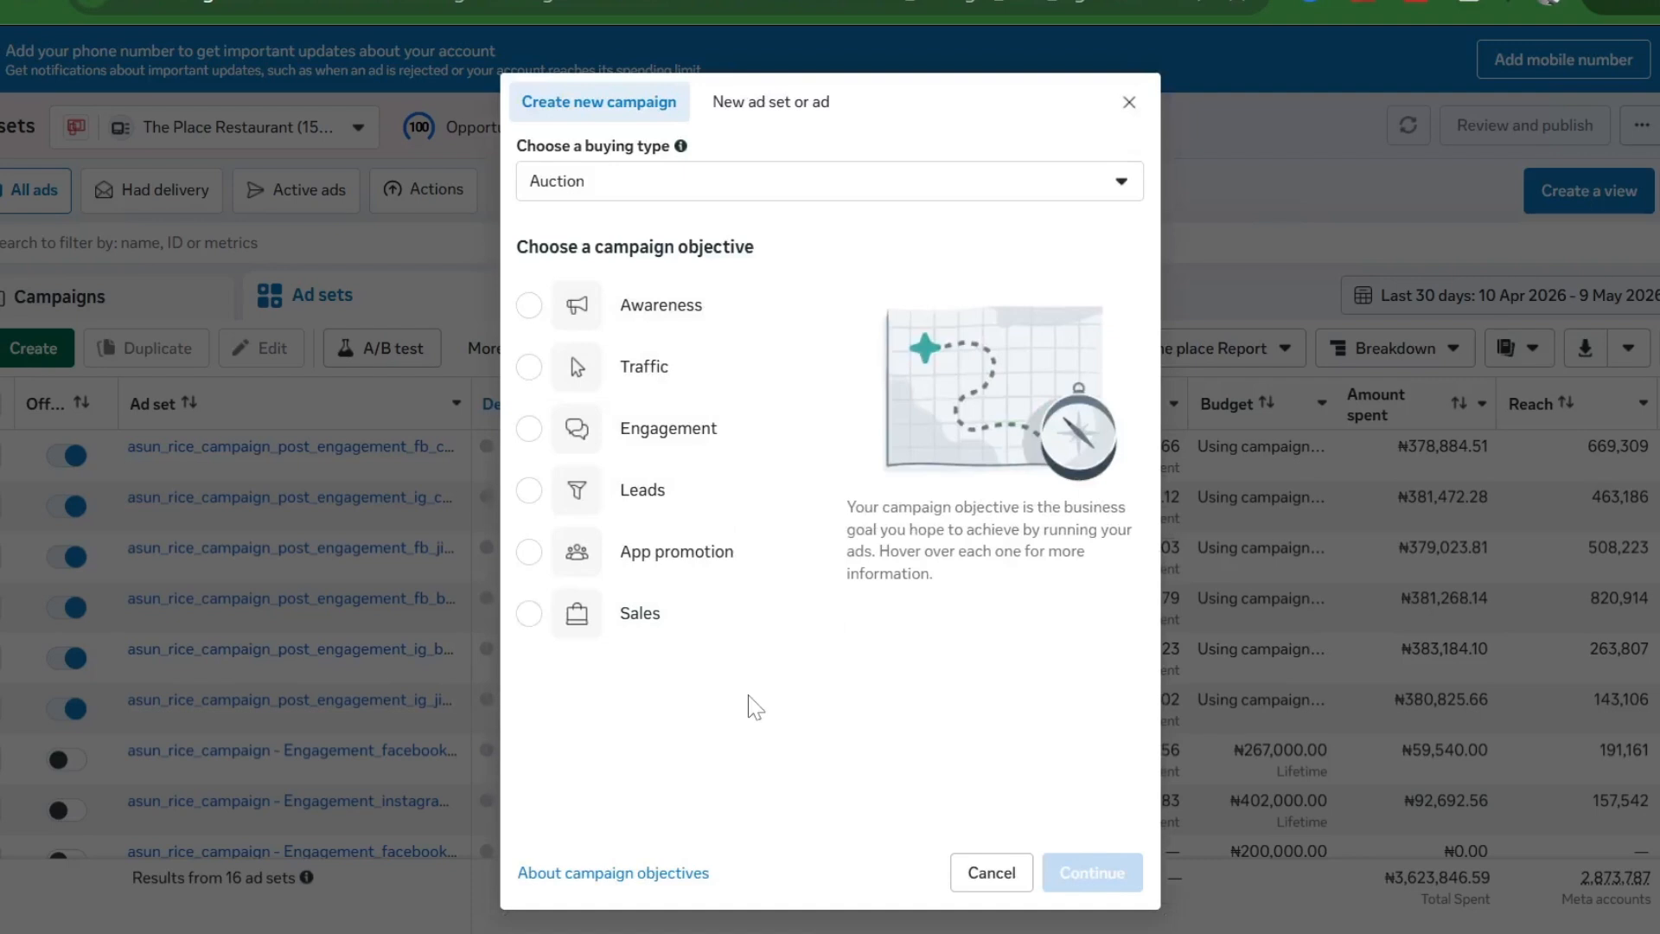
- Compare the available campaign objectives, then settle on Traffic
mouse_move(646, 380)
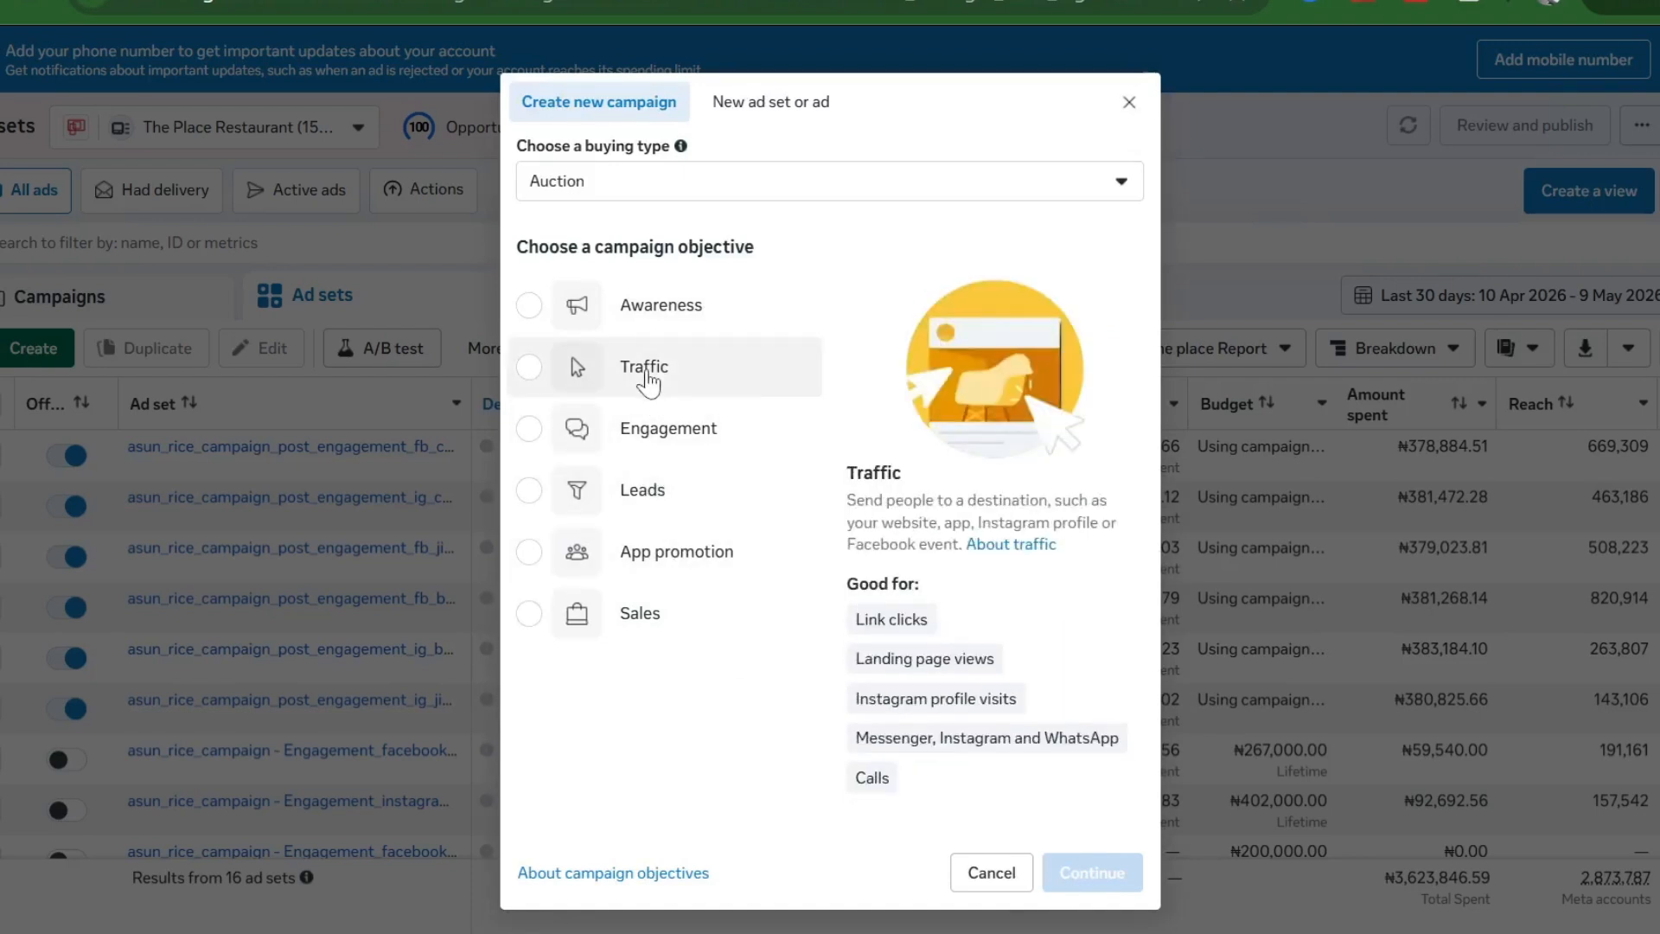
left_click(647, 380)
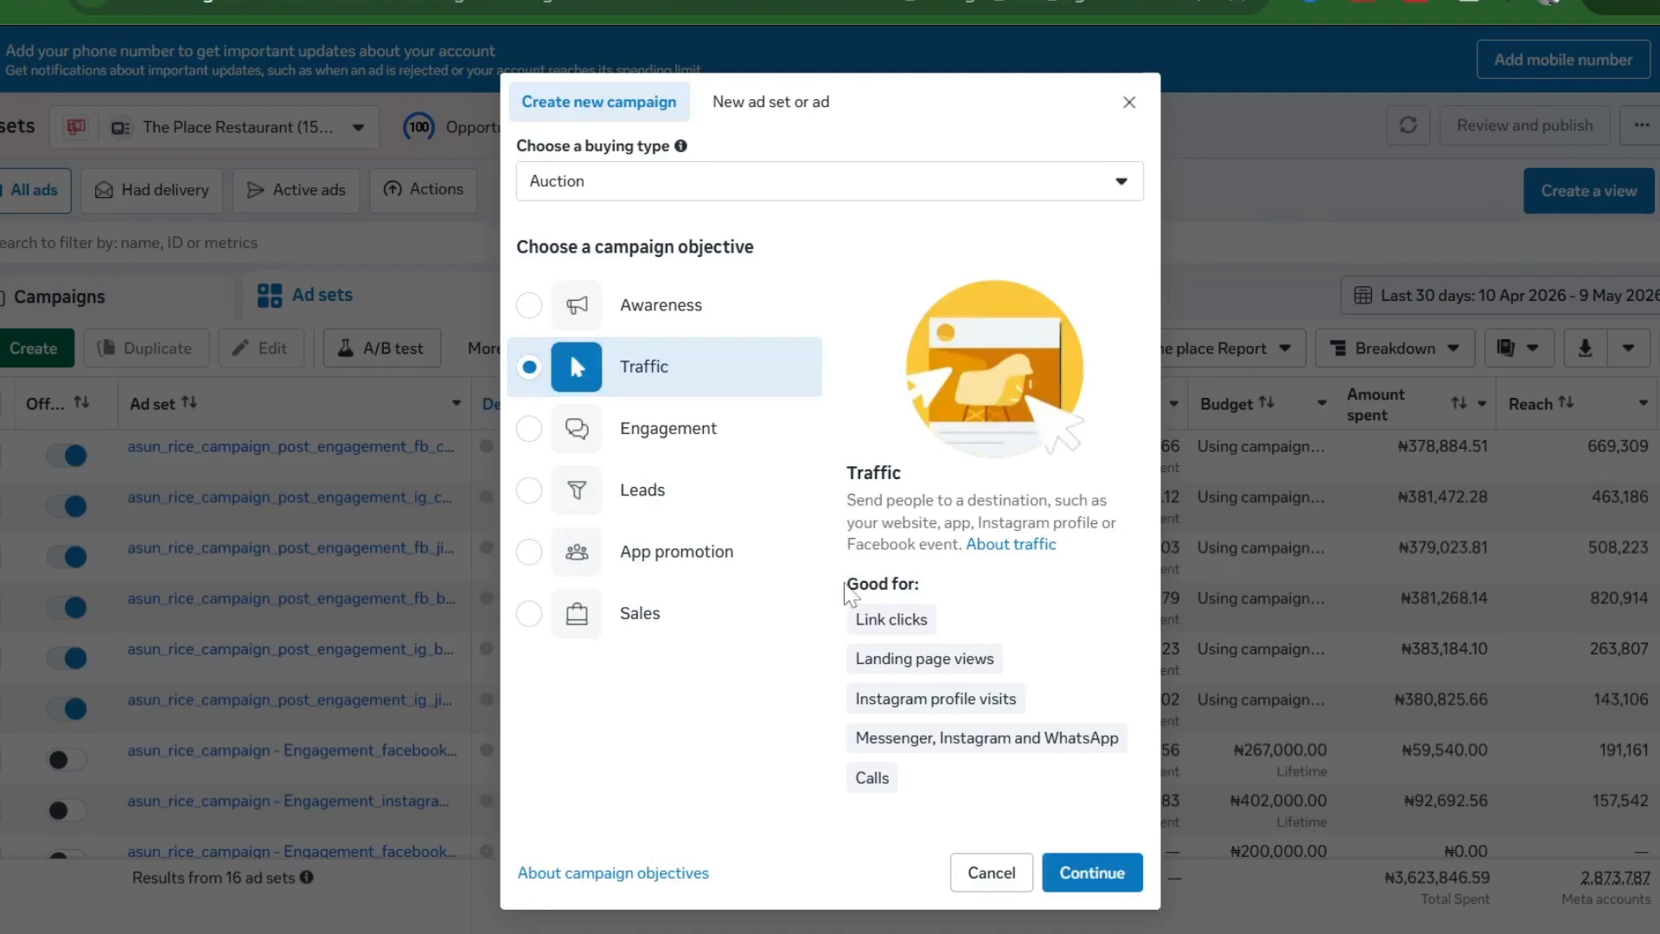
mouse_move(902, 751)
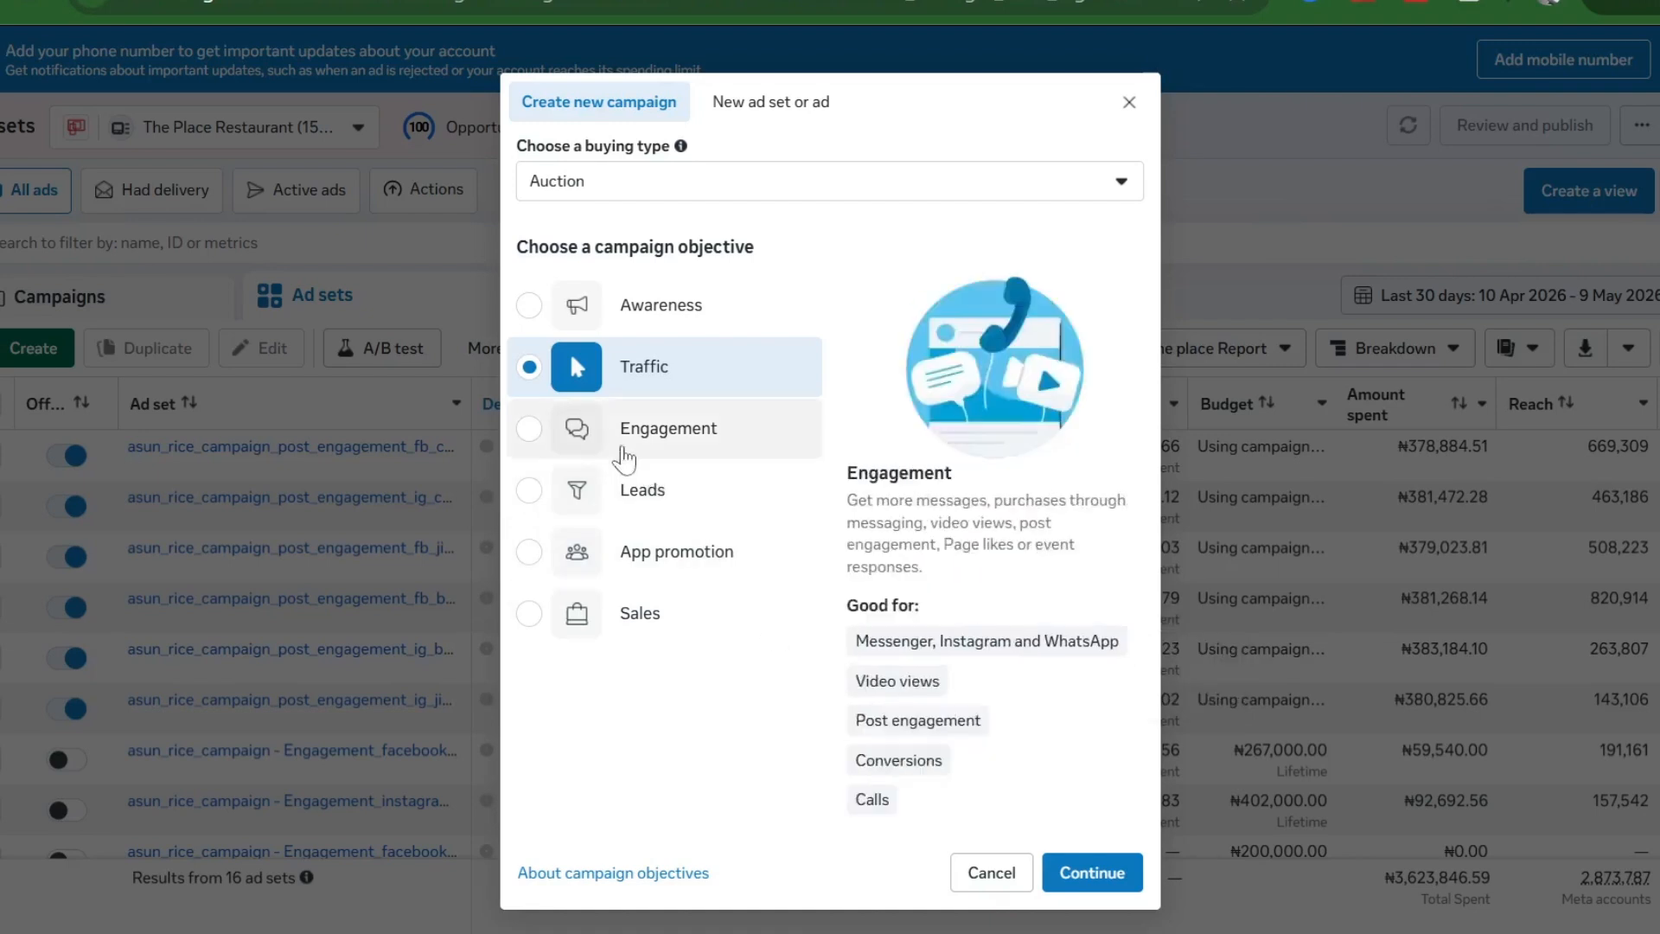
left_click(603, 443)
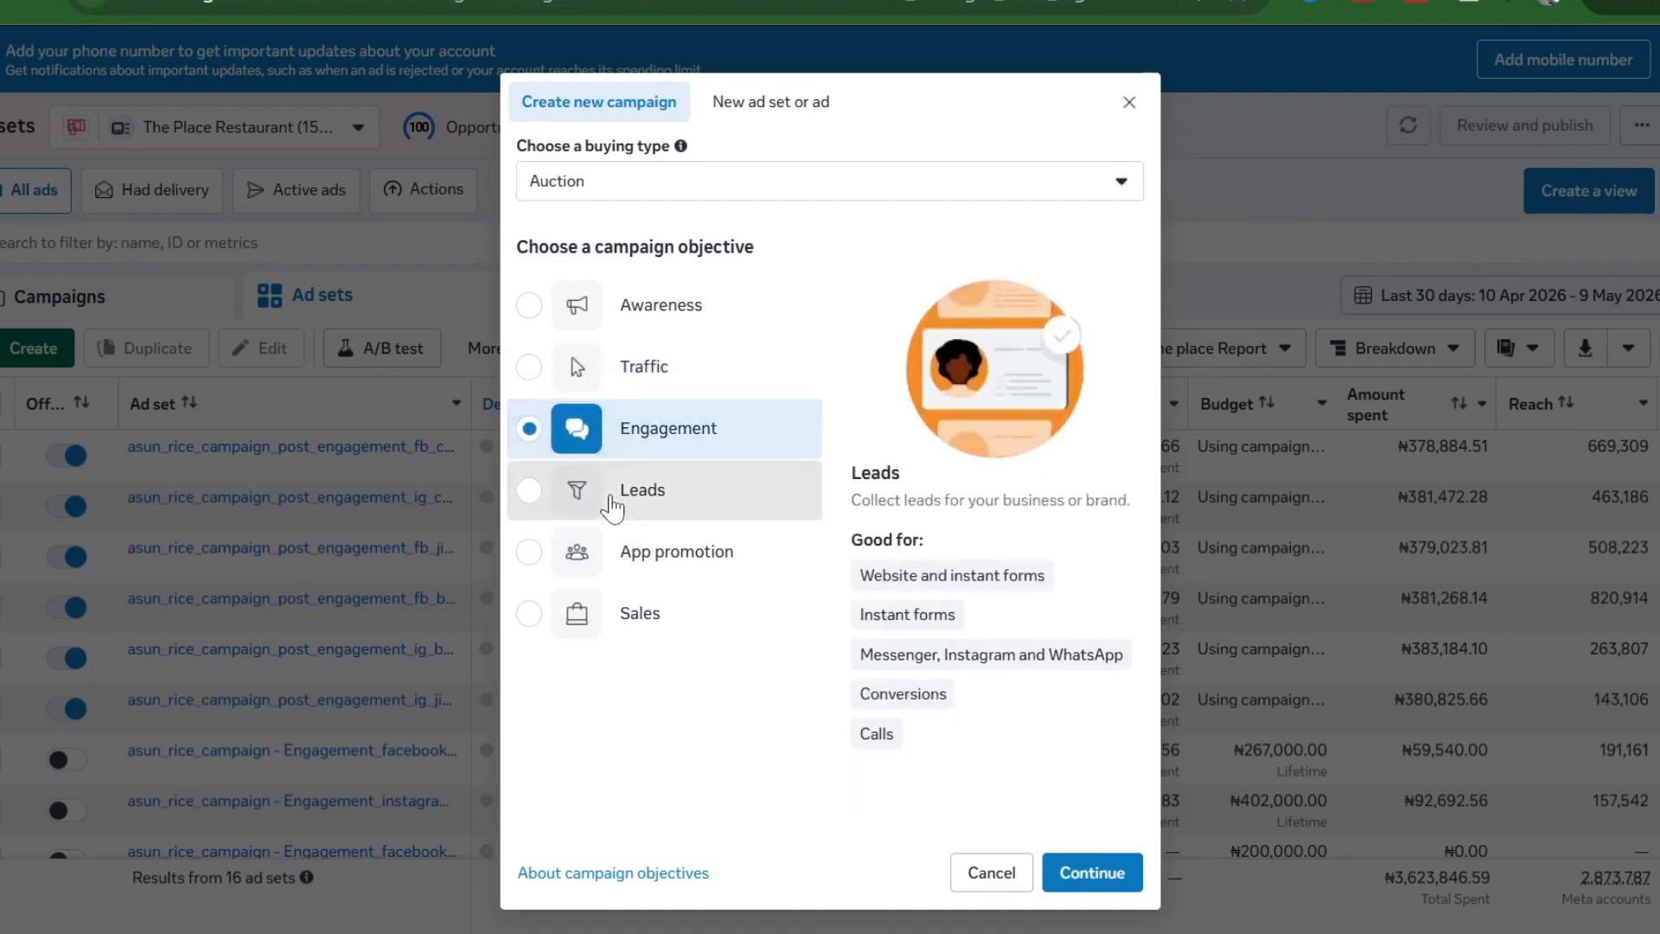
left_click(613, 506)
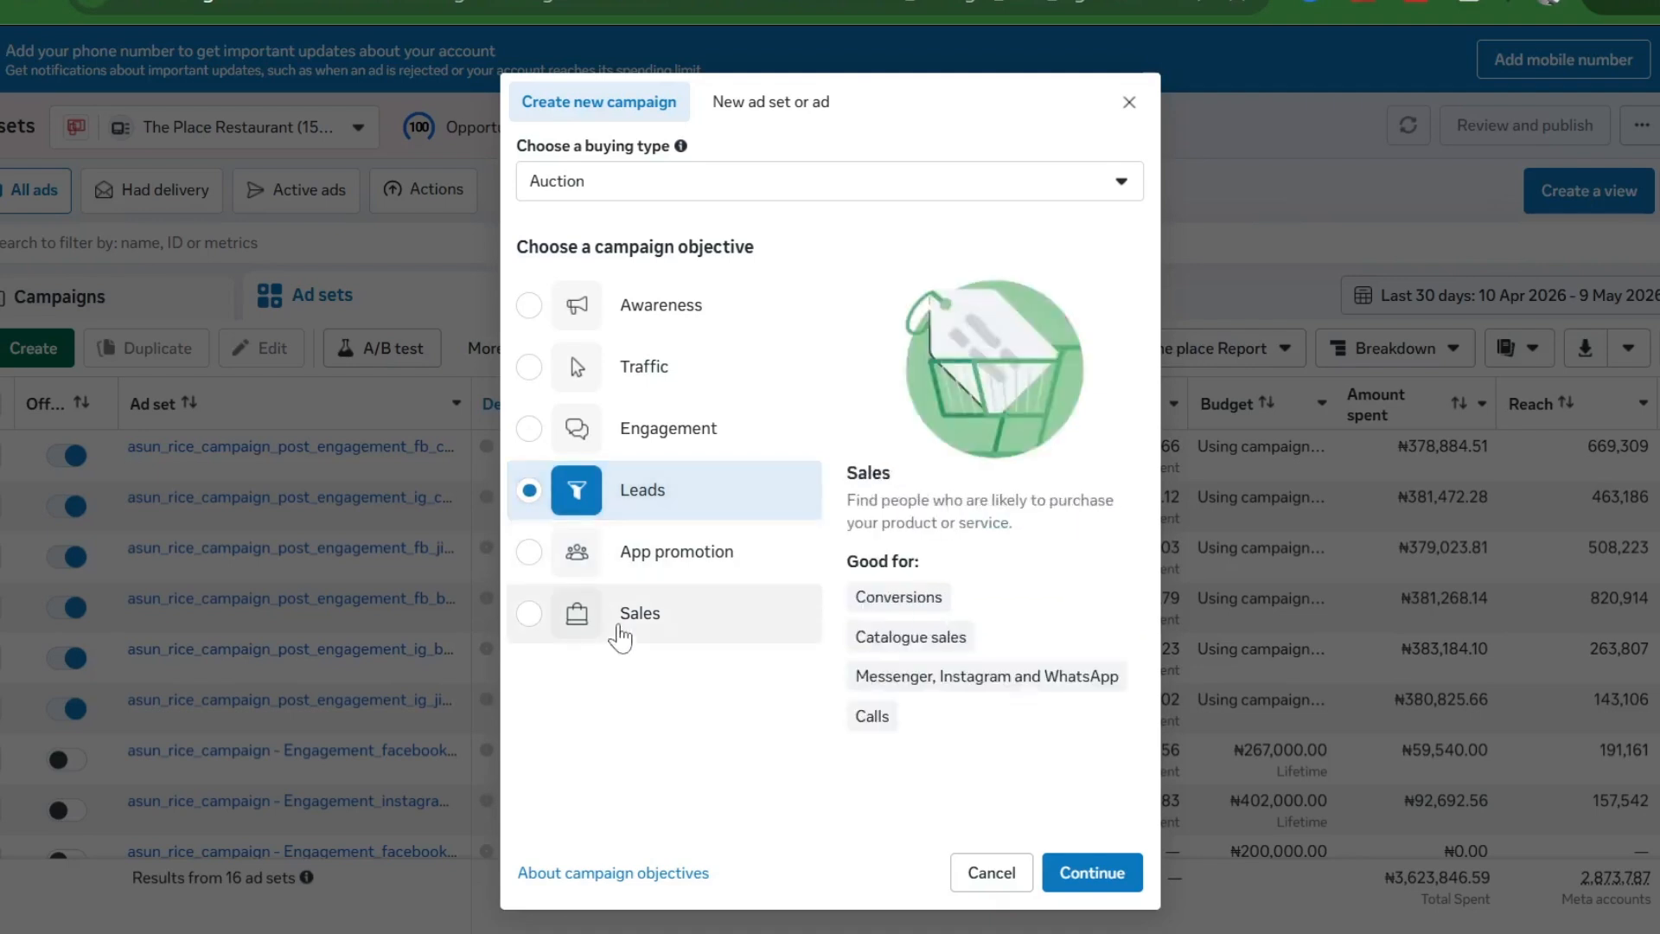
left_click(619, 636)
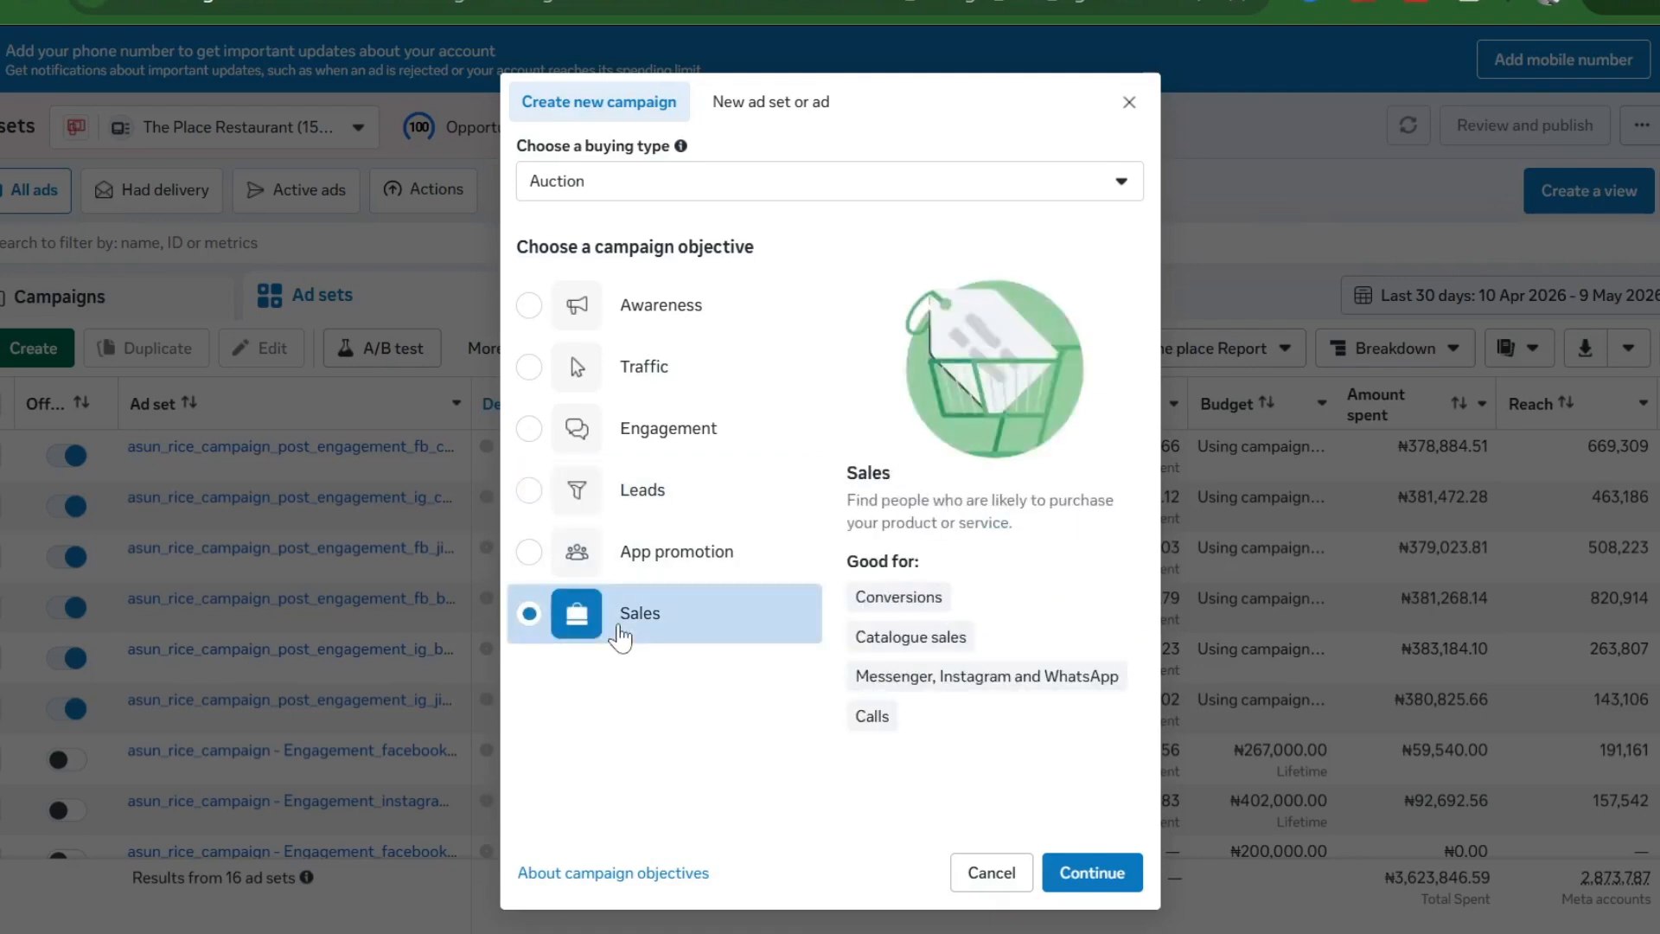
left_click(659, 318)
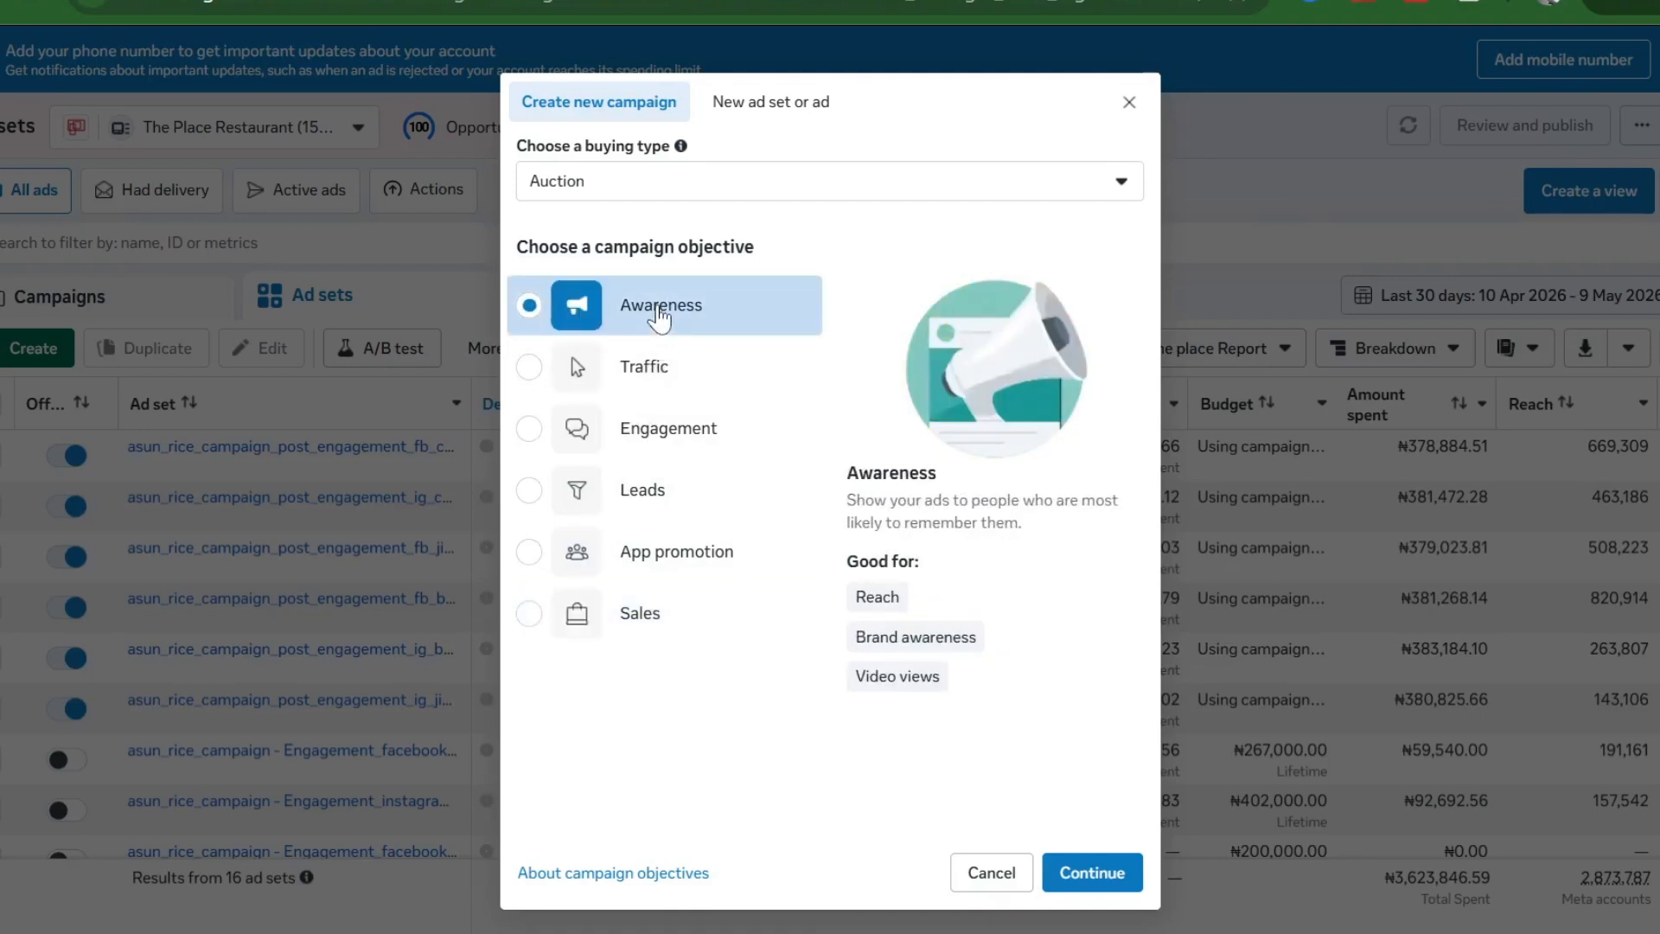
left_click(663, 570)
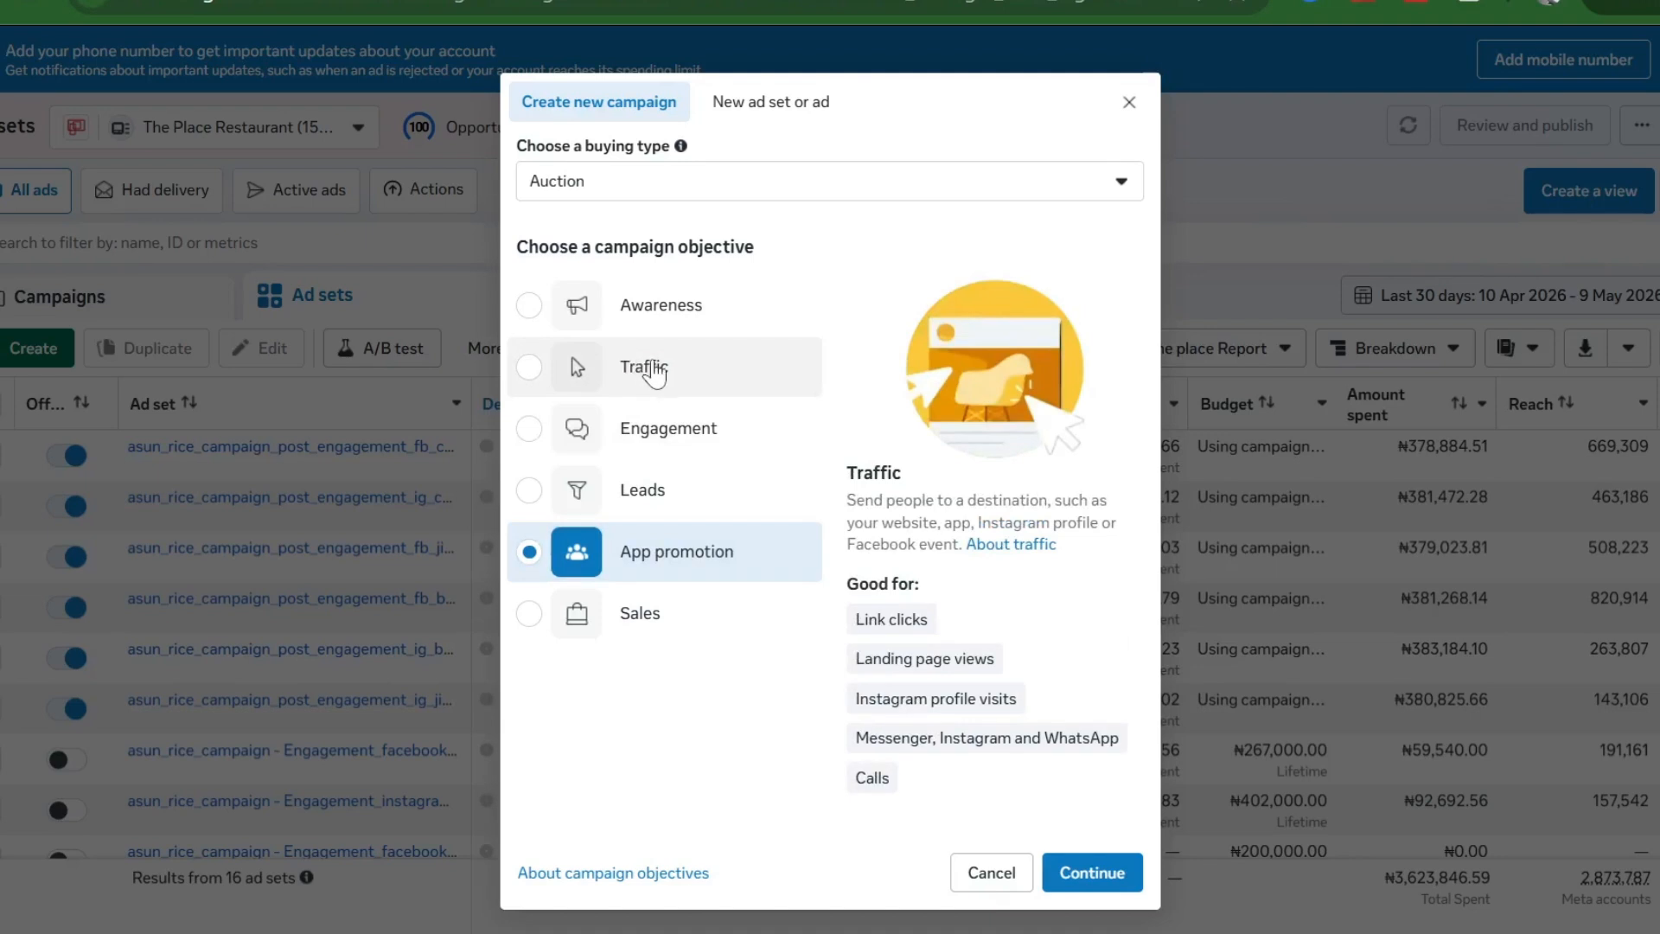
left_click(655, 372)
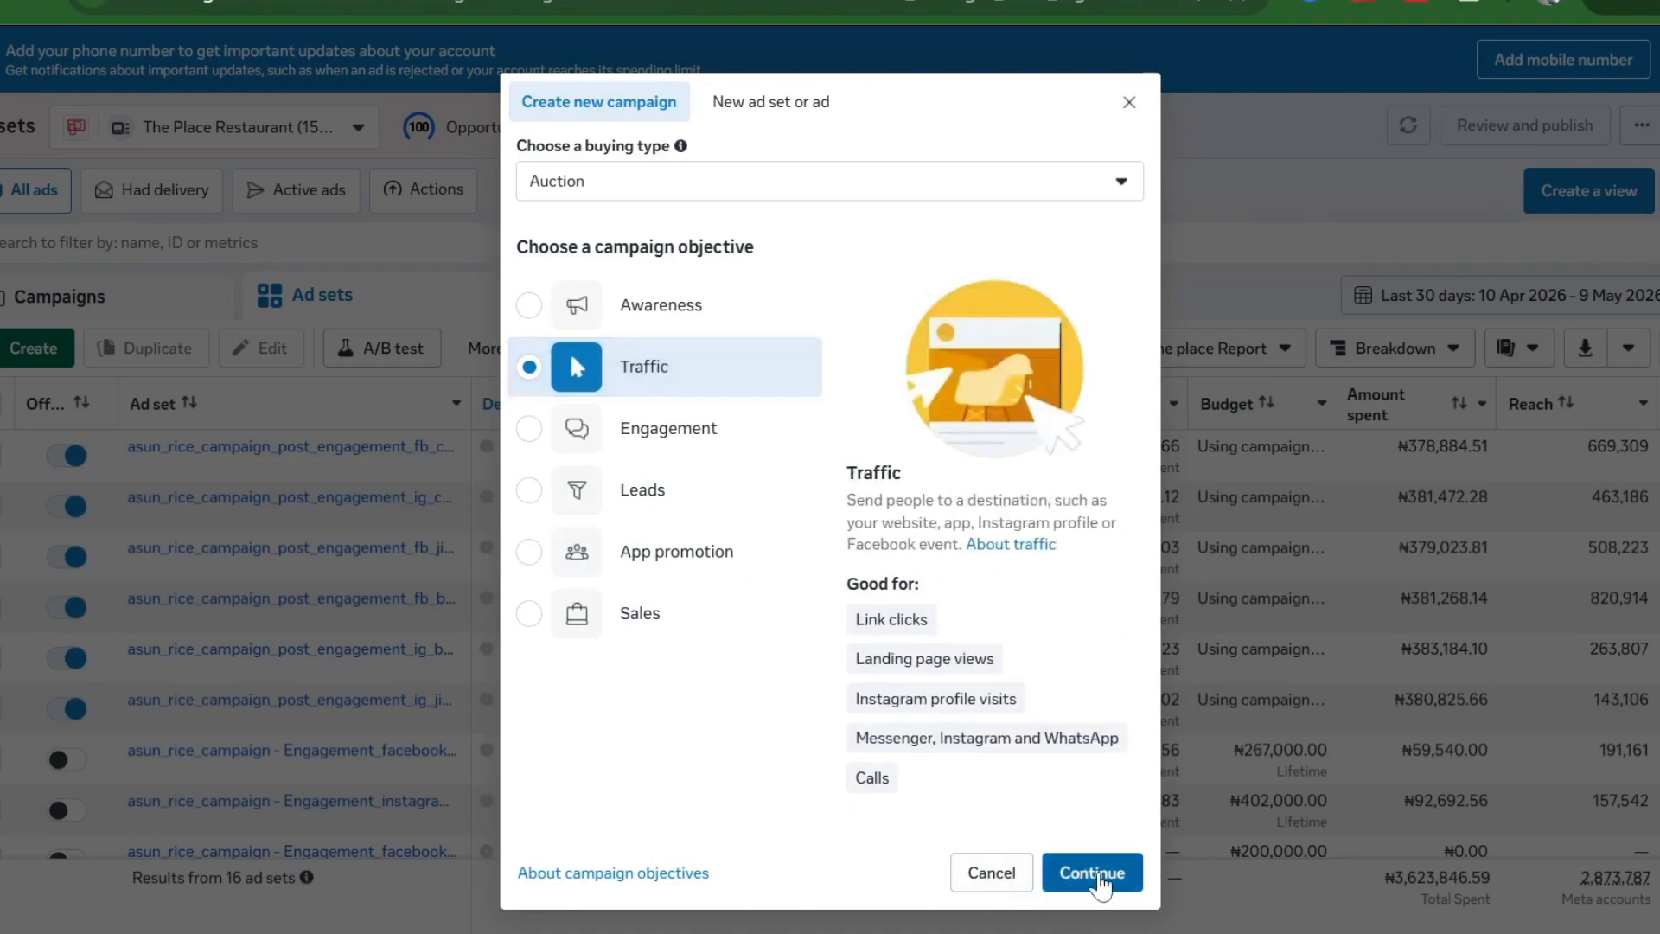
- Confirm Traffic and create a manual traffic campaign draft
left_click(1093, 873)
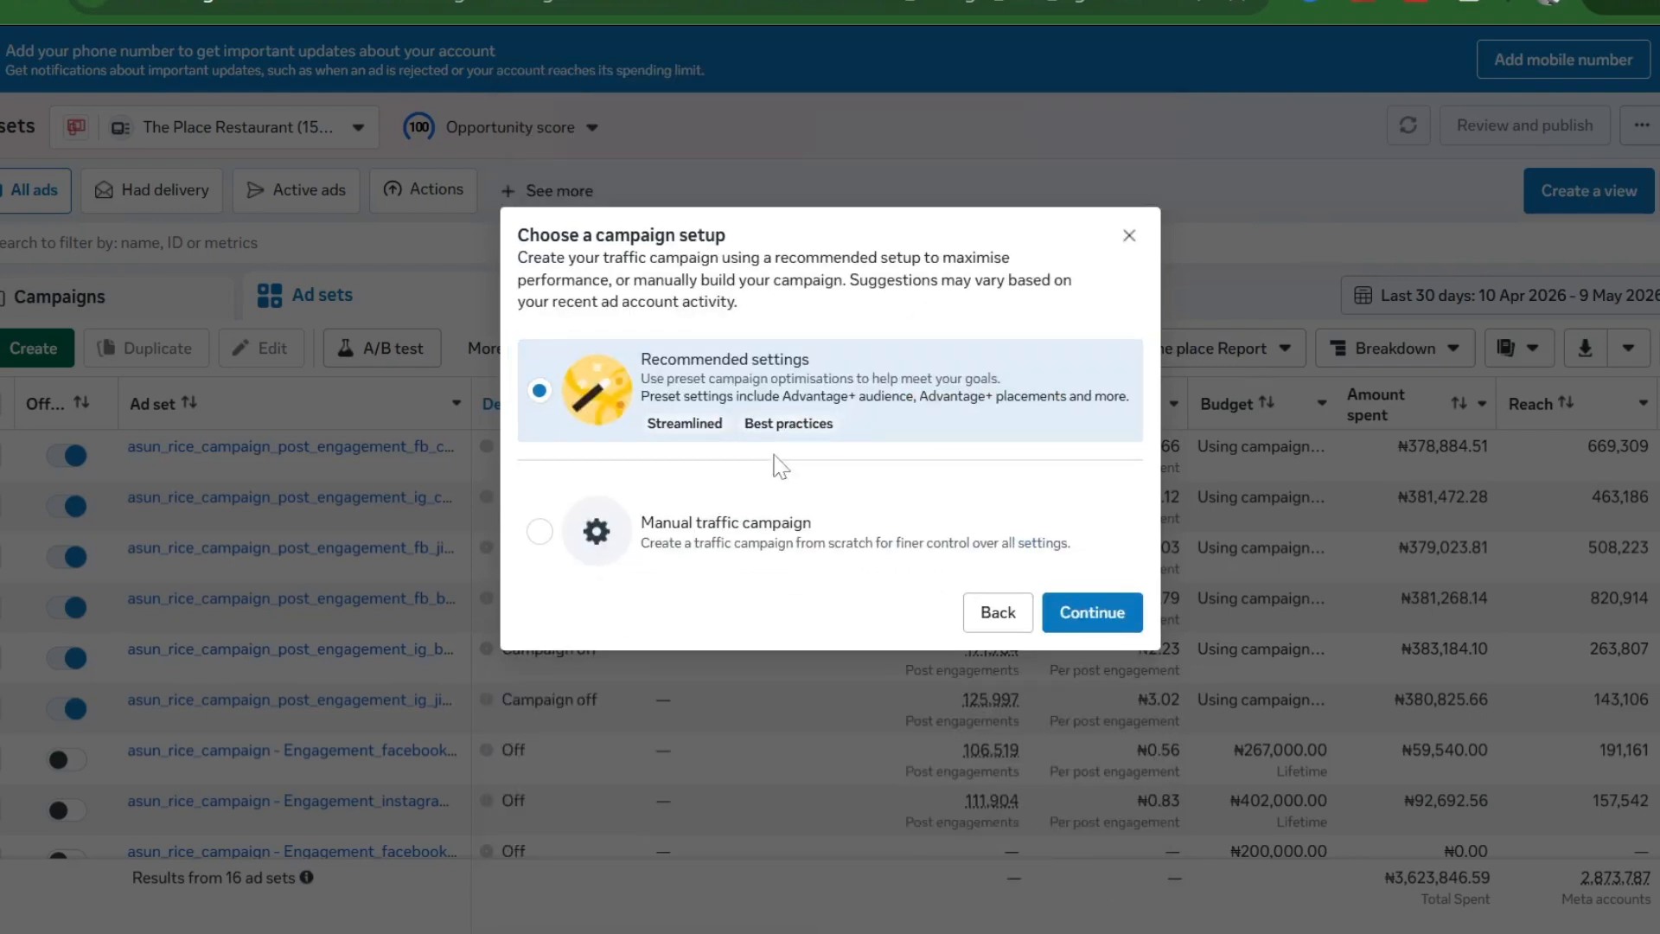
left_click(739, 515)
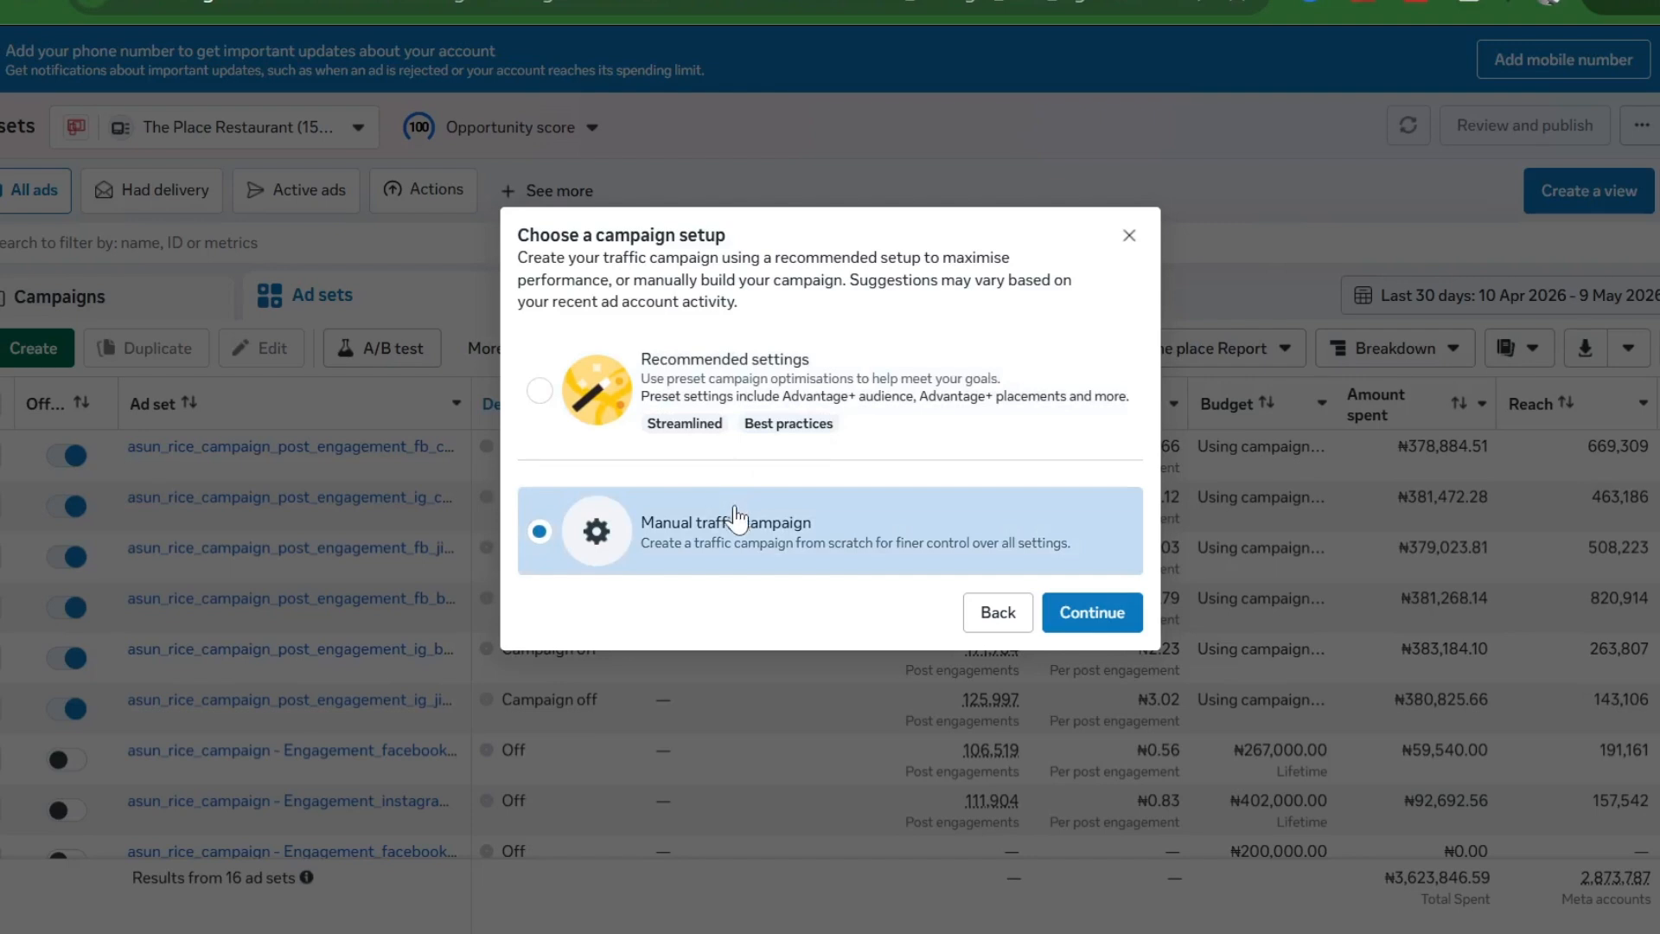
left_click(1099, 613)
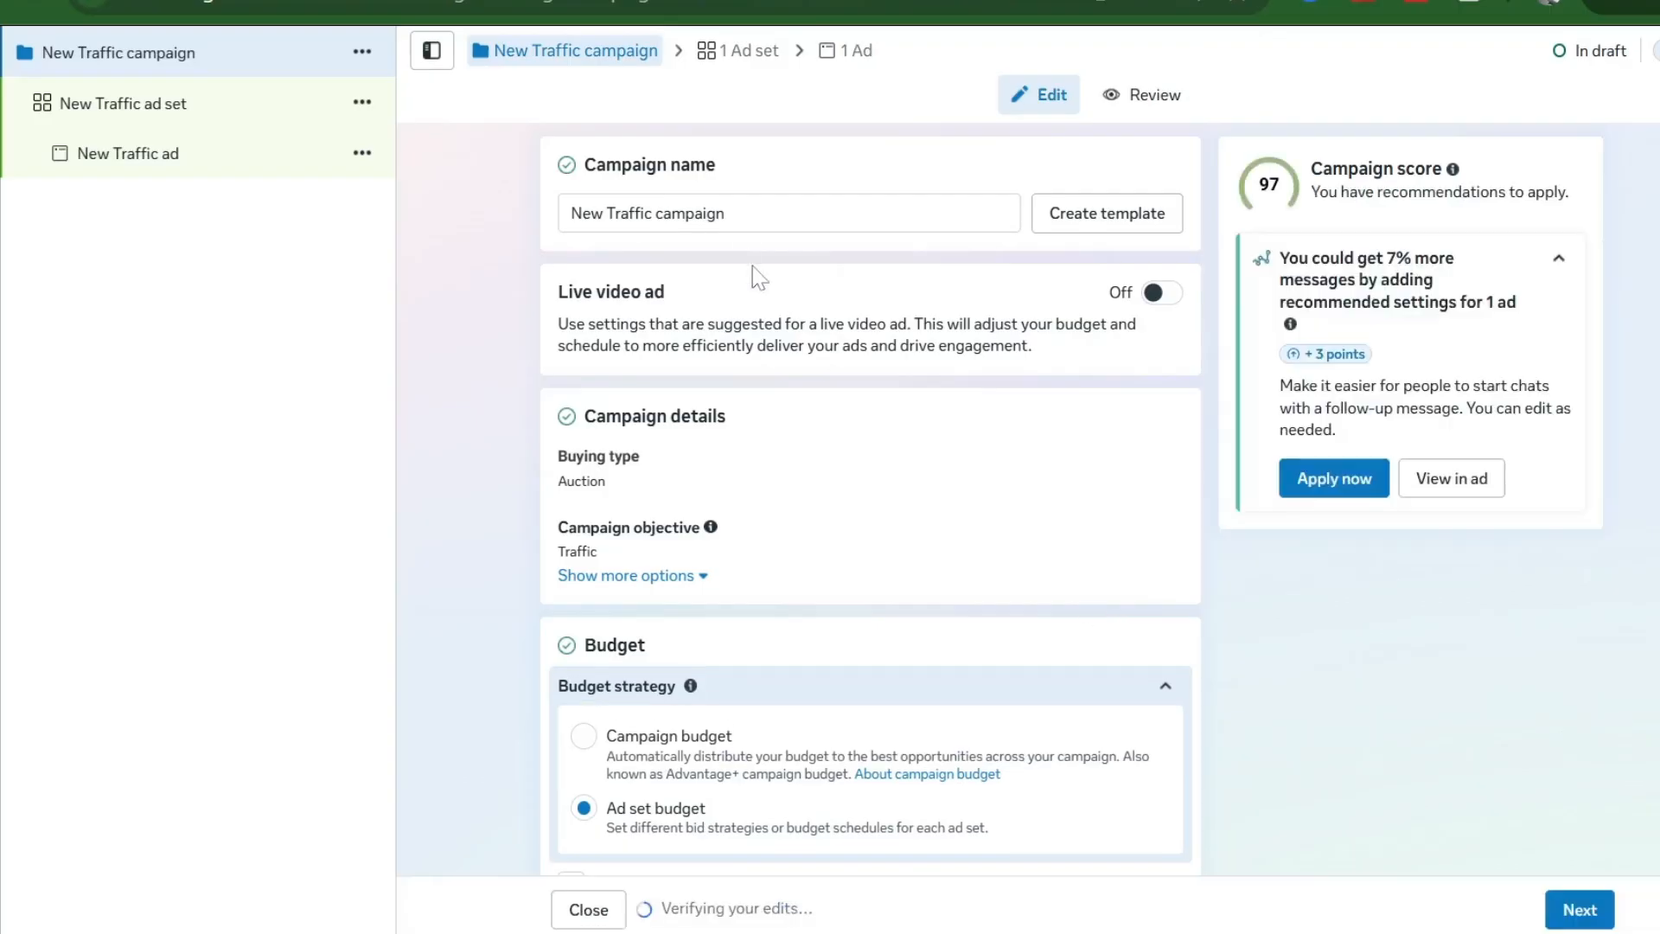
- Replace the campaign name with 'YouTube Channel'
left_click(726, 214)
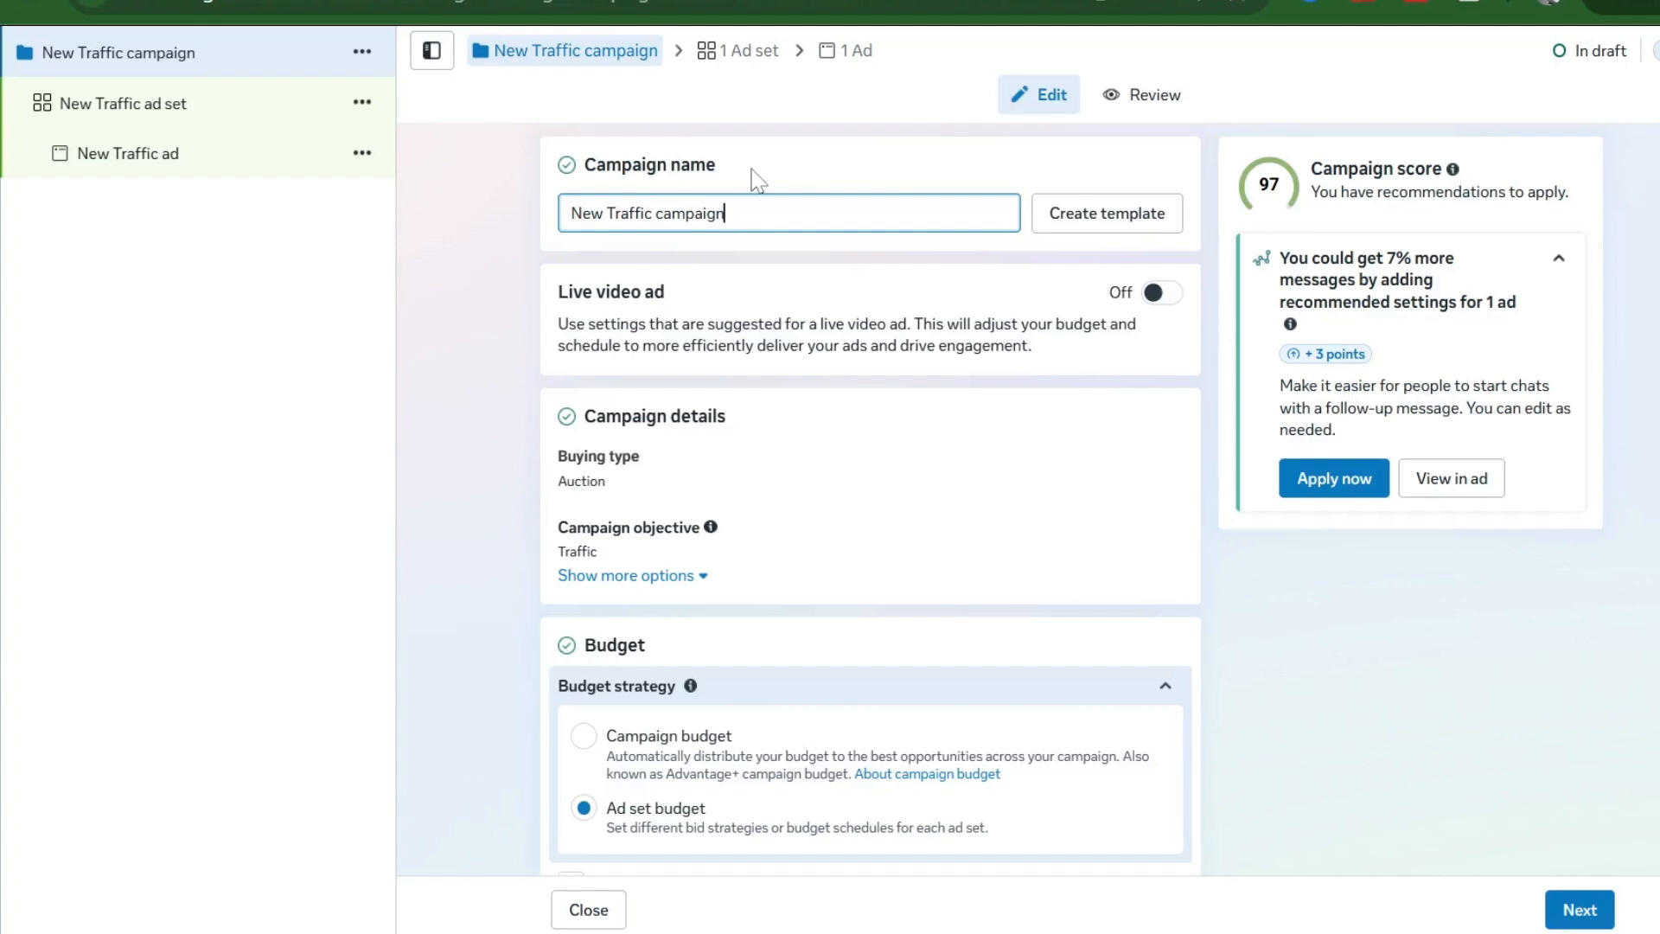
key("ctrl+a")
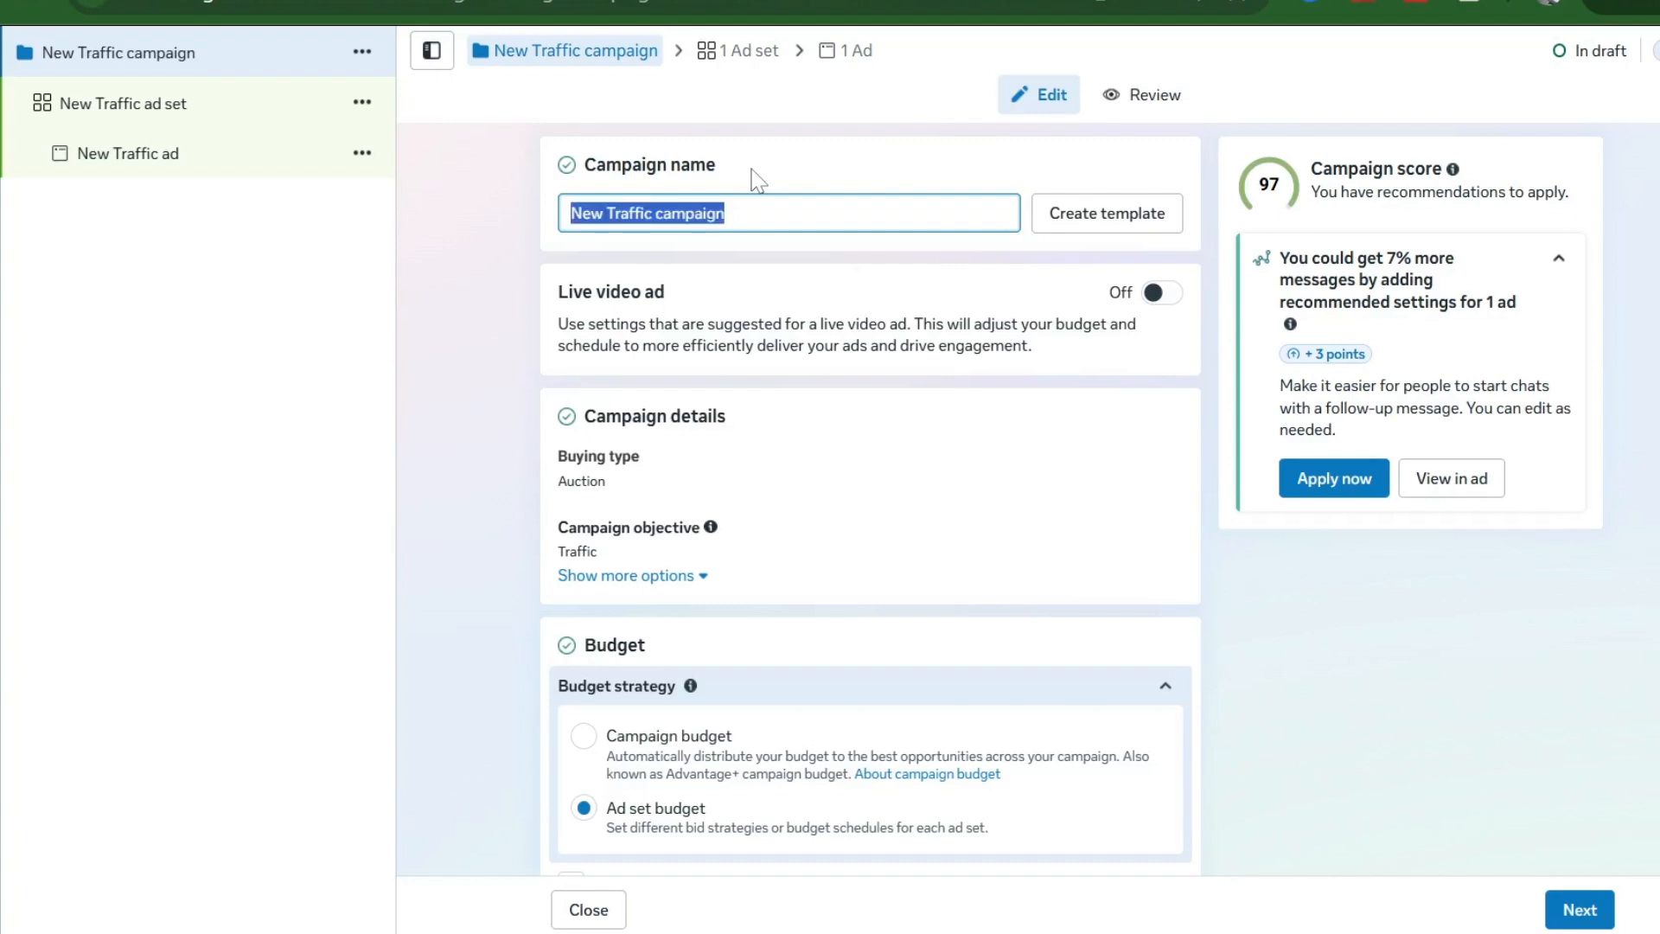
type("YouT")
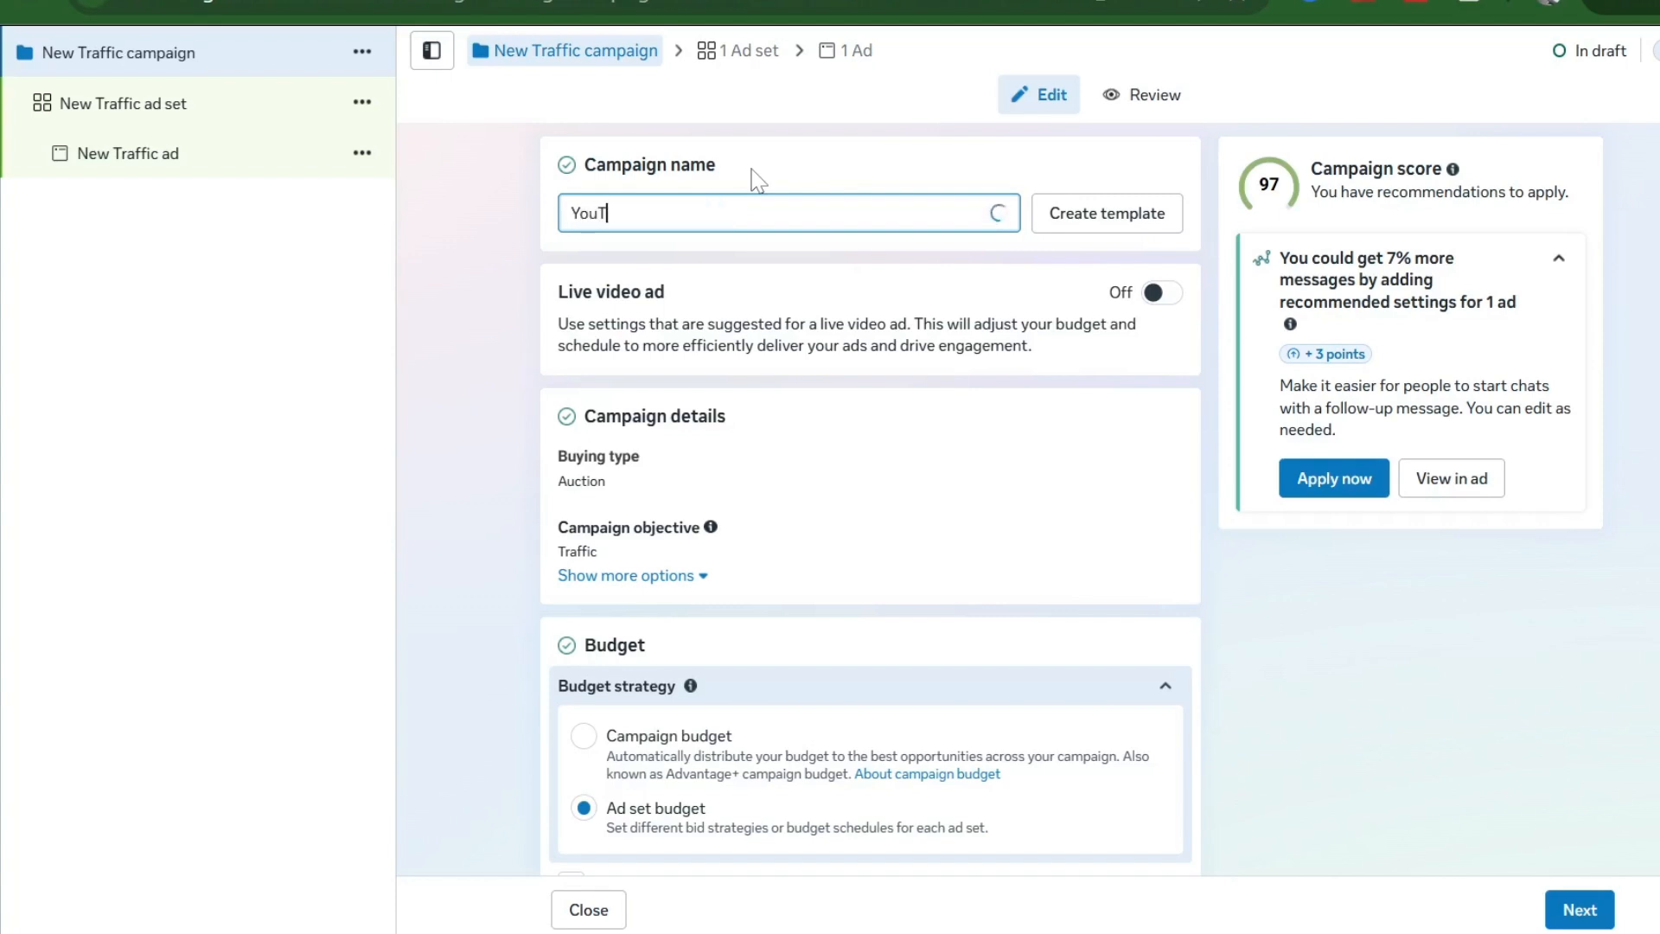
type("ube Channel")
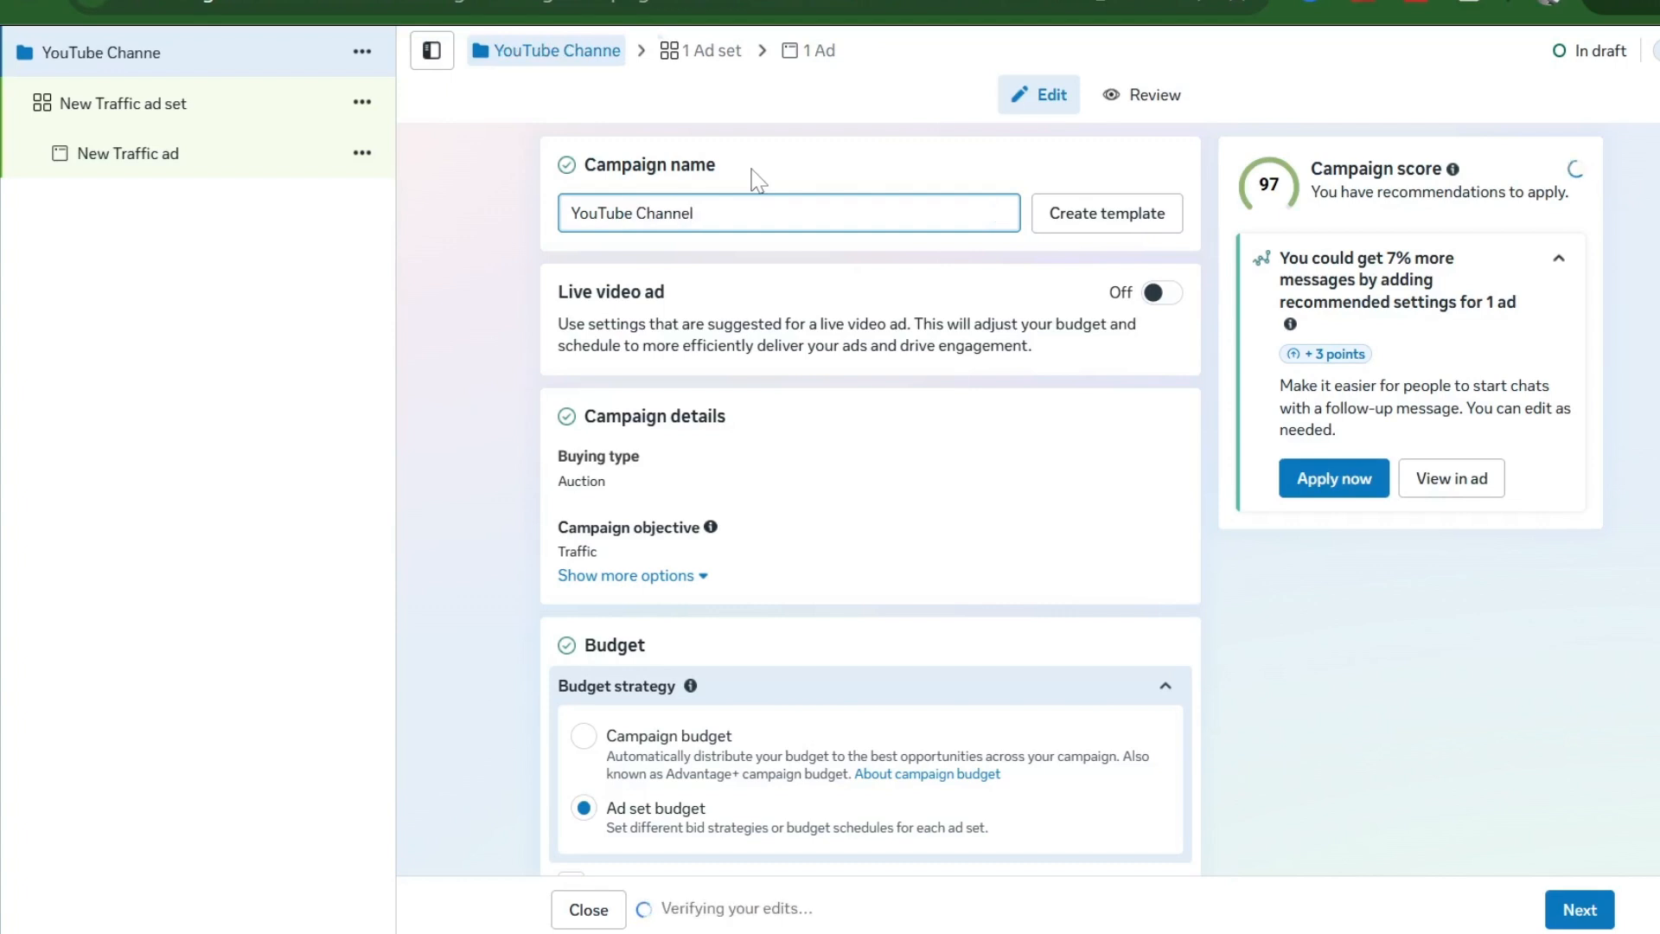
scroll(621, 560, "down", 5)
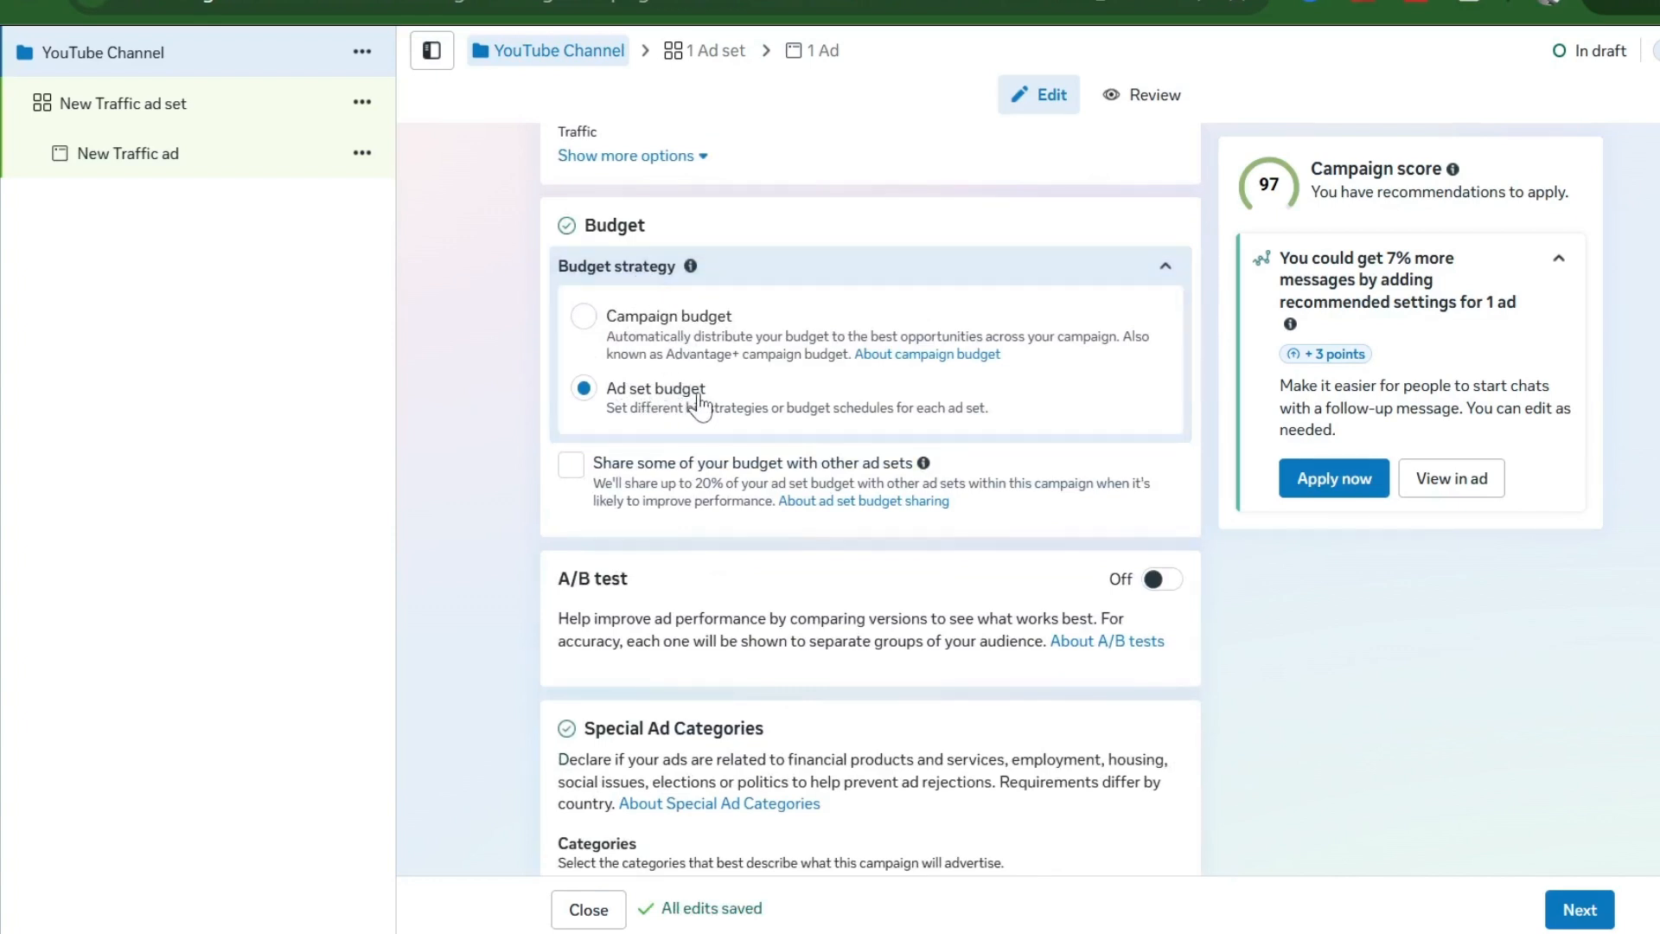
scroll(699, 403, "down", 1)
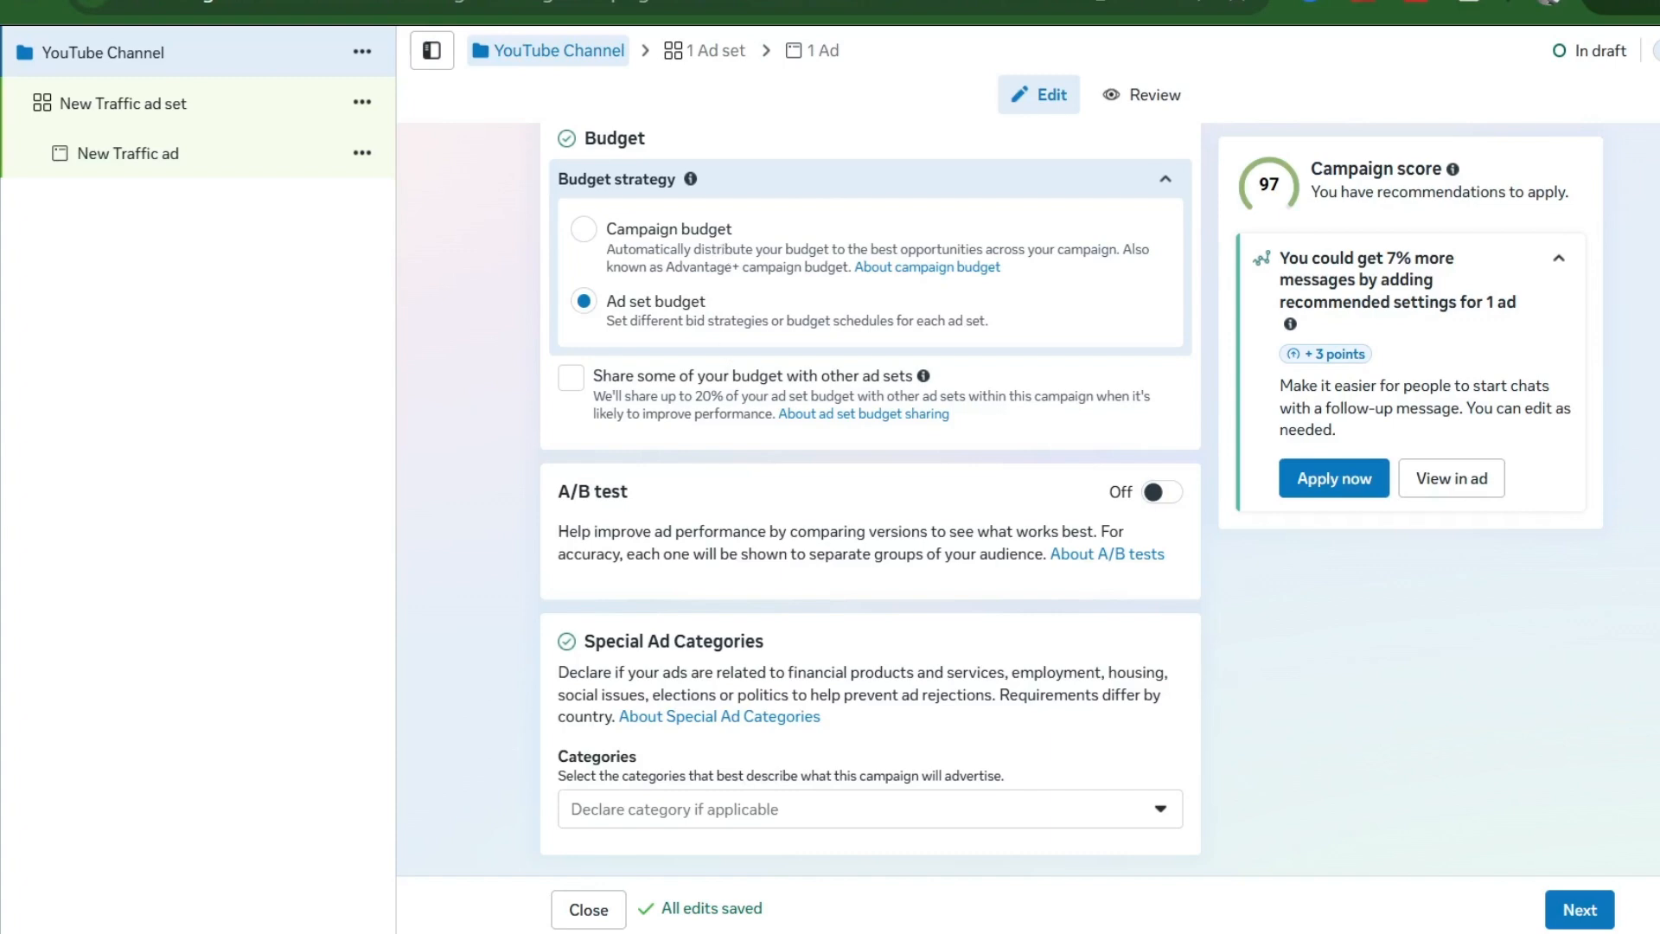
scroll(729, 416, "up", 3)
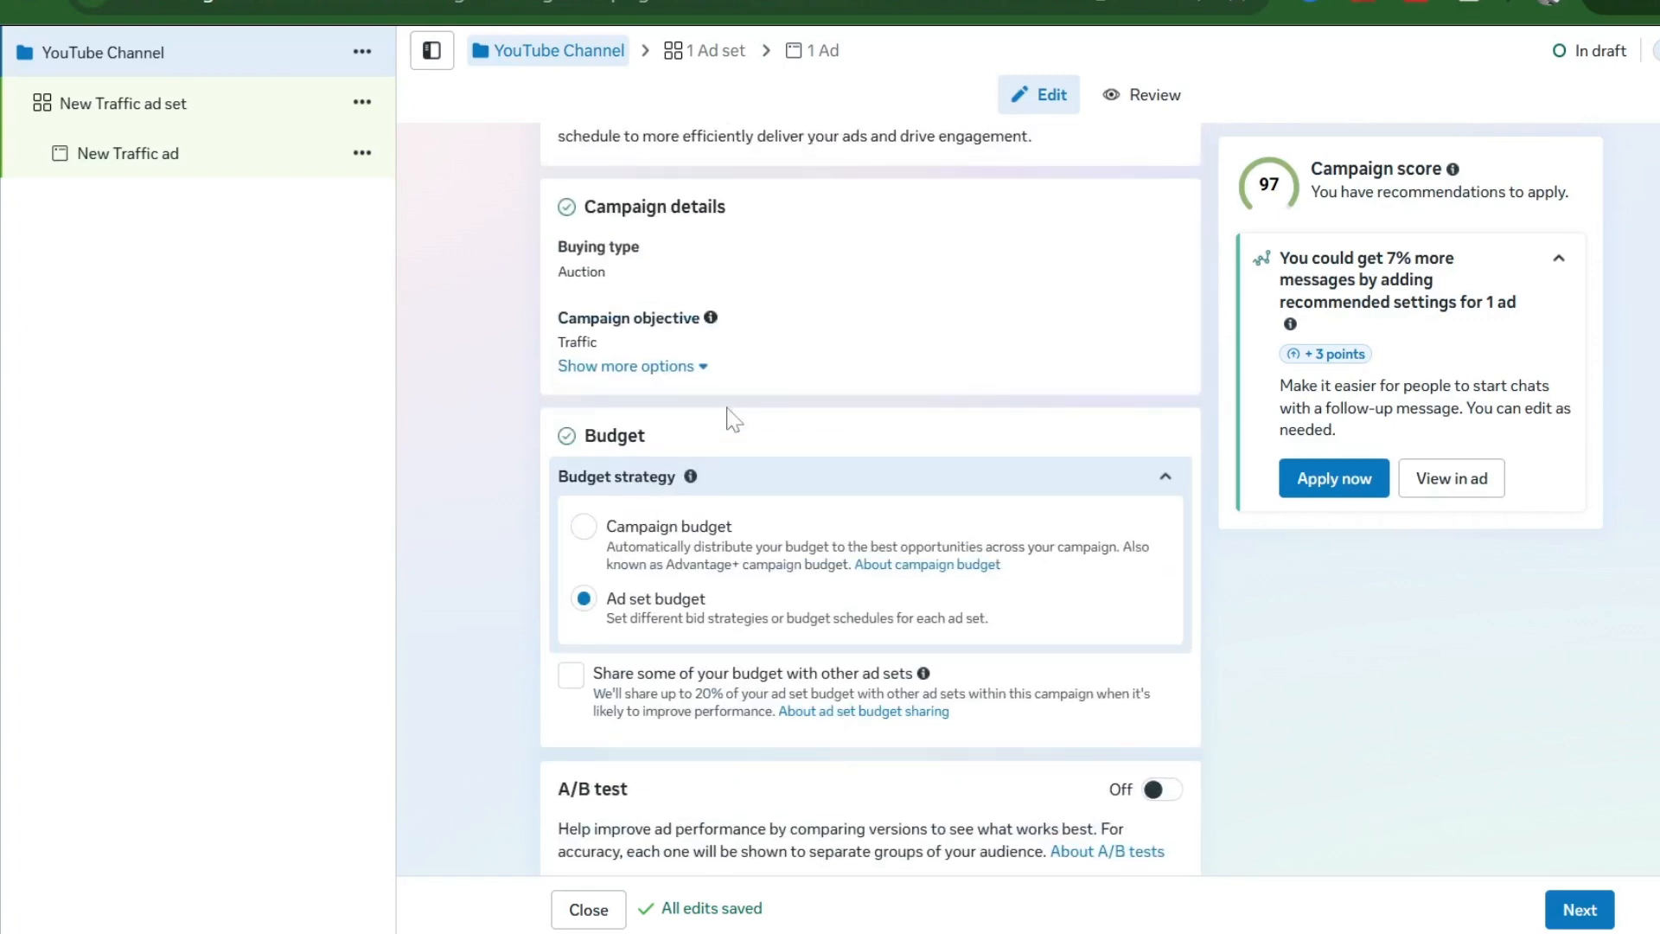
scroll(729, 417, "down", 3)
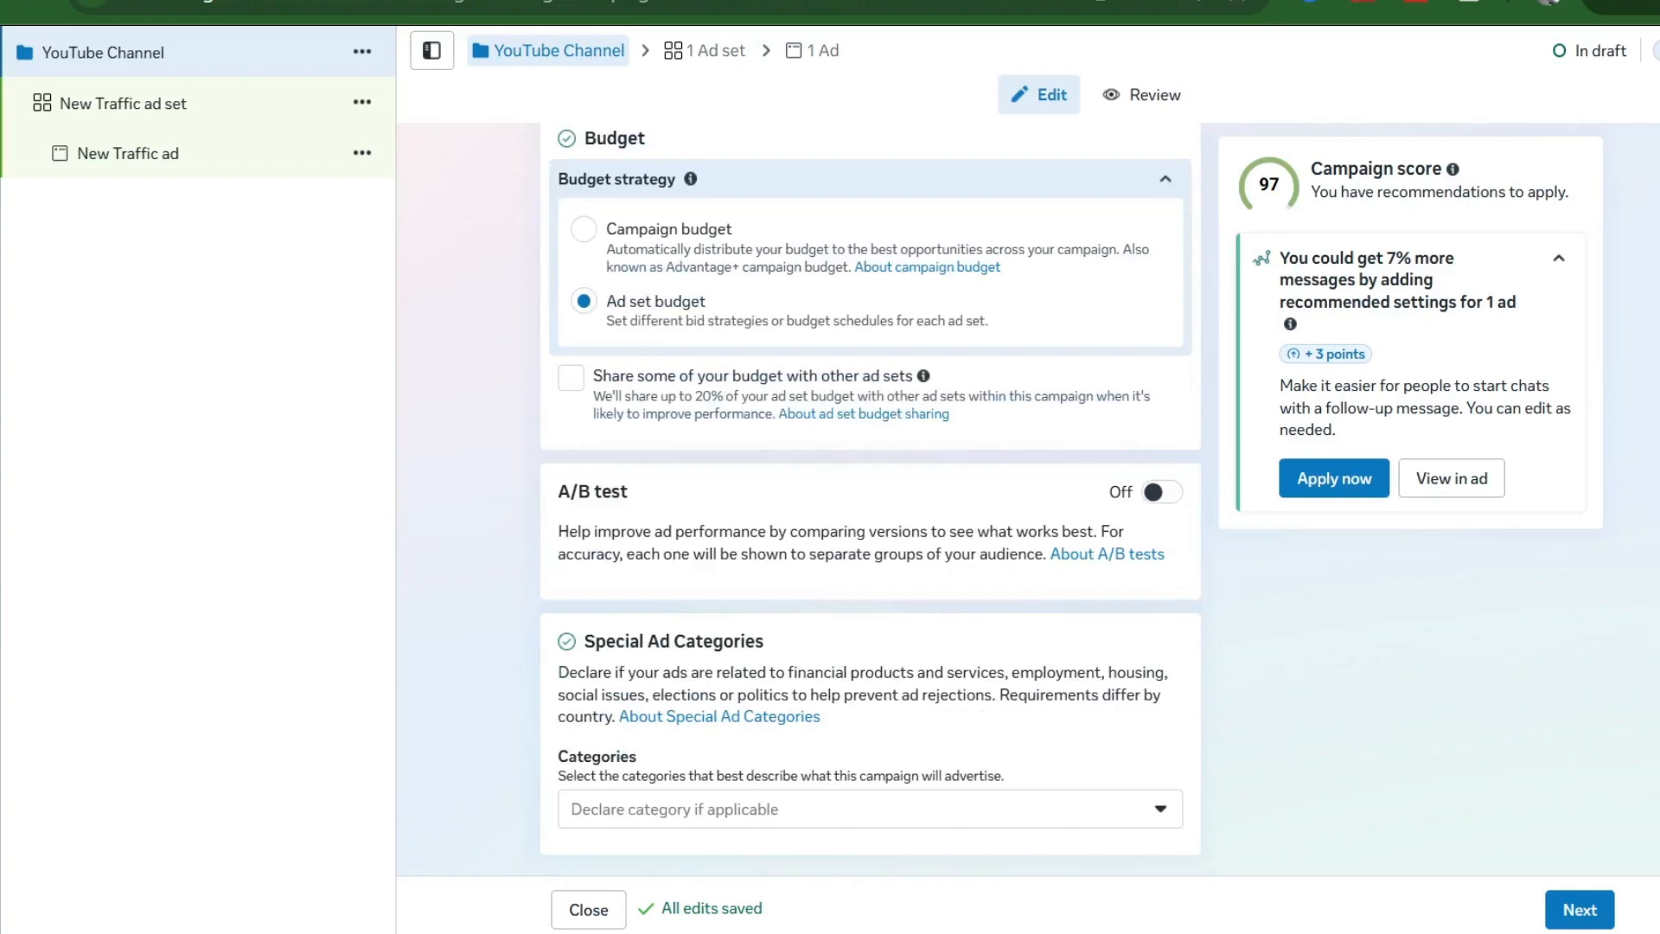
scroll(869, 497, "up", 3)
scroll(636, 375, "down", 3)
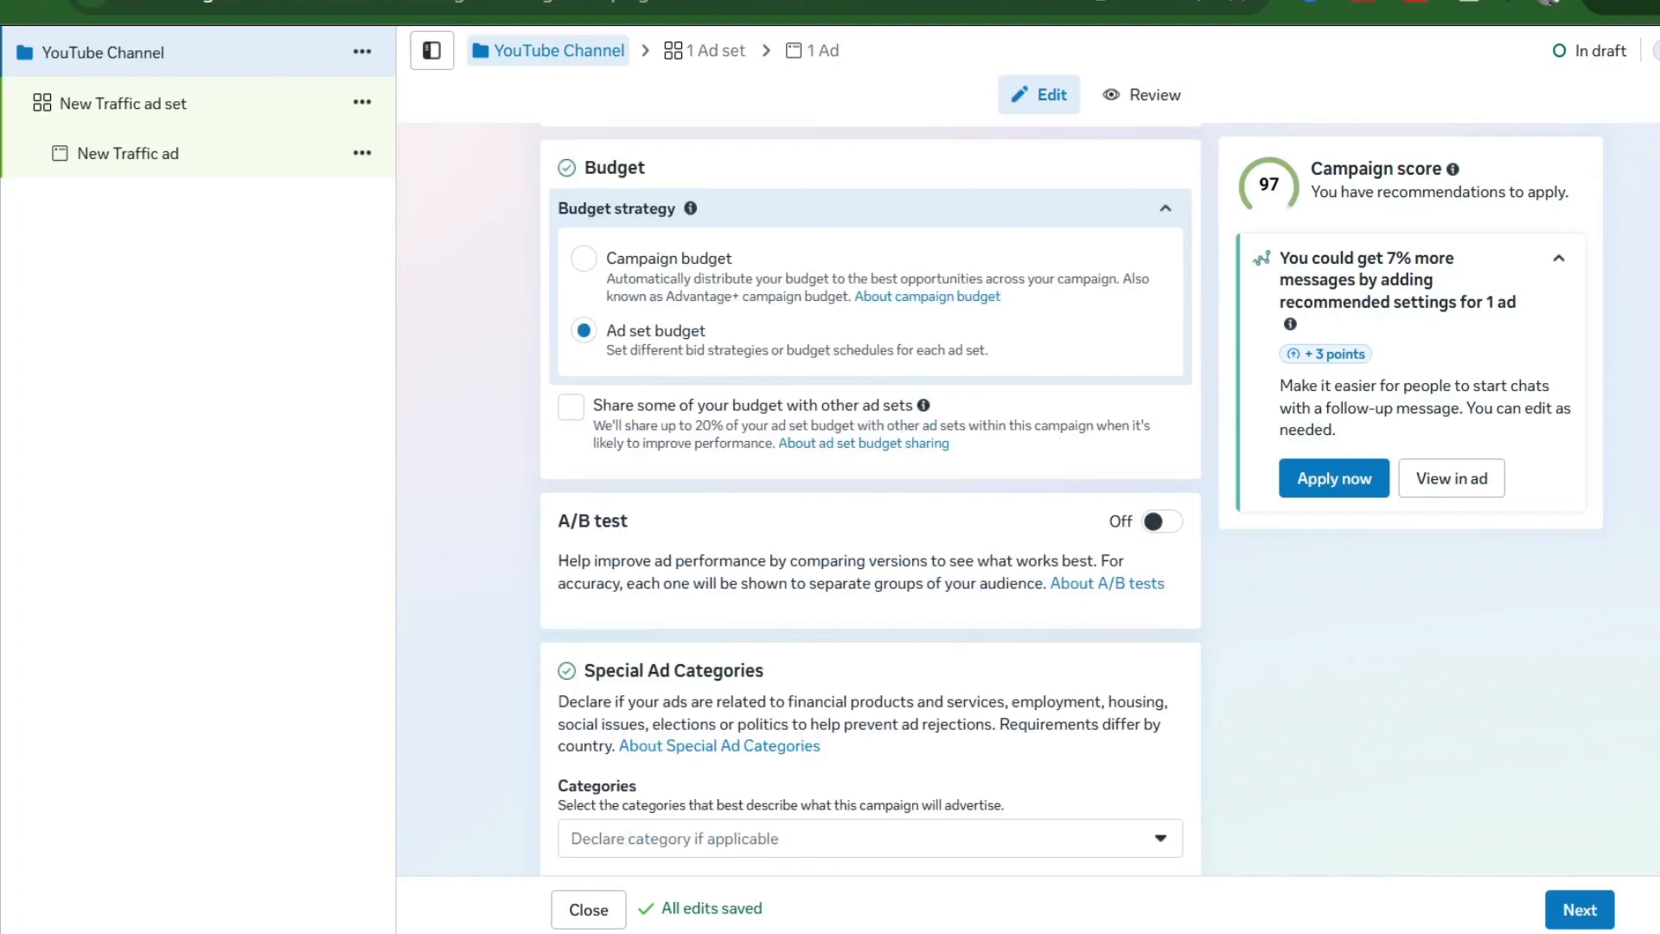
scroll(869, 499, "down", 1)
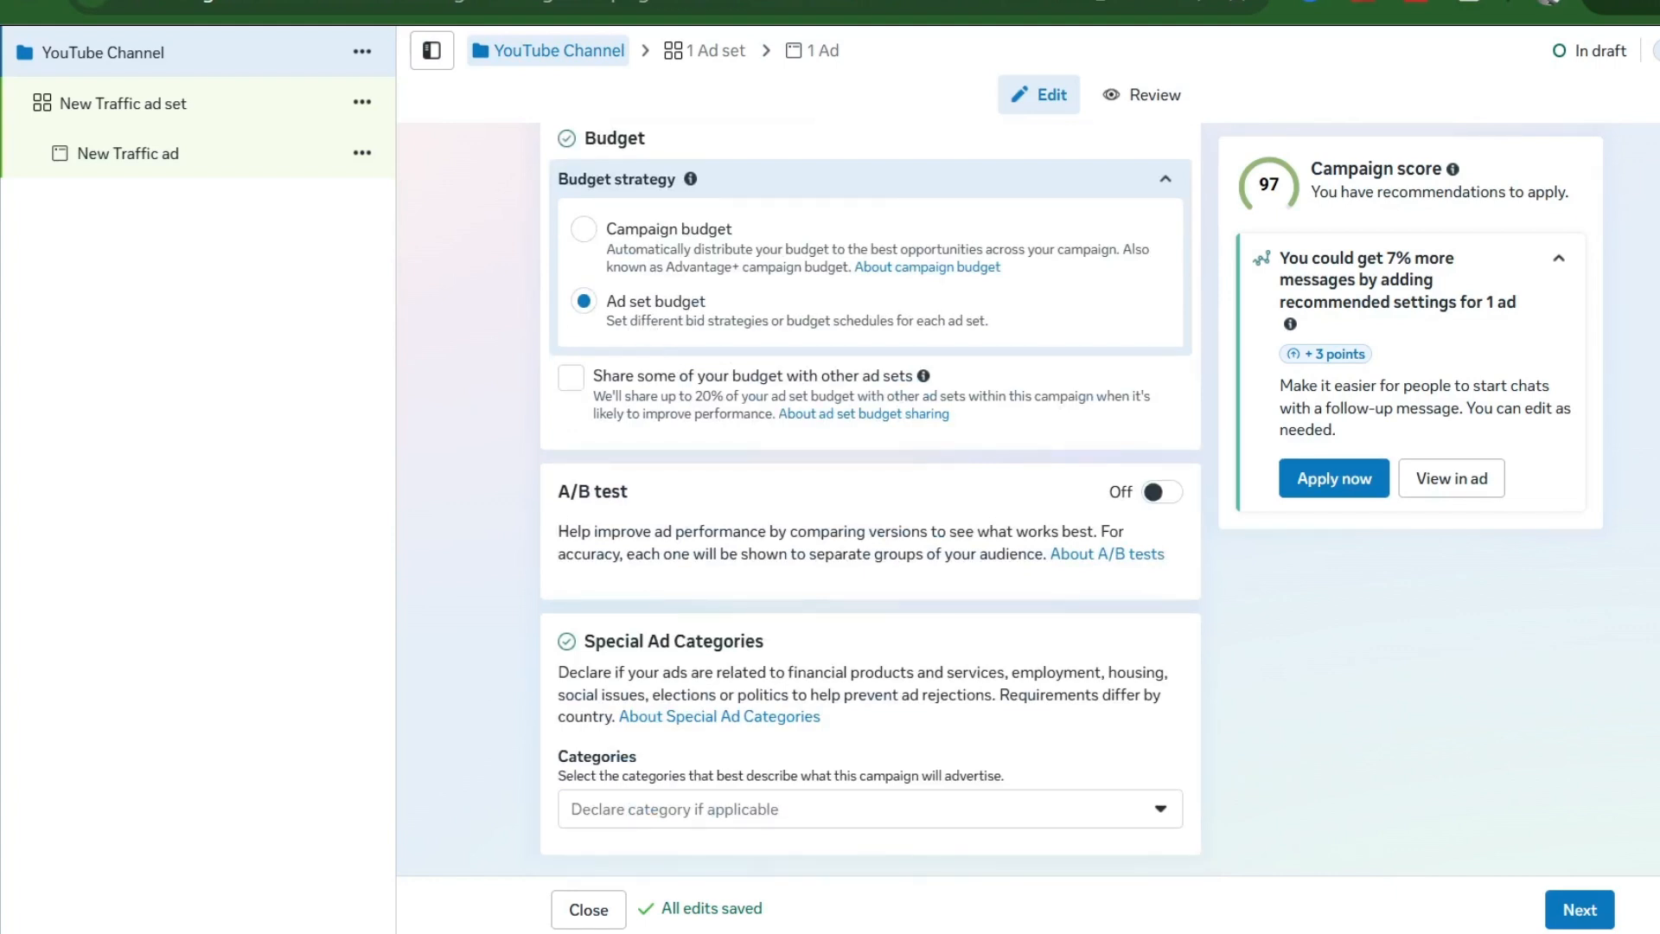
- Open the ad set and retype its name as 'YouTube Channel Growth 09_May'
left_click(101, 113)
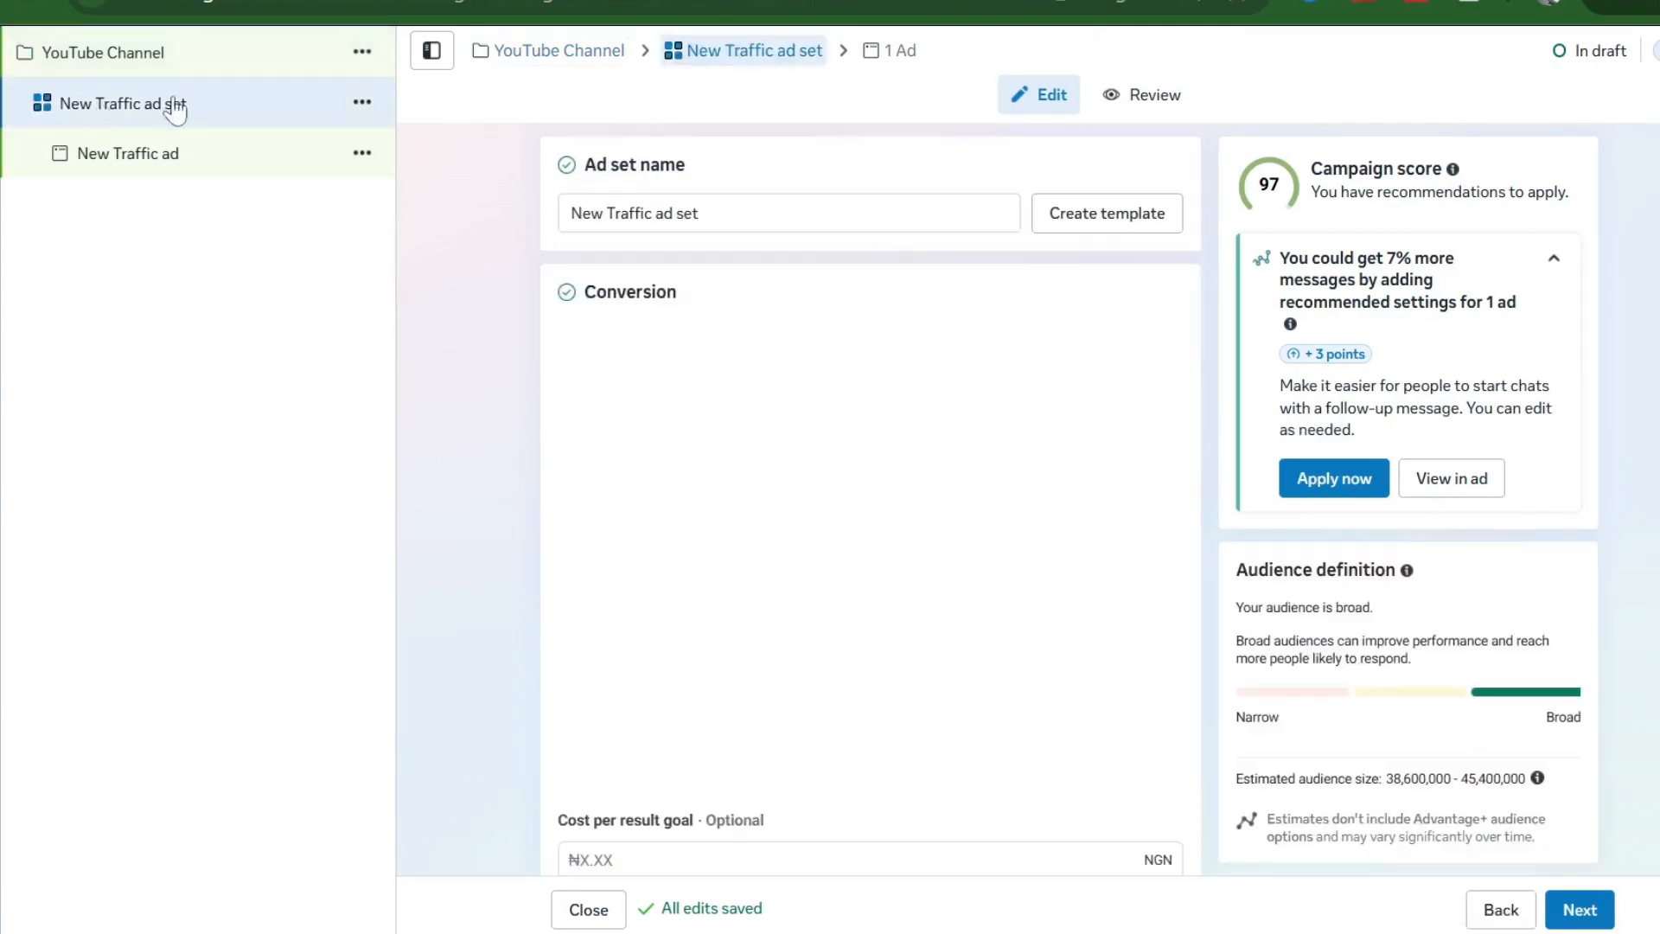
left_click(707, 221)
key("ctrl+a")
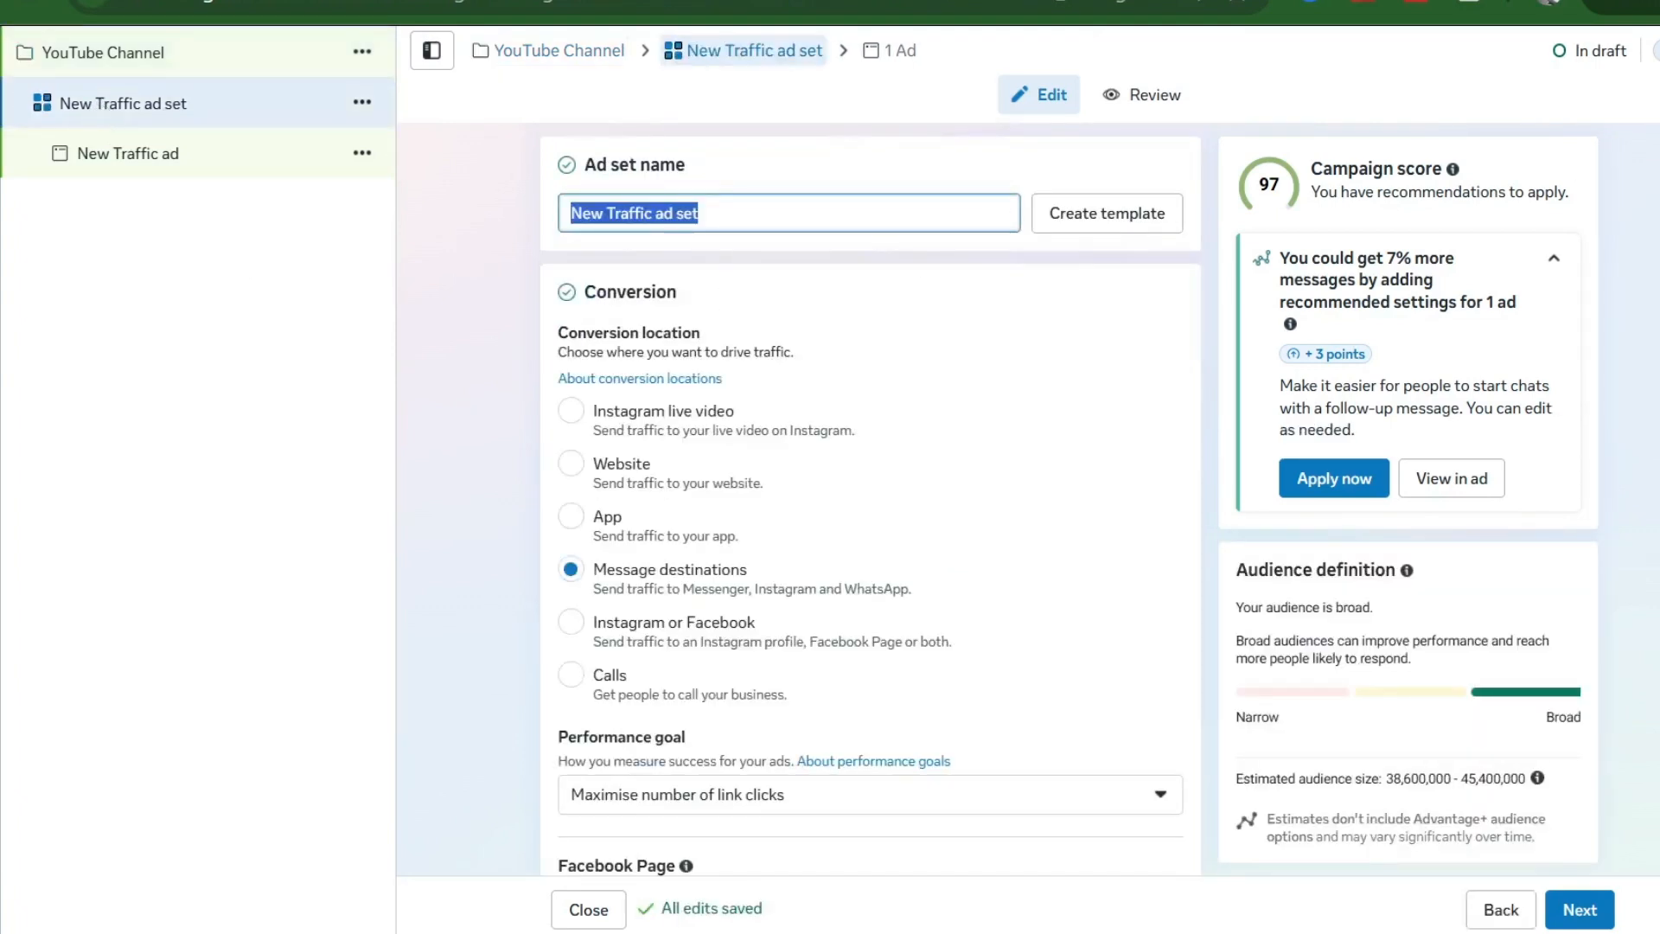
type("YouT")
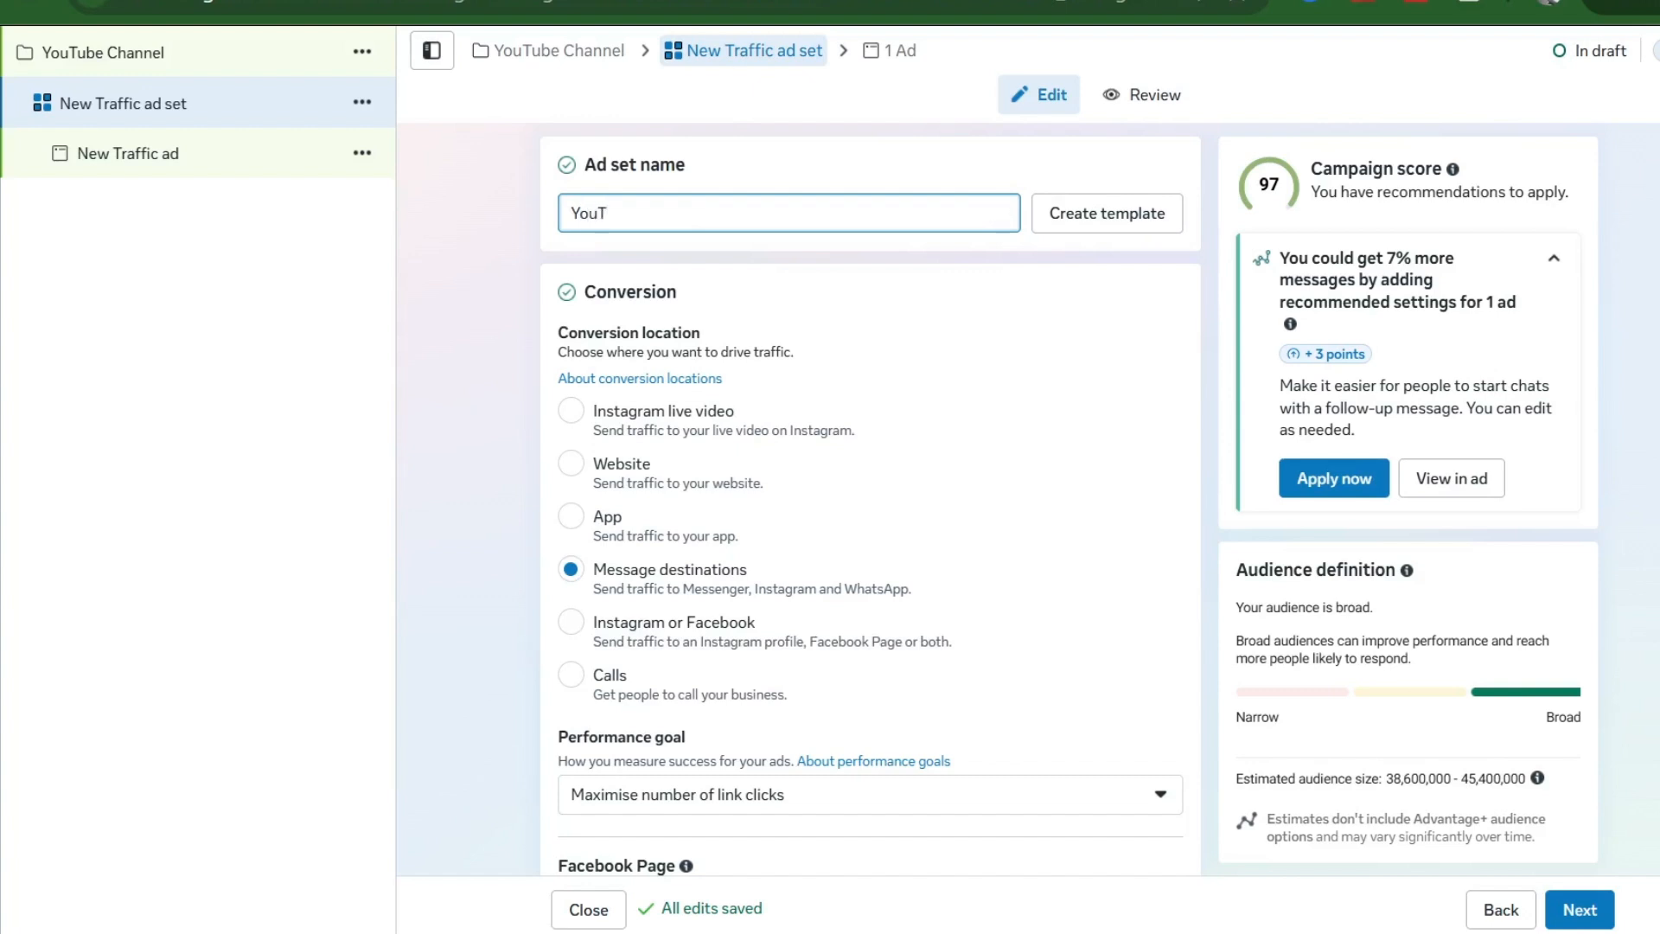
type("ube Chan")
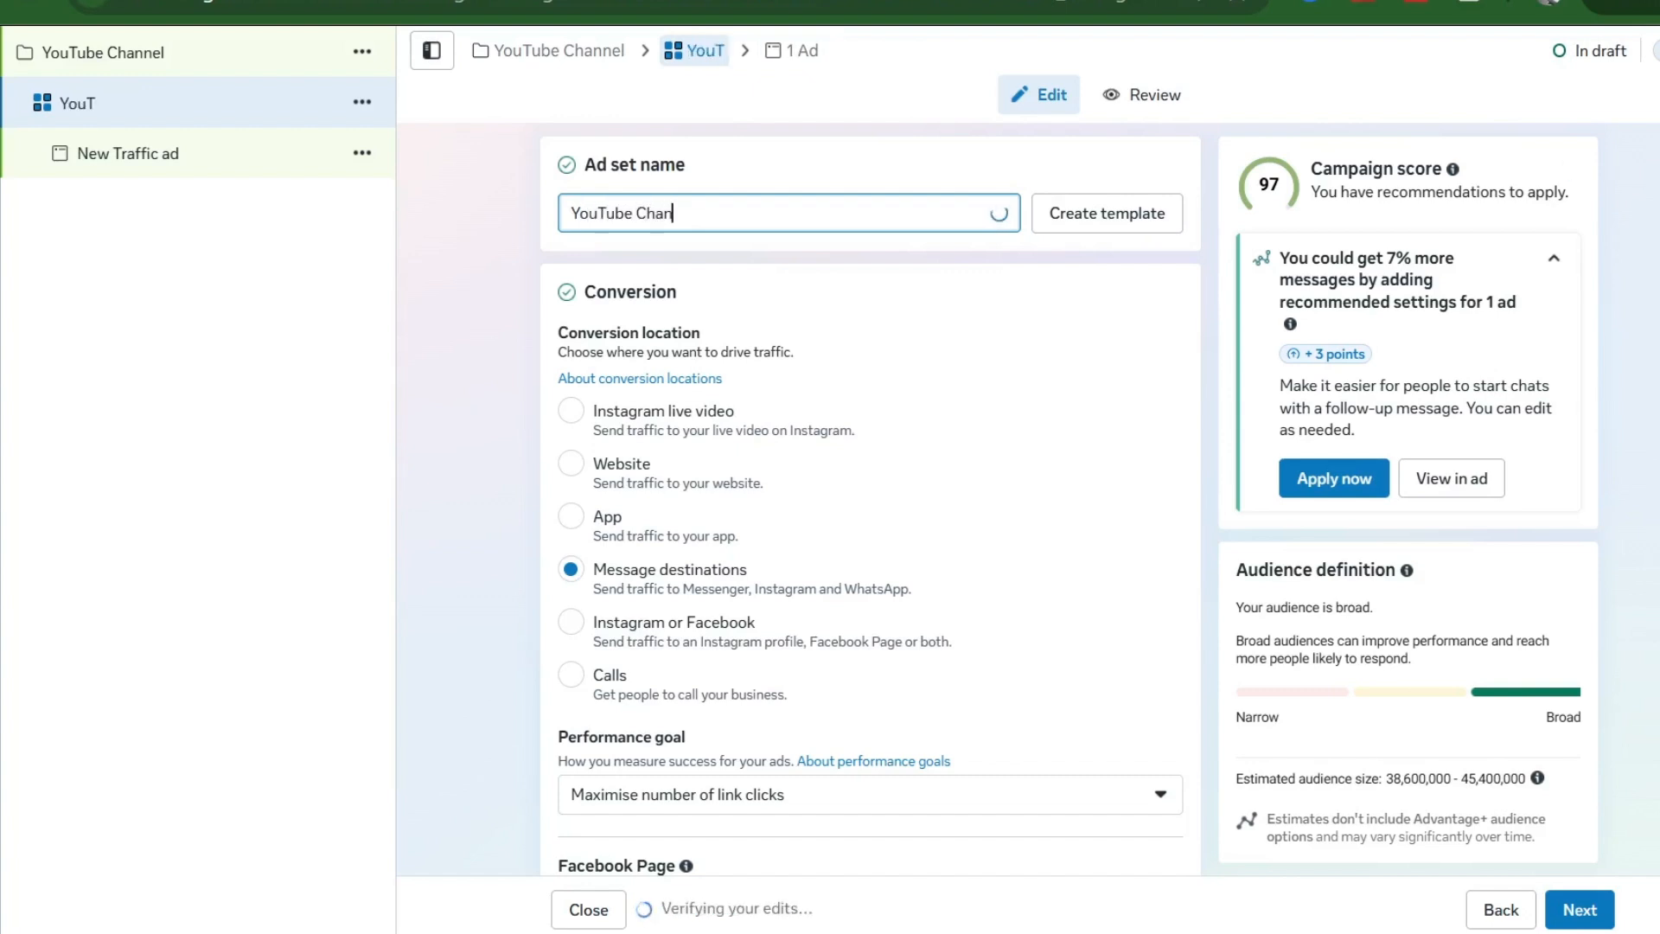
type("ne")
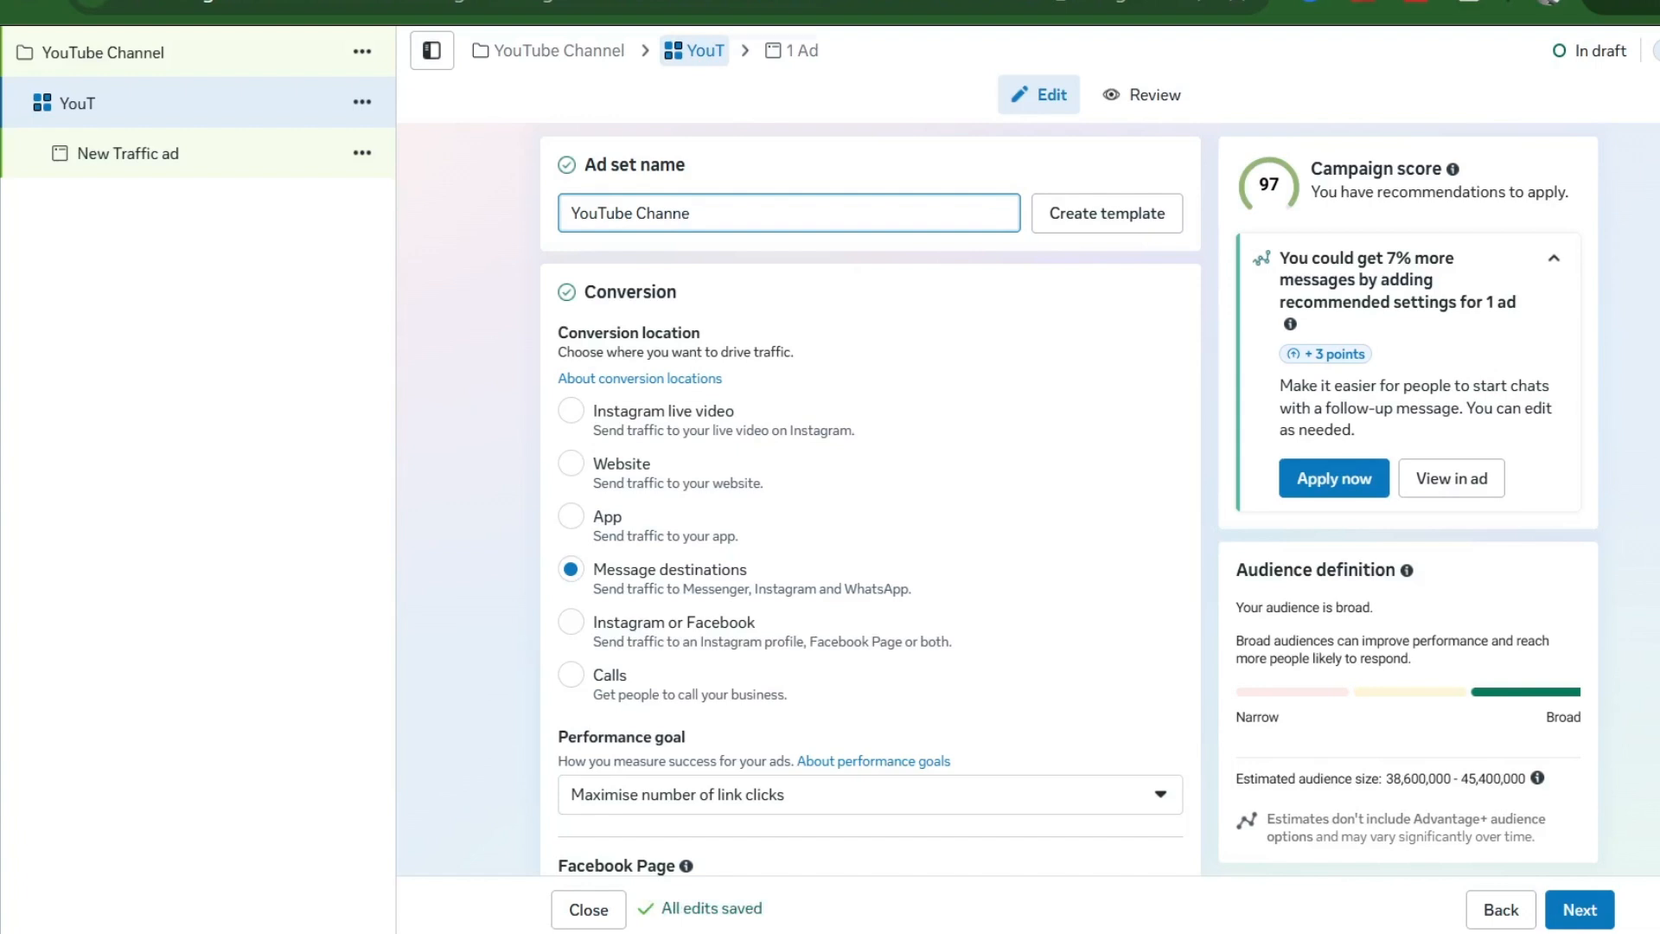
type("l Grow")
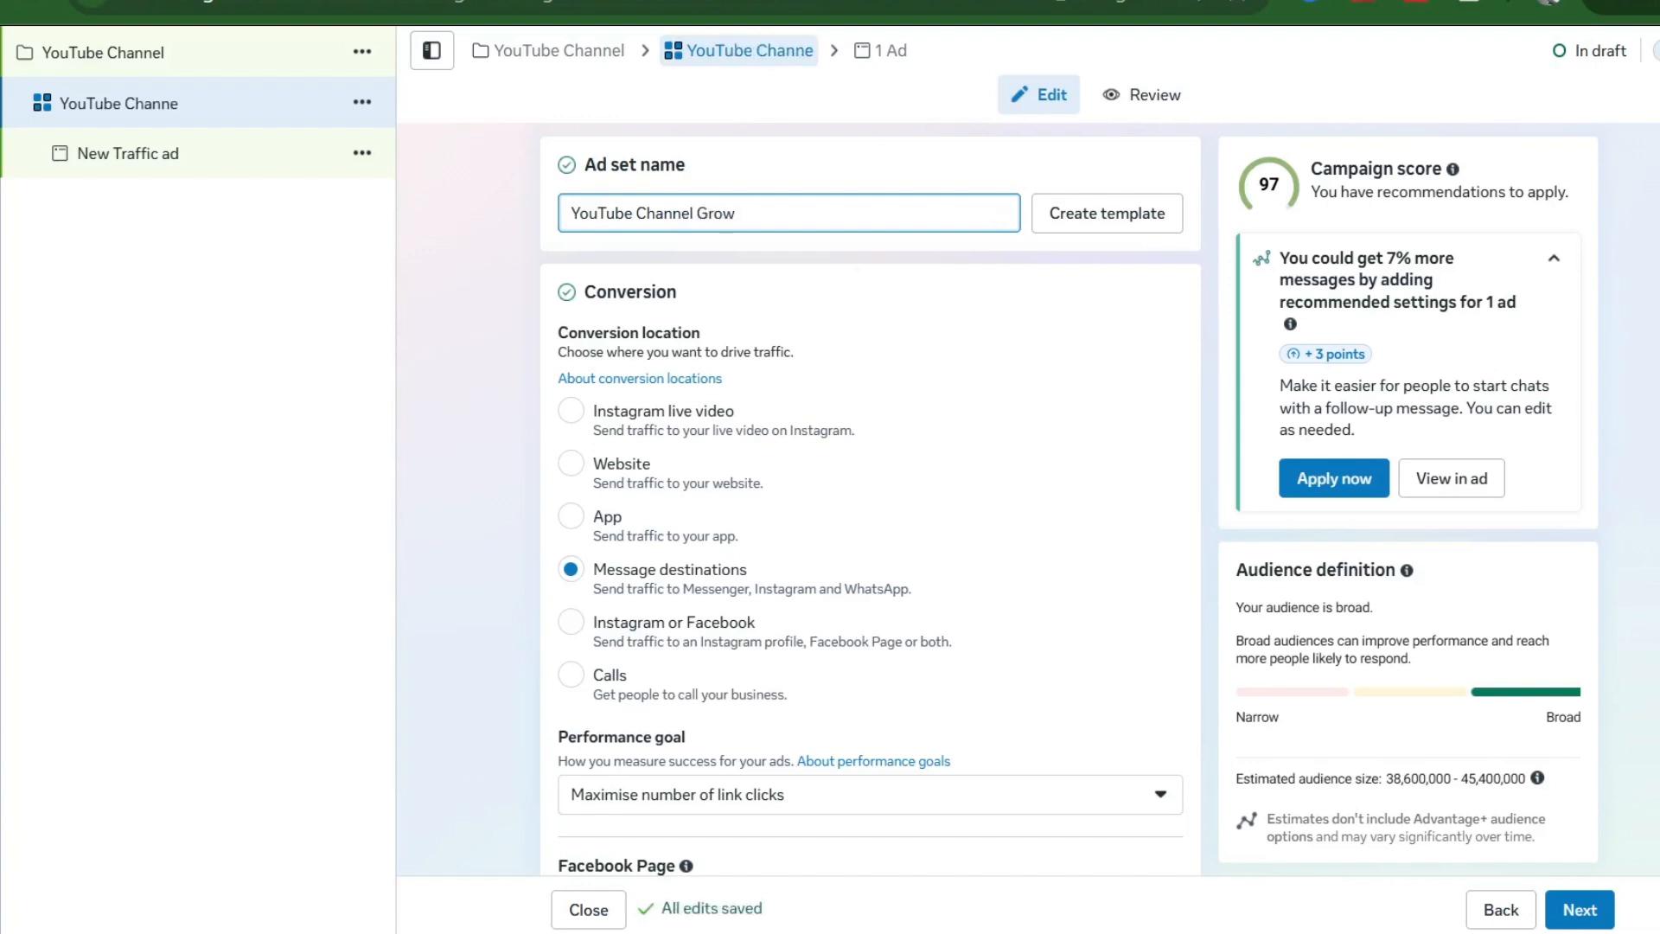
type("th_")
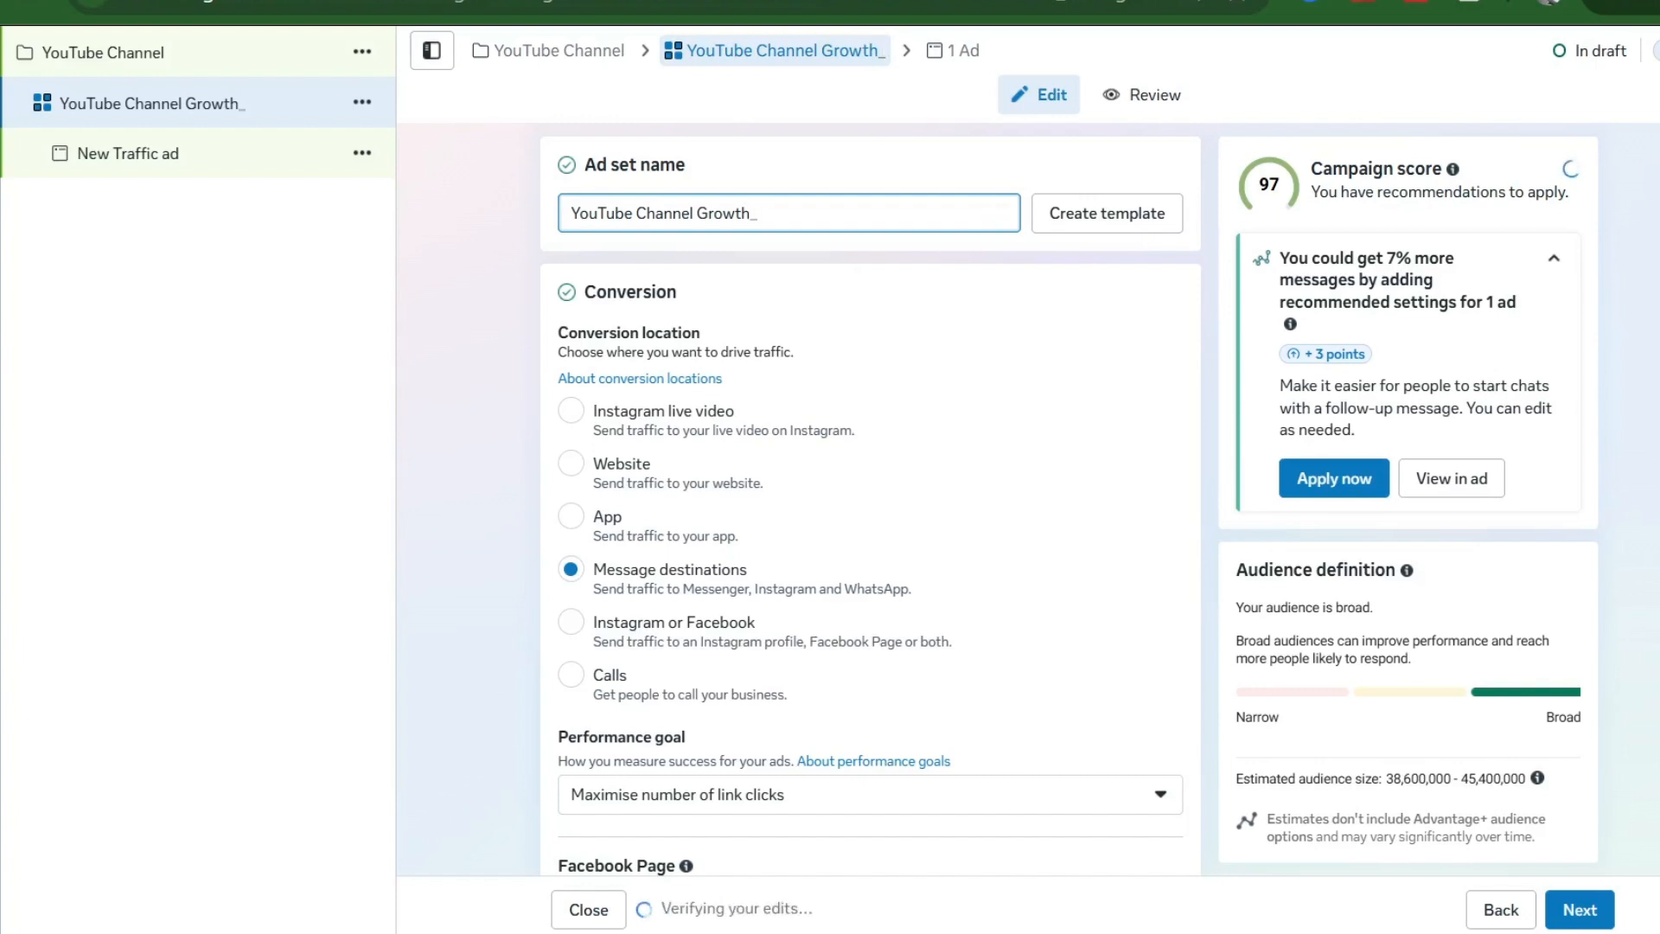
type(" 09")
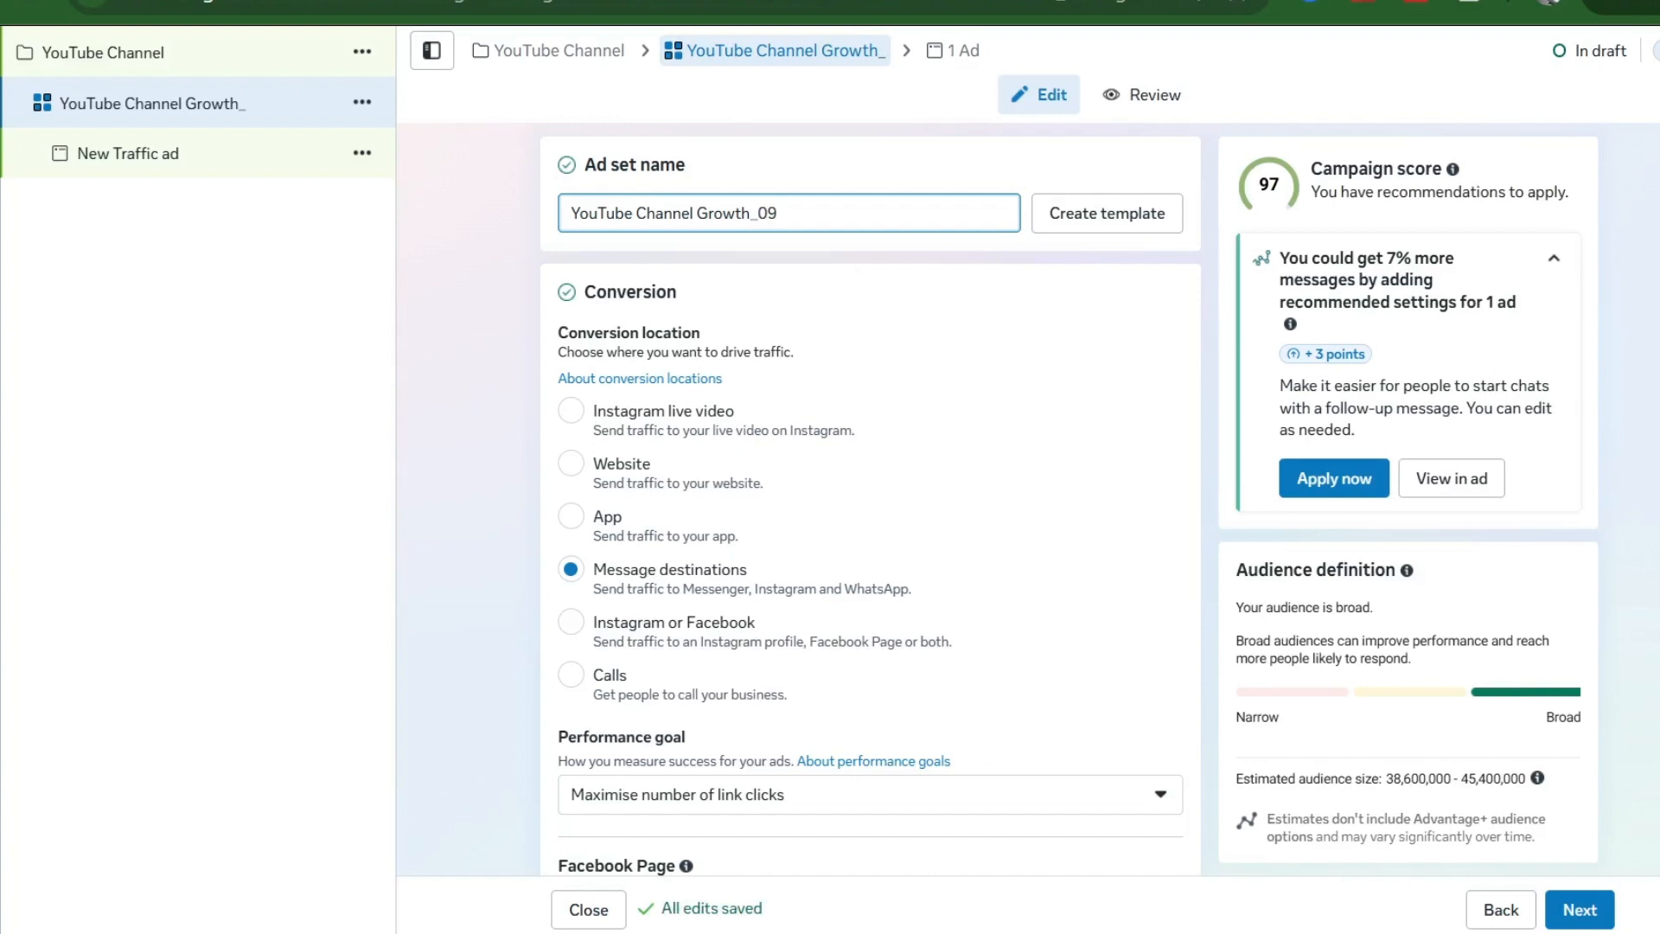
type("_")
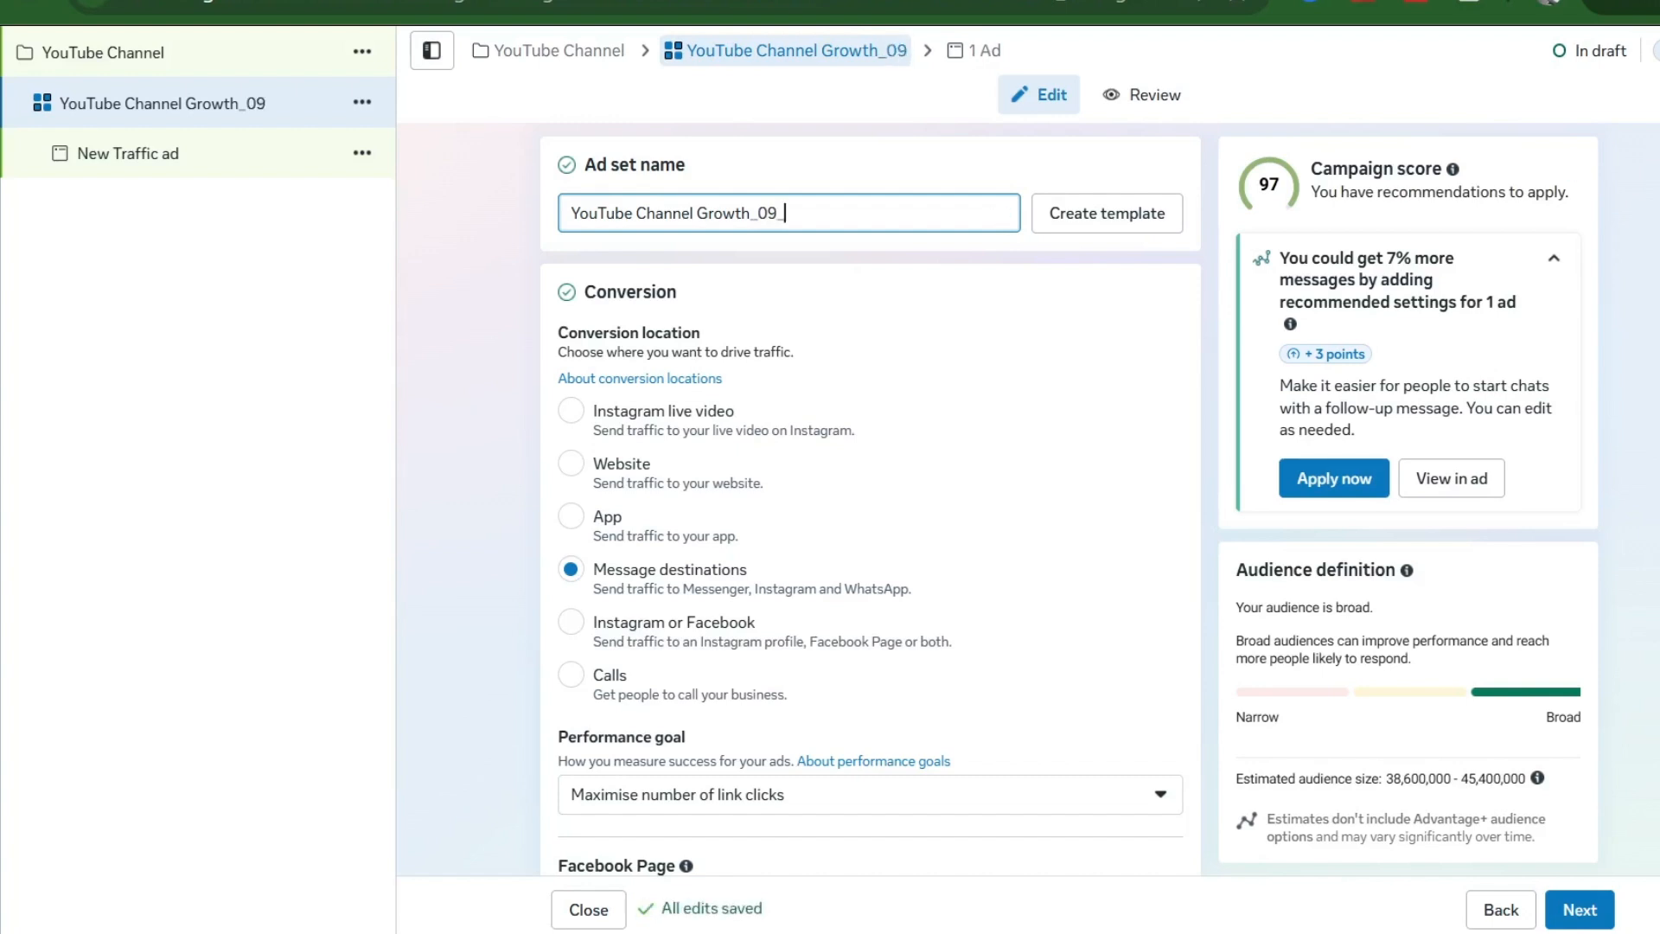
type("May")
- Scroll through the ad set to confirm the goal is Maximise number of conversations
scroll(703, 432, "down", 3)
scroll(726, 419, "up", 2)
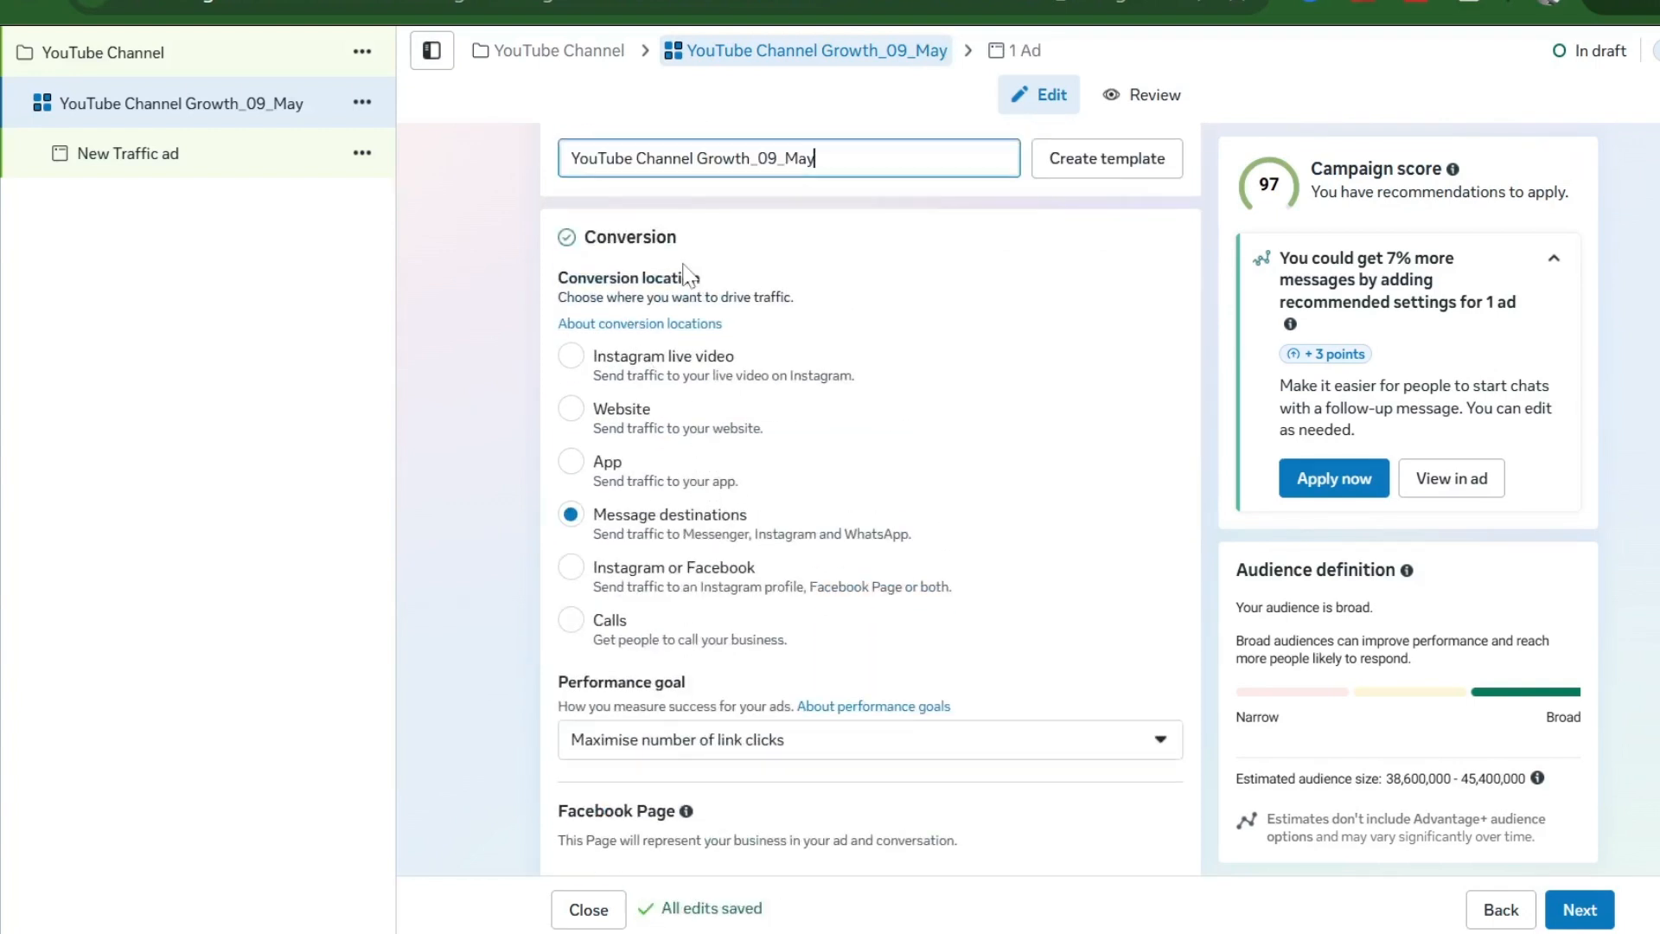
scroll(694, 430, "down", 1)
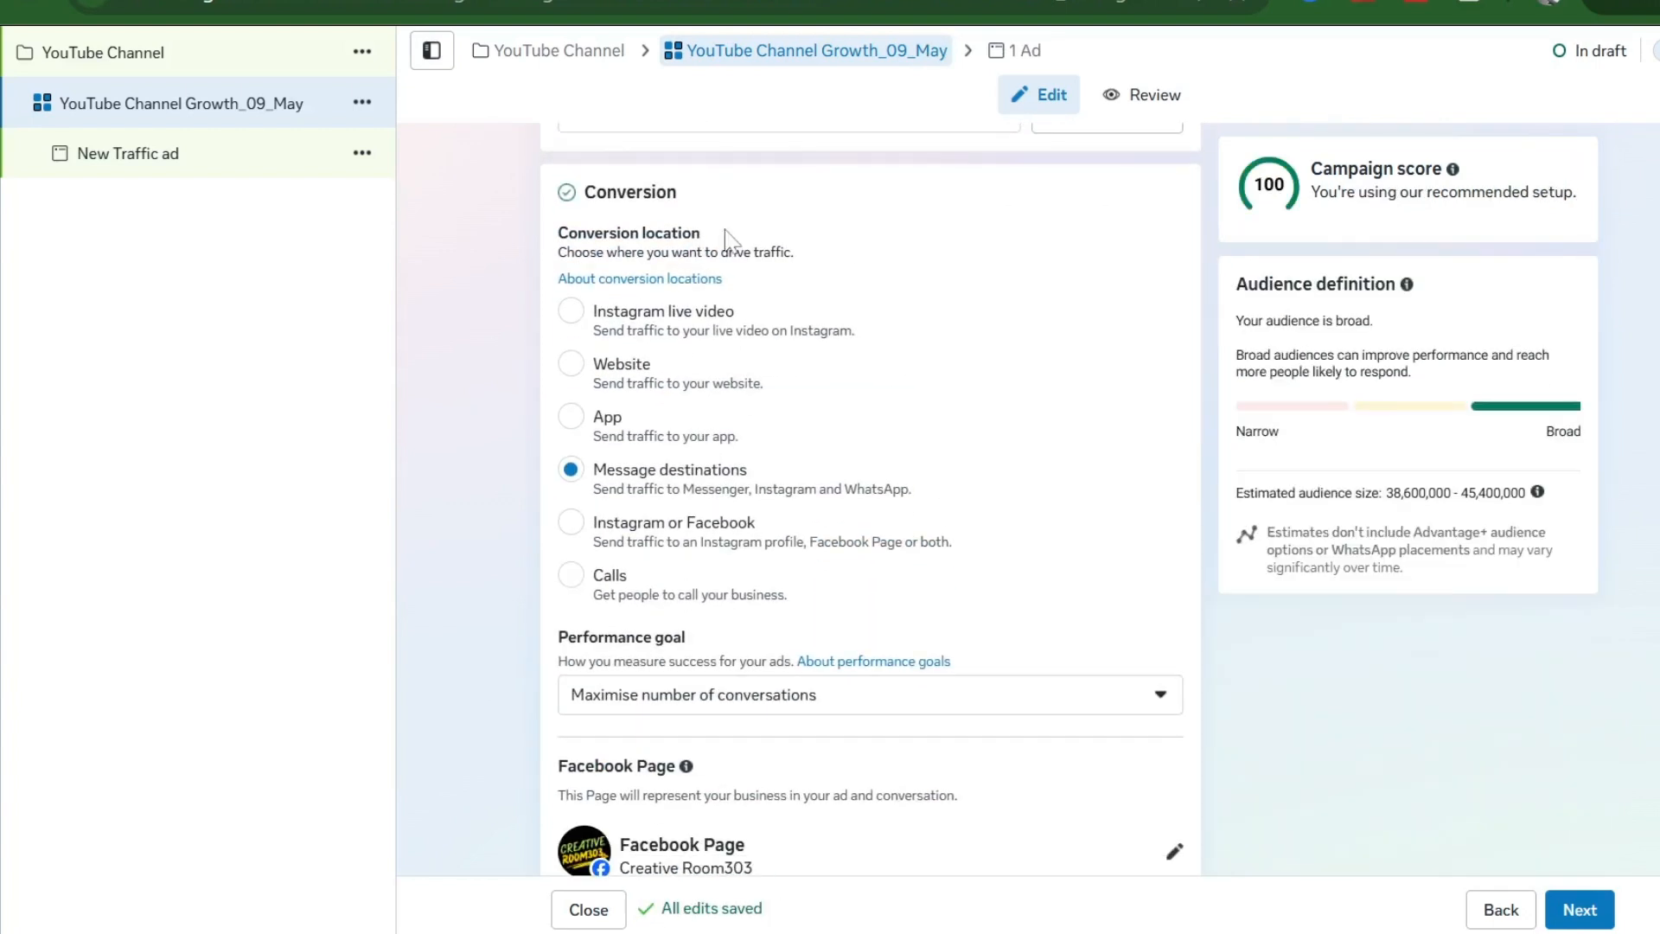
scroll(817, 420, "down", 2)
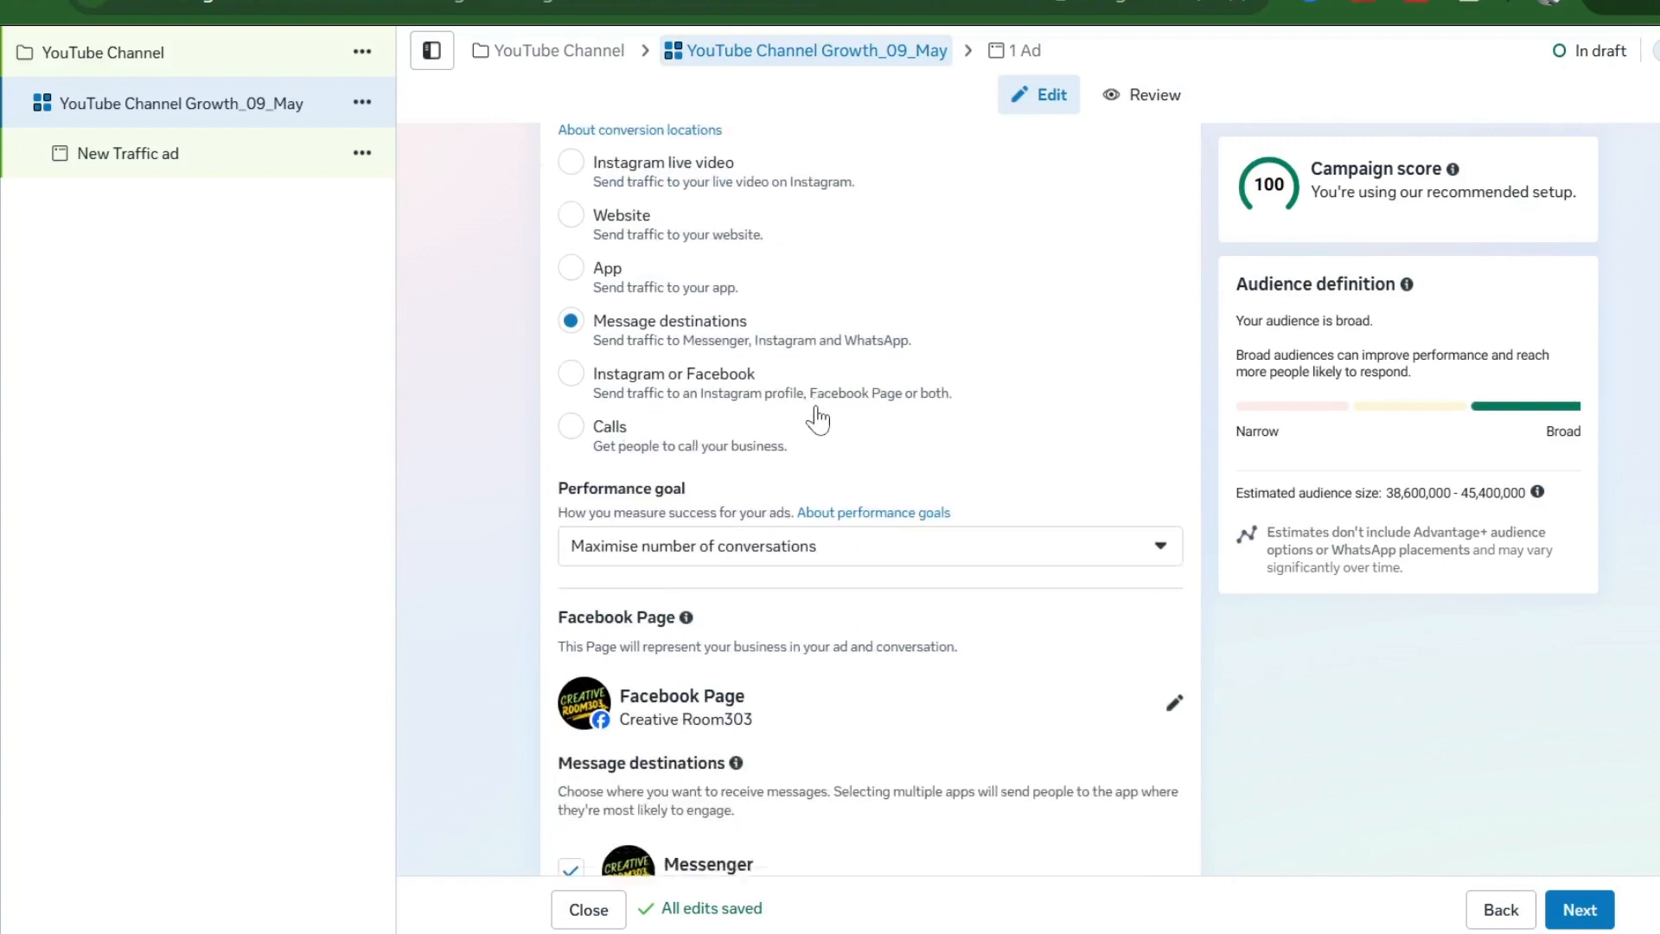
scroll(817, 419, "down", 1)
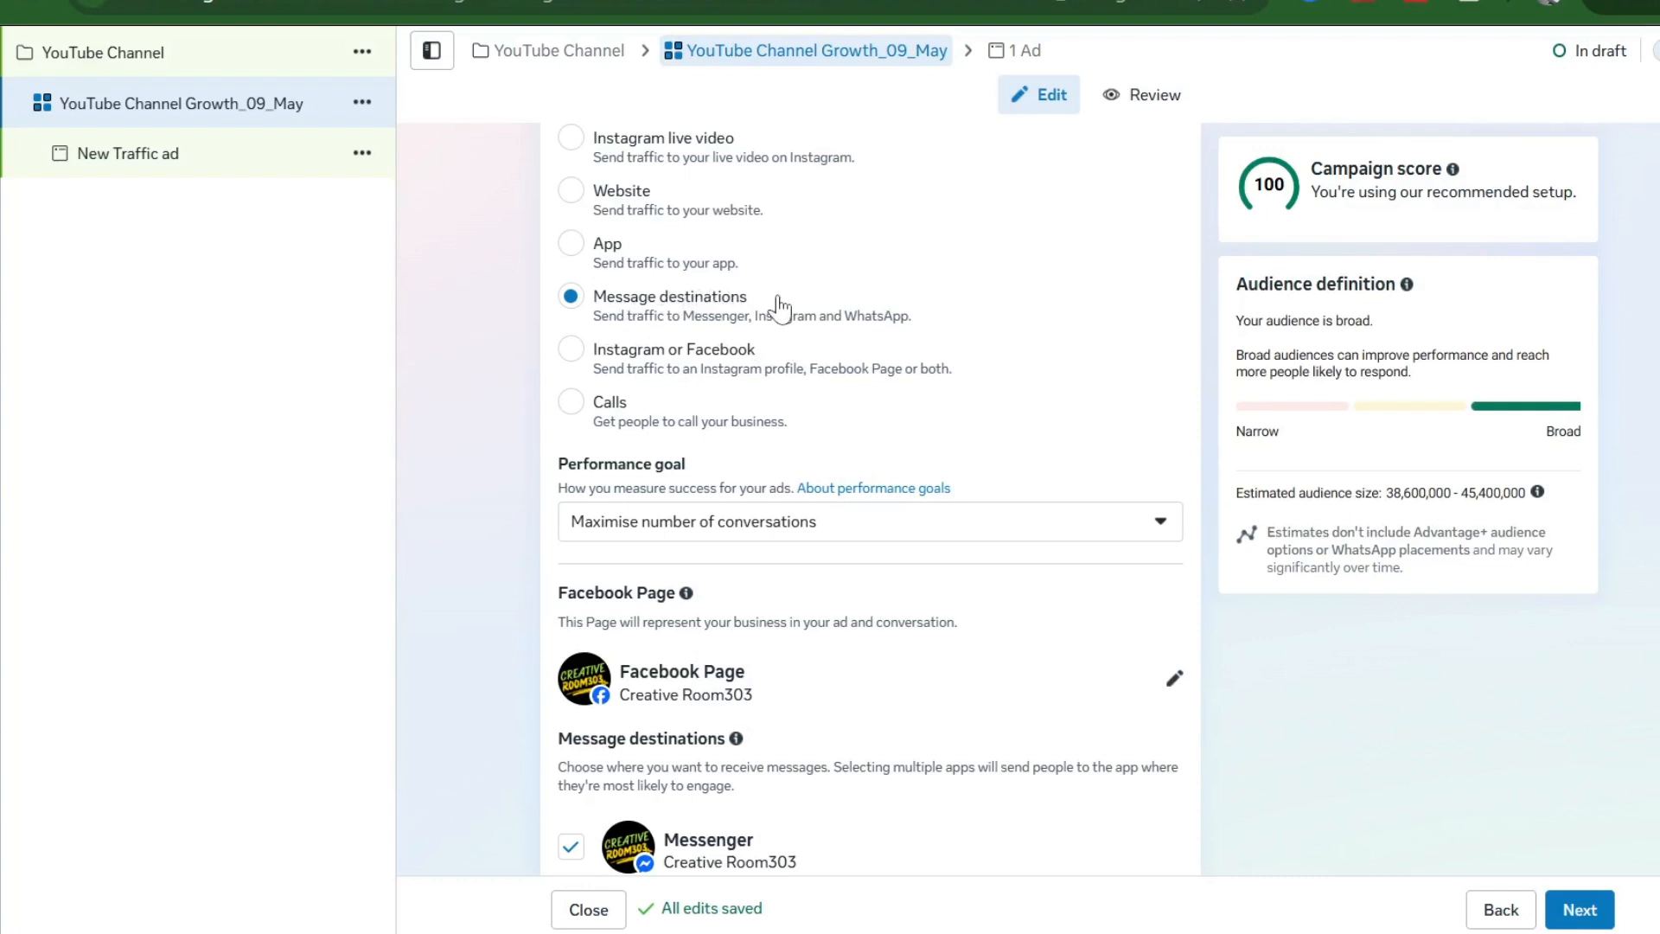
scroll(778, 306, "up", 1)
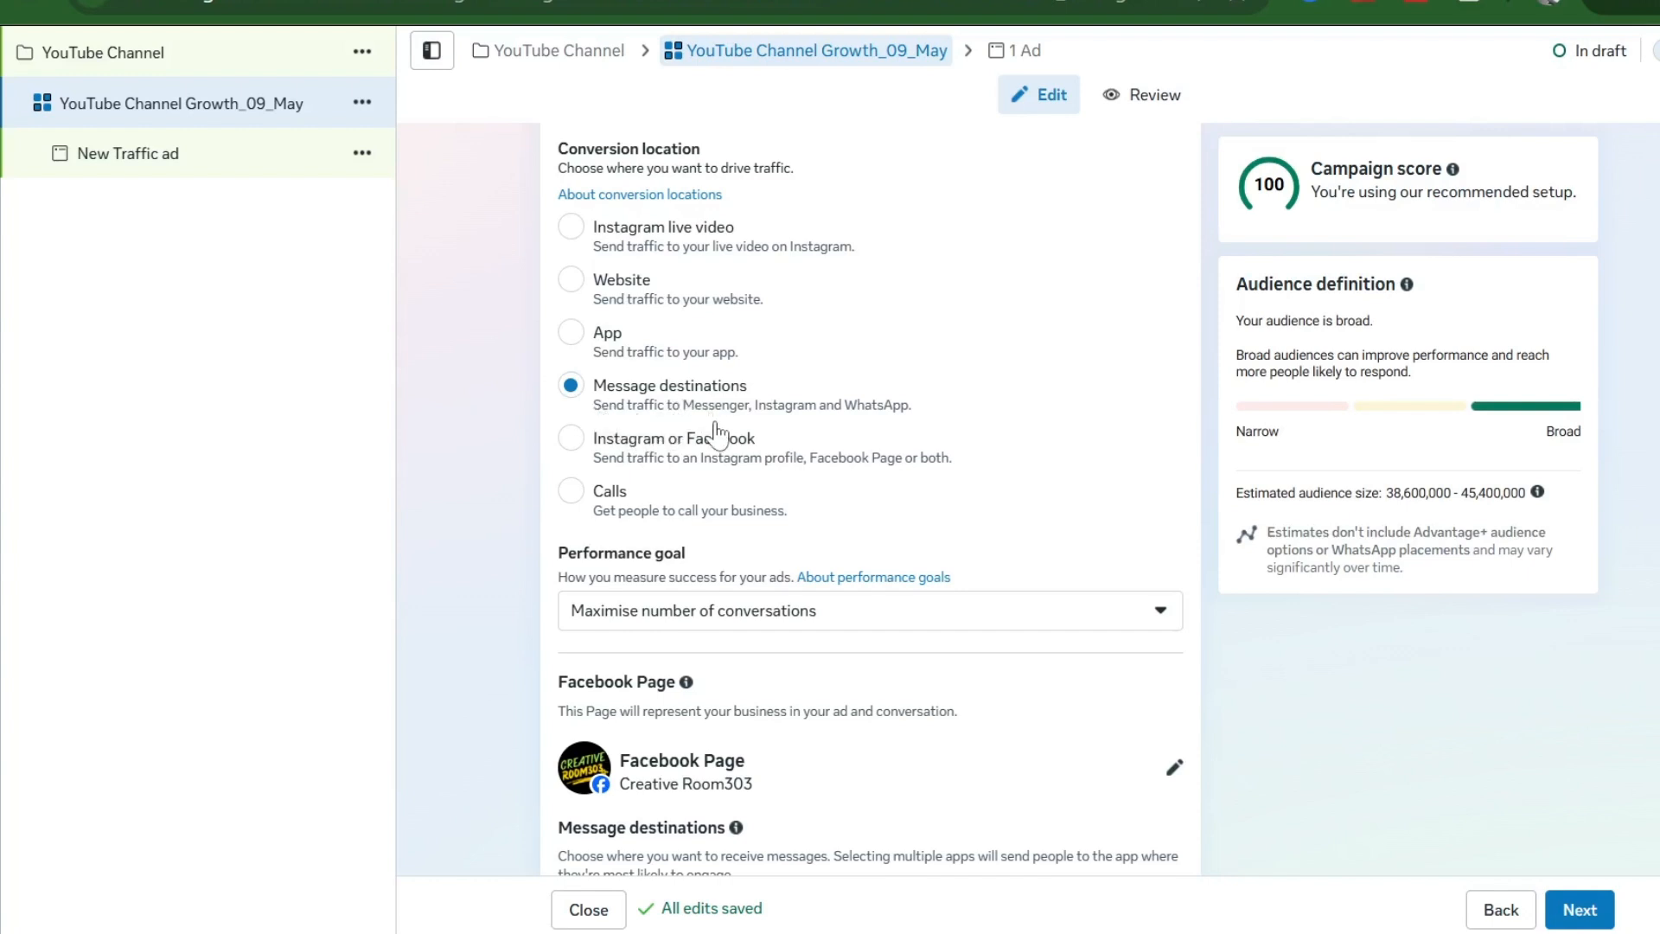
scroll(716, 432, "down", 3)
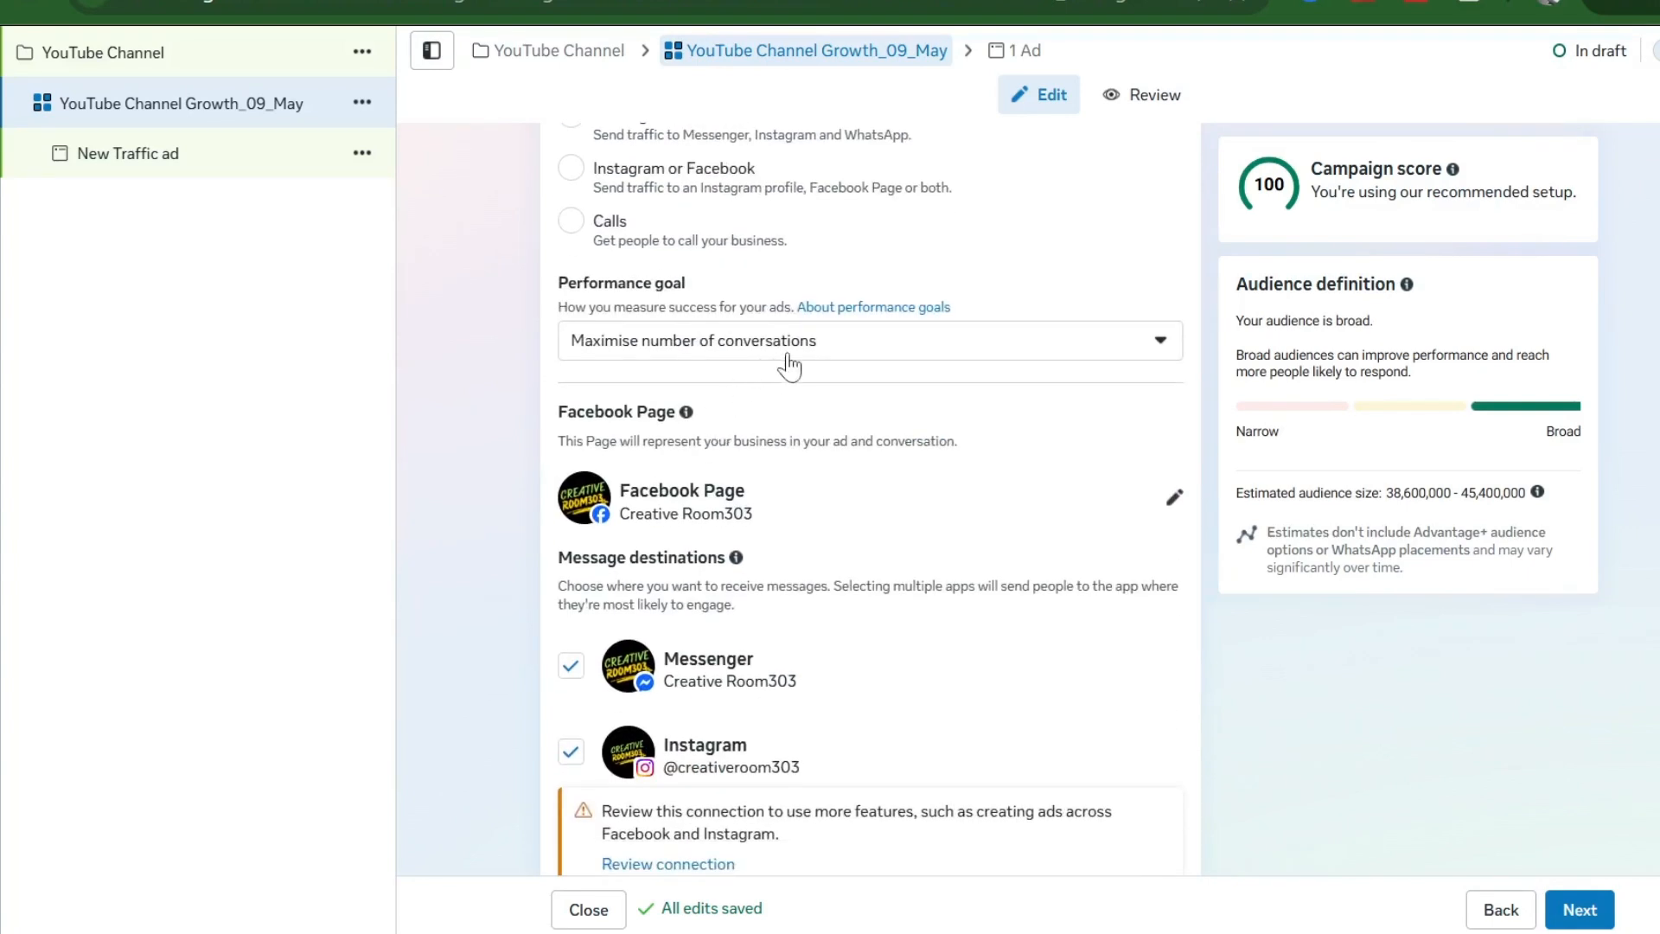
left_click(826, 354)
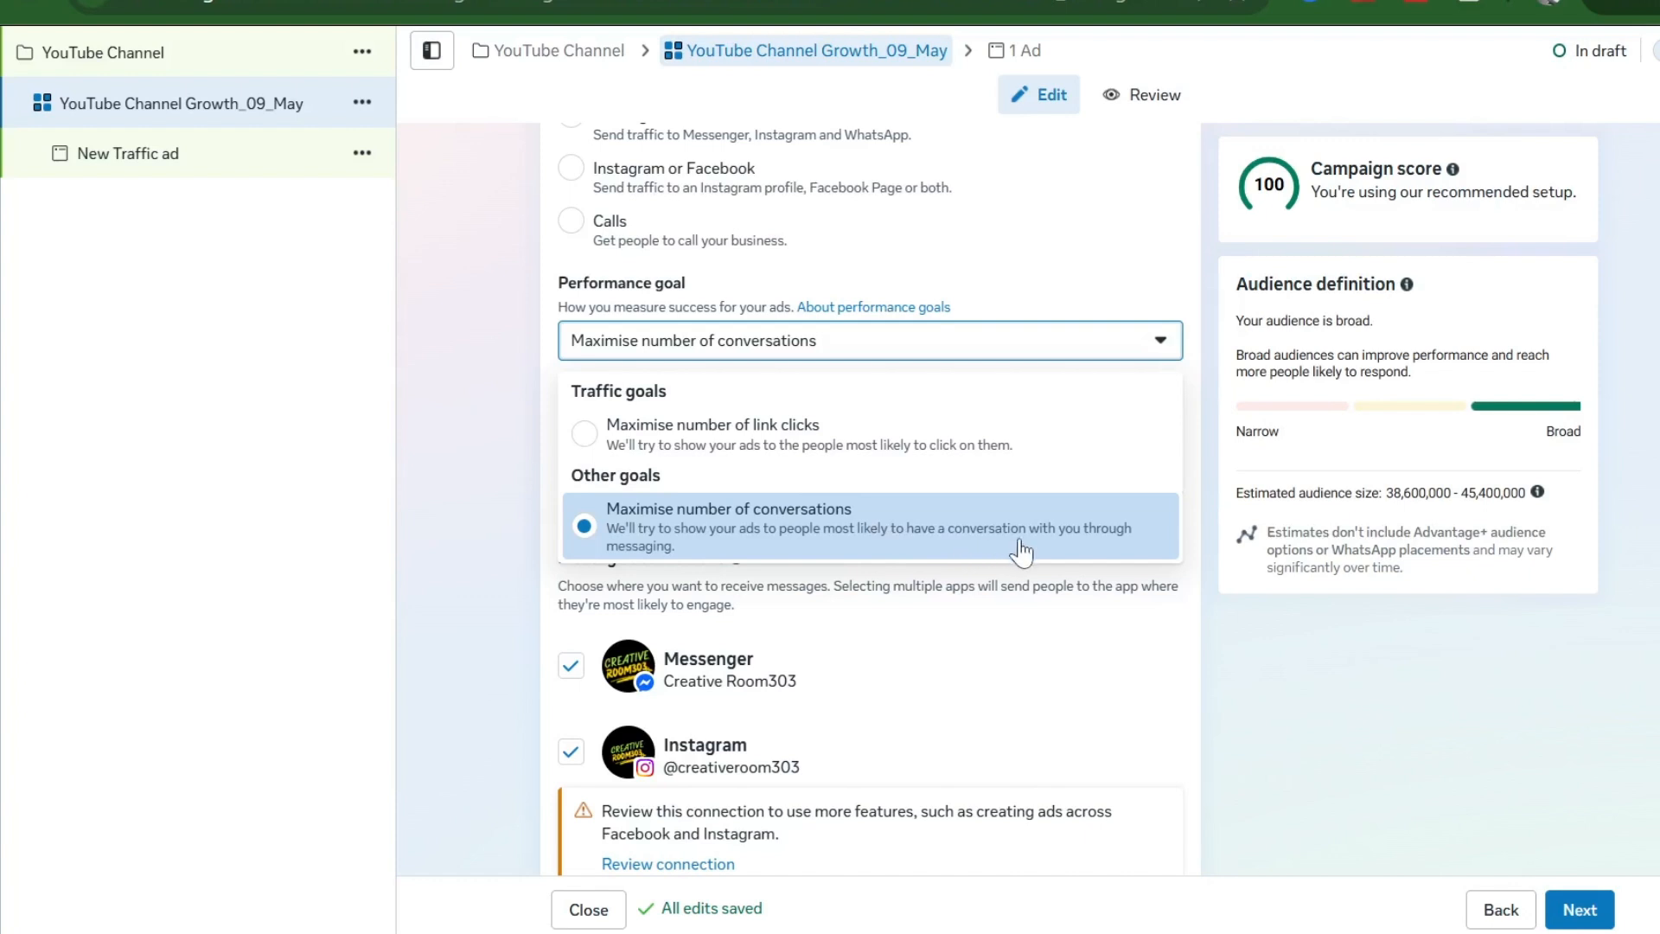
left_click(785, 543)
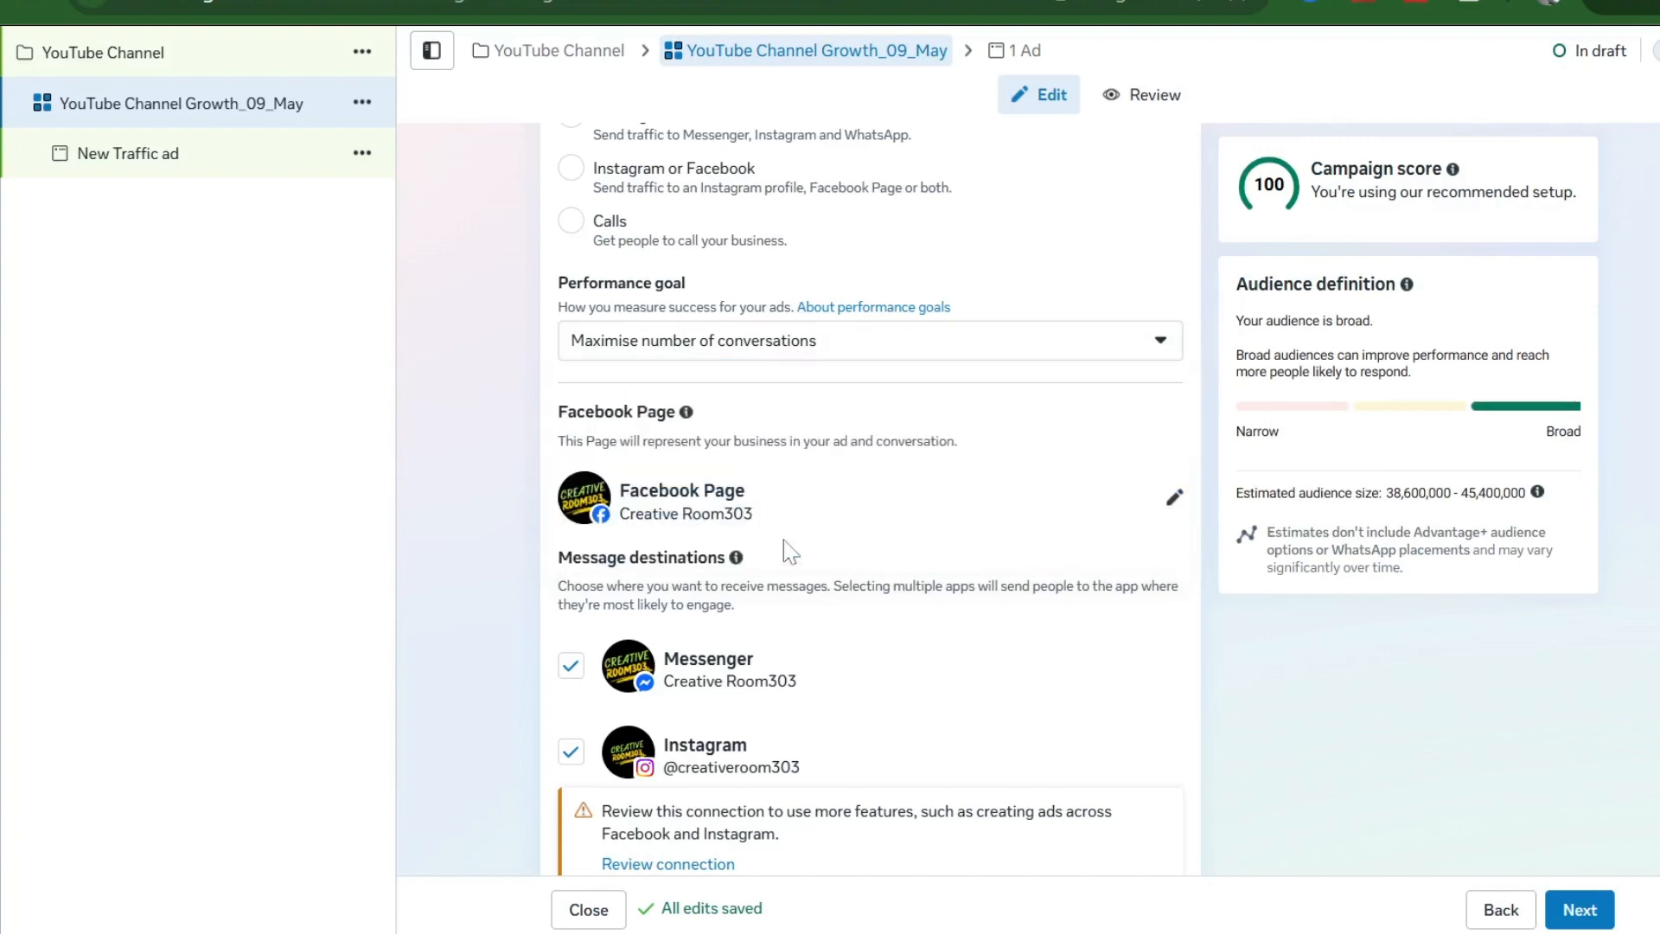
- Uncheck Messenger and Instagram, leaving WhatsApp as the only message destination
scroll(784, 539, "down", 3)
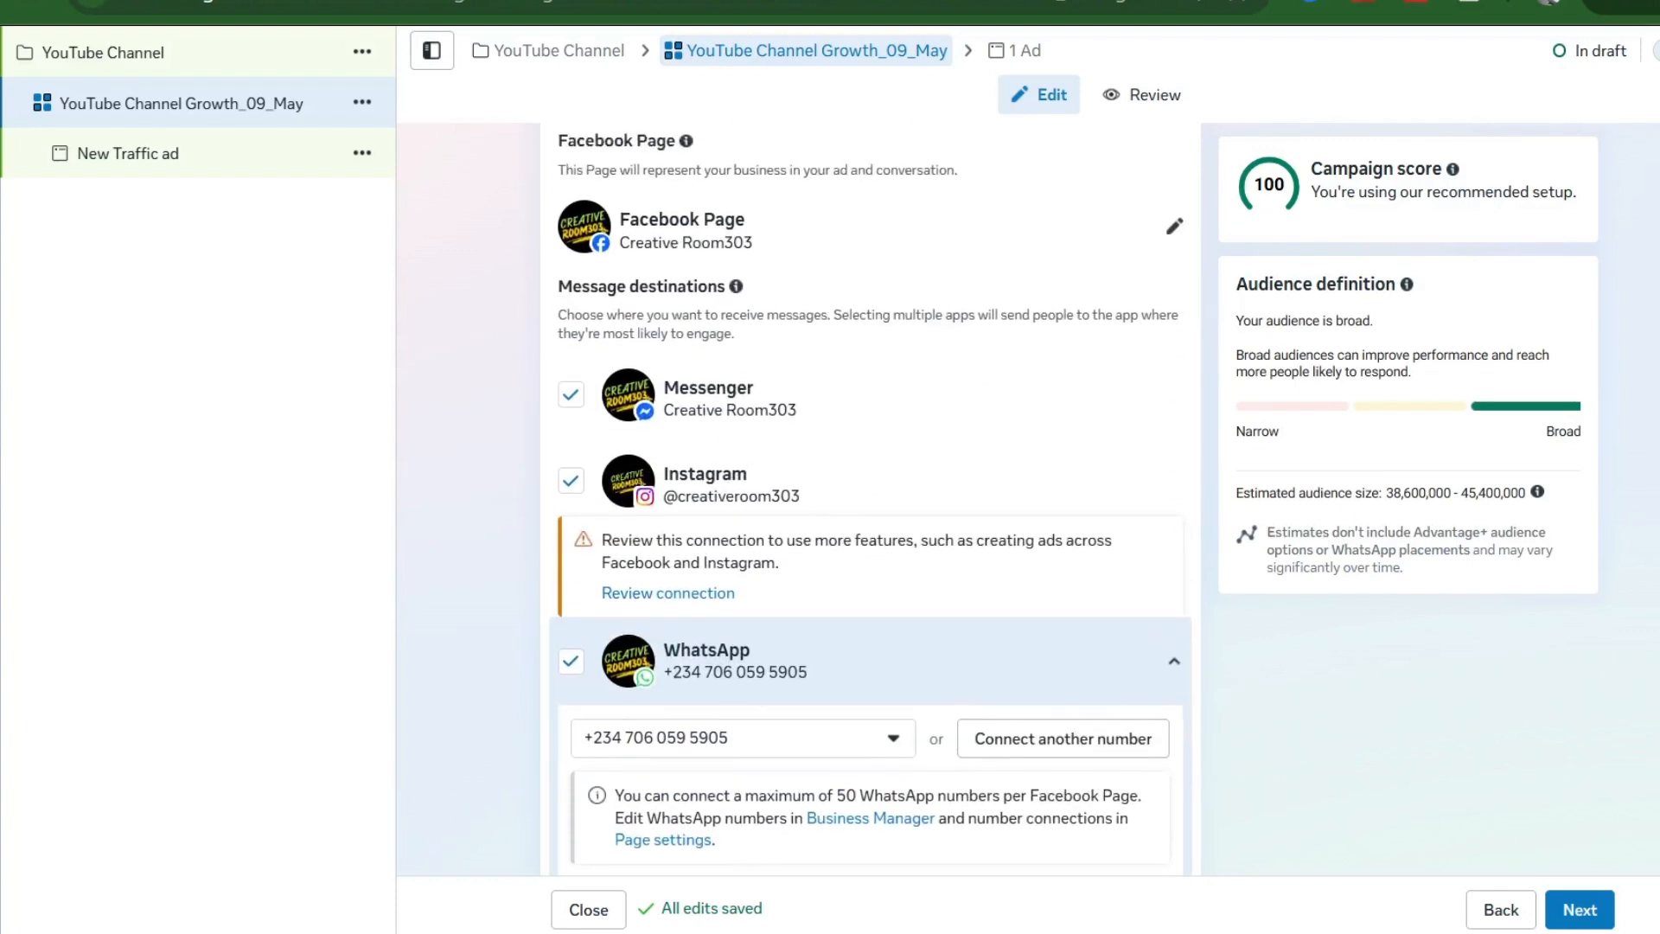
scroll(785, 554, "down", 1)
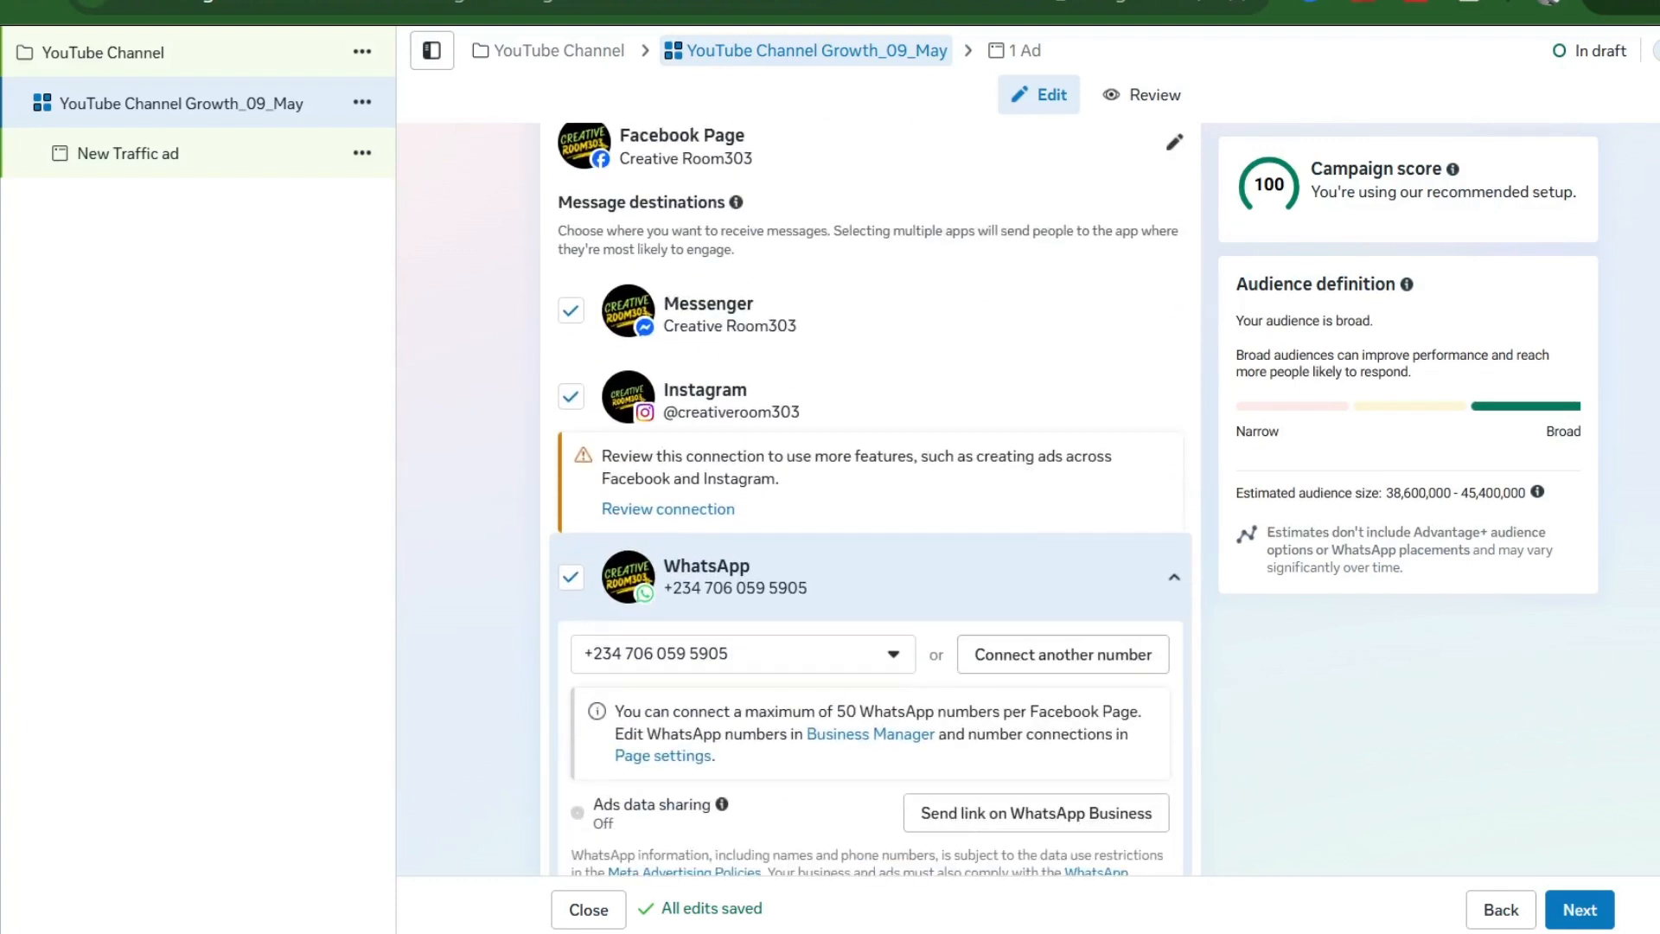
left_click(572, 311)
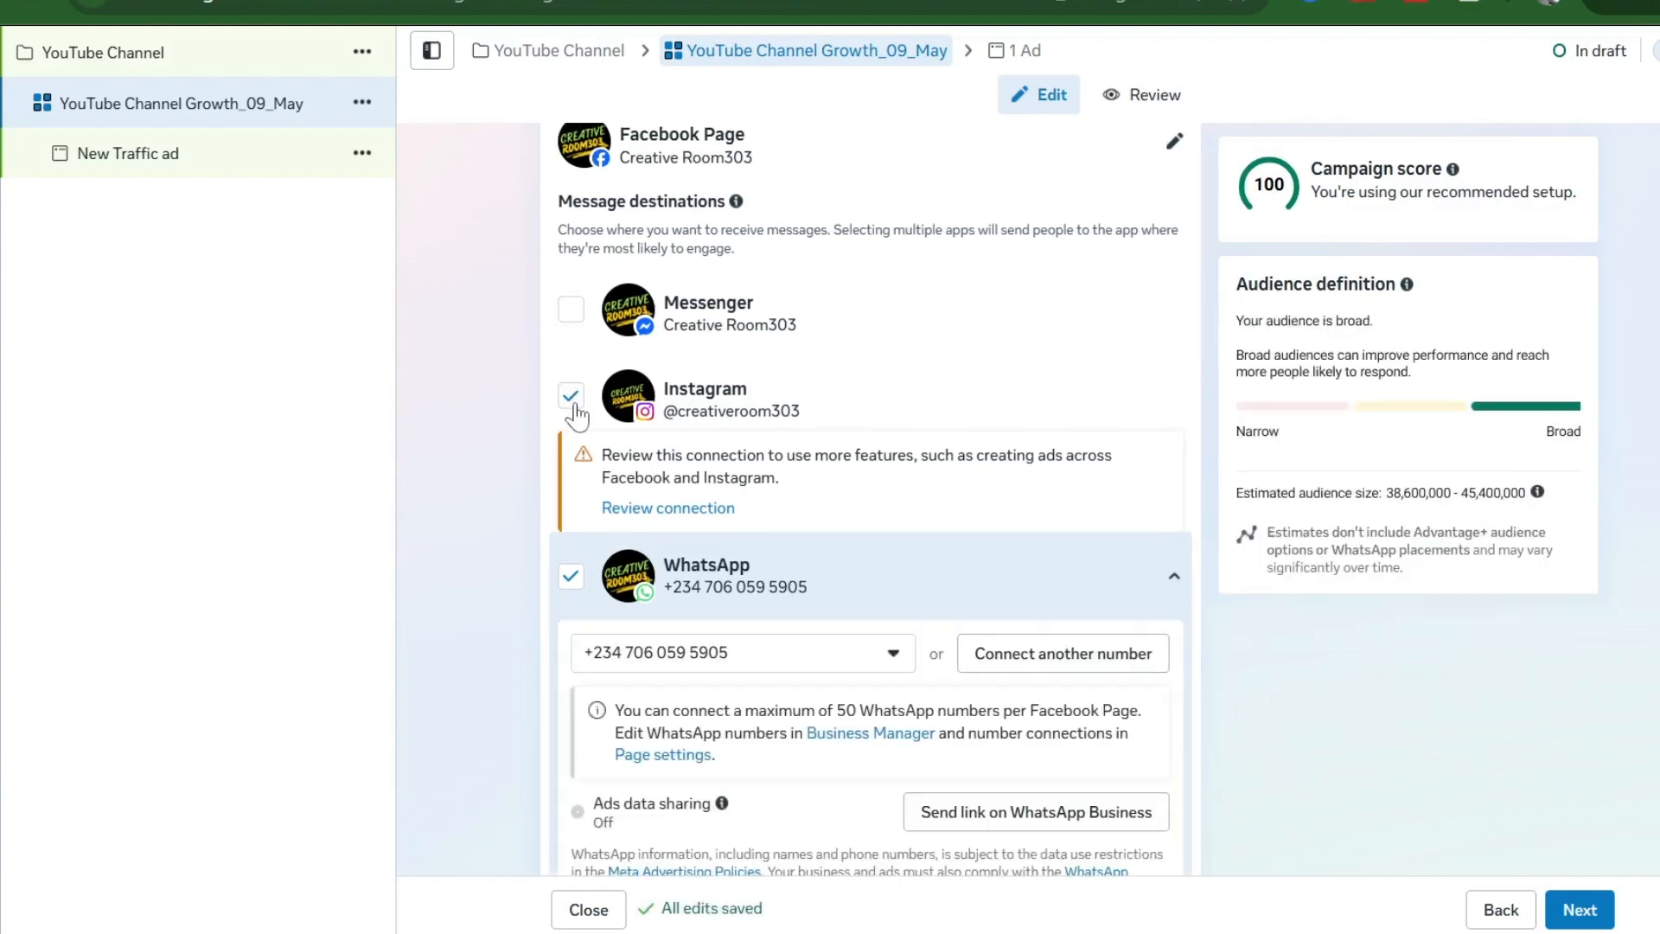
left_click(573, 400)
scroll(820, 459, "down", 1)
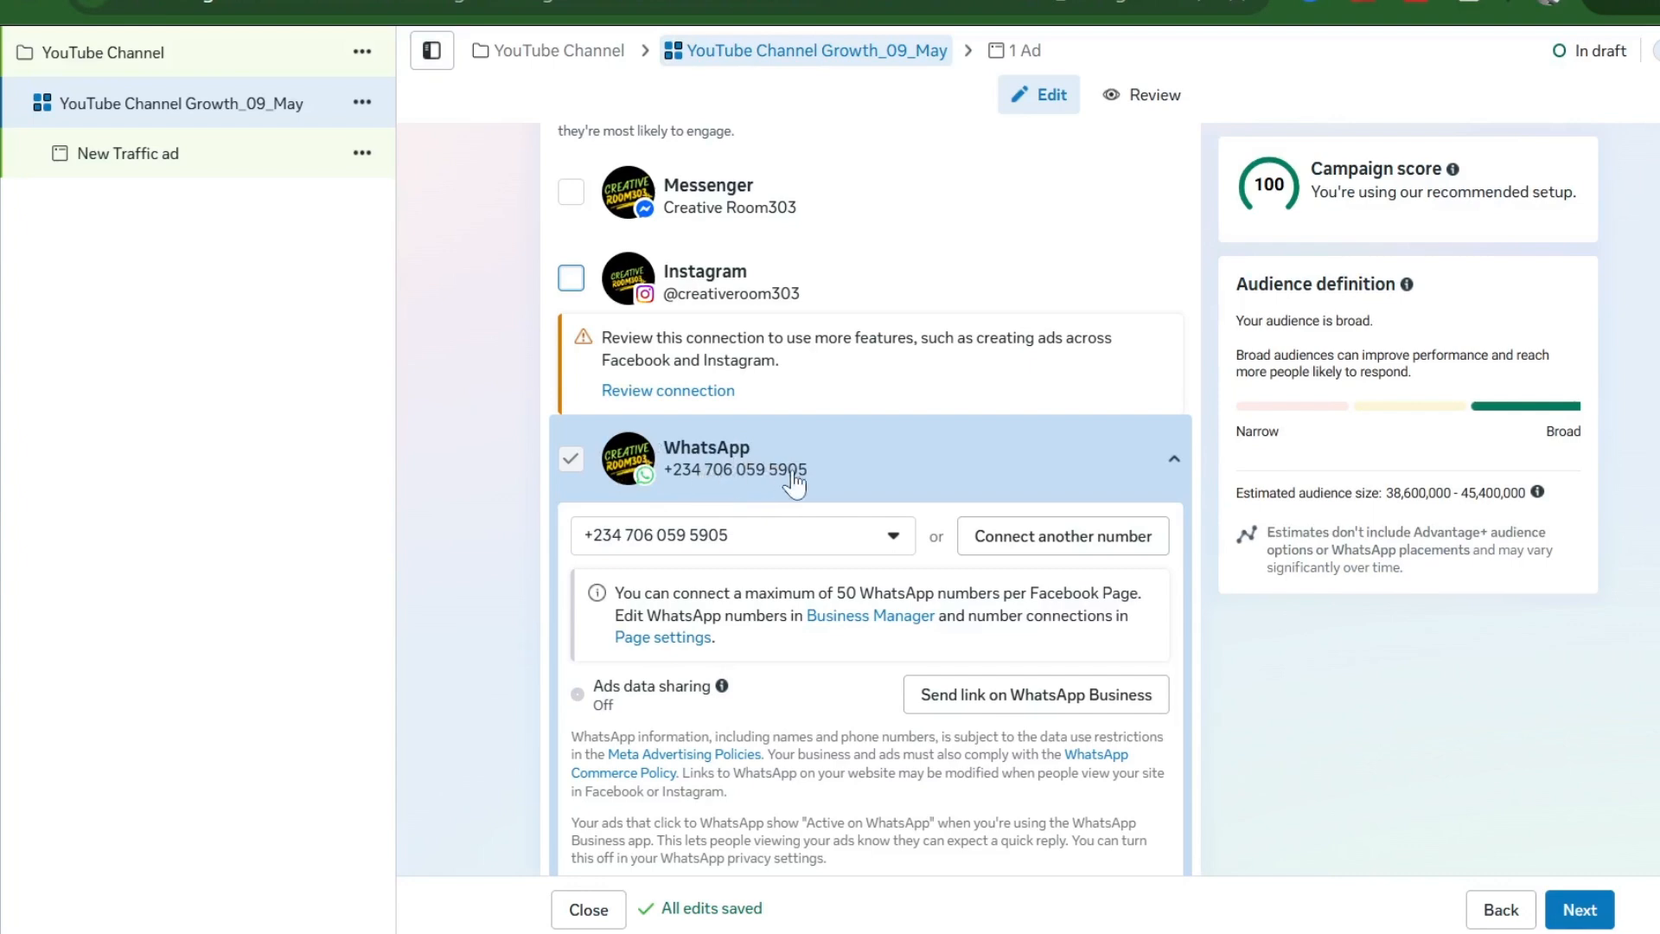
scroll(813, 492, "down", 3)
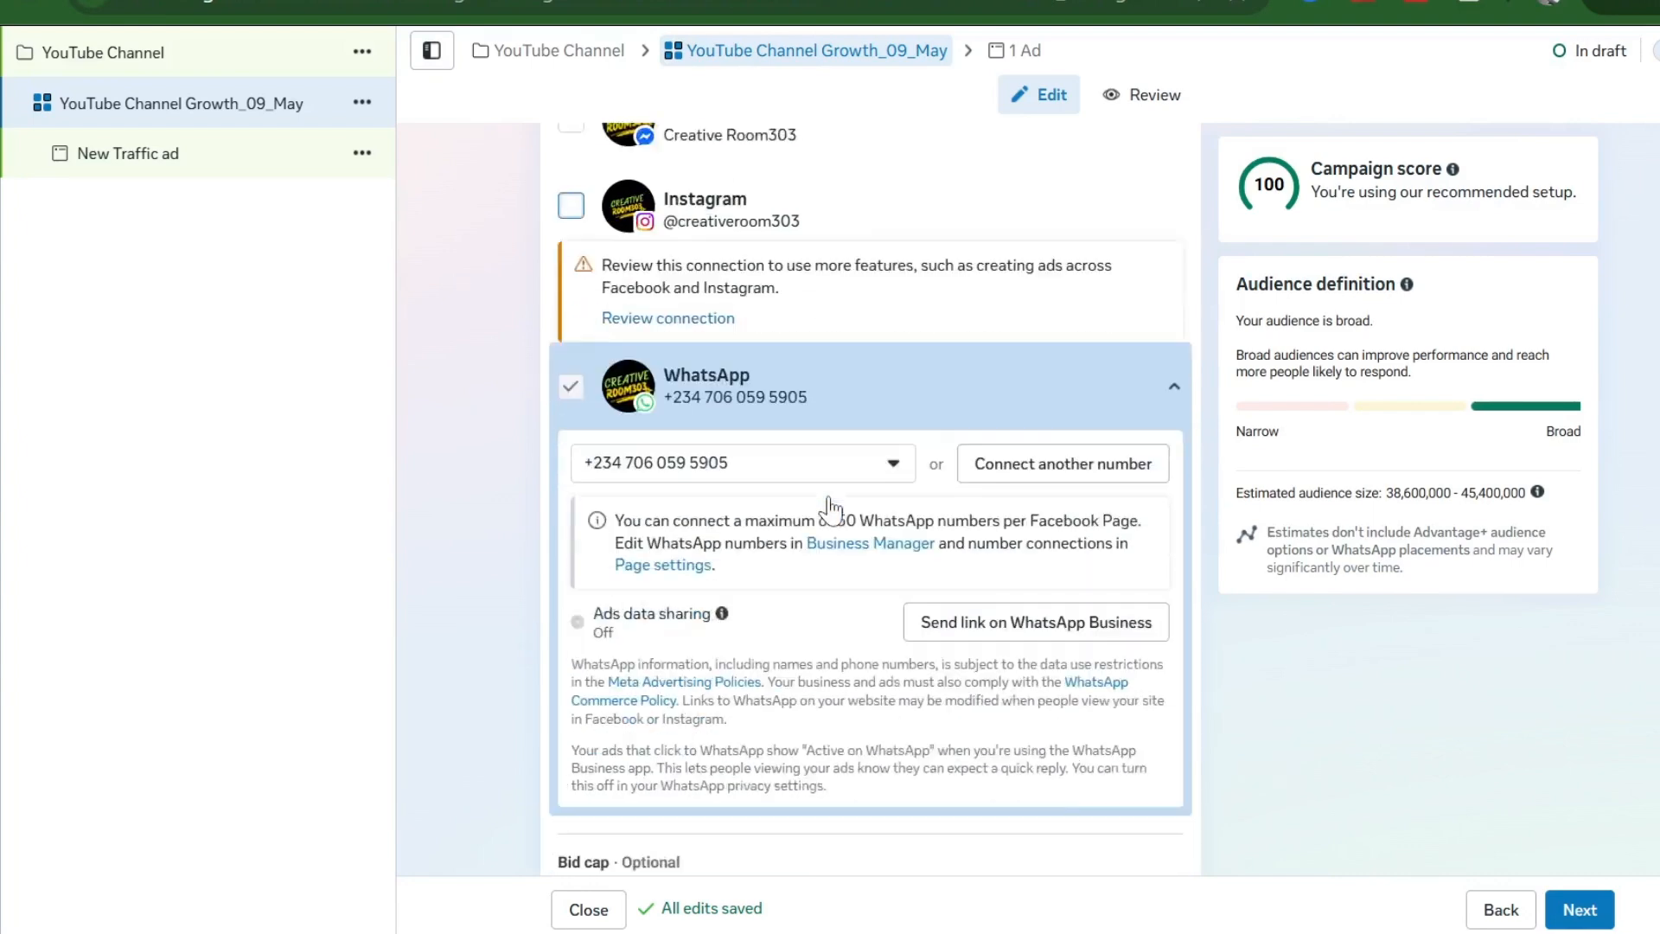
scroll(829, 496, "down", 6)
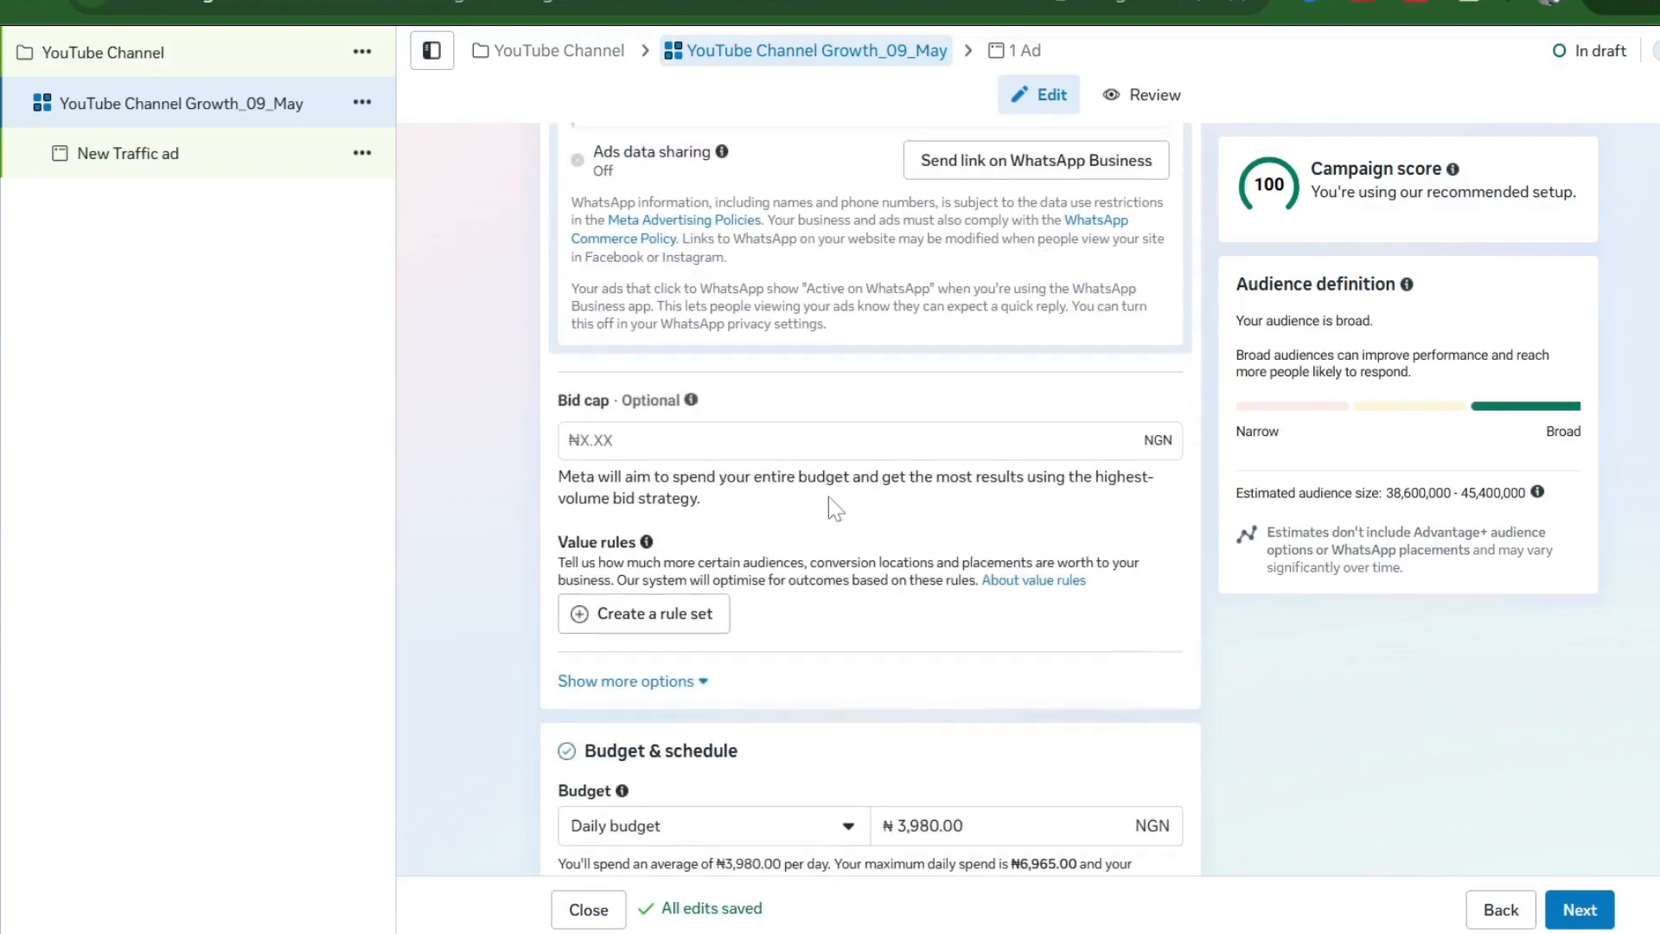
- Switch the budget type to Lifetime and set the amount to ₦100,000
scroll(828, 496, "down", 2)
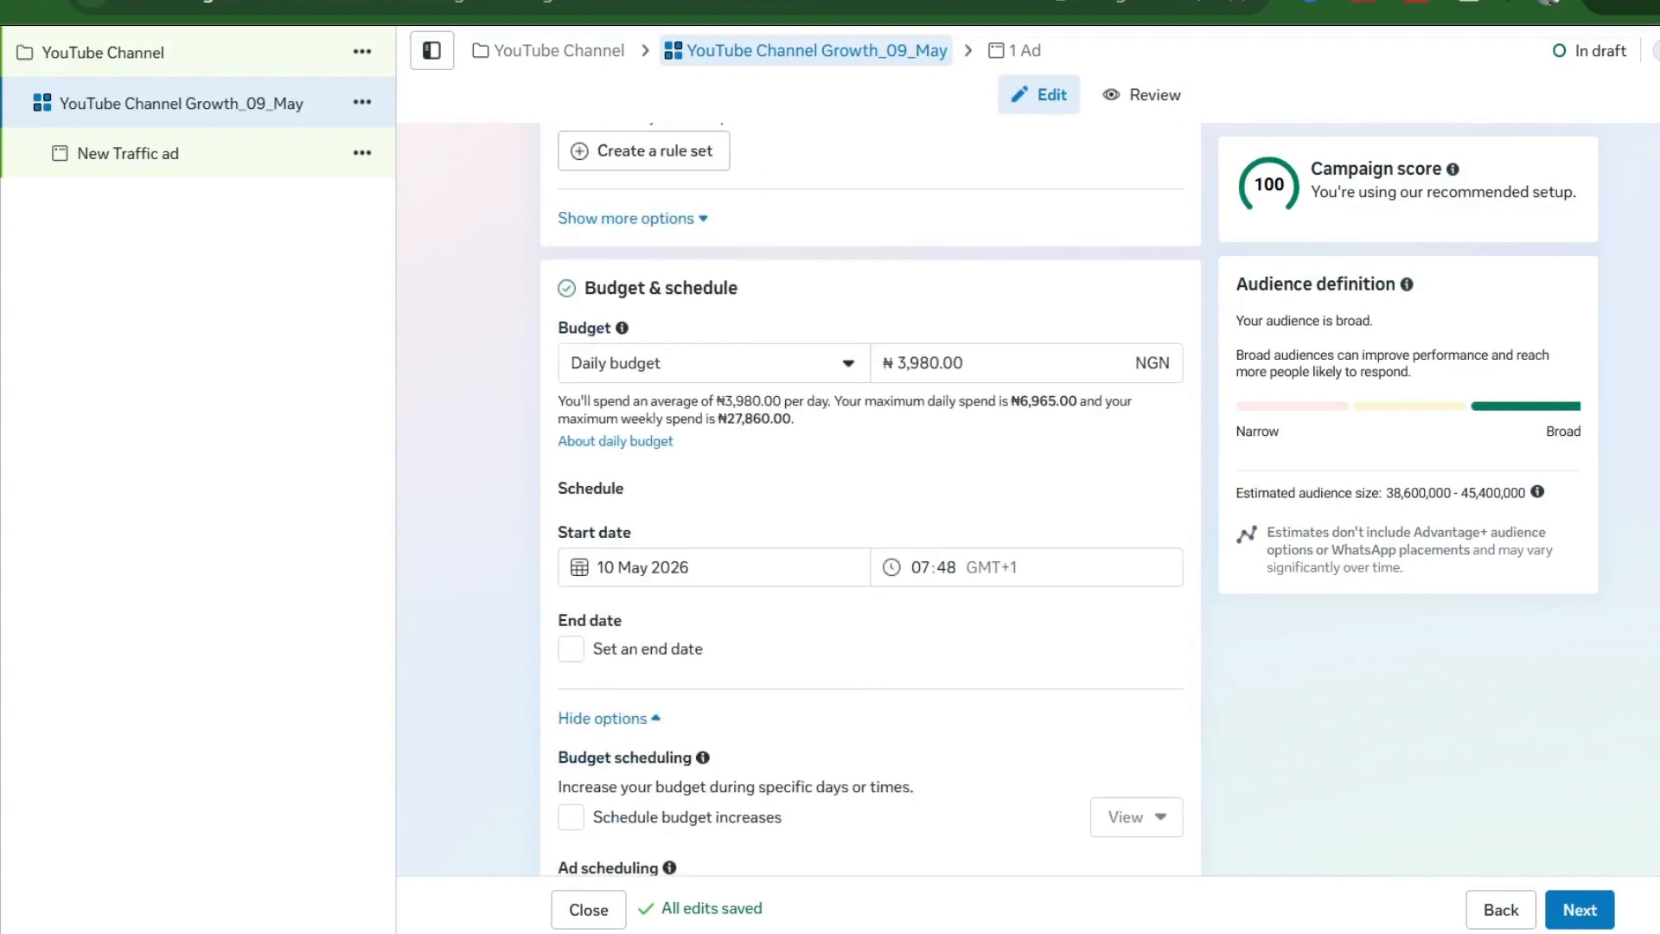
left_click(835, 367)
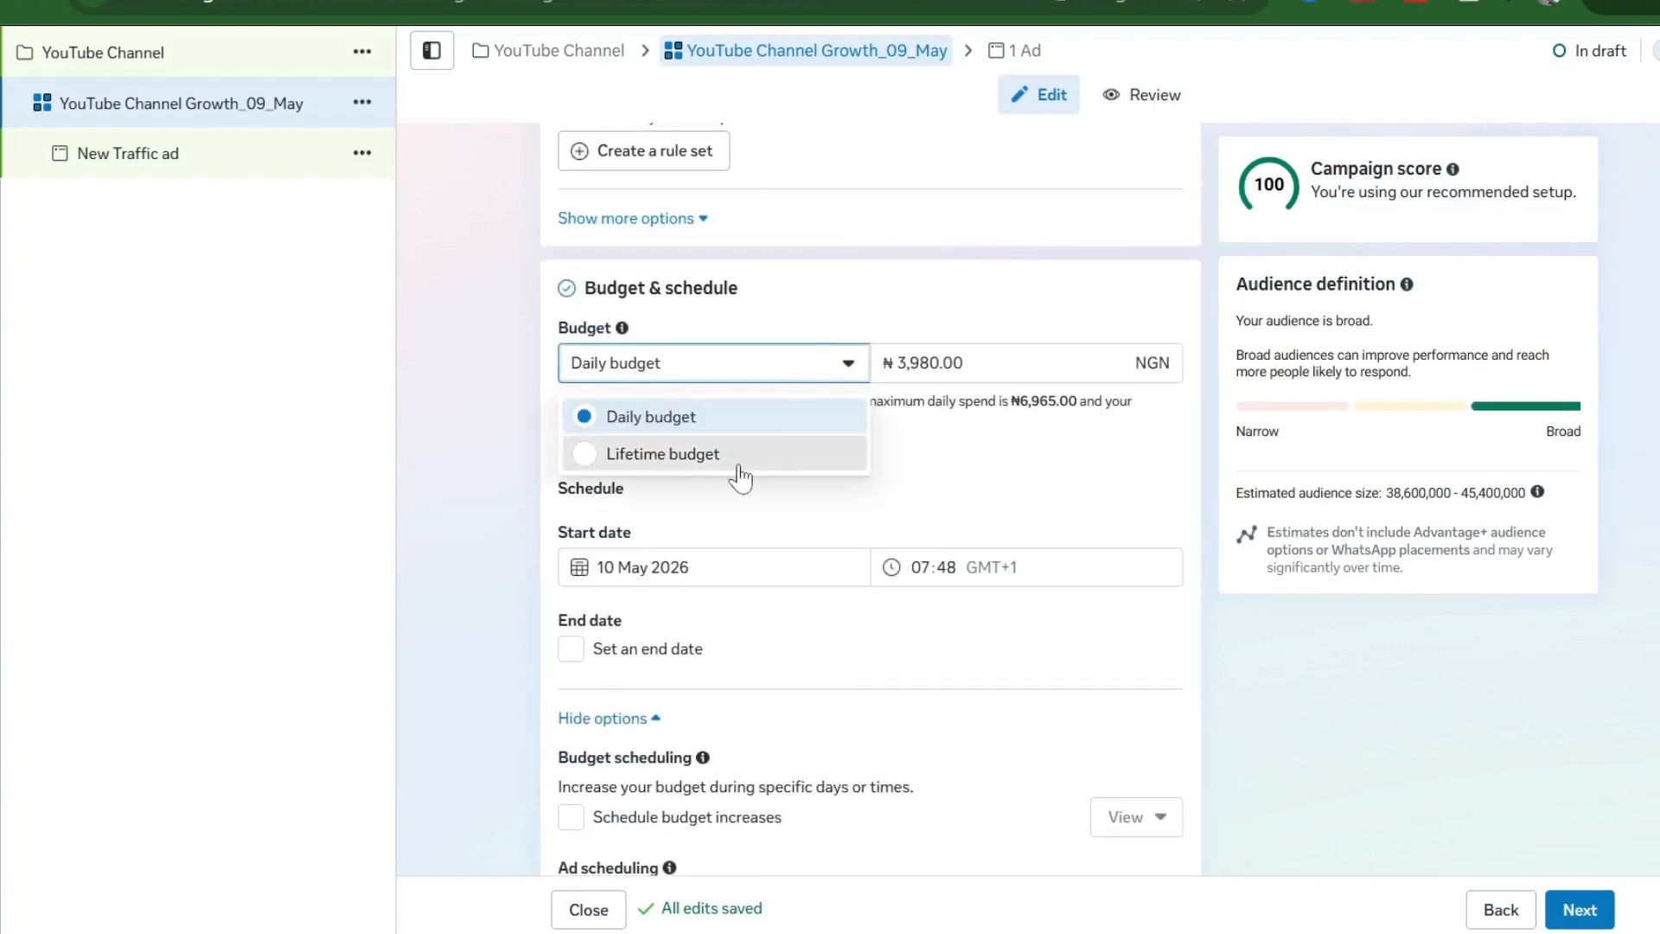
left_click(838, 448)
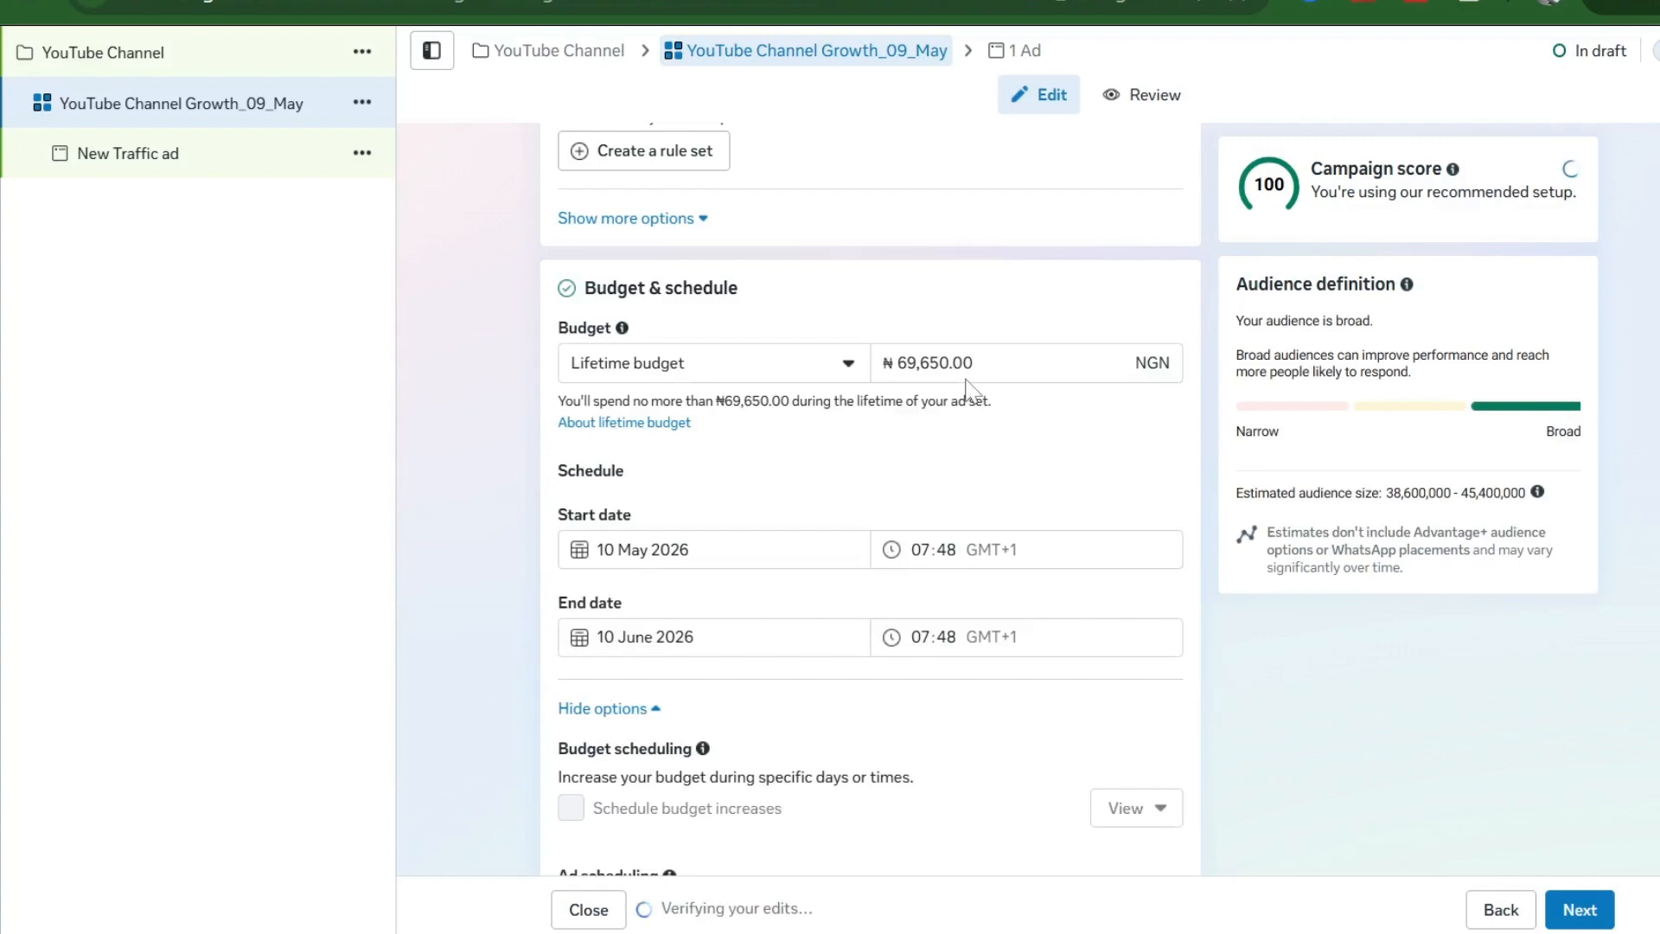
left_click(993, 363)
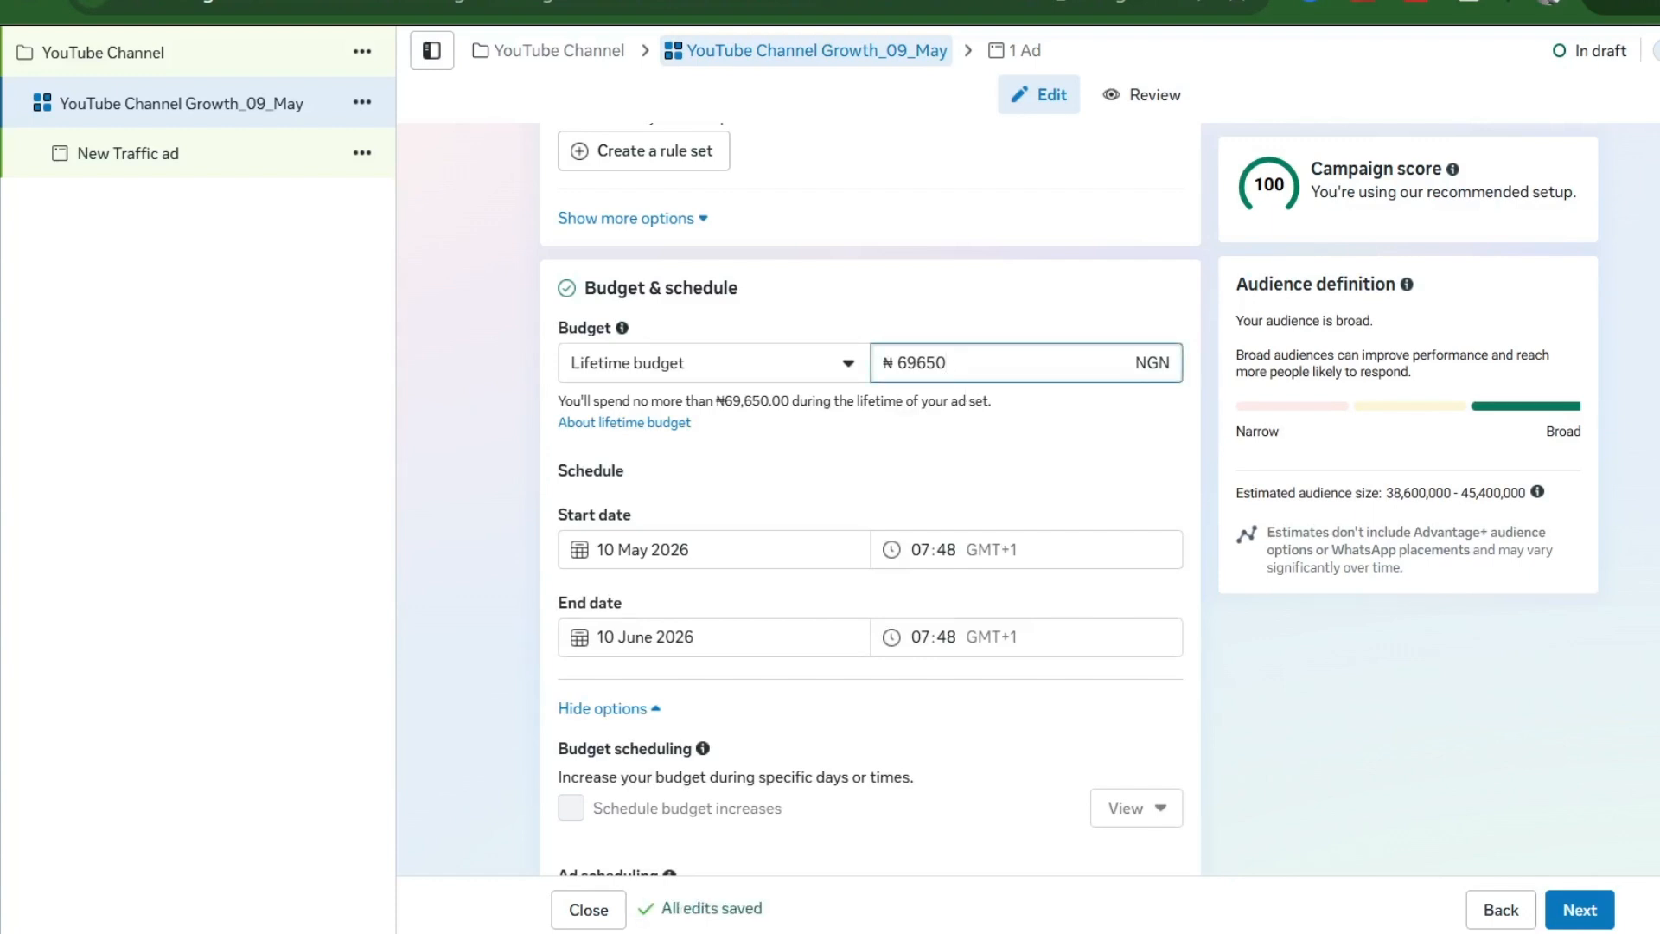
key("ctrl+a")
type("100,000")
left_click(971, 309)
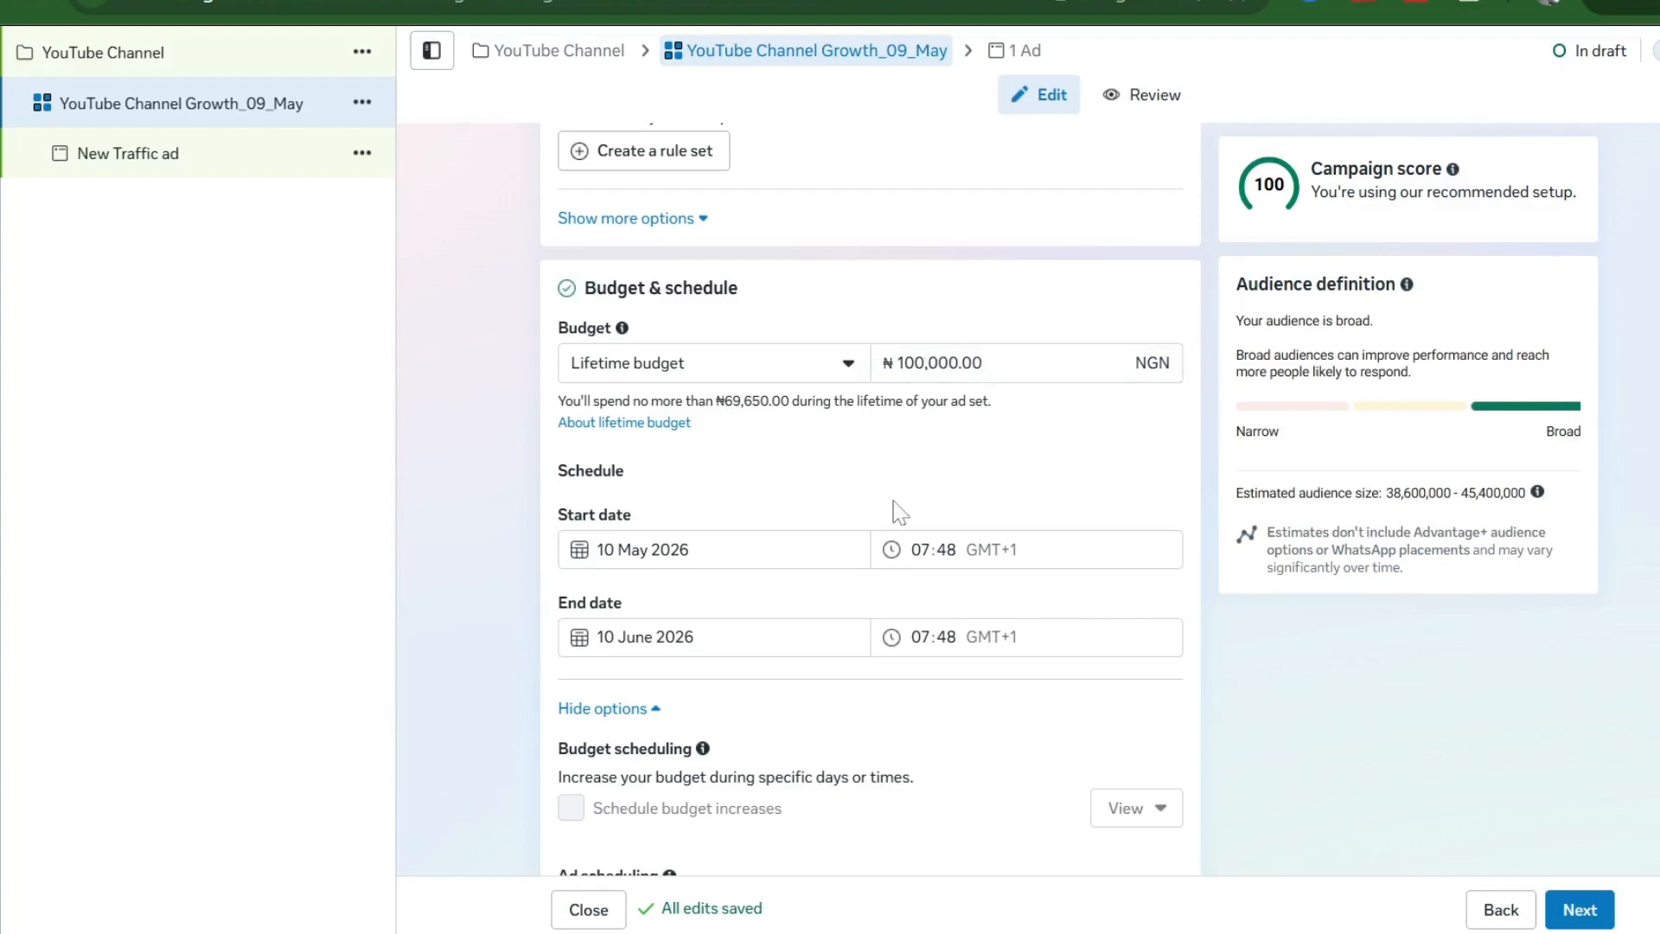
scroll(894, 502, "down", 2)
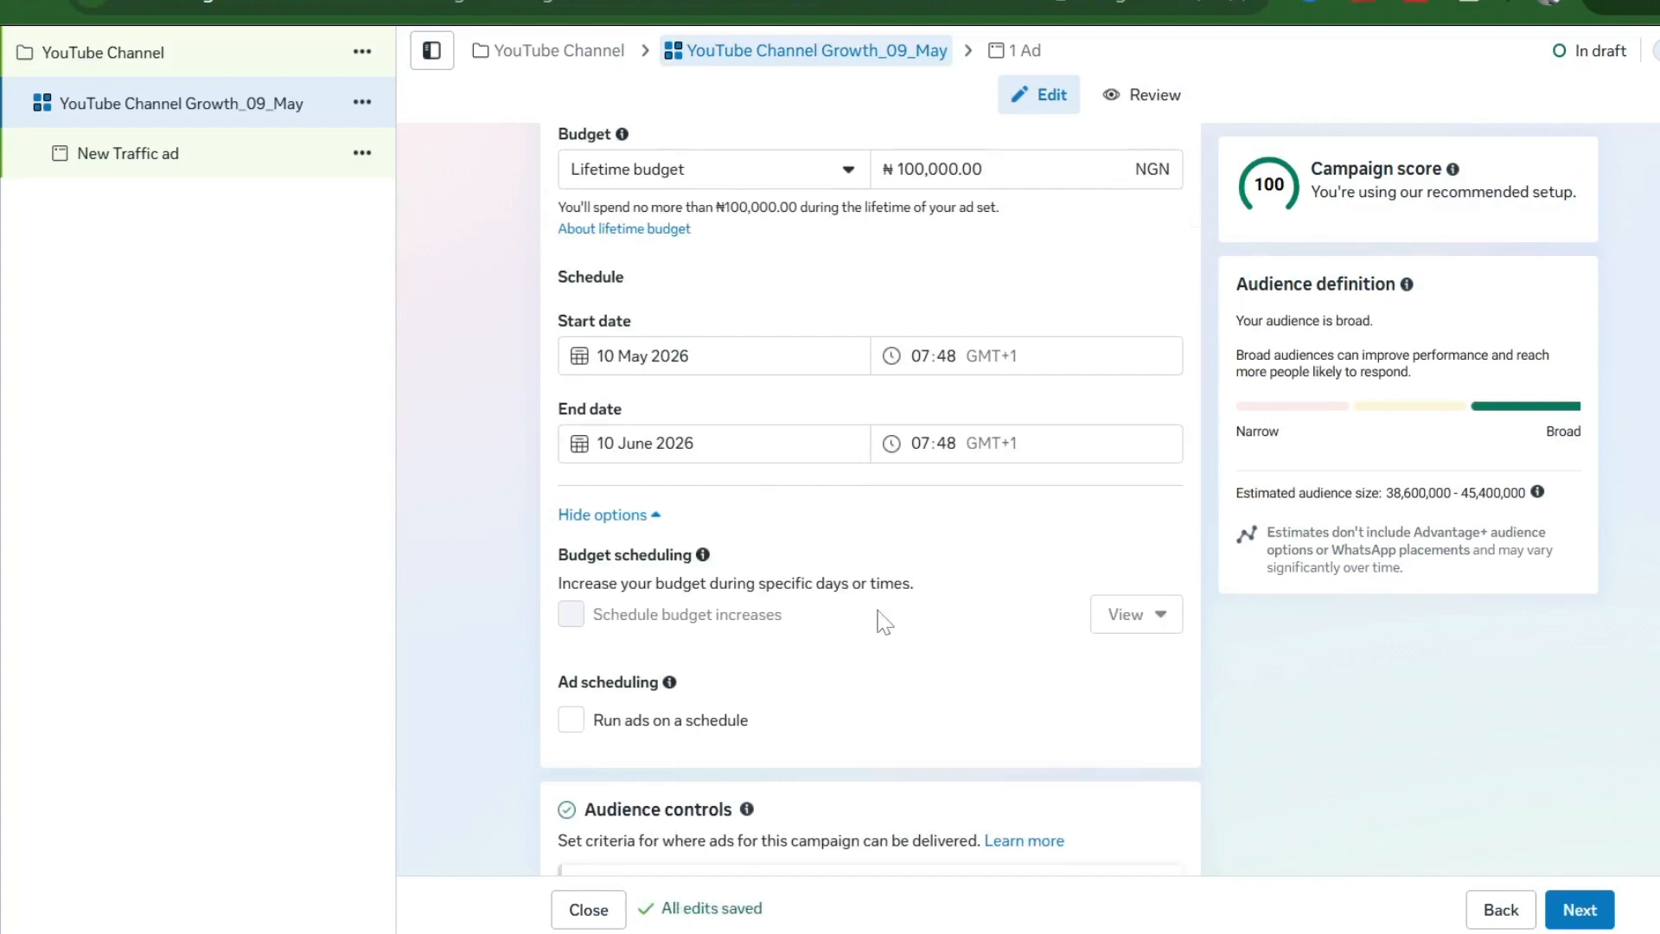
- Search 'Lagos' and target Lagos, Nigeria as the ad set location
scroll(879, 615, "down", 5)
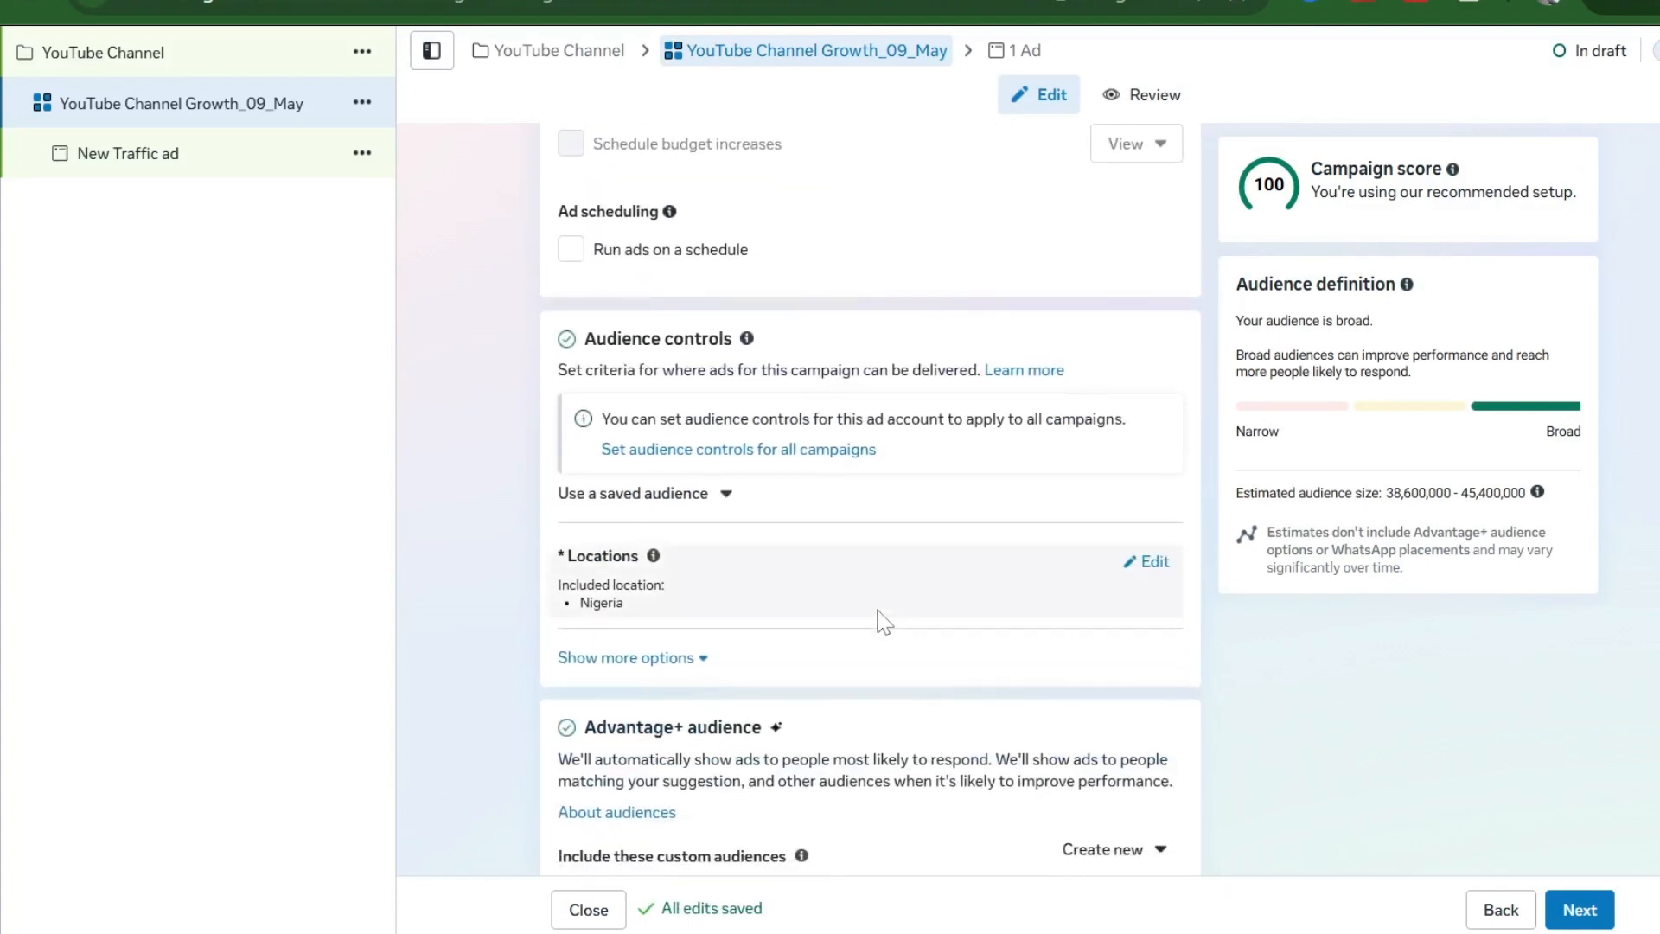
left_click(1157, 561)
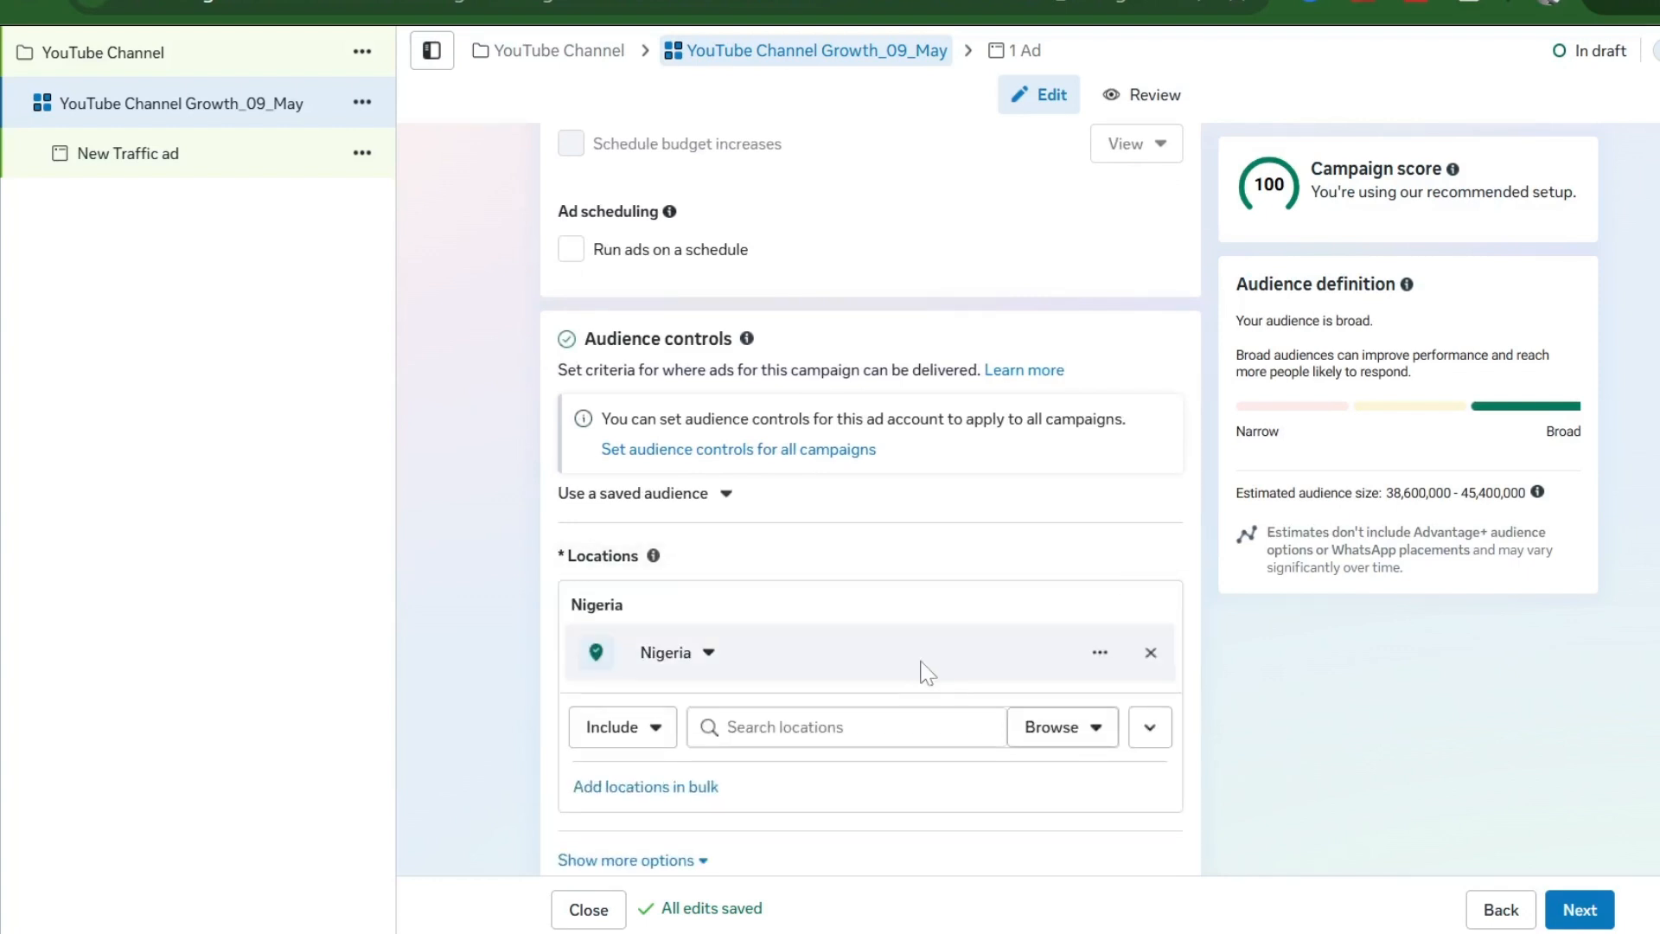
left_click(865, 726)
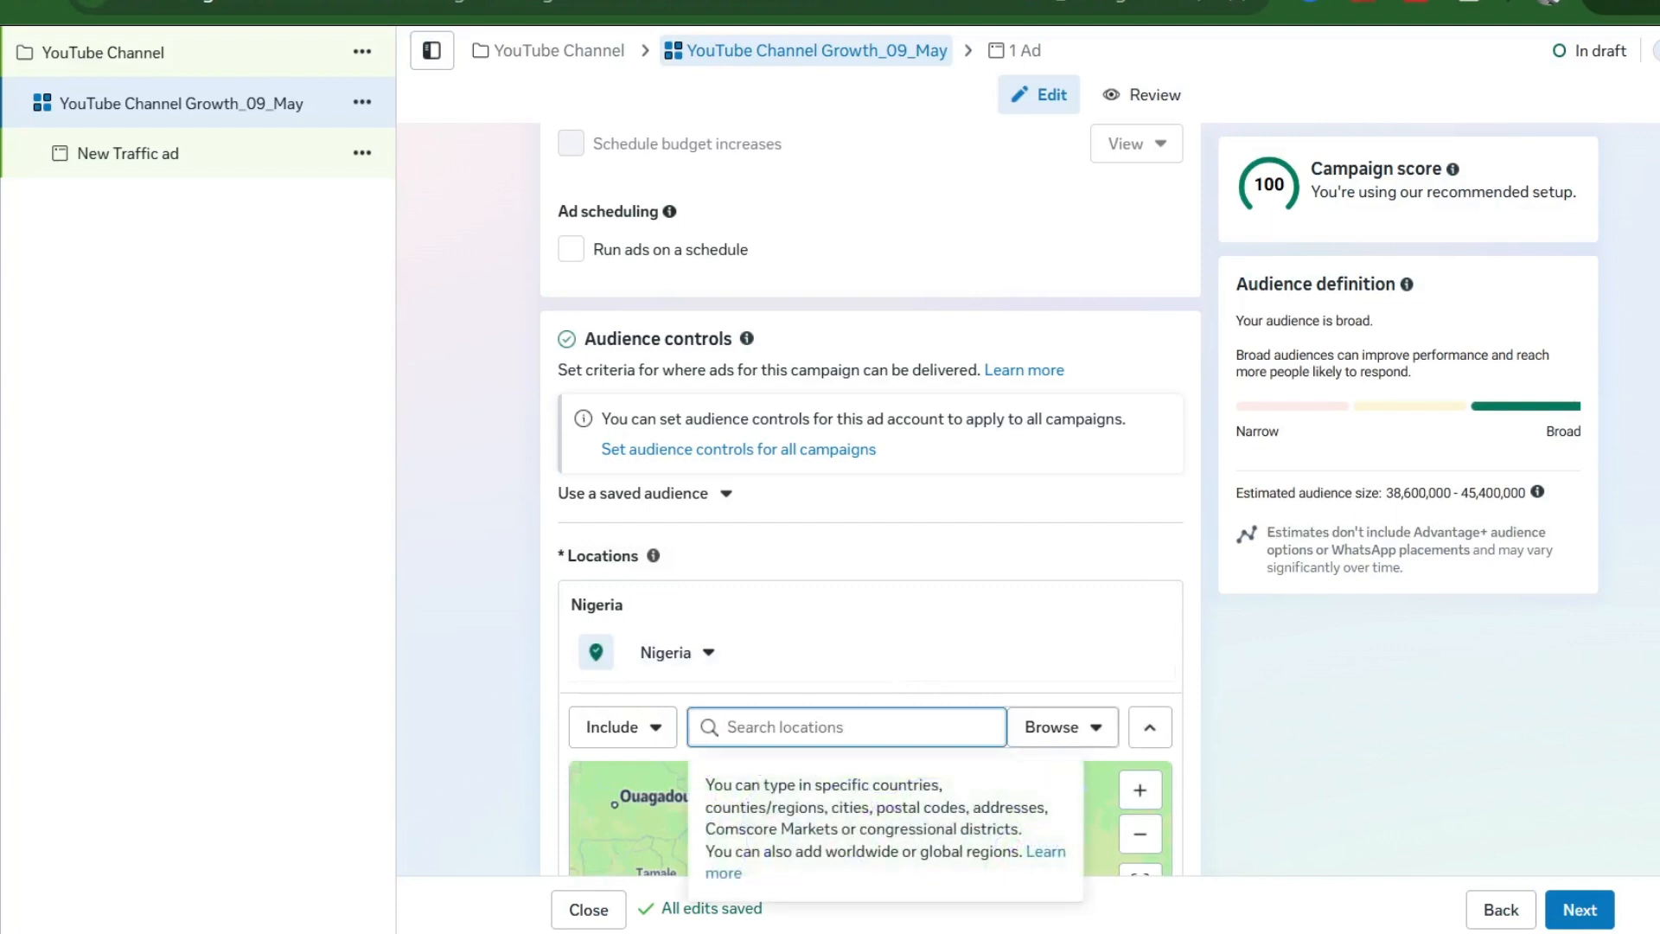
type("Lagos")
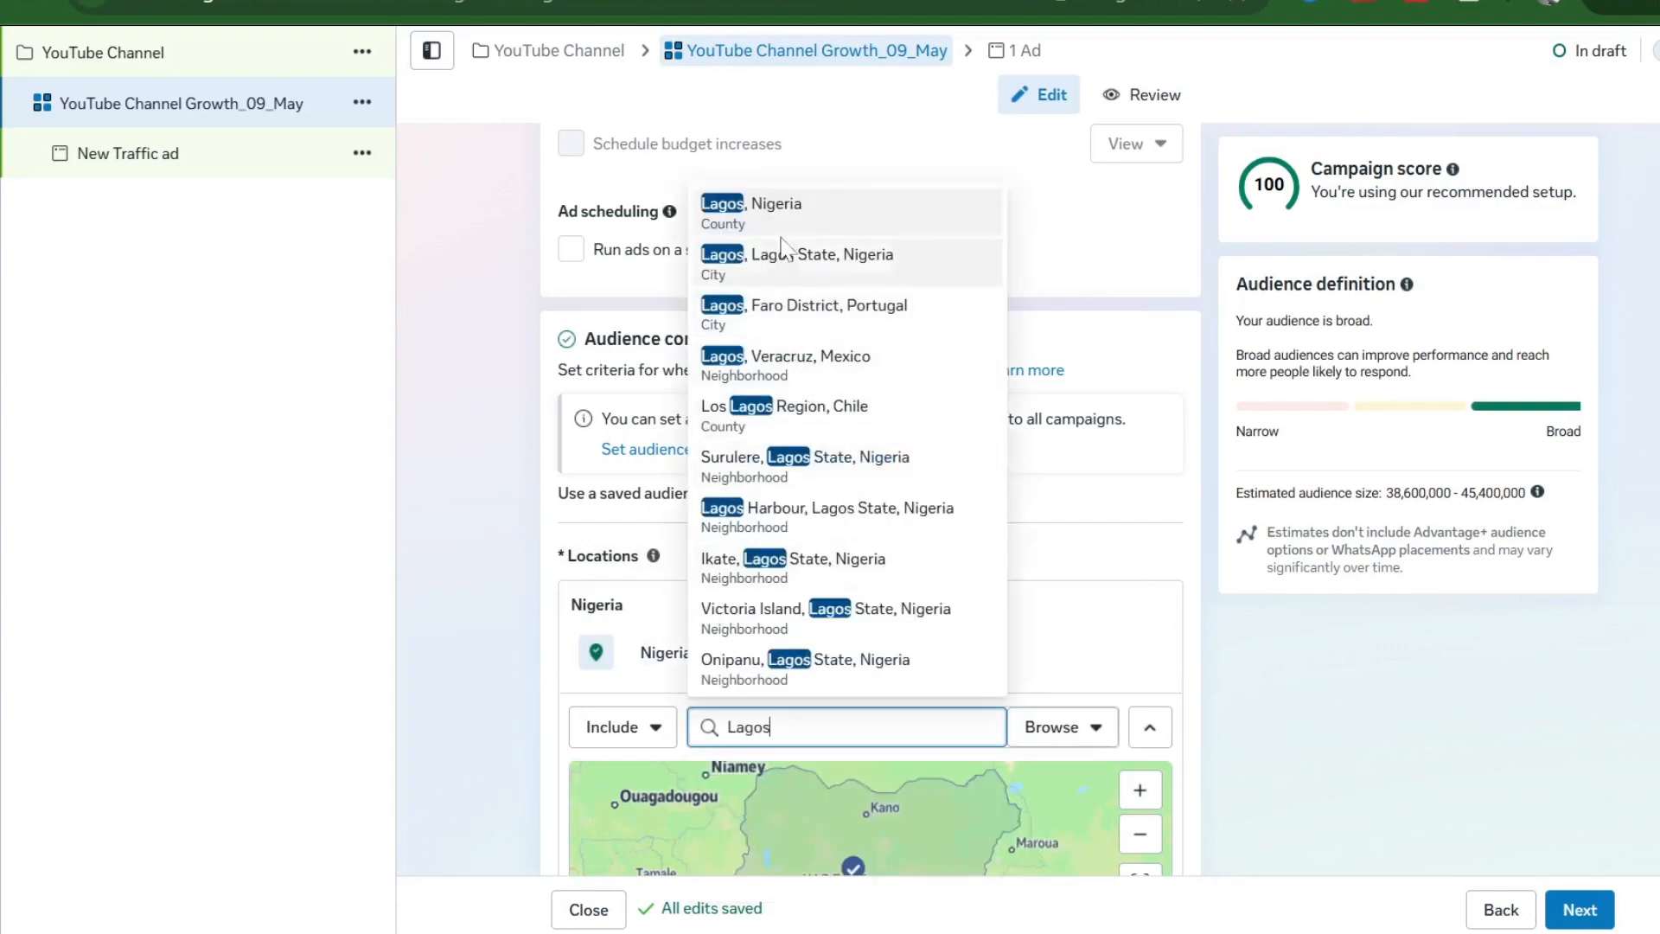
left_click(802, 216)
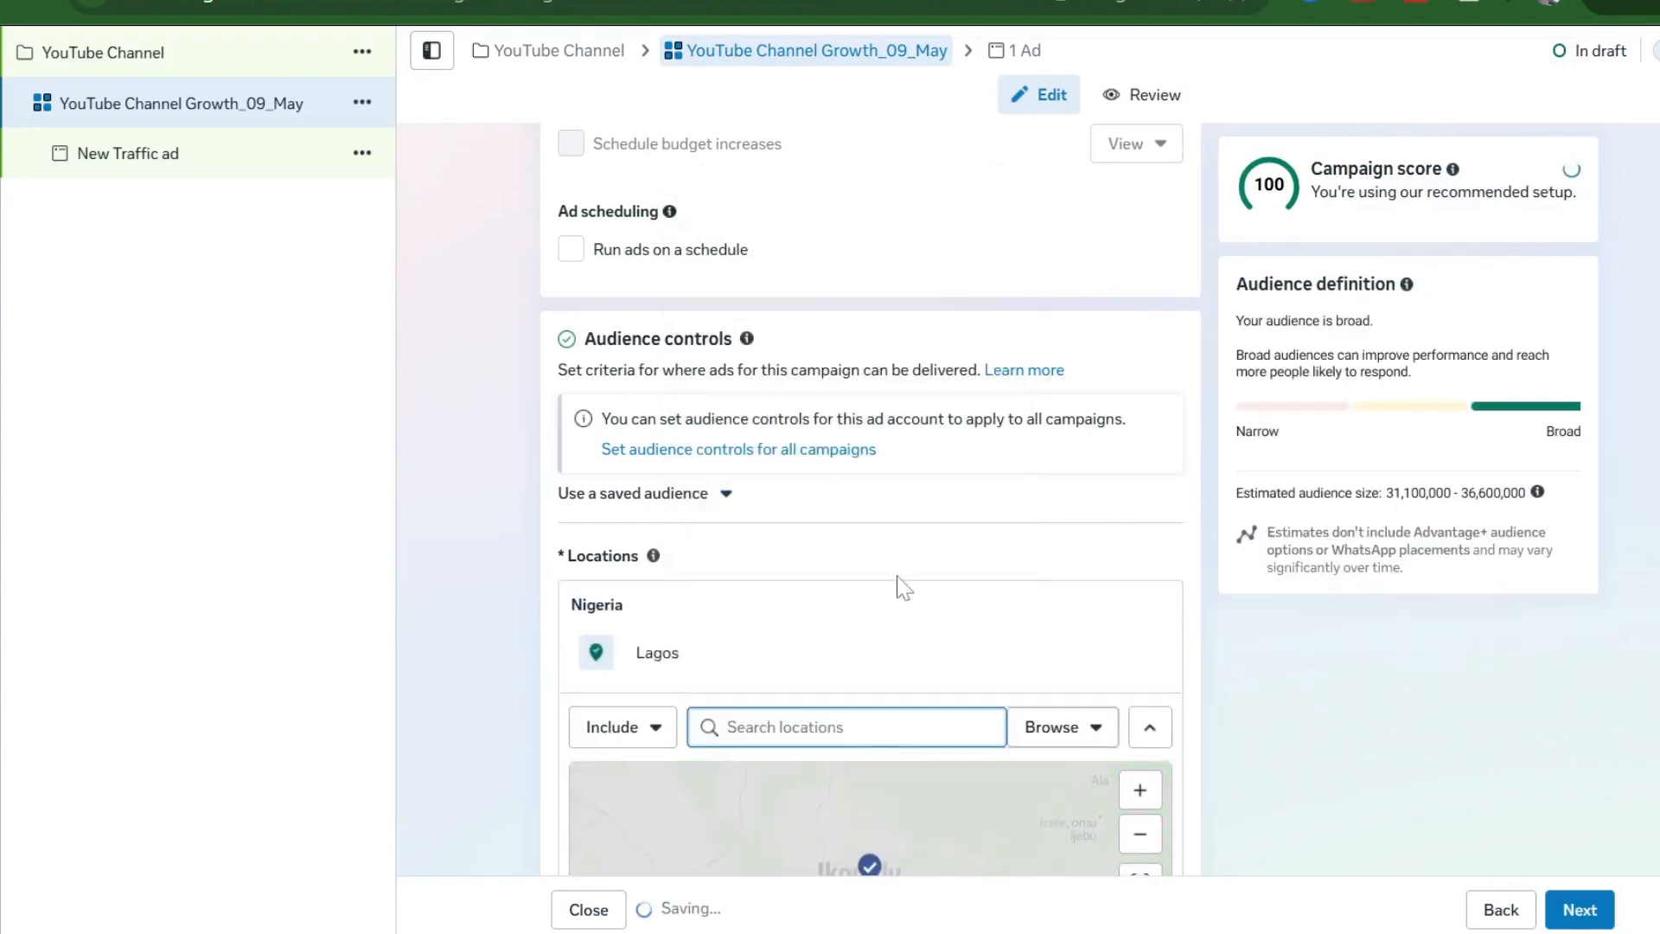
scroll(899, 584, "down", 2)
scroll(904, 587, "down", 10)
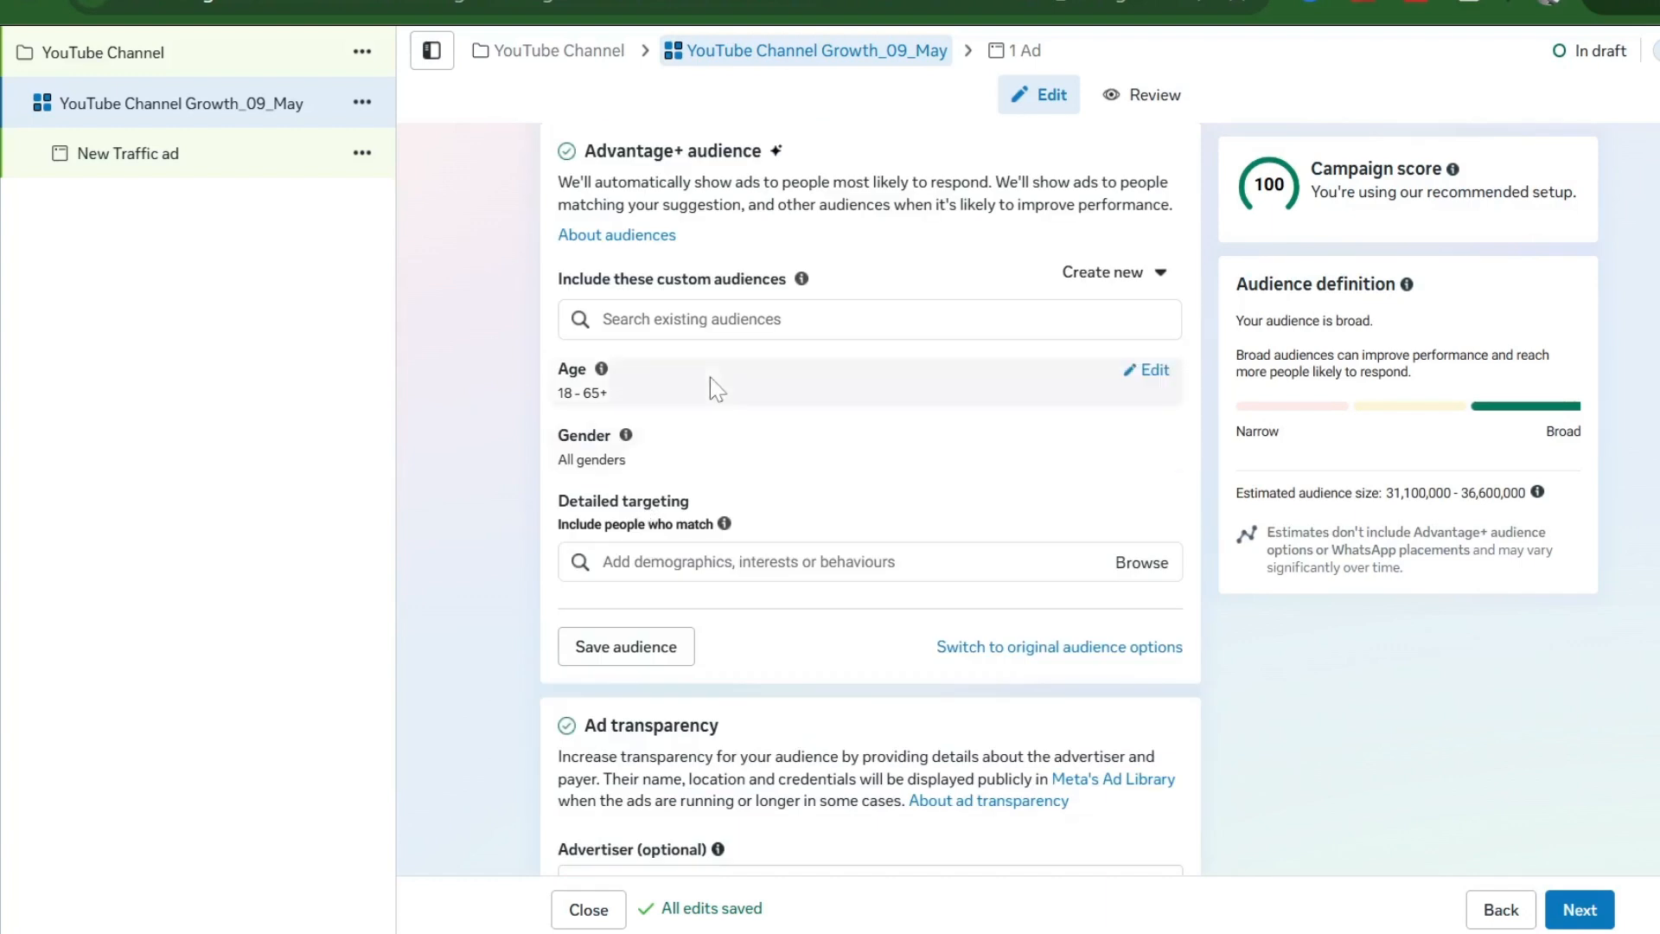
- Set the maximum age to 40, leaving detailed targeting without any interests
left_click(1153, 380)
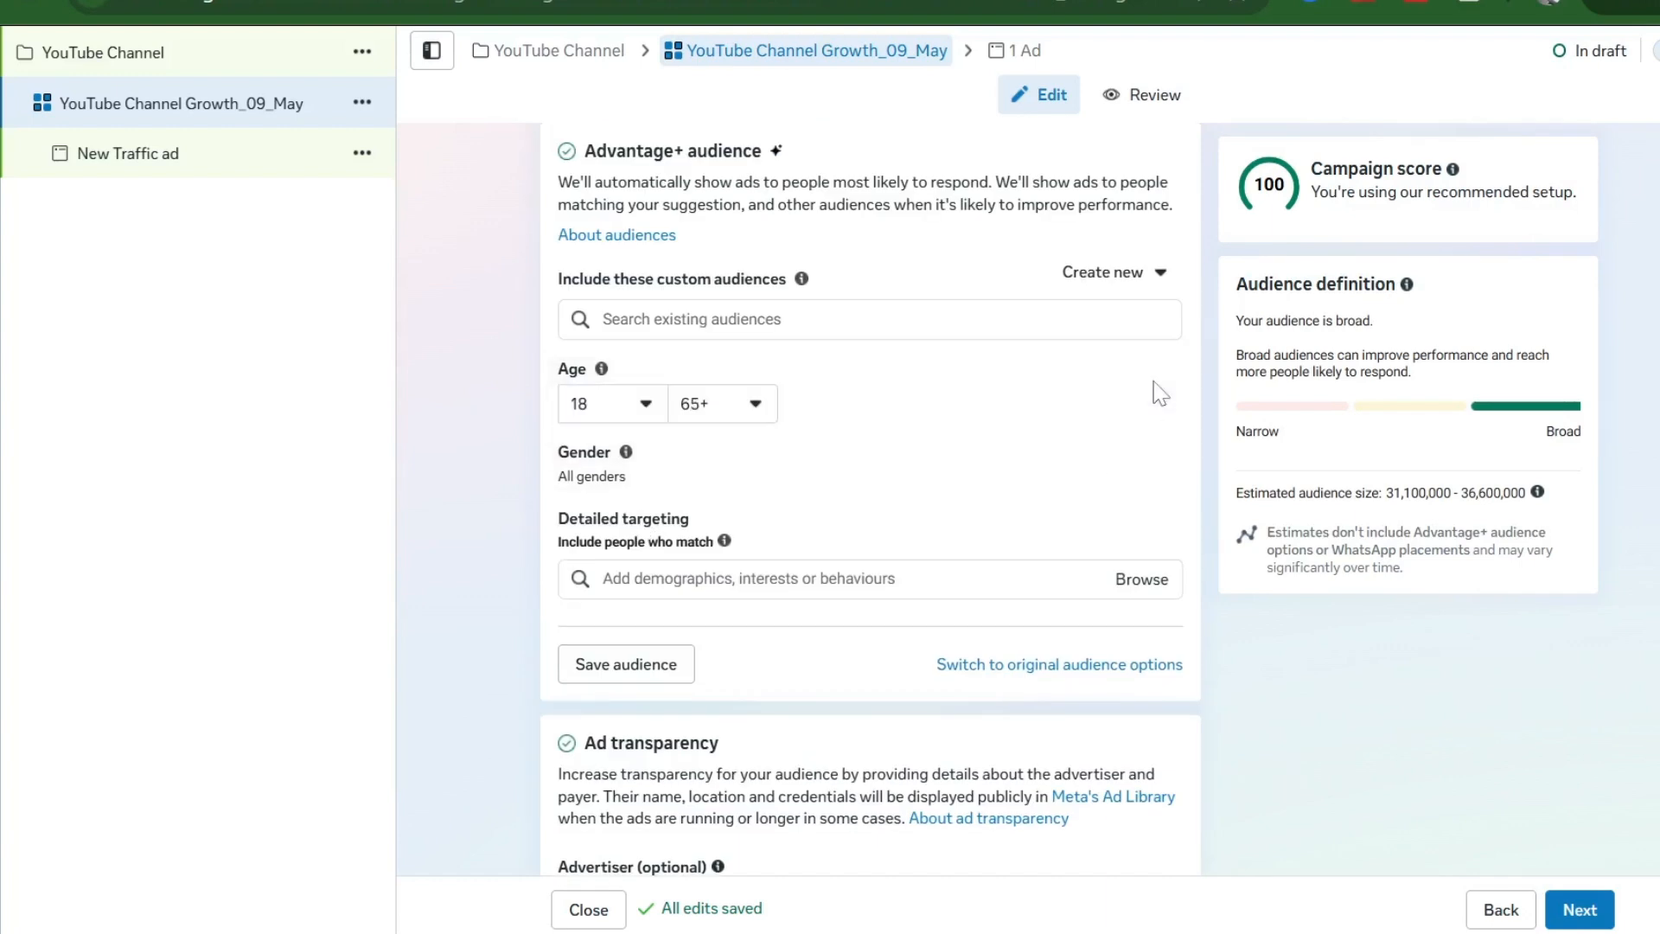
left_click(753, 406)
scroll(741, 473, "up", 4)
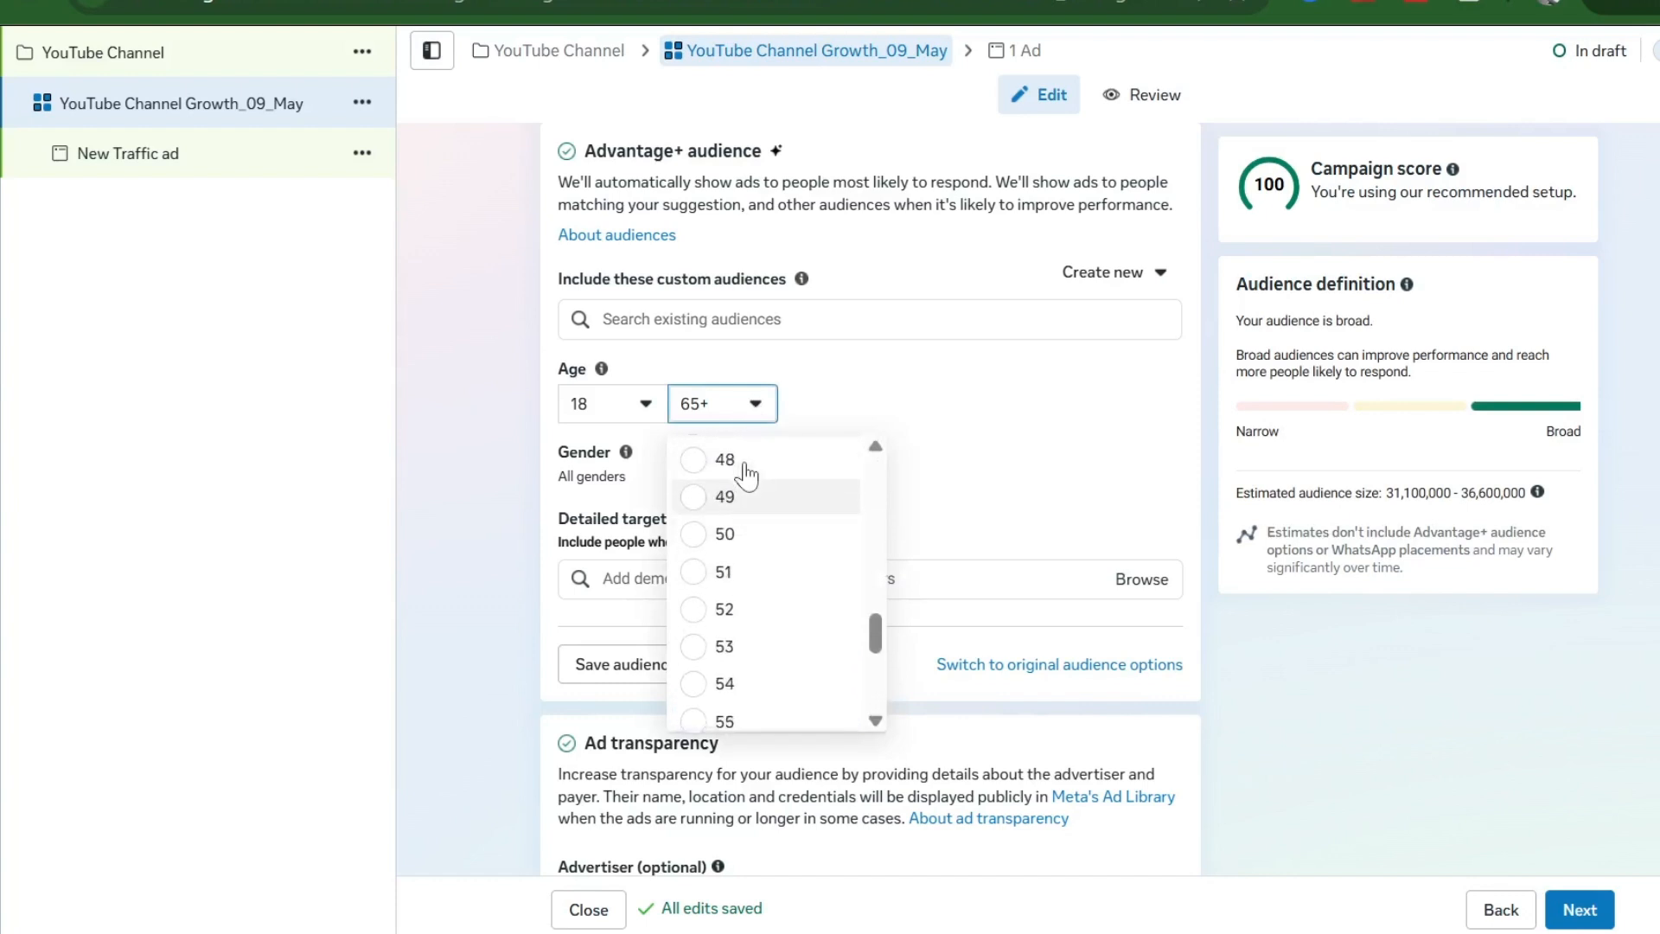
scroll(745, 474, "up", 3)
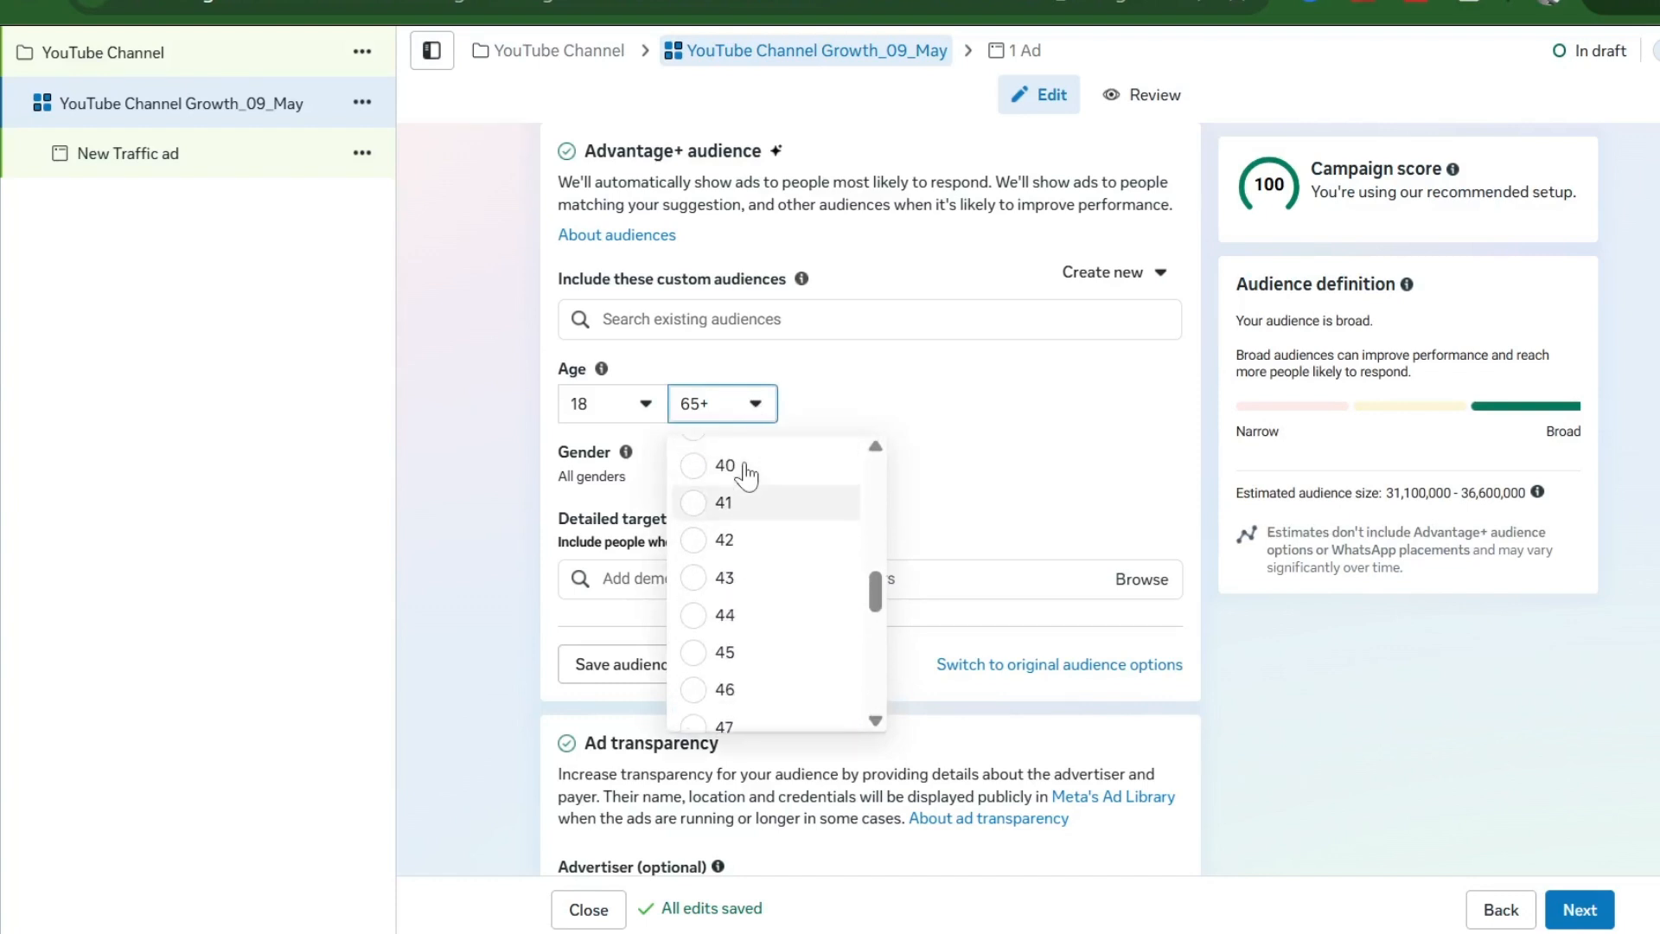
scroll(745, 473, "up", 1)
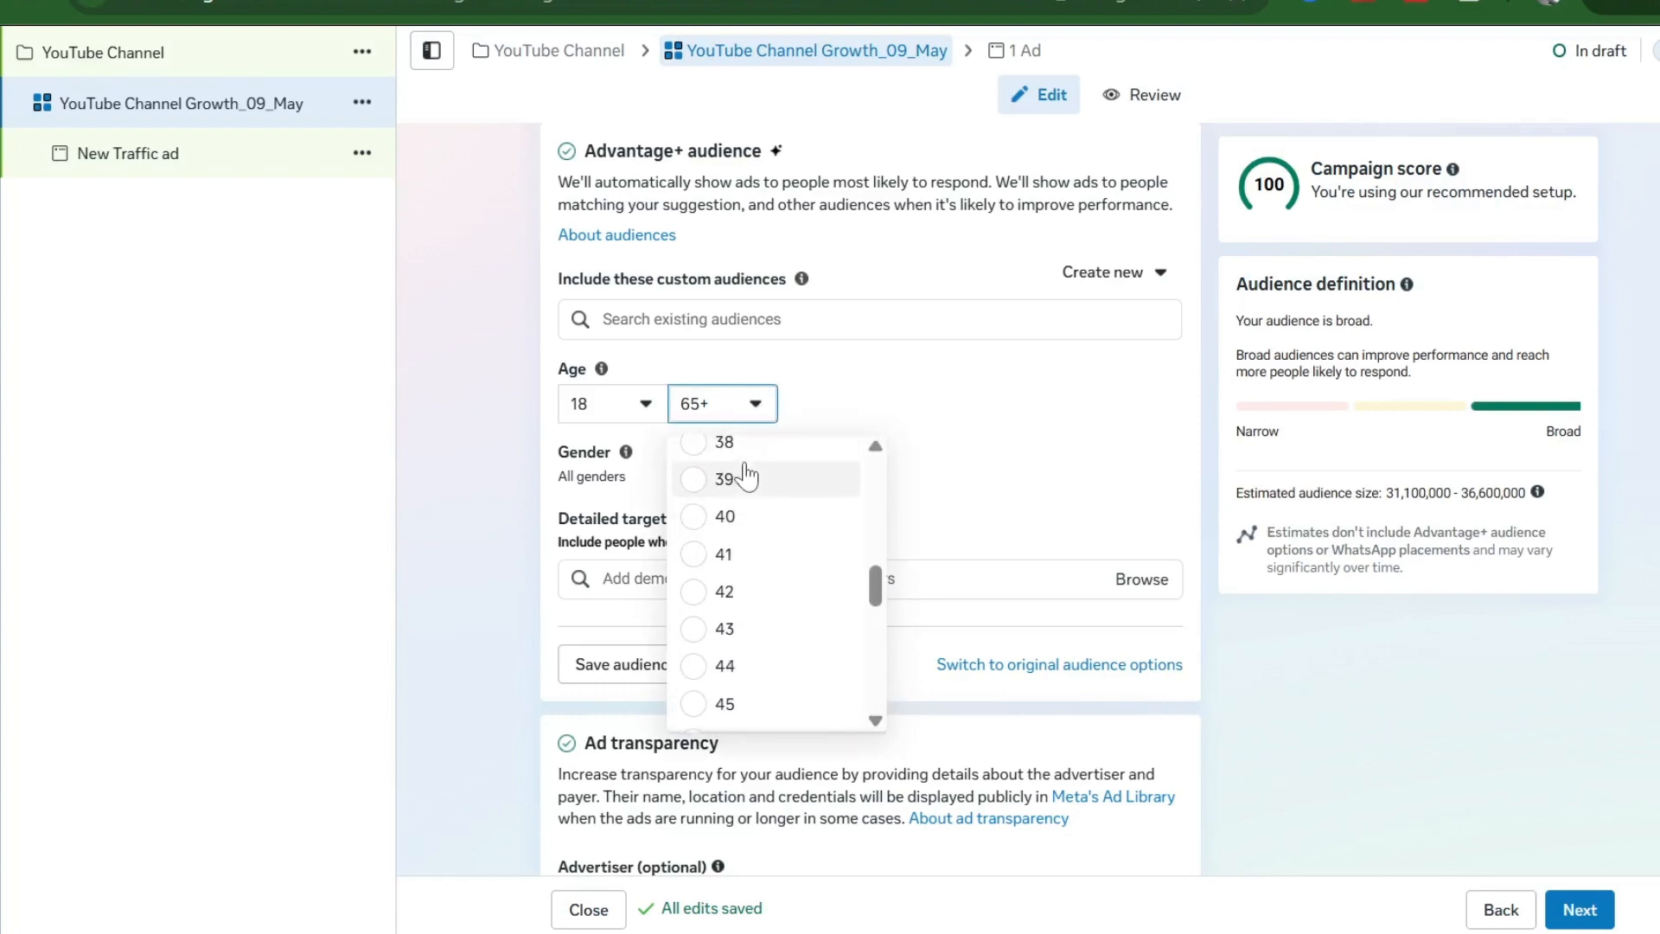
left_click(744, 538)
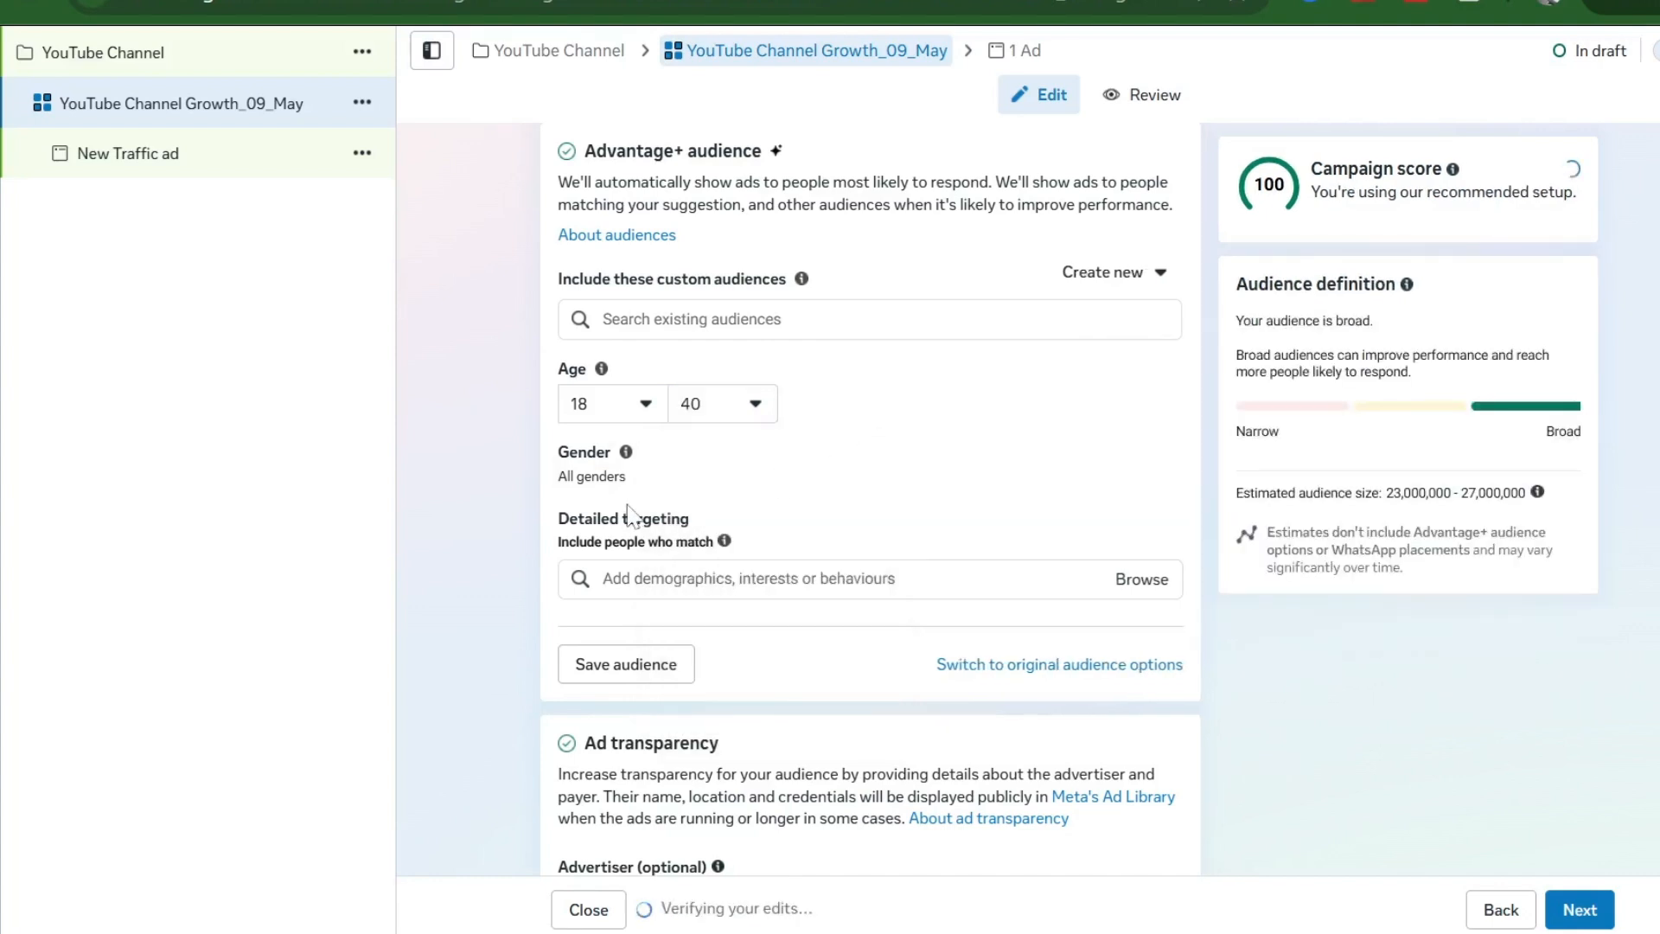
scroll(815, 530, "down", 3)
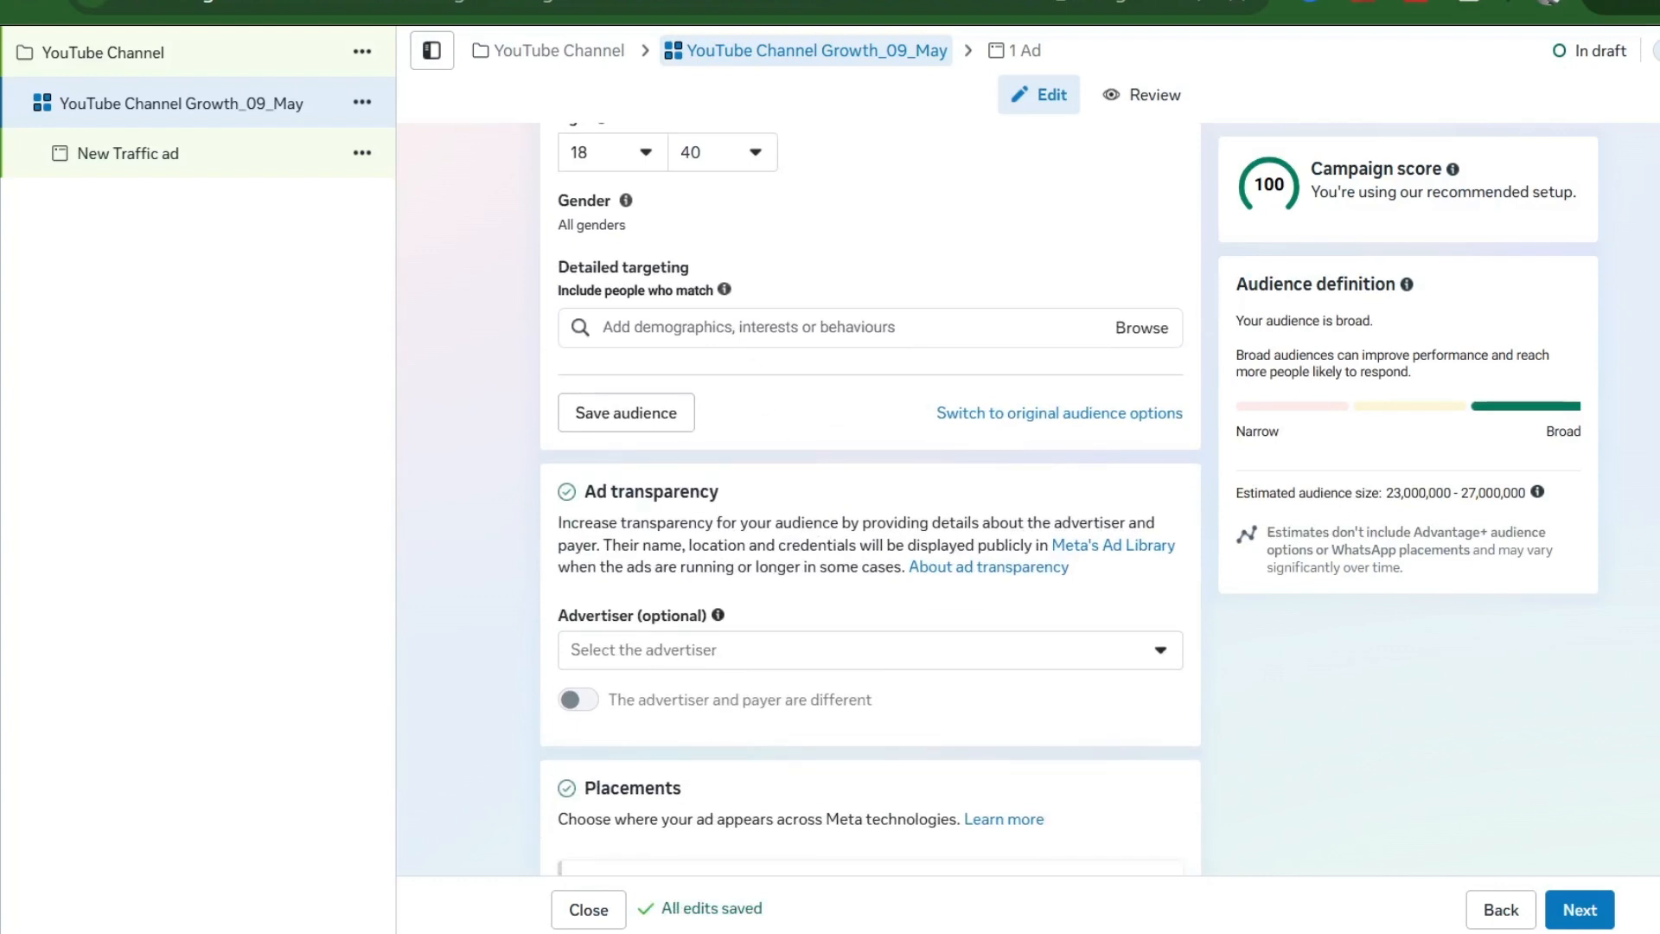
left_click(730, 331)
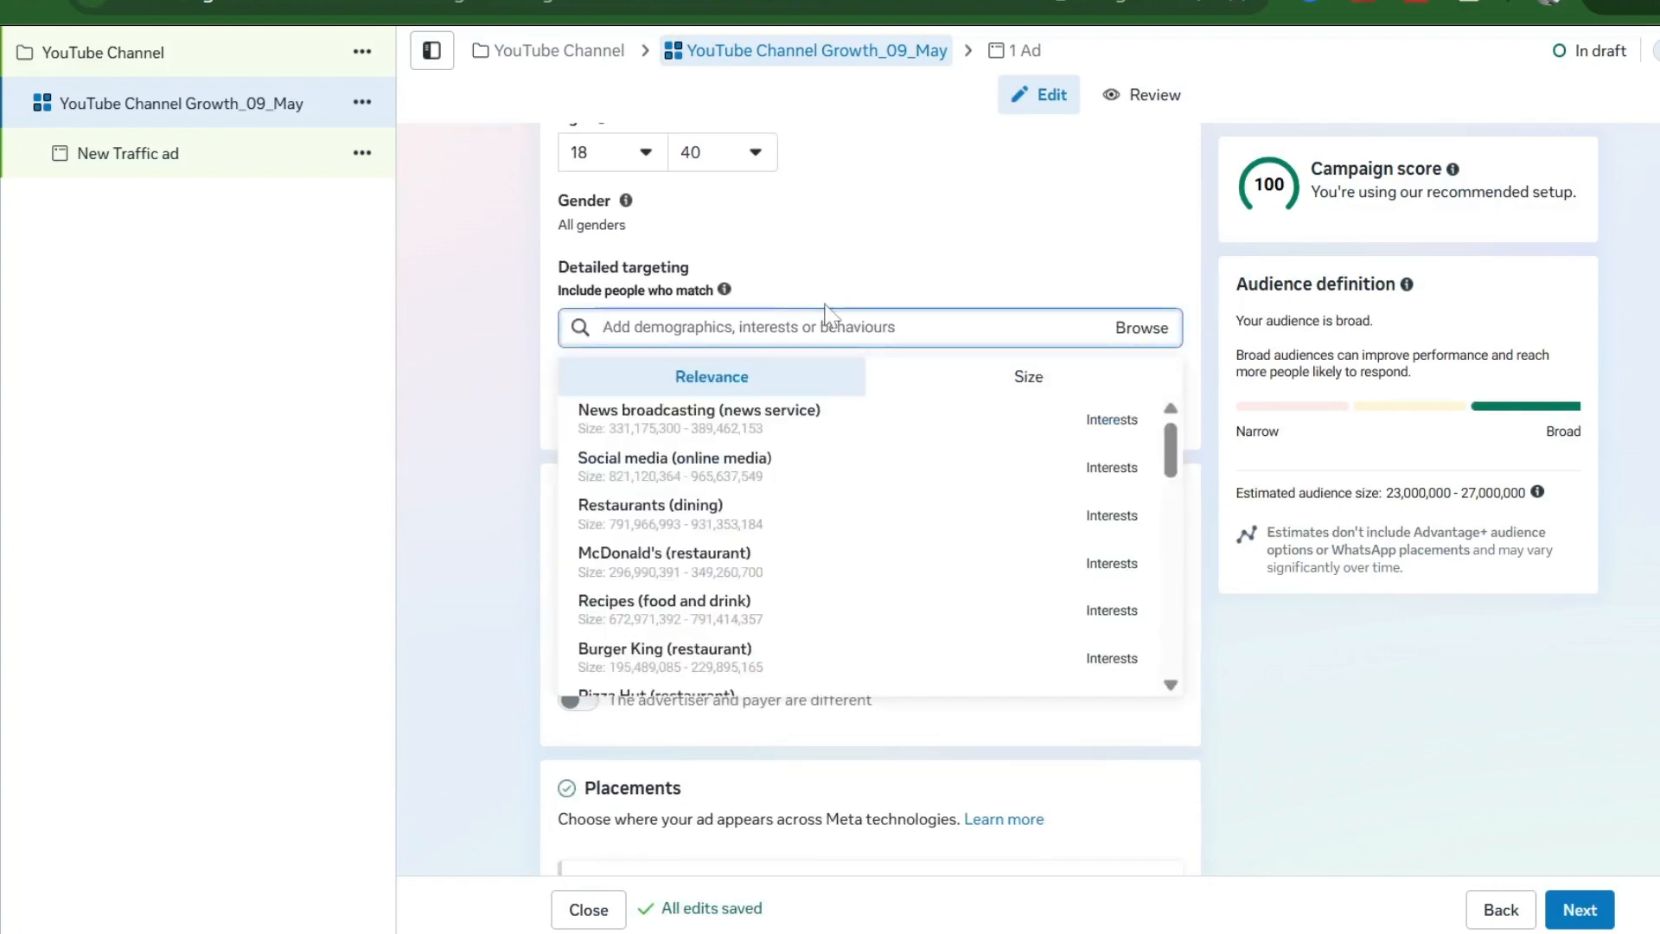
left_click(925, 270)
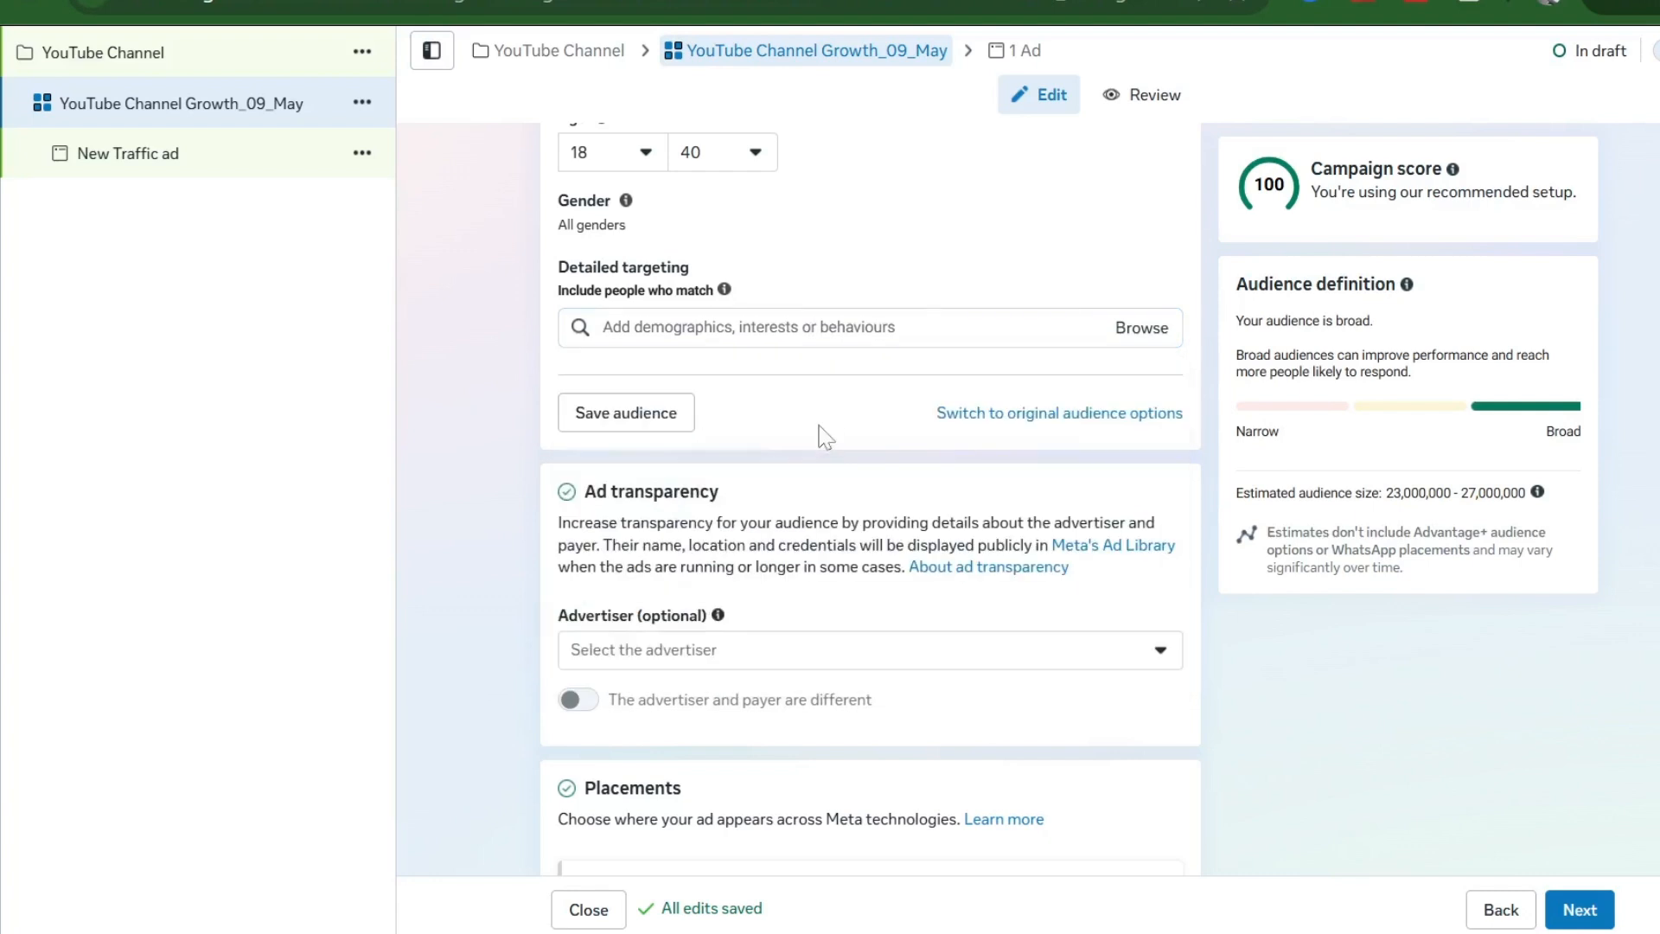
- Show the placement options, keeping Advantage+ placements selected
scroll(797, 574, "down", 5)
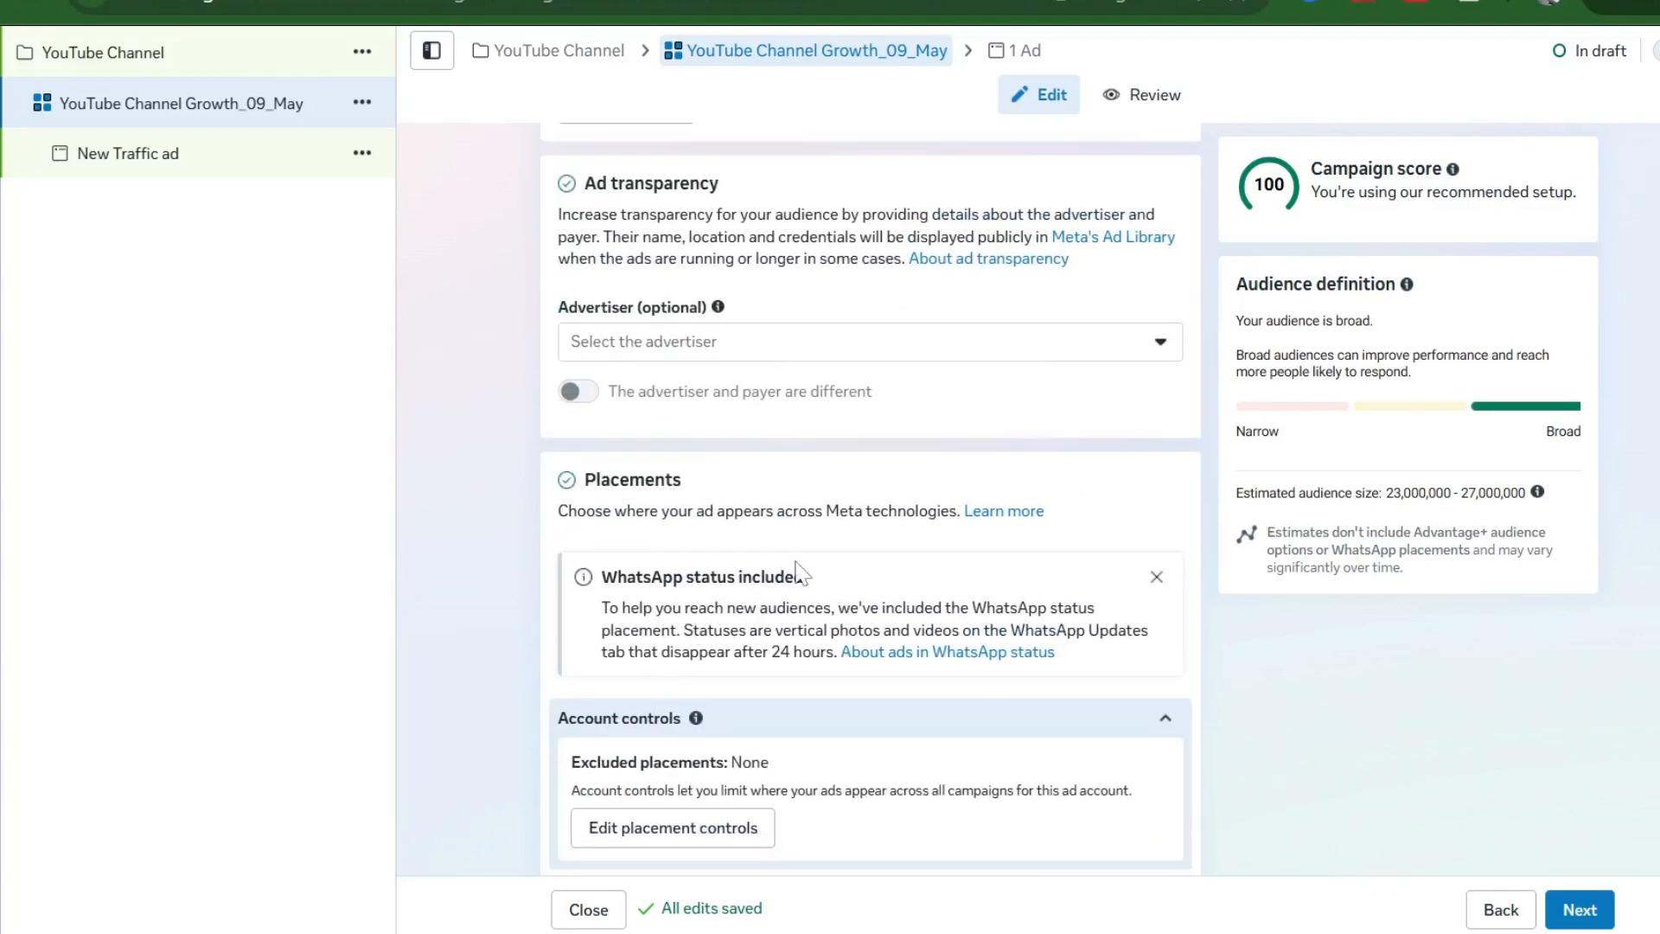
mouse_move(905, 735)
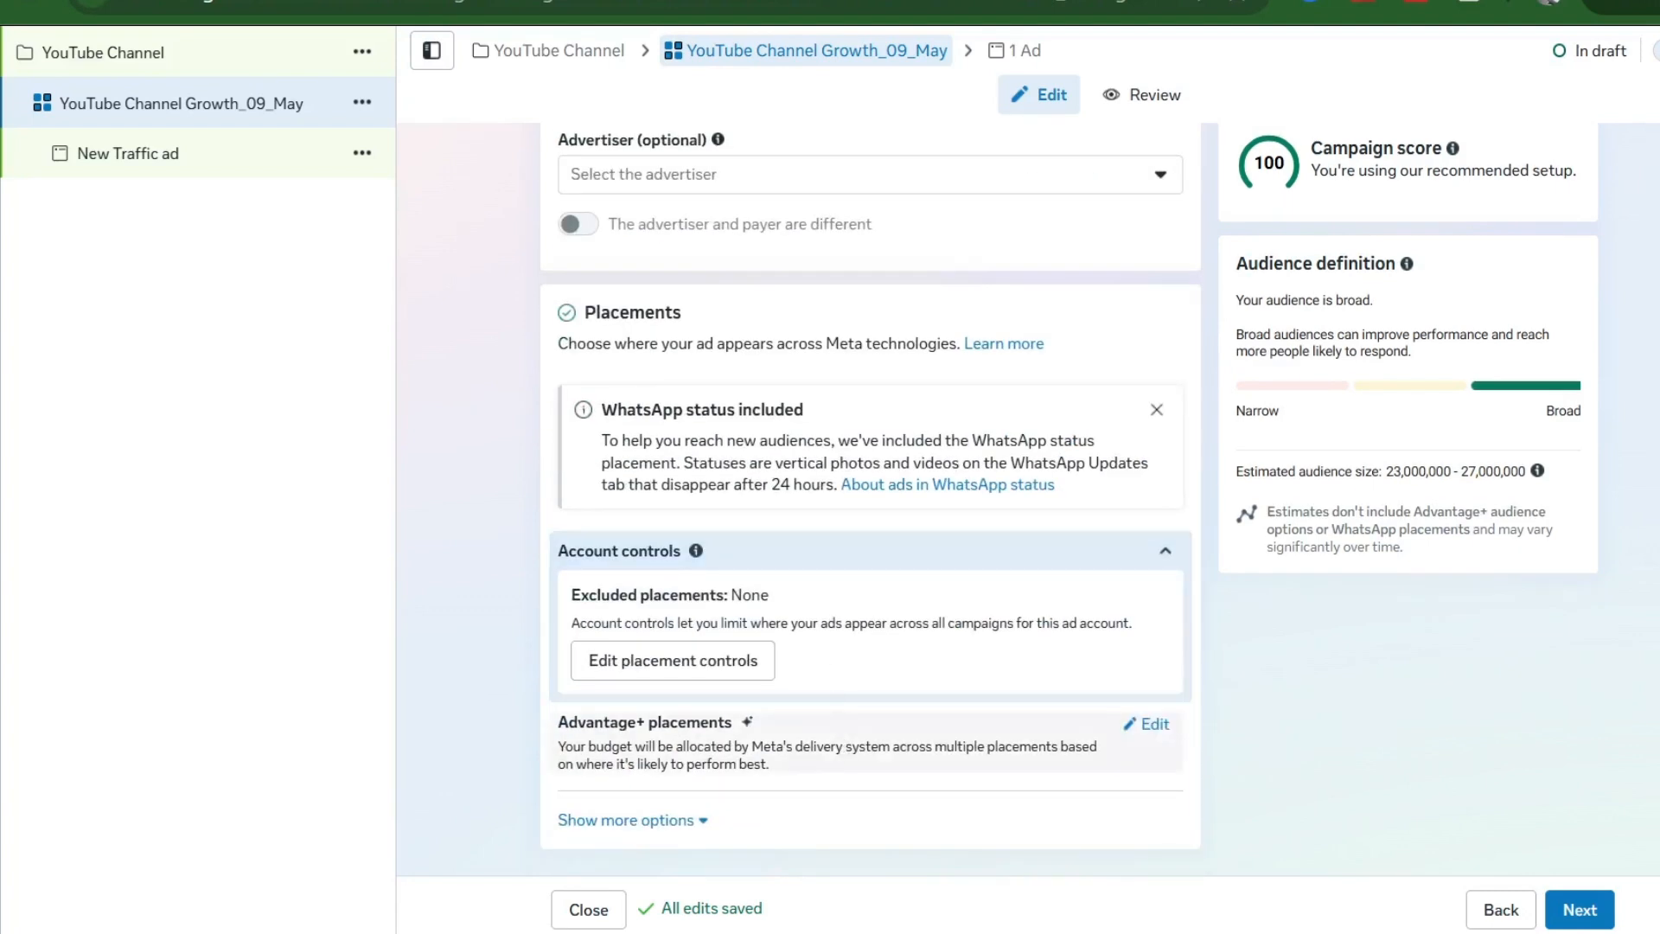
left_click(1155, 725)
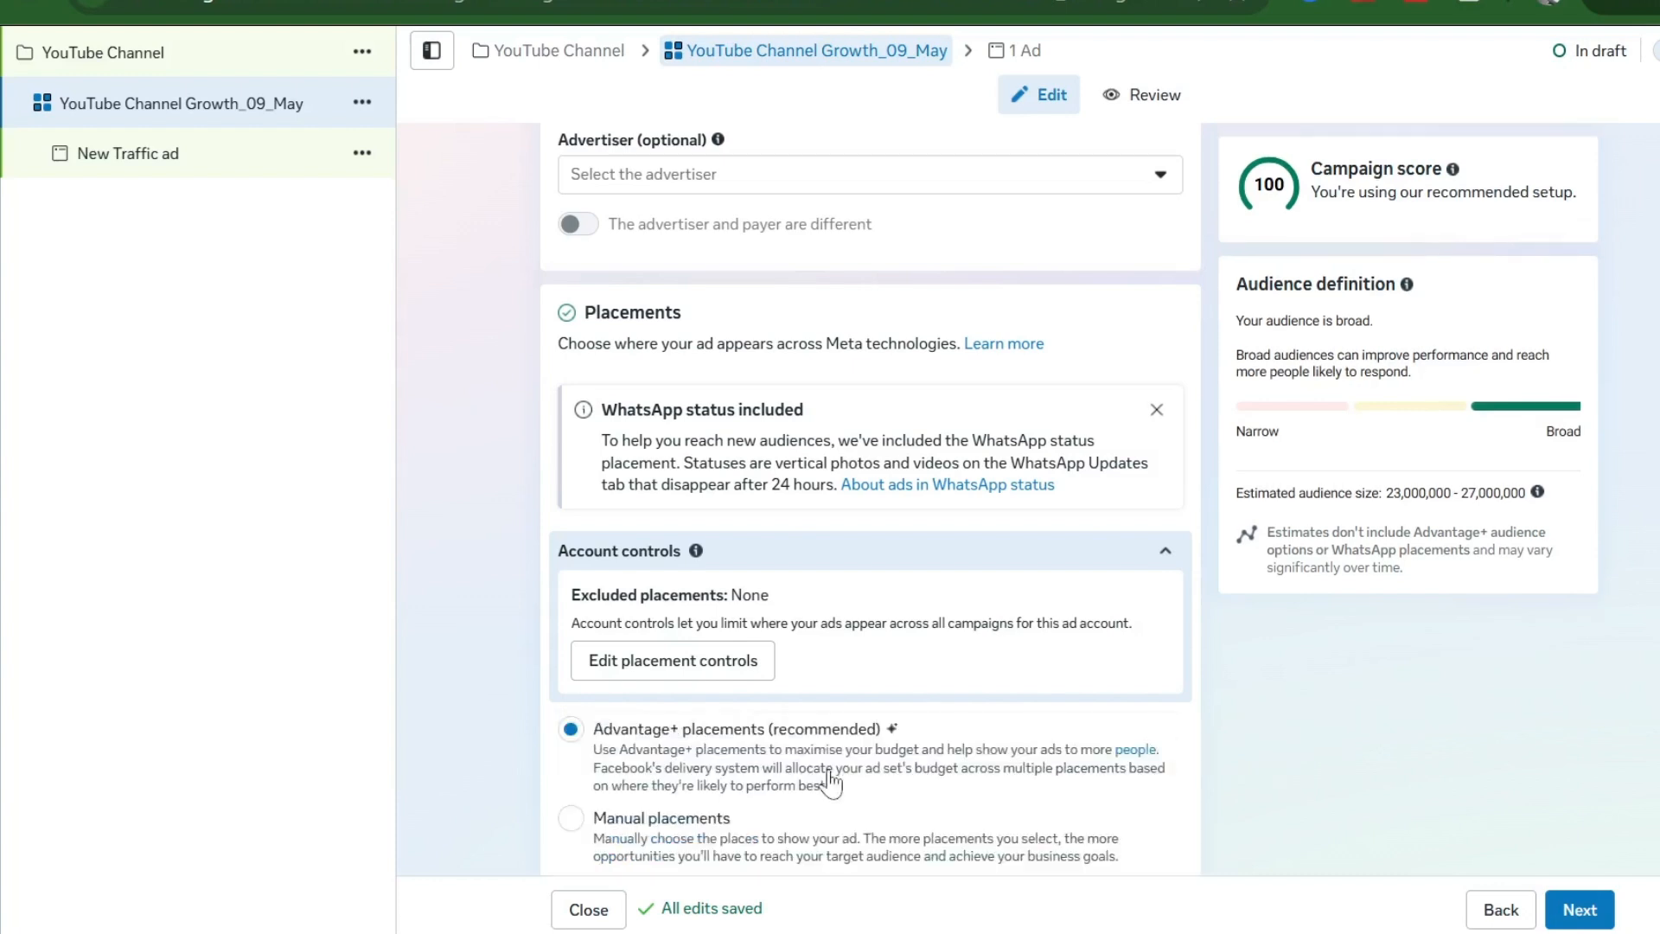
scroll(830, 781, "down", 1)
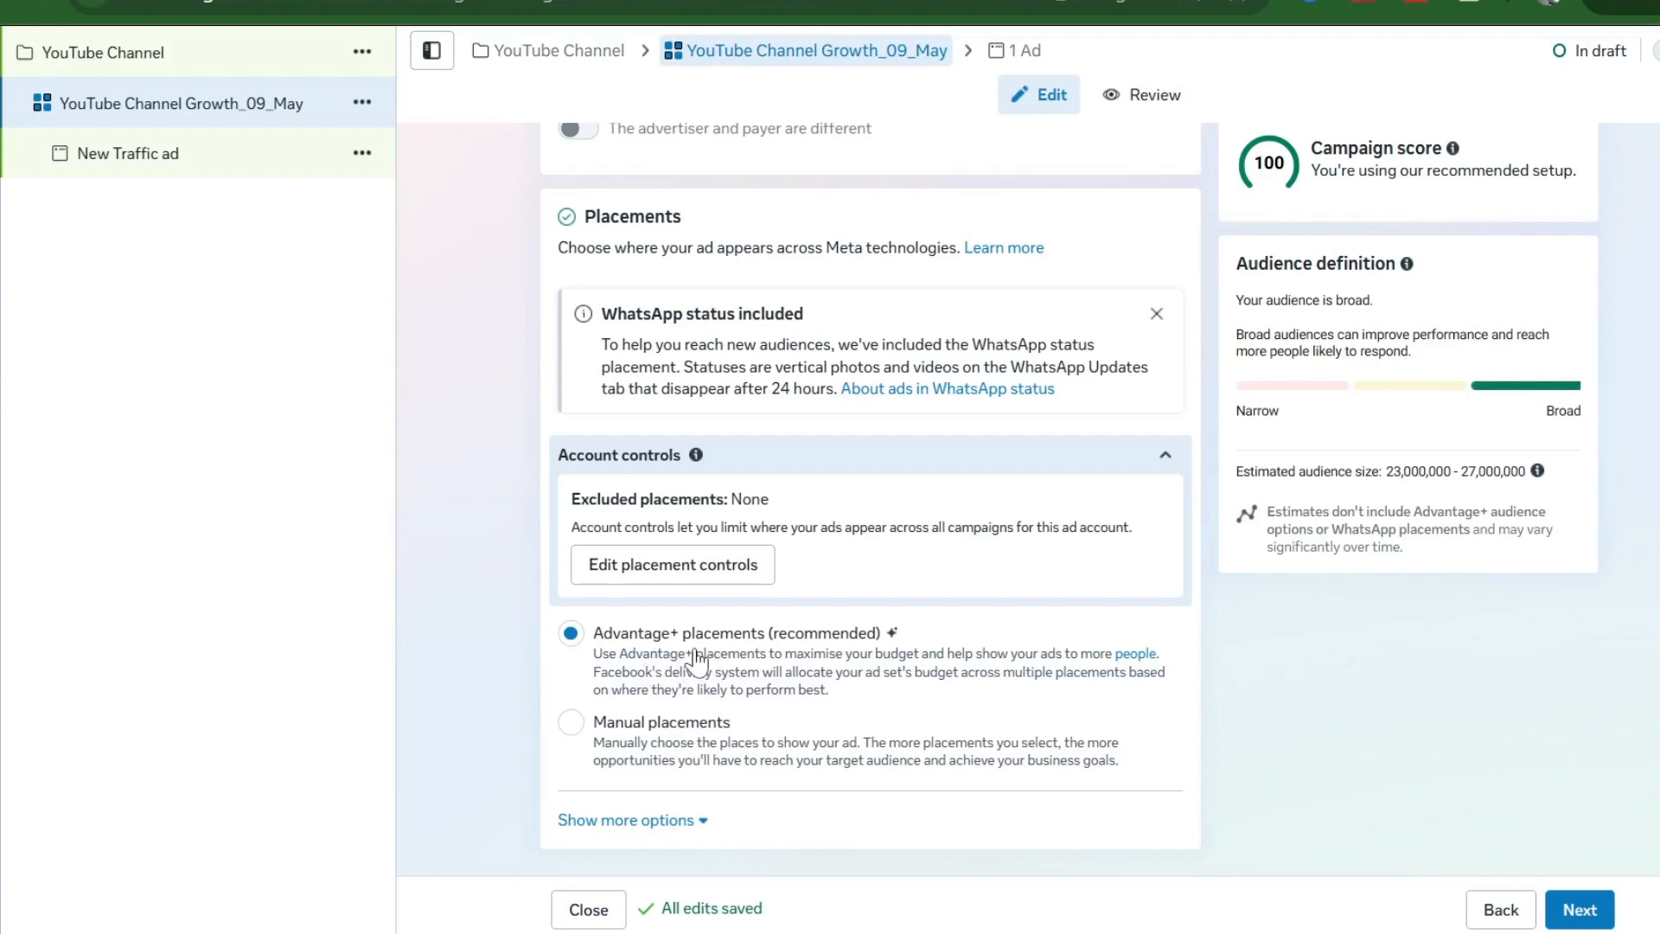
left_click(115, 160)
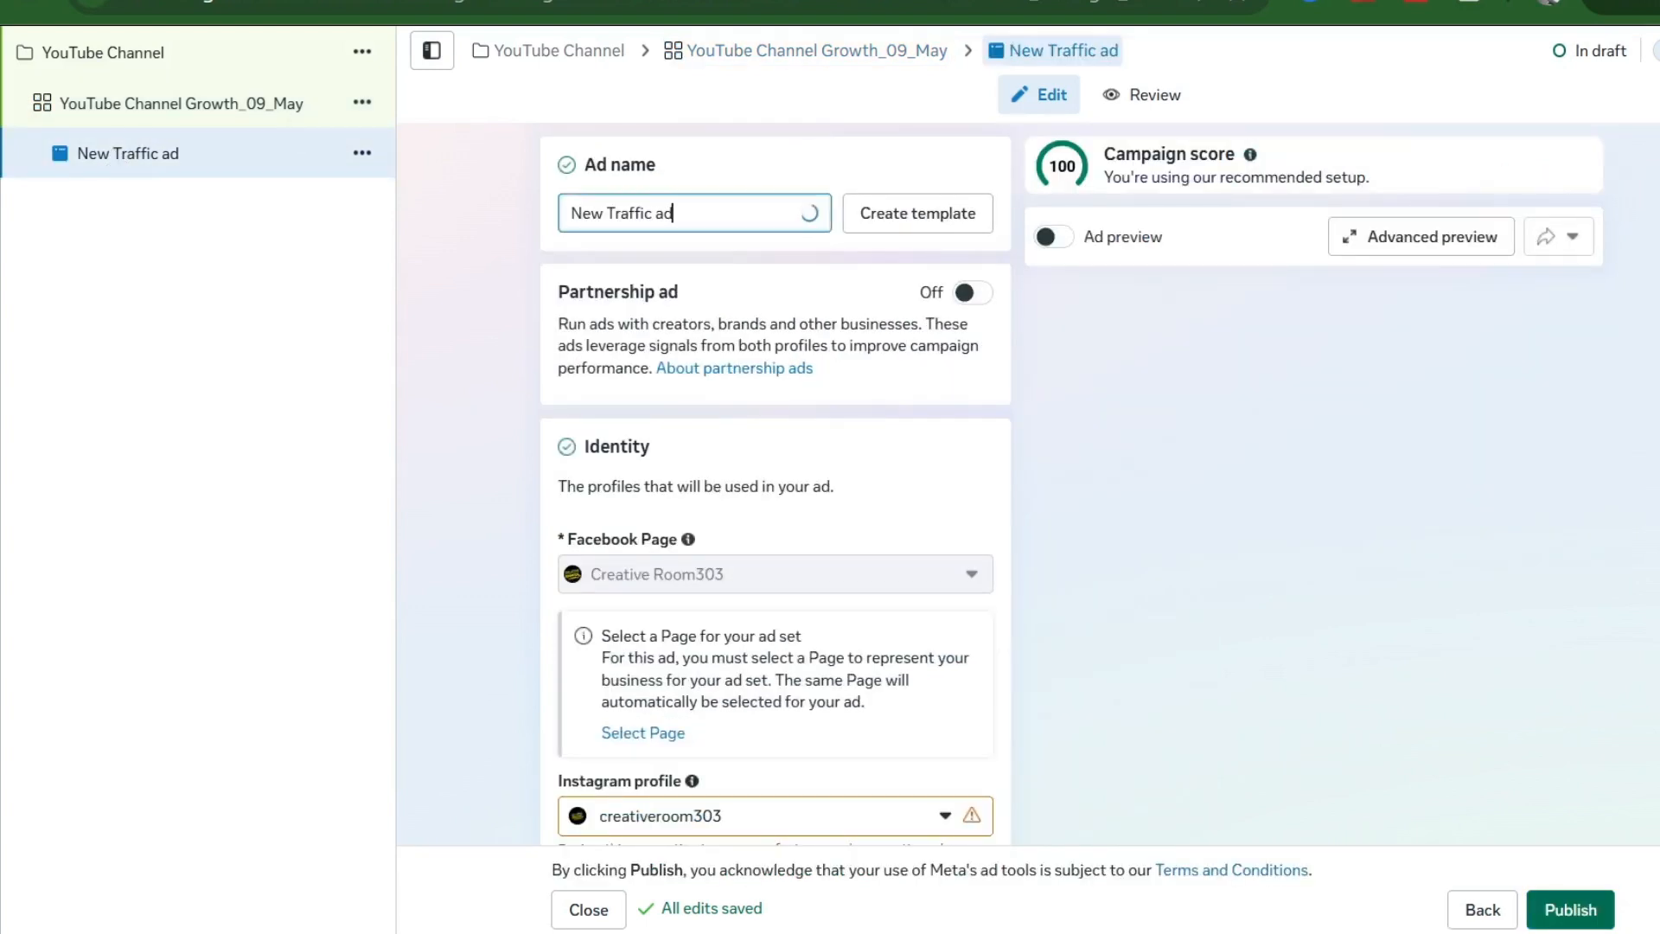
- Paste 'YouTube Channel Growth' over the existing ad name
key("ctrl+a")
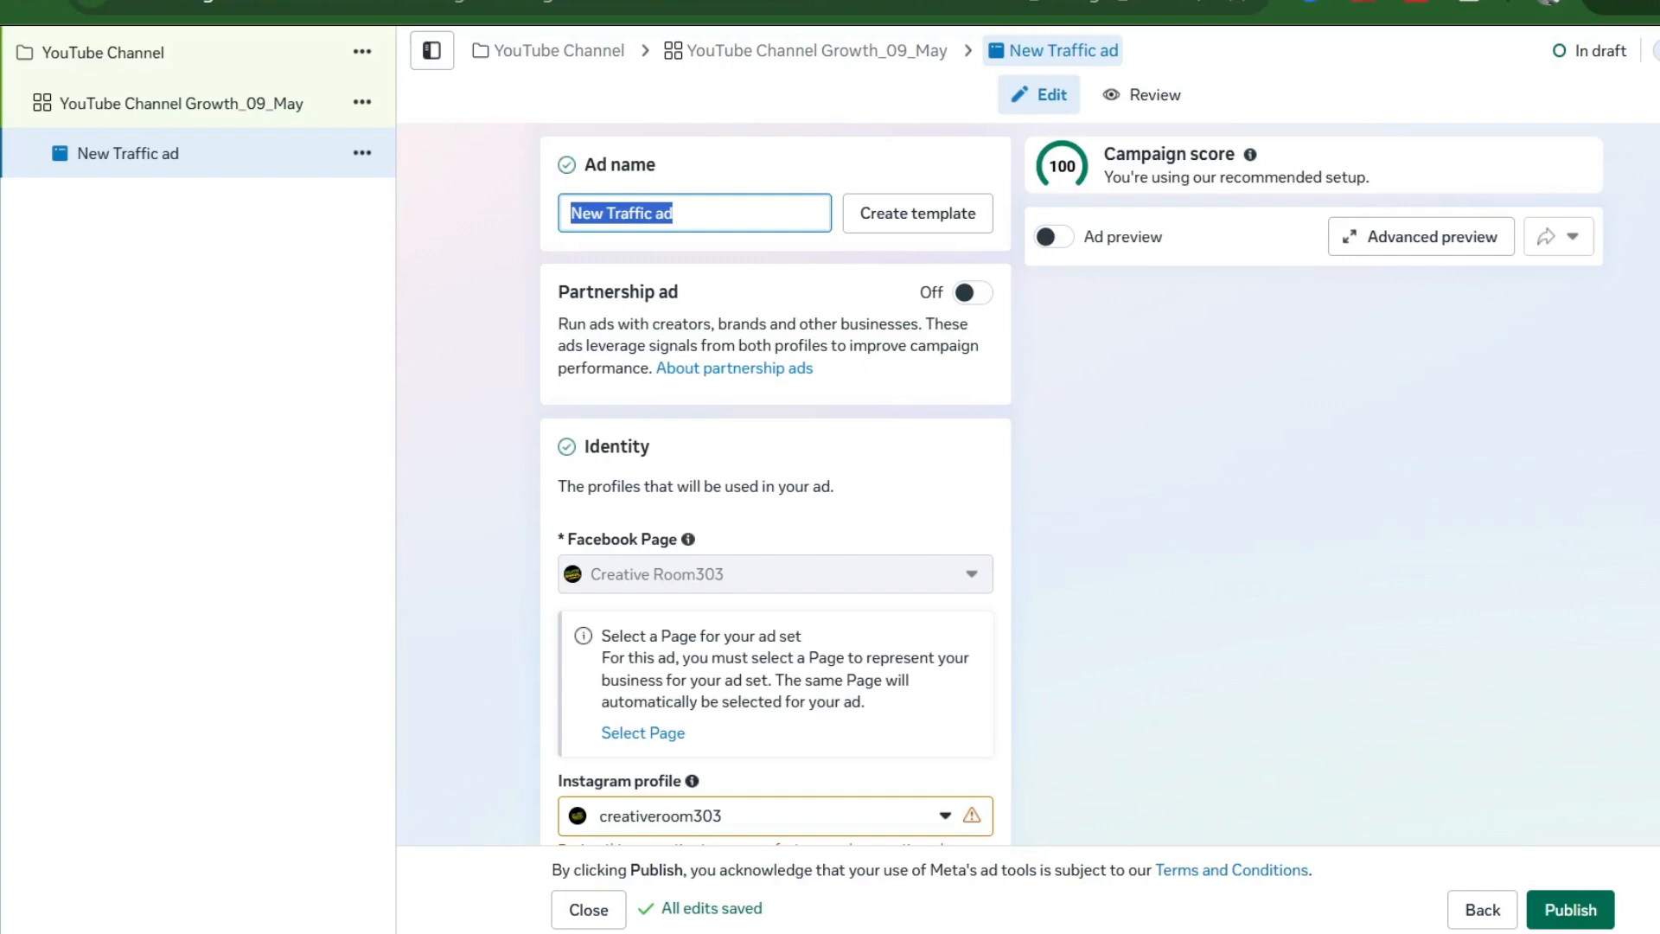
type("YouTube Channel Growth")
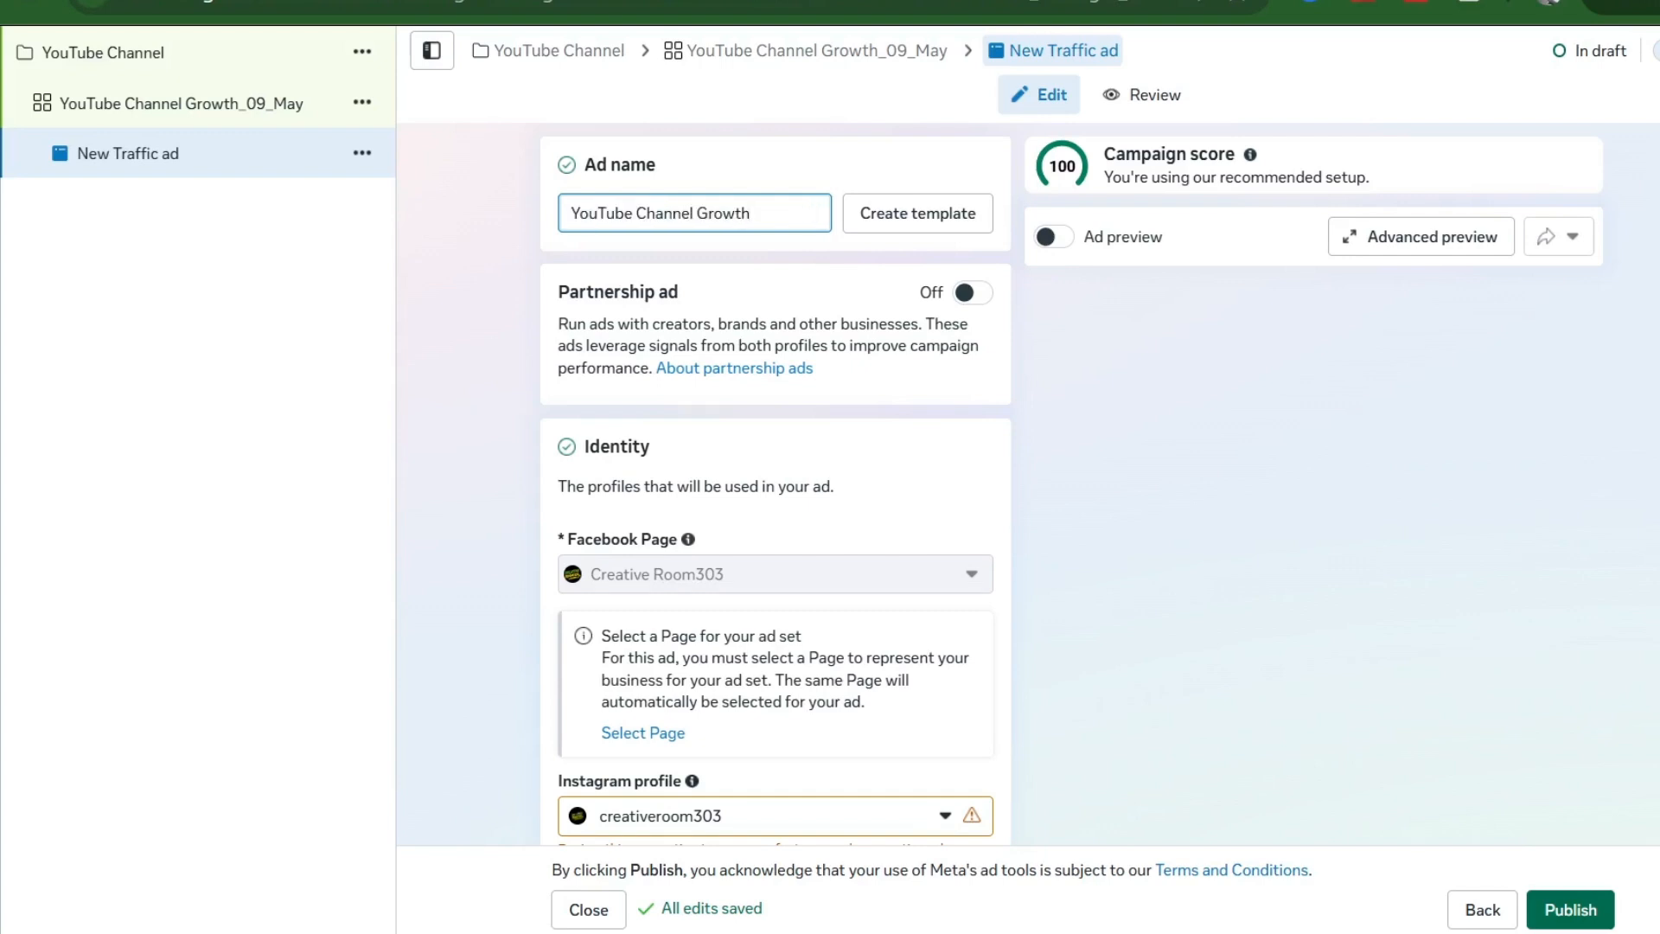
scroll(746, 370, "down", 15)
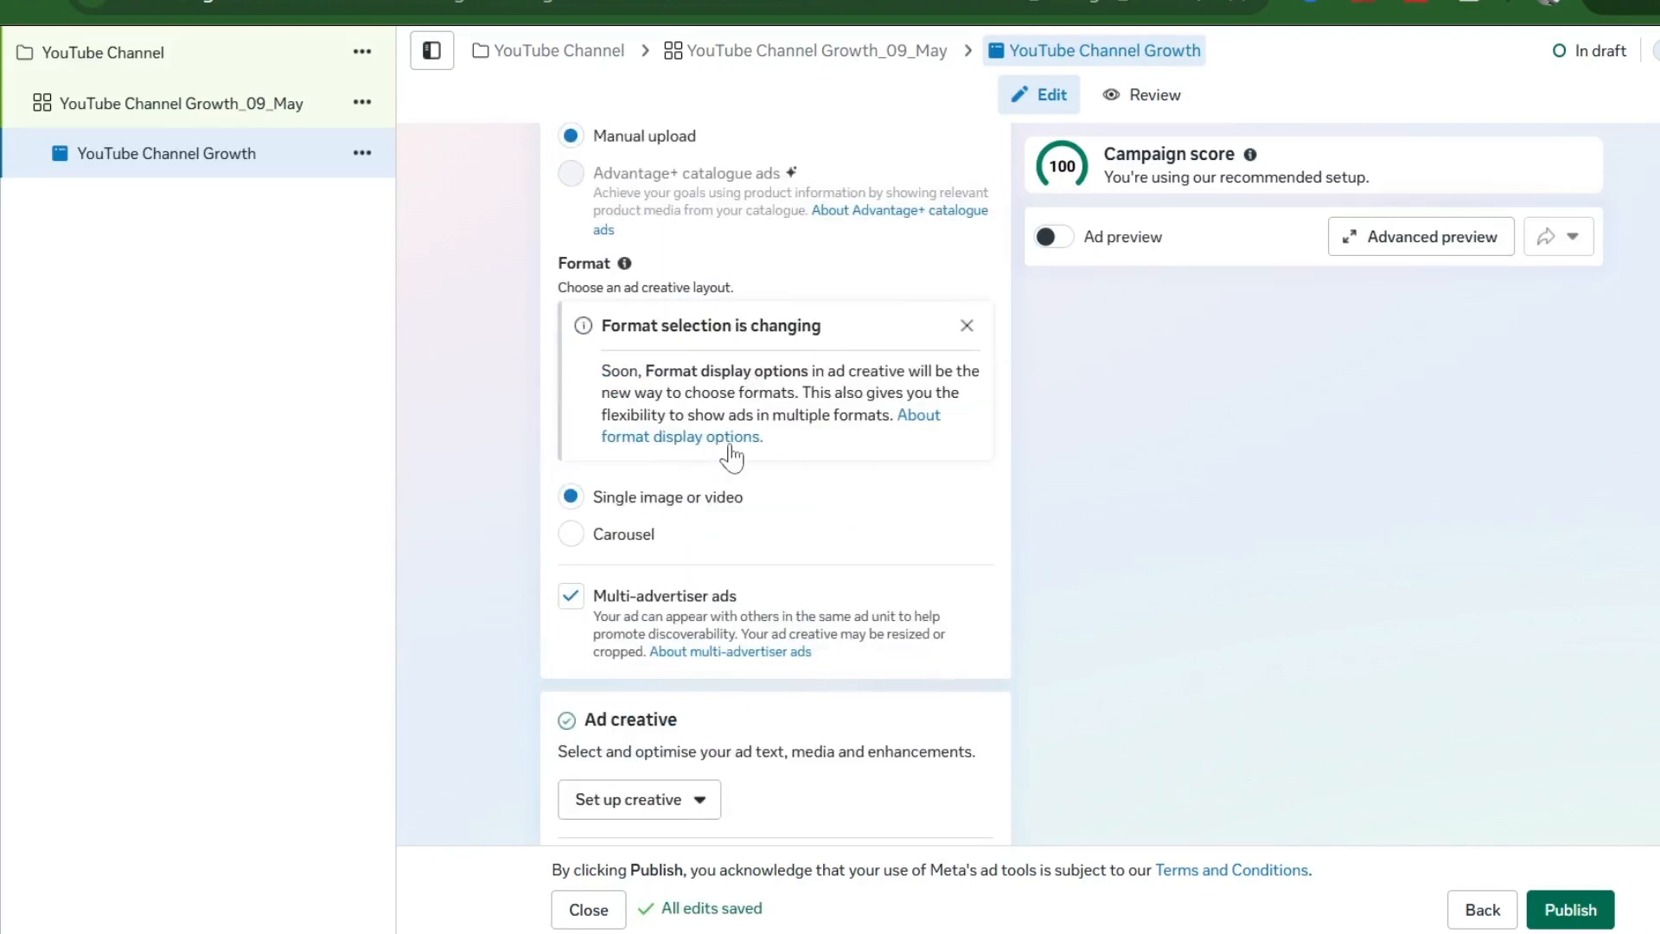
scroll(731, 455, "down", 3)
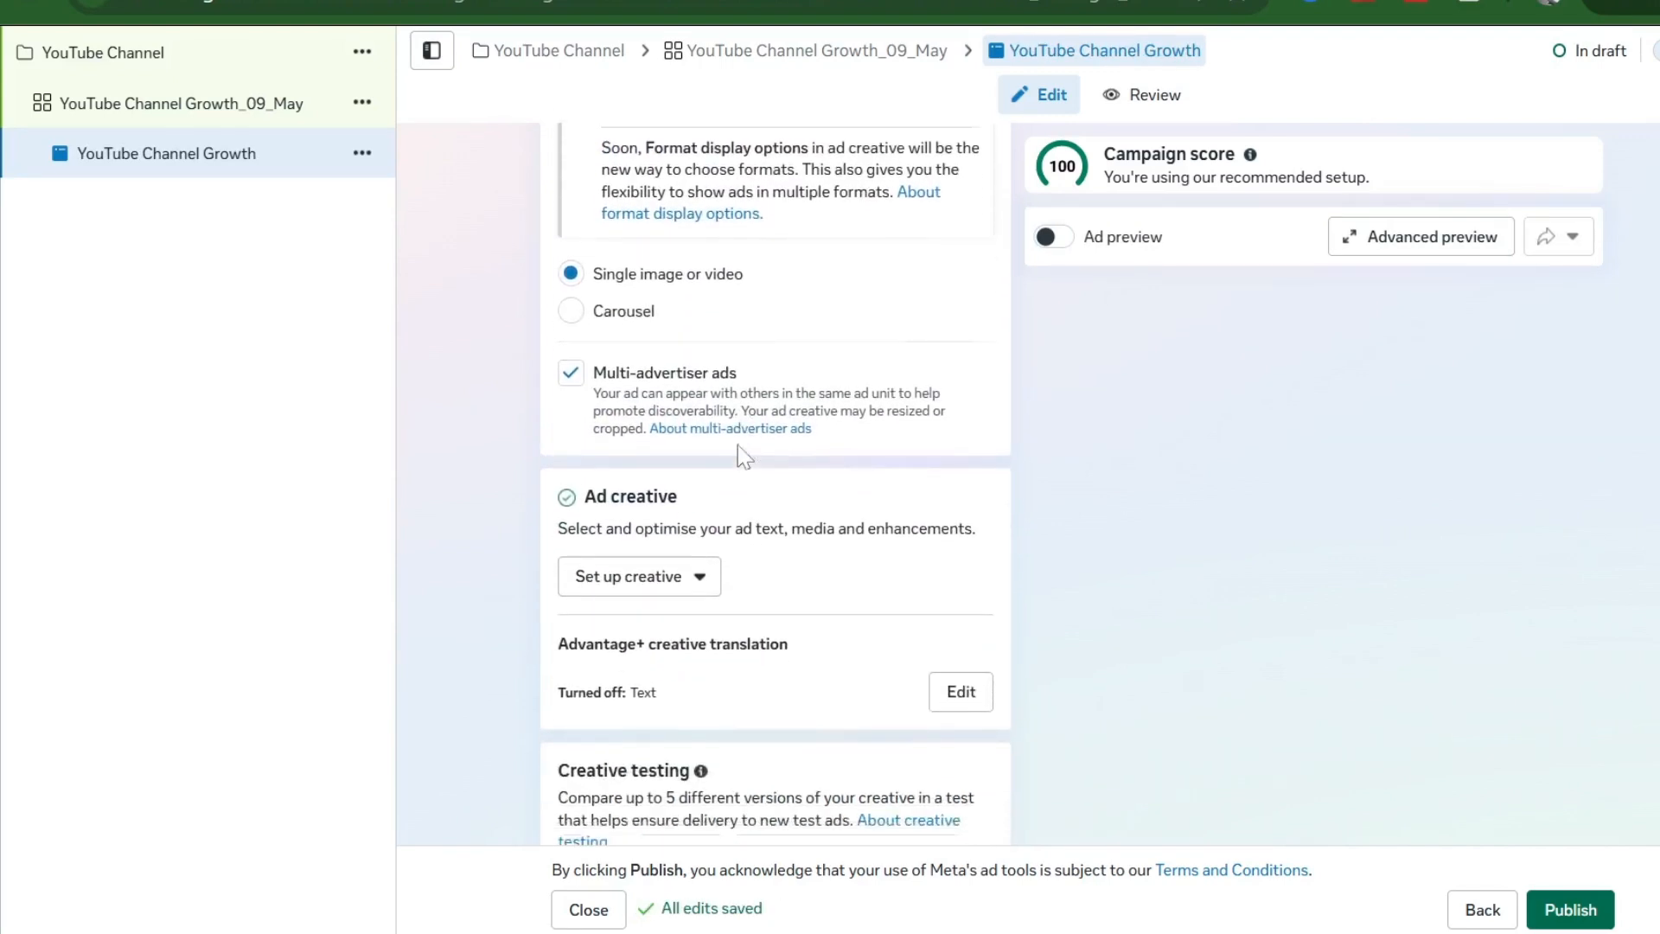
scroll(745, 456, "down", 2)
- Make the ad an image ad using the 1200×1200 Safer for Everyone Instagram image
left_click(699, 399)
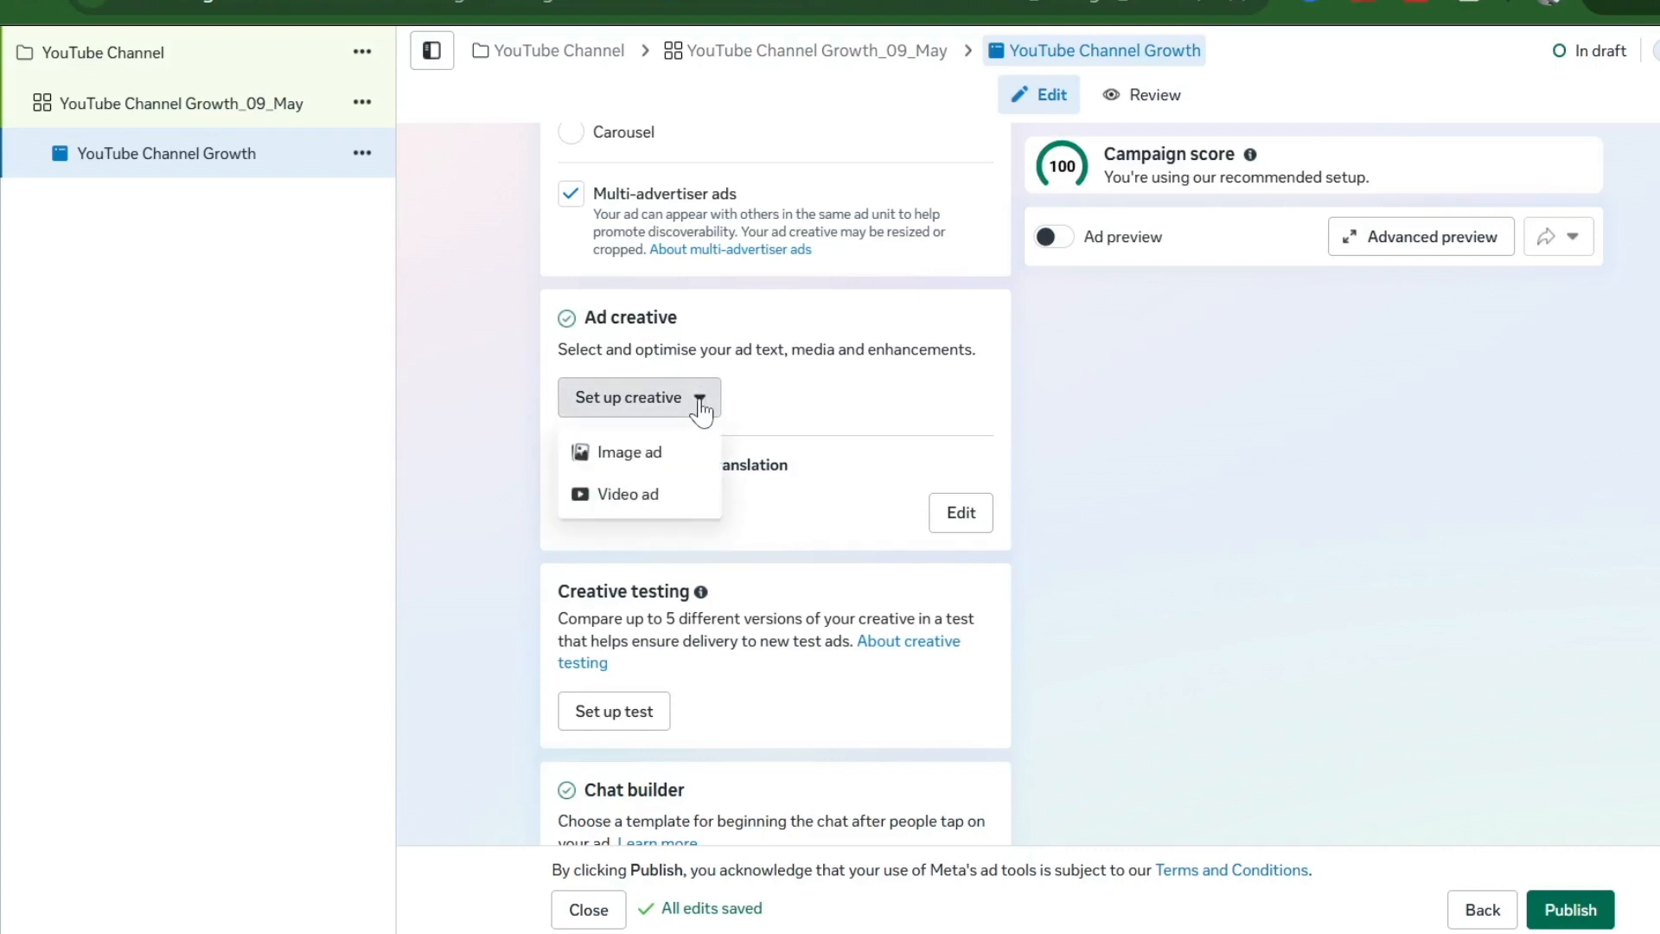
left_click(648, 467)
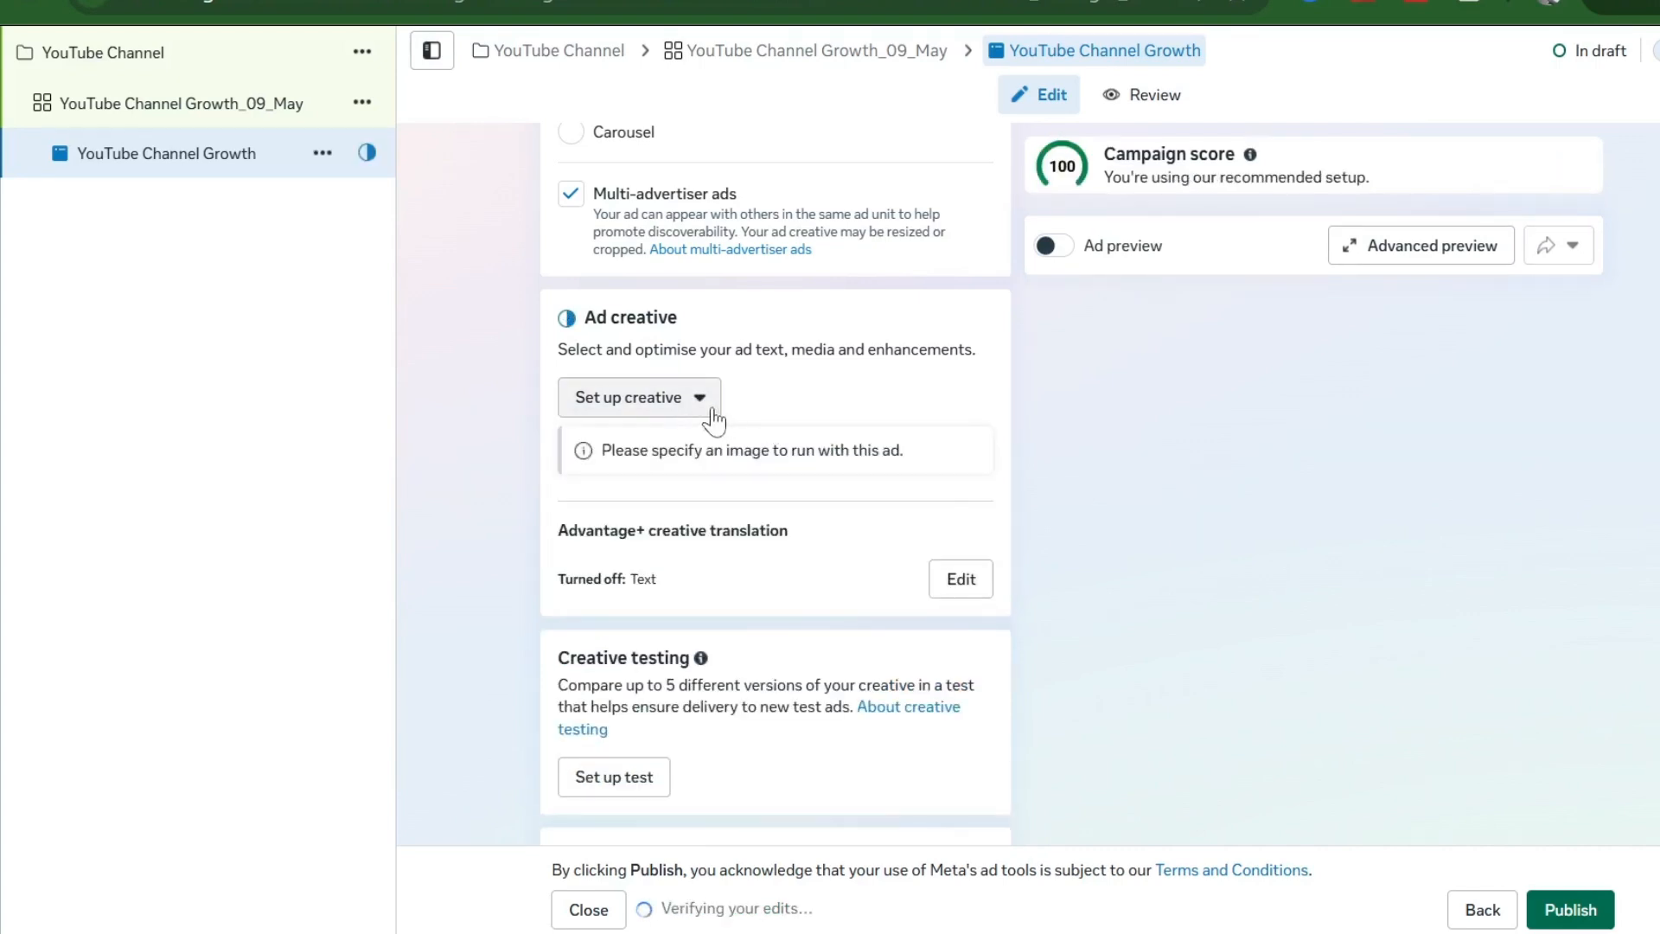
left_click(704, 407)
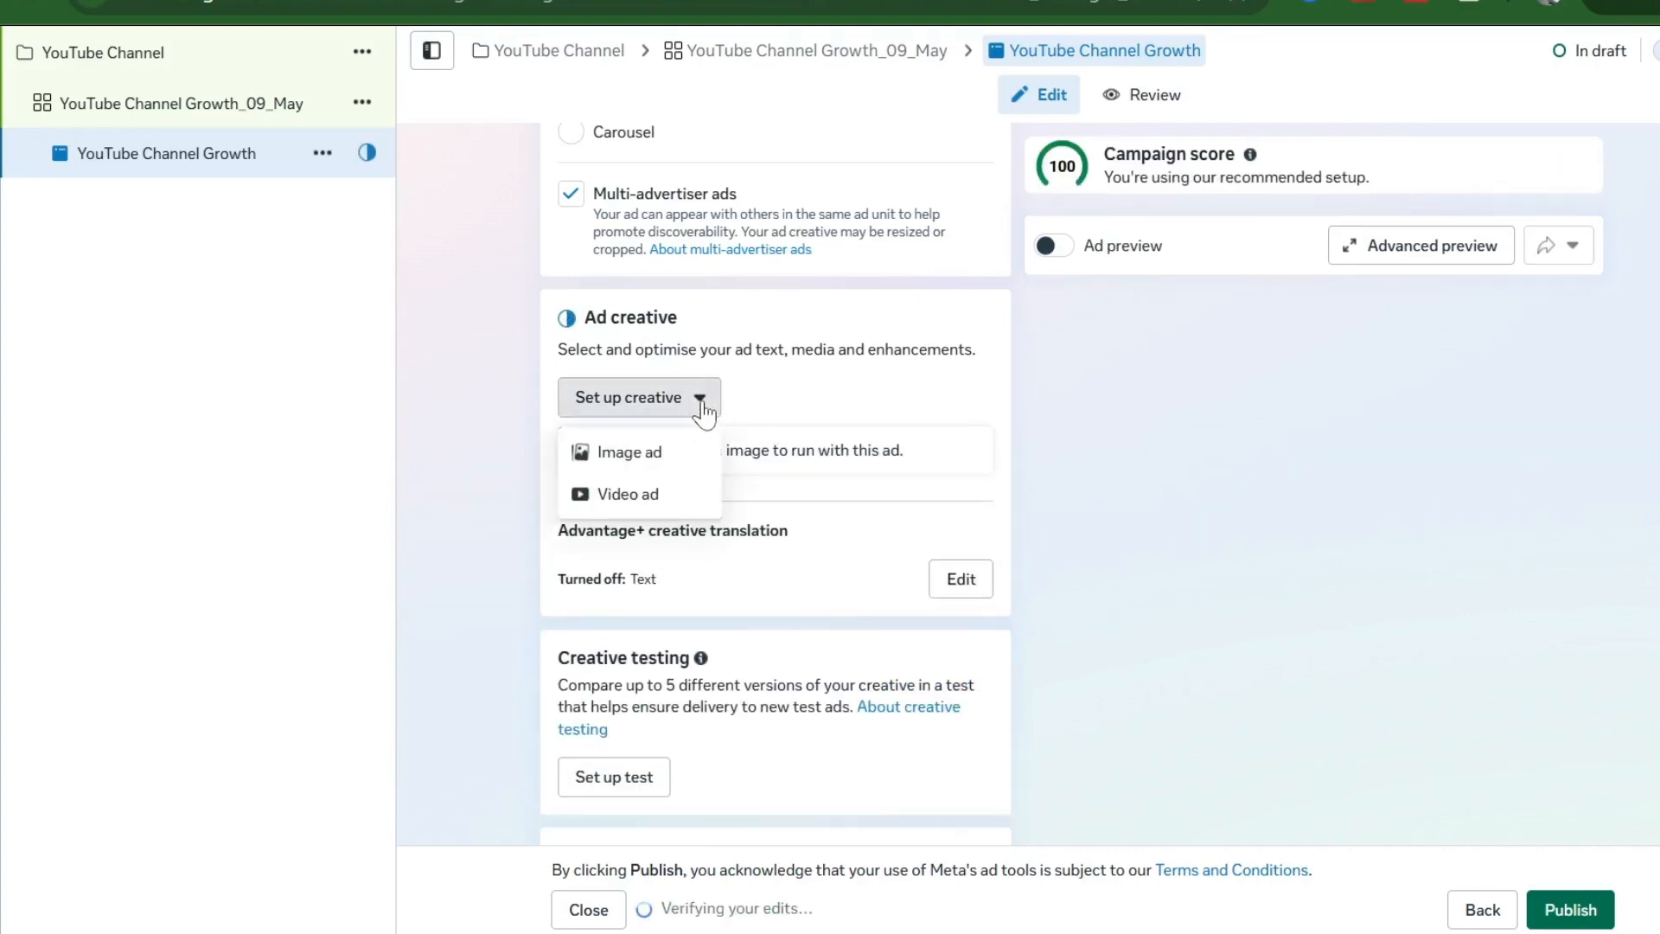
left_click(632, 472)
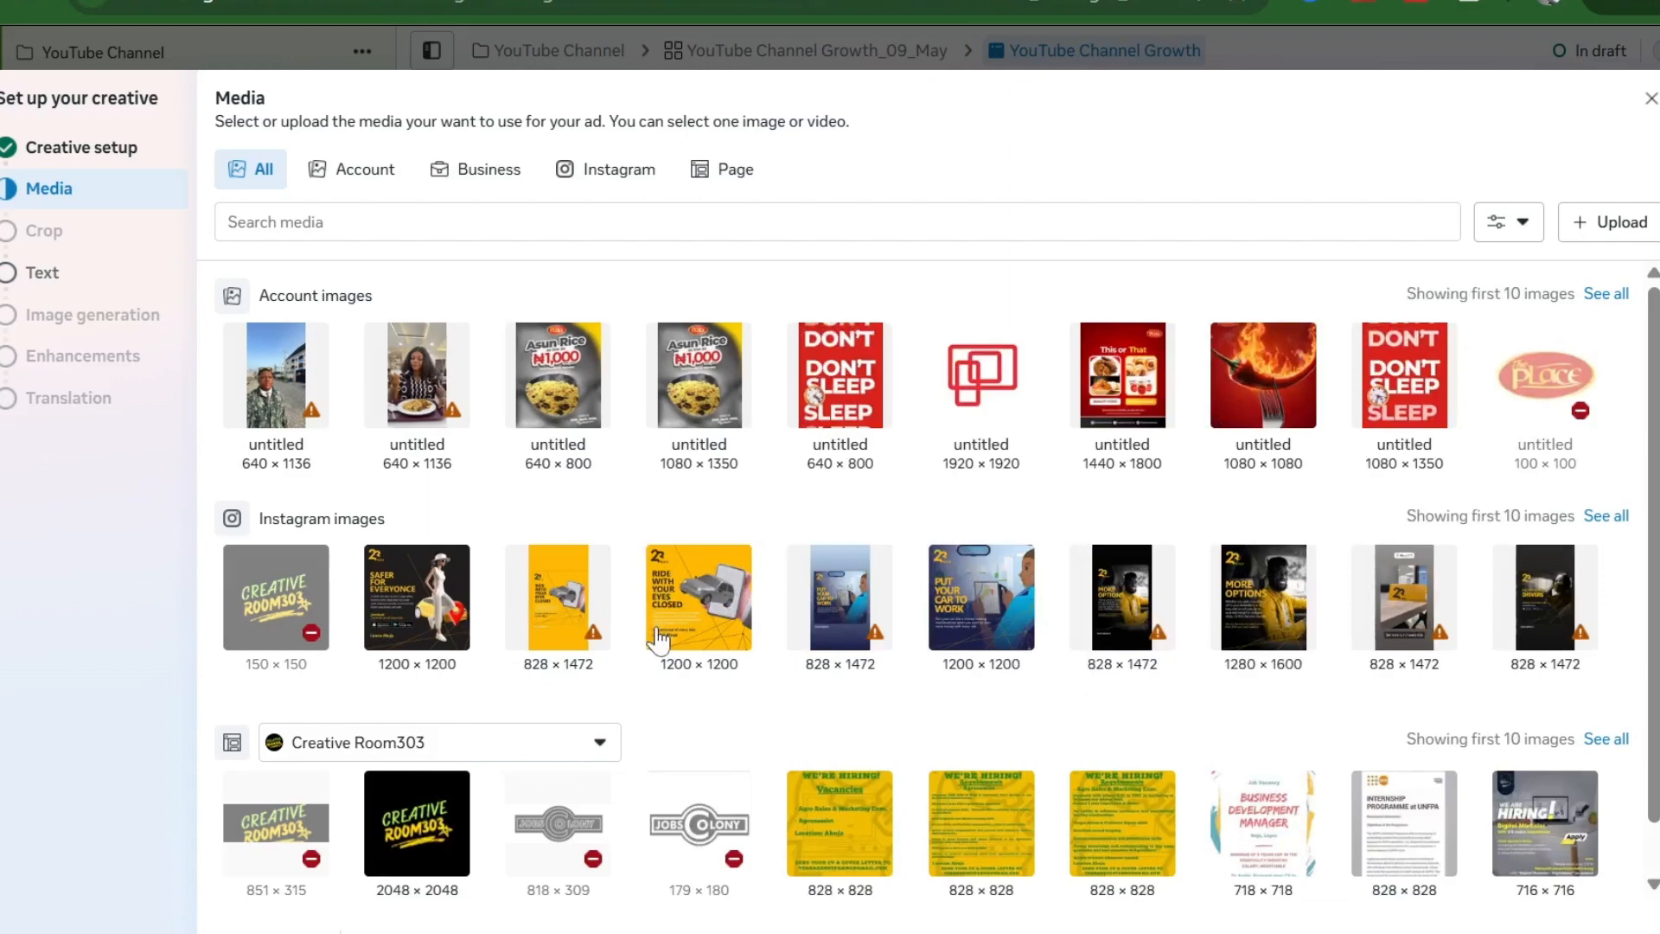
mouse_move(662, 638)
left_click(440, 592)
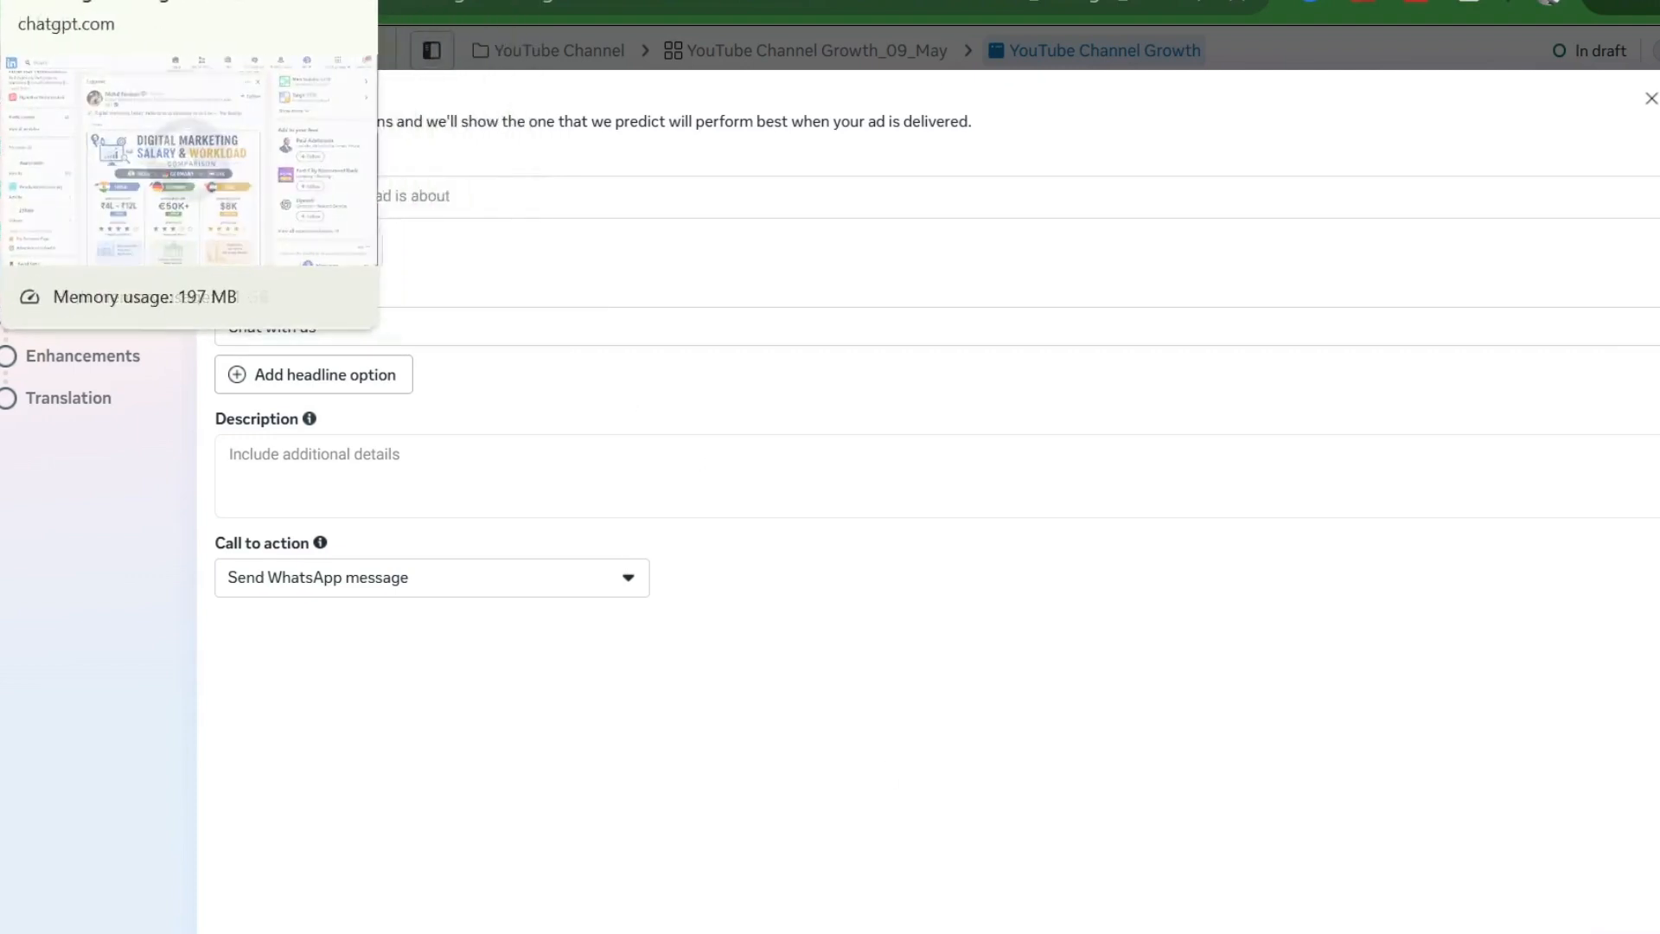
- Copy the Scene 8 Confrontation prompt from ChatGPT and return to Ads Manager
left_click(78, 1)
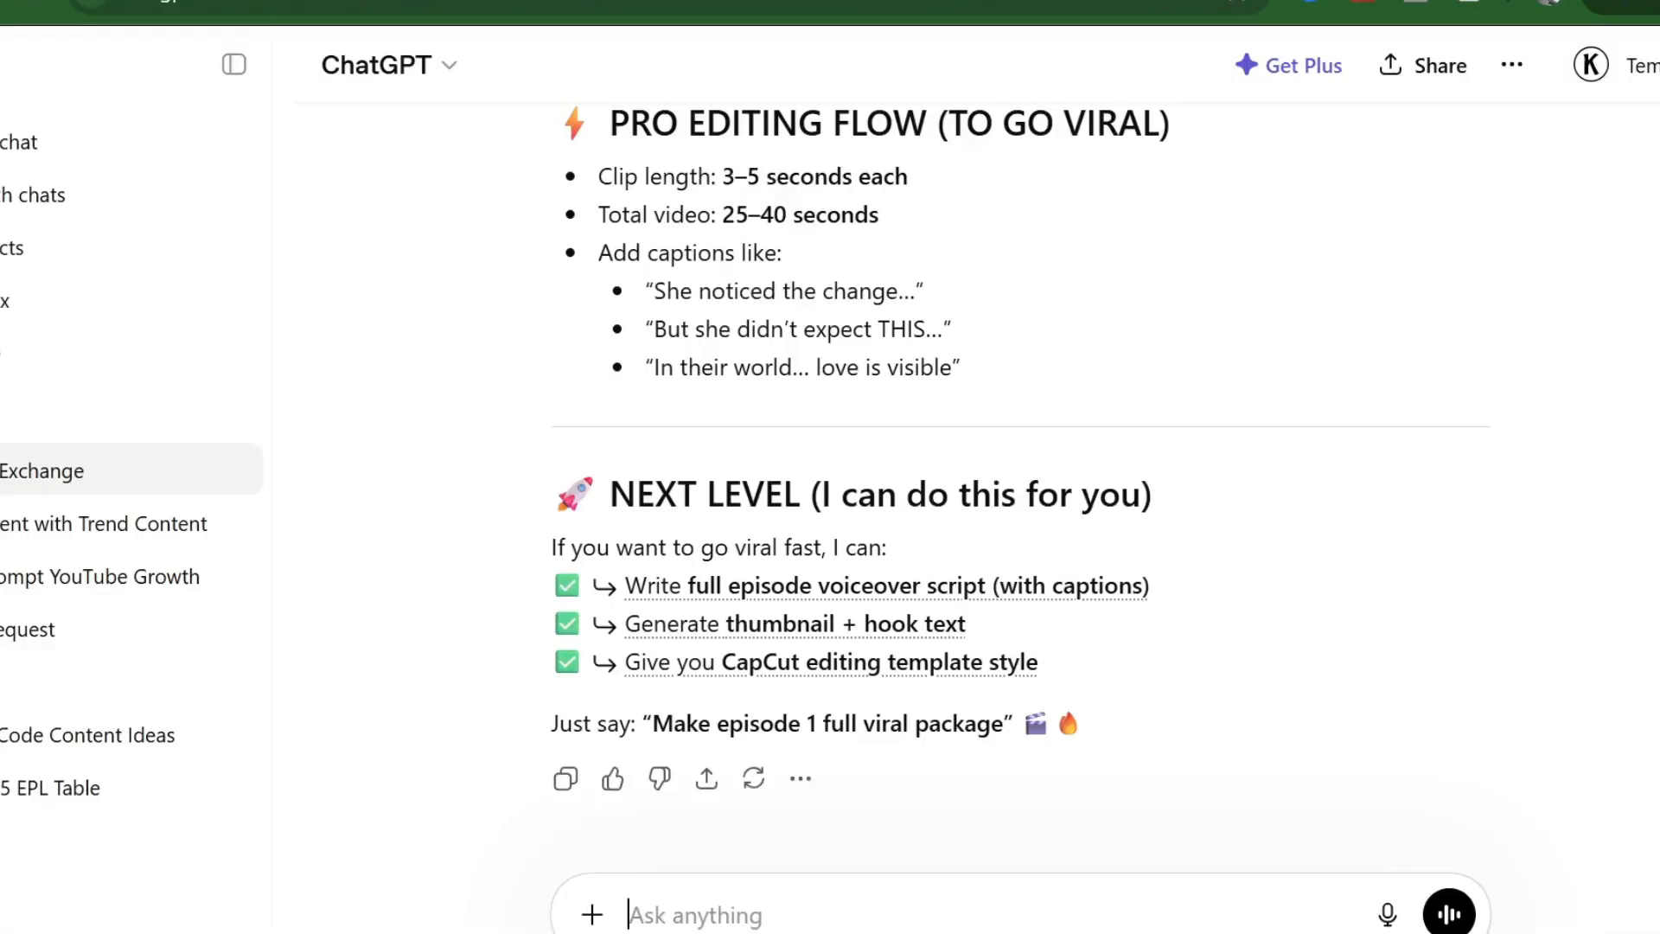
scroll(626, 376, "up", 10)
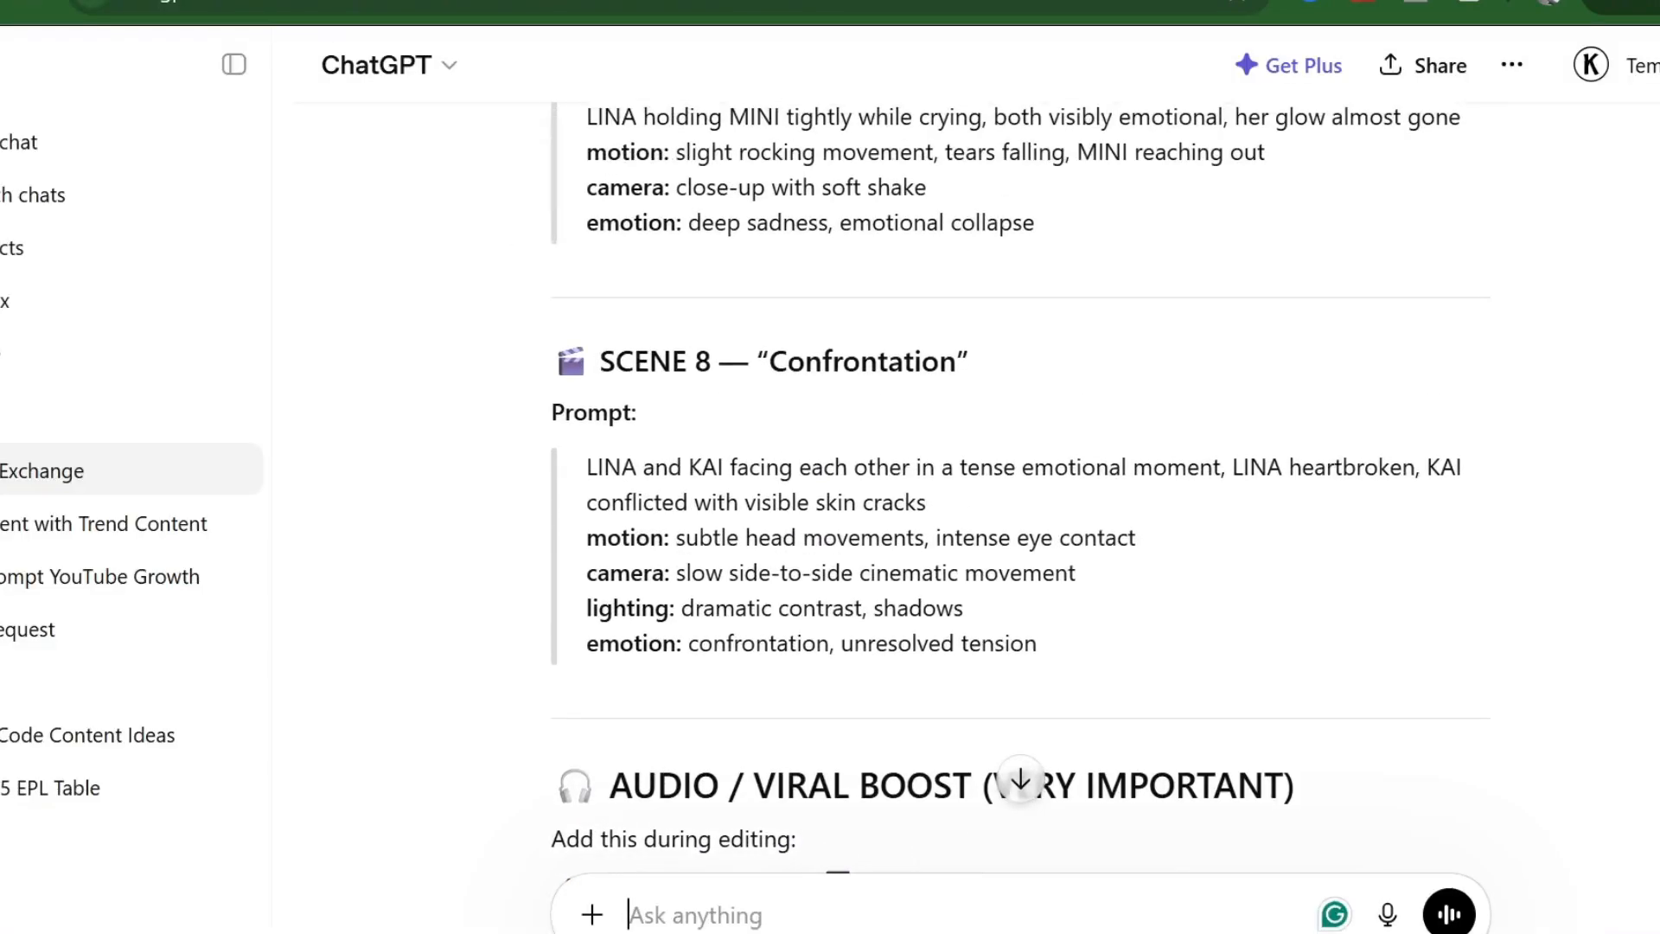
left_click_drag(1052, 661, 596, 472)
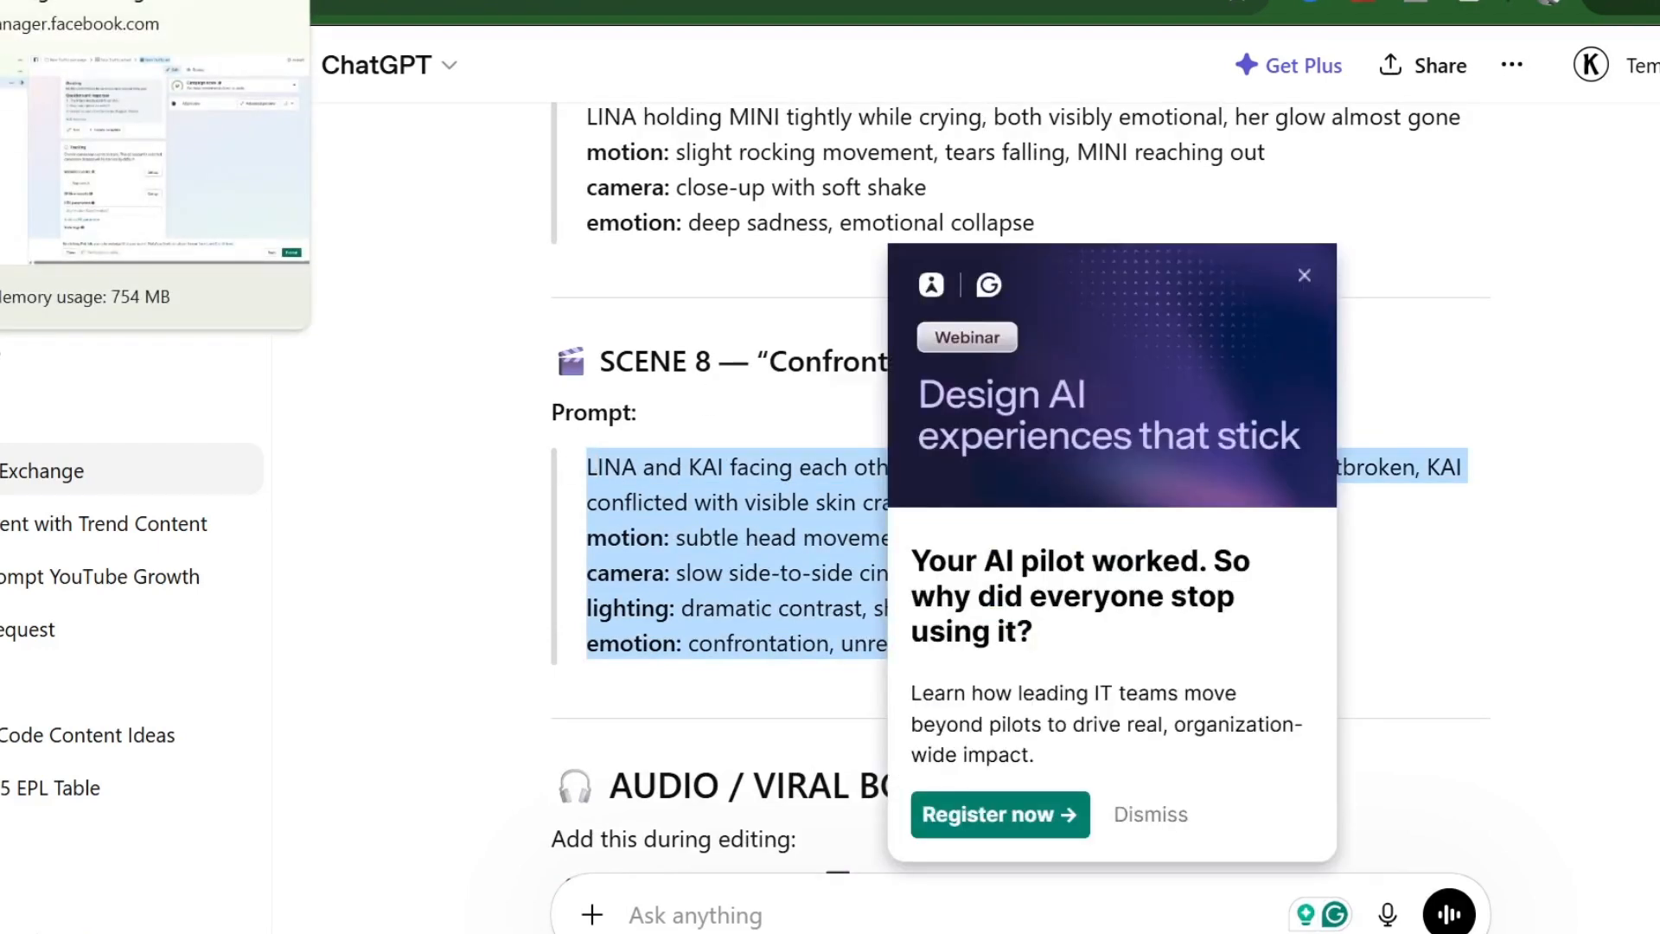
left_click(93, 11)
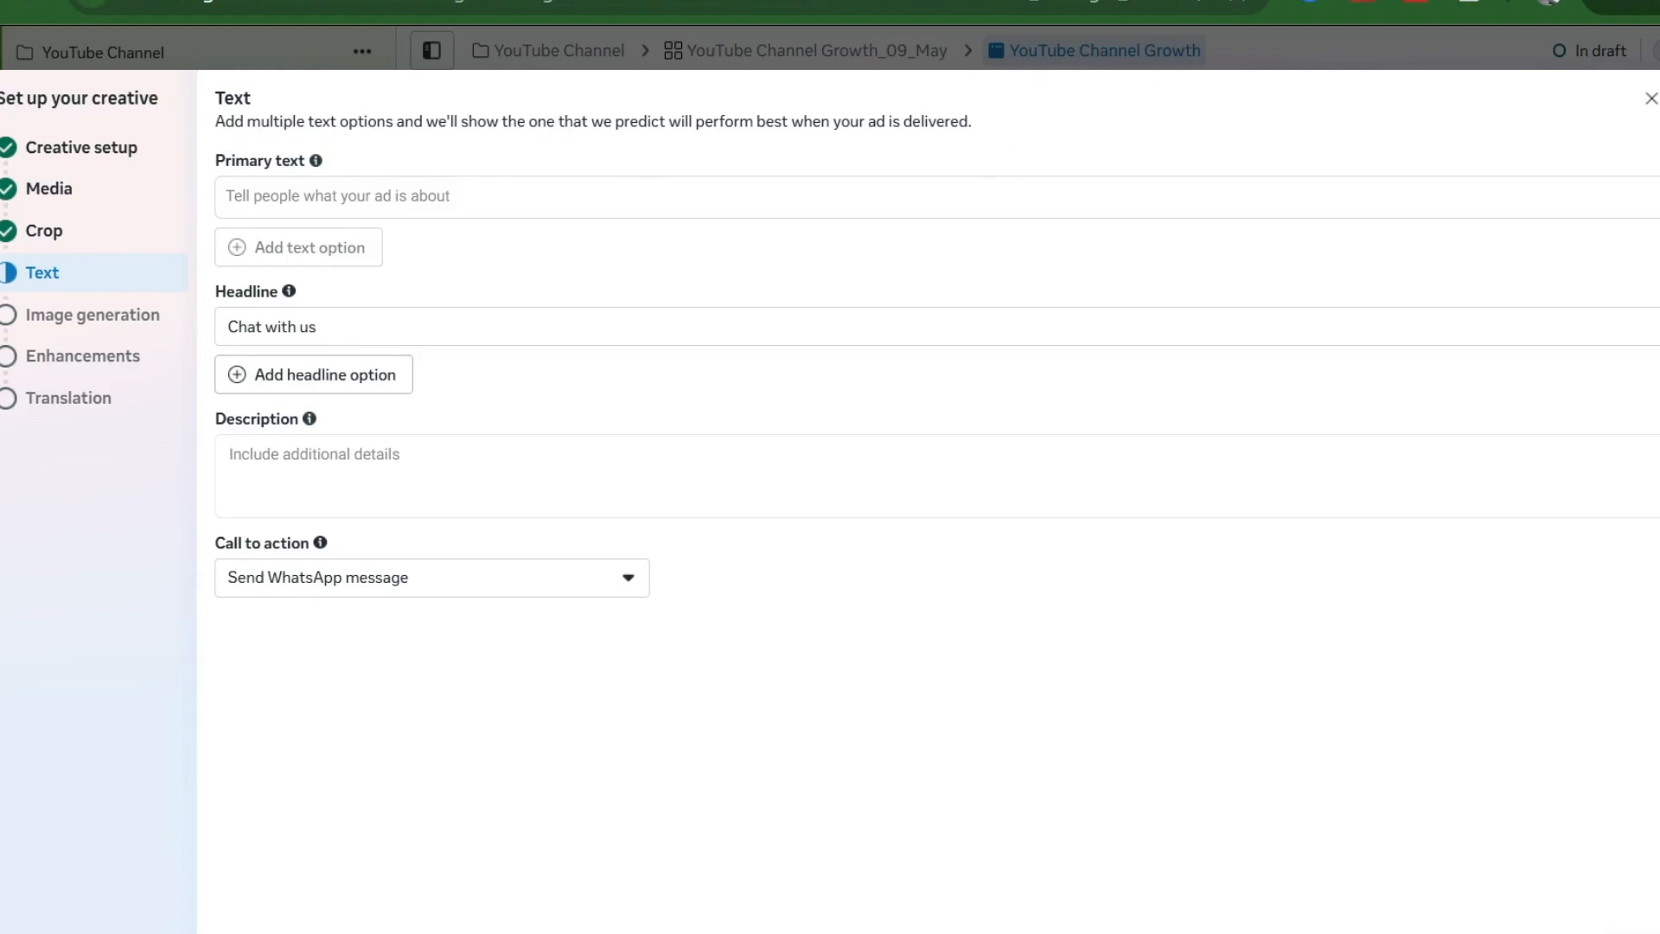
- Paste the Scene 8 prompt as primary text and select the street-scene AI image variation
left_click(639, 187)
type("LINA and KAI facing each other in a tense emotional moment, LINA heartbroken, KAI conflicted with visible skin cracks motion: subtle head movements, intense eye contact camera: slow side-to-side cinematic movement lighting: dramatic contrast, shadows emotion: confrontation, unresolved tension")
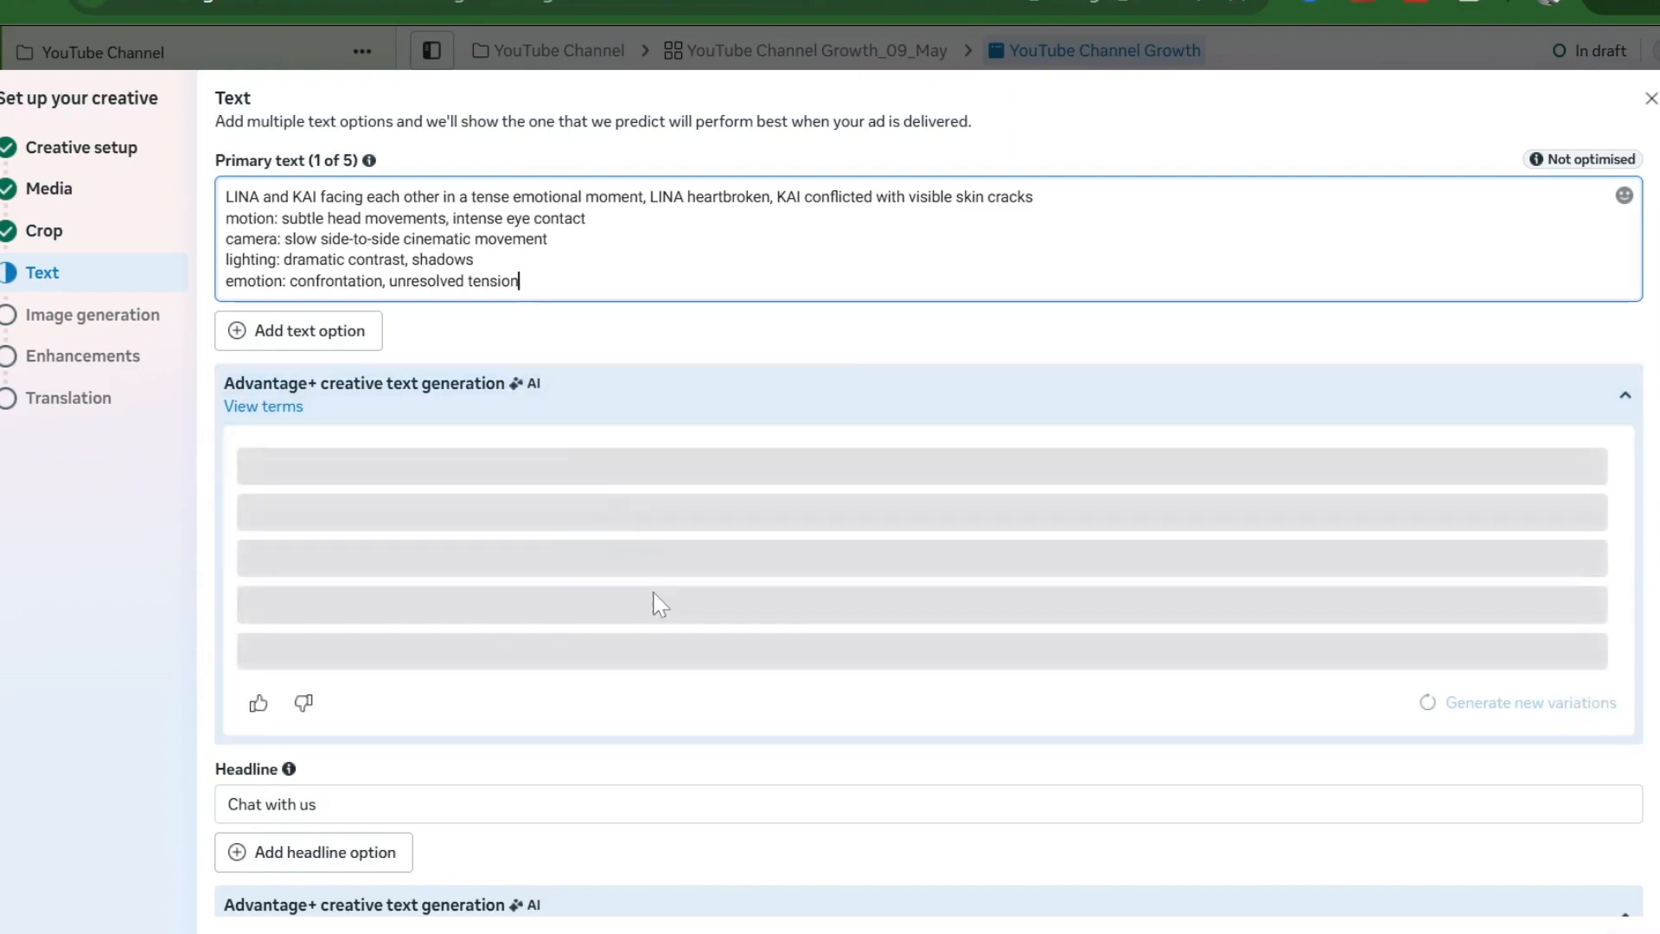
scroll(661, 602, "down", 5)
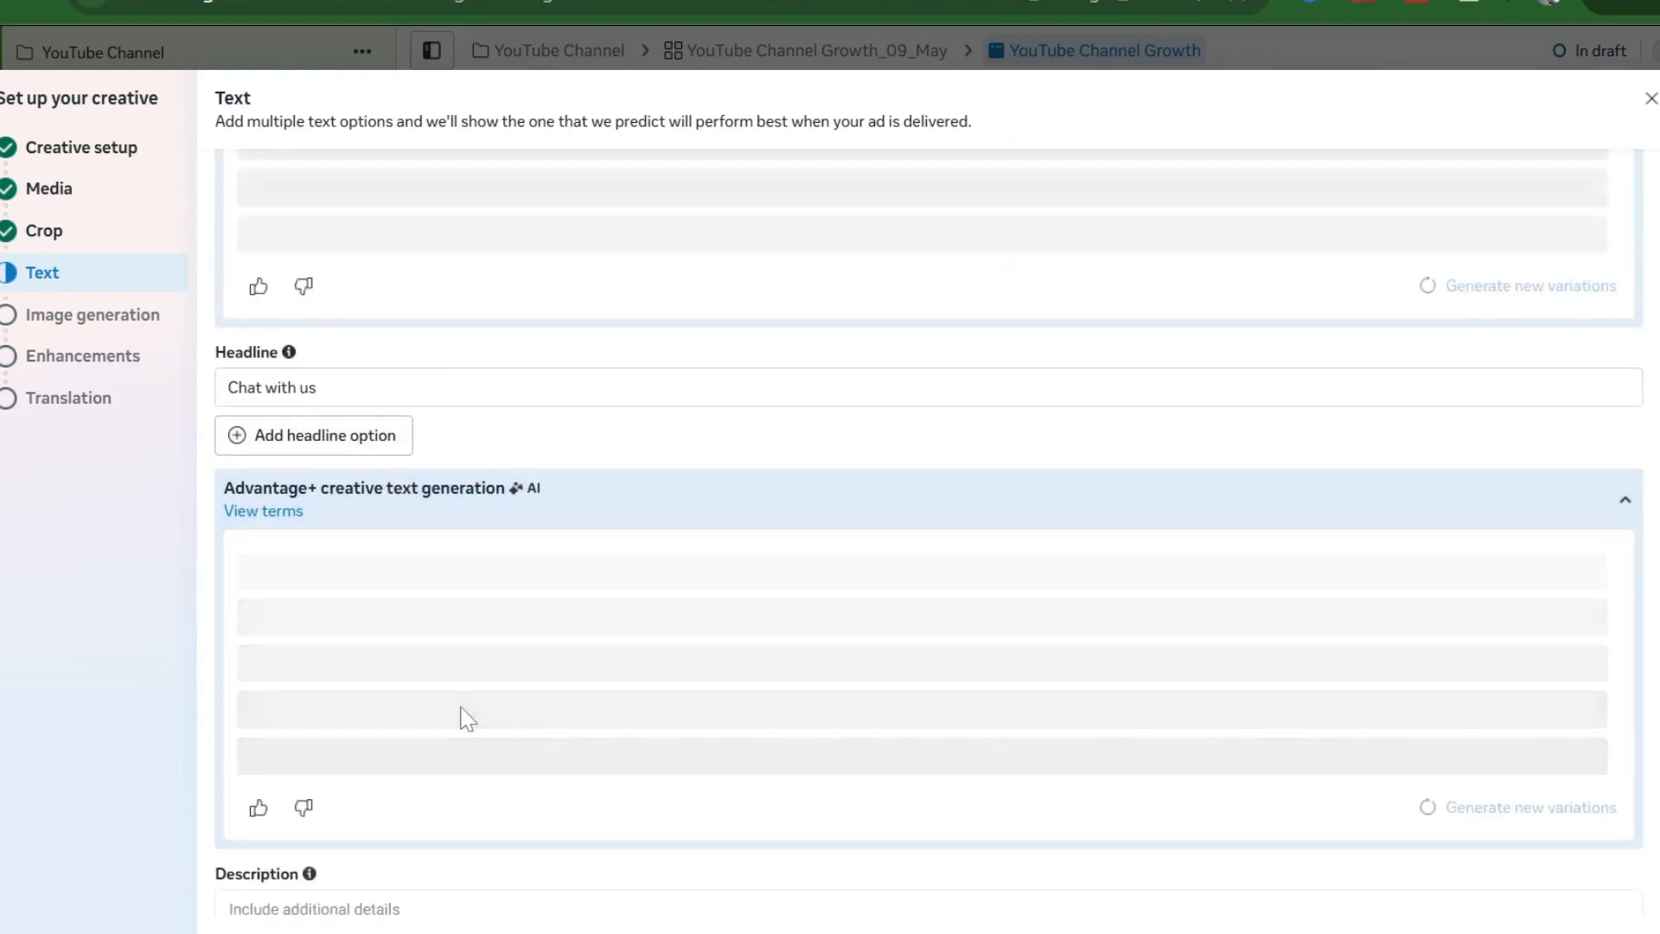
scroll(467, 719, "down", 3)
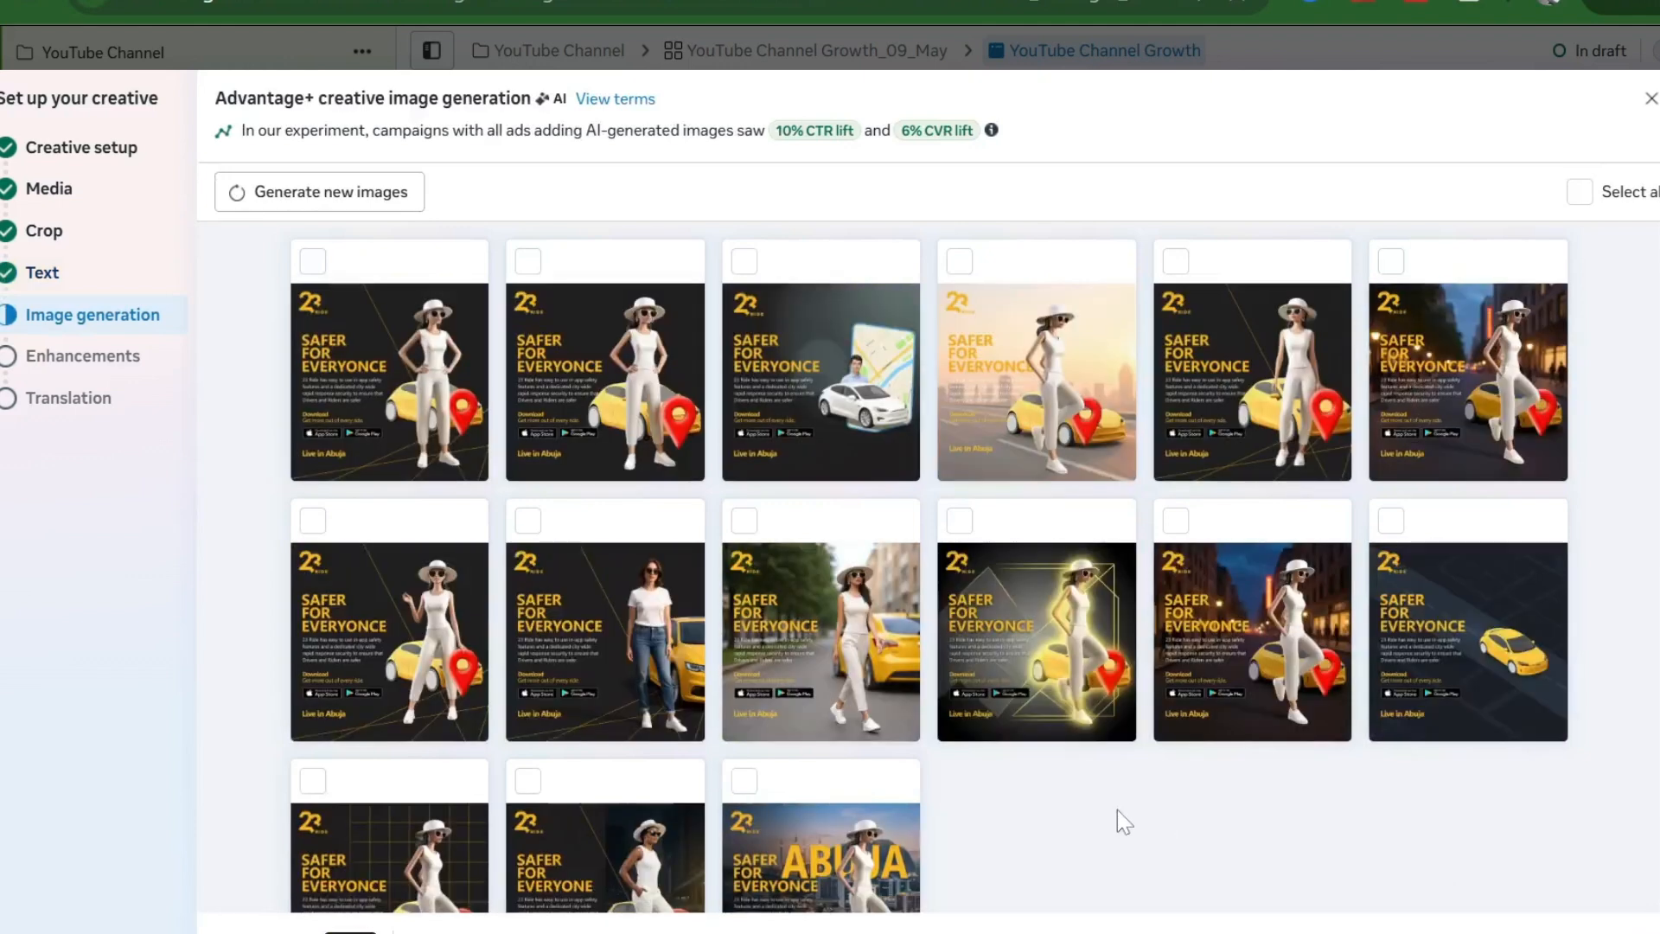
scroll(1117, 809, "down", 1)
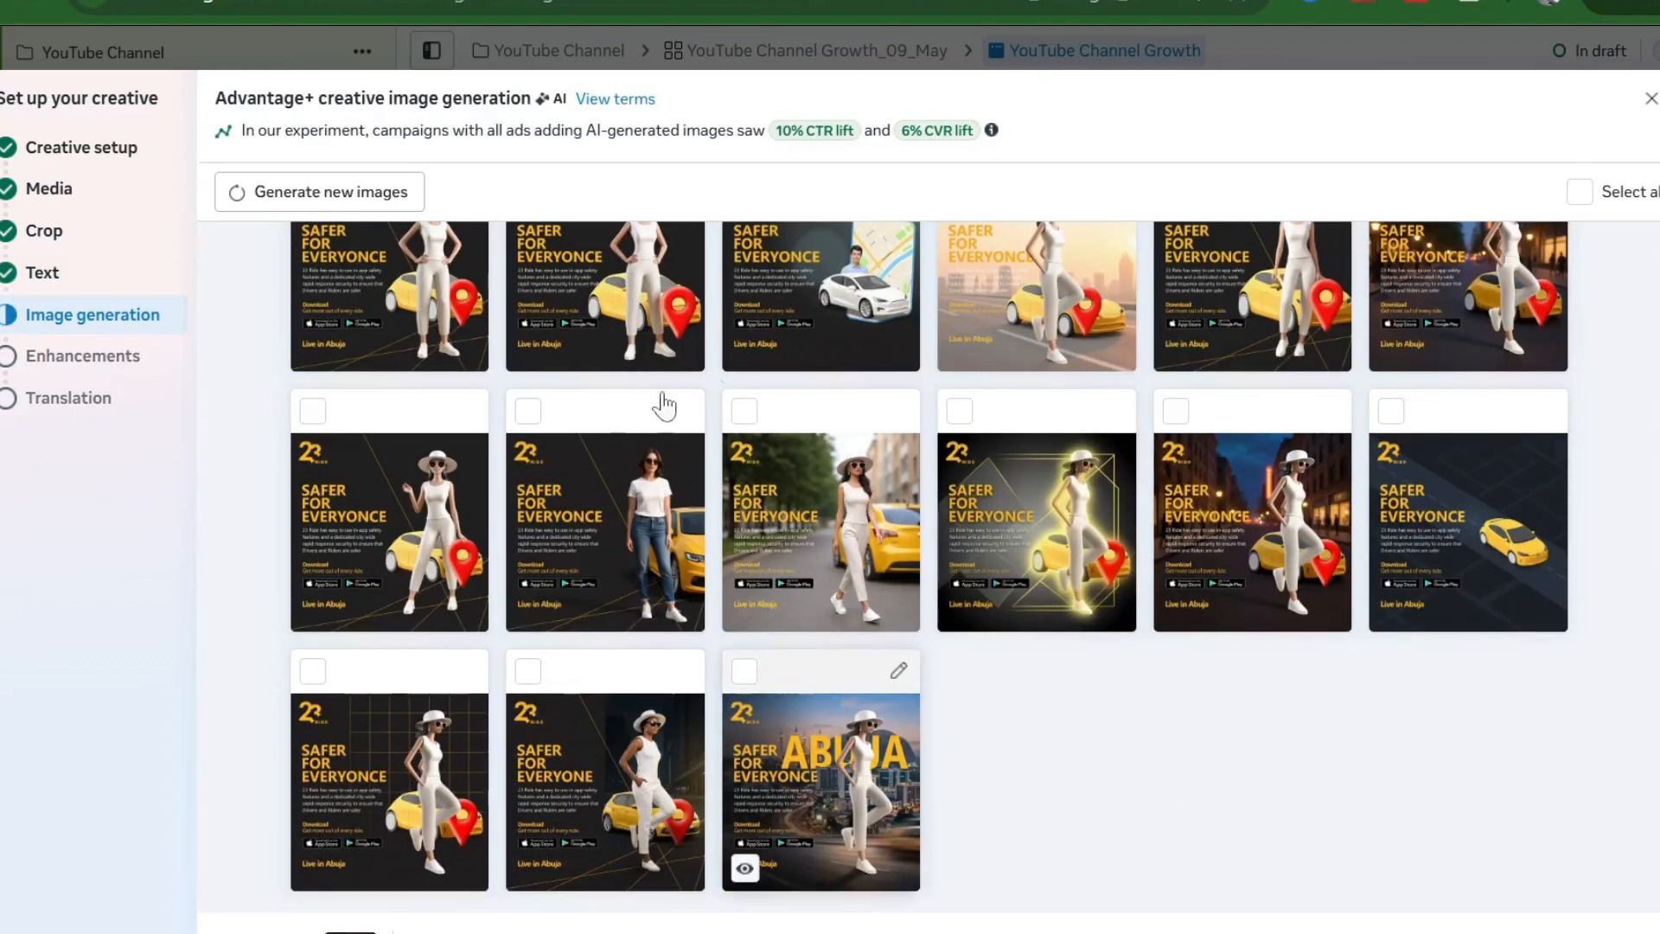
scroll(792, 631, "up", 1)
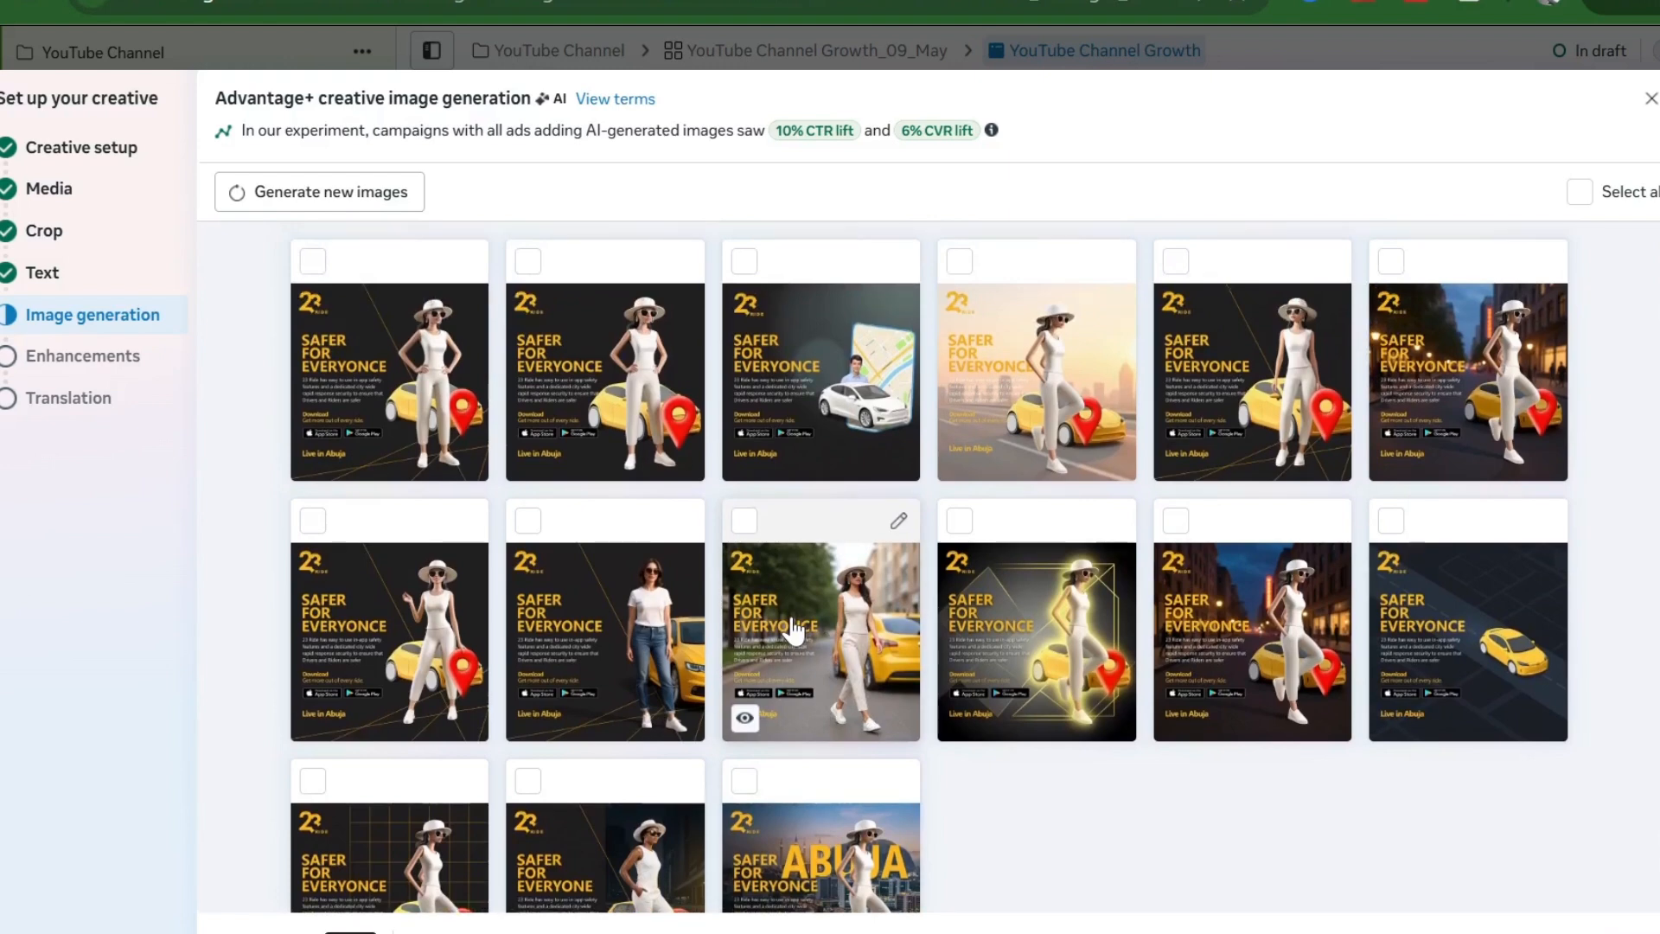
left_click(777, 631)
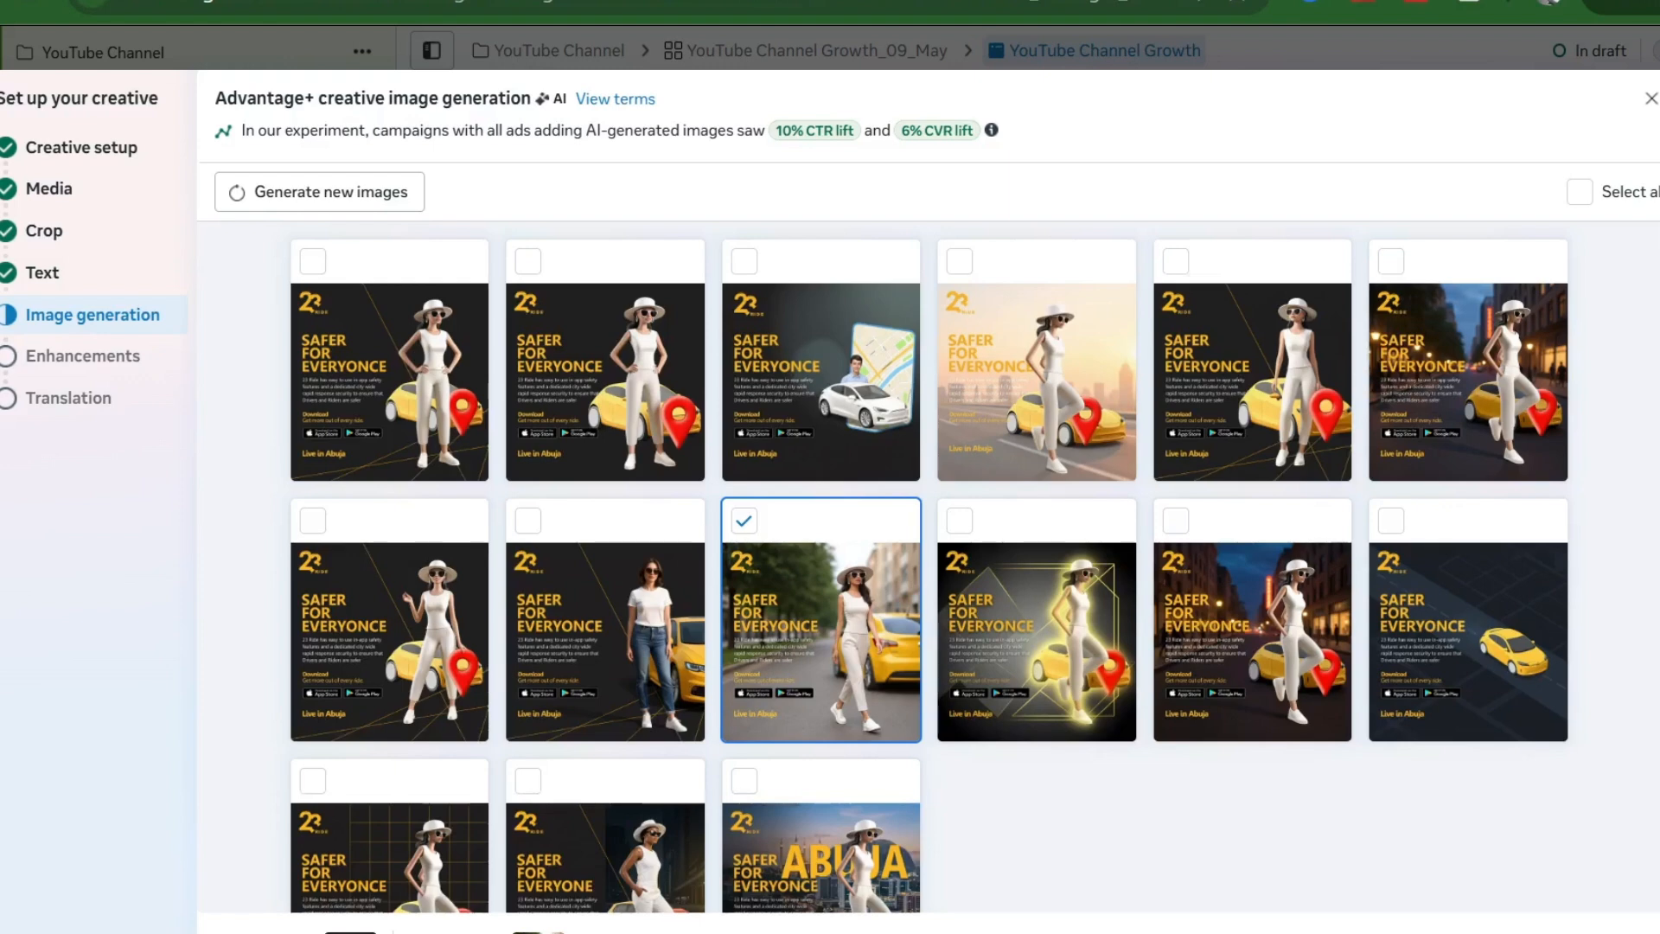
left_click(1615, 933)
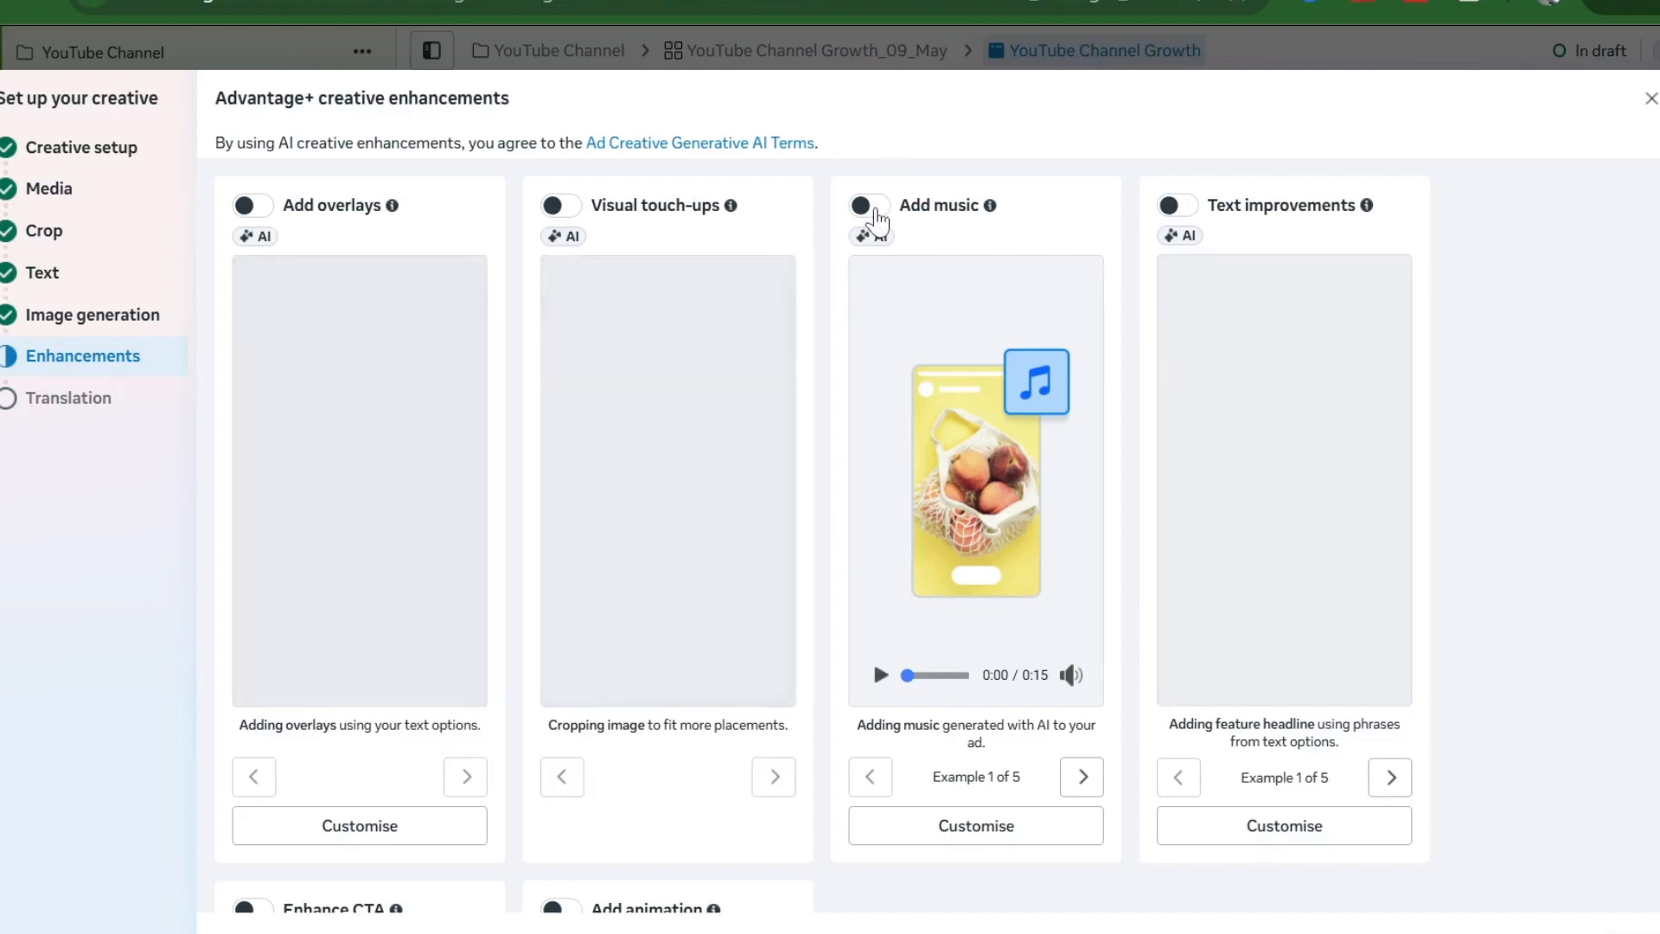
- Turn on the Add music enhancement and leave translation at 0 languages
left_click(875, 212)
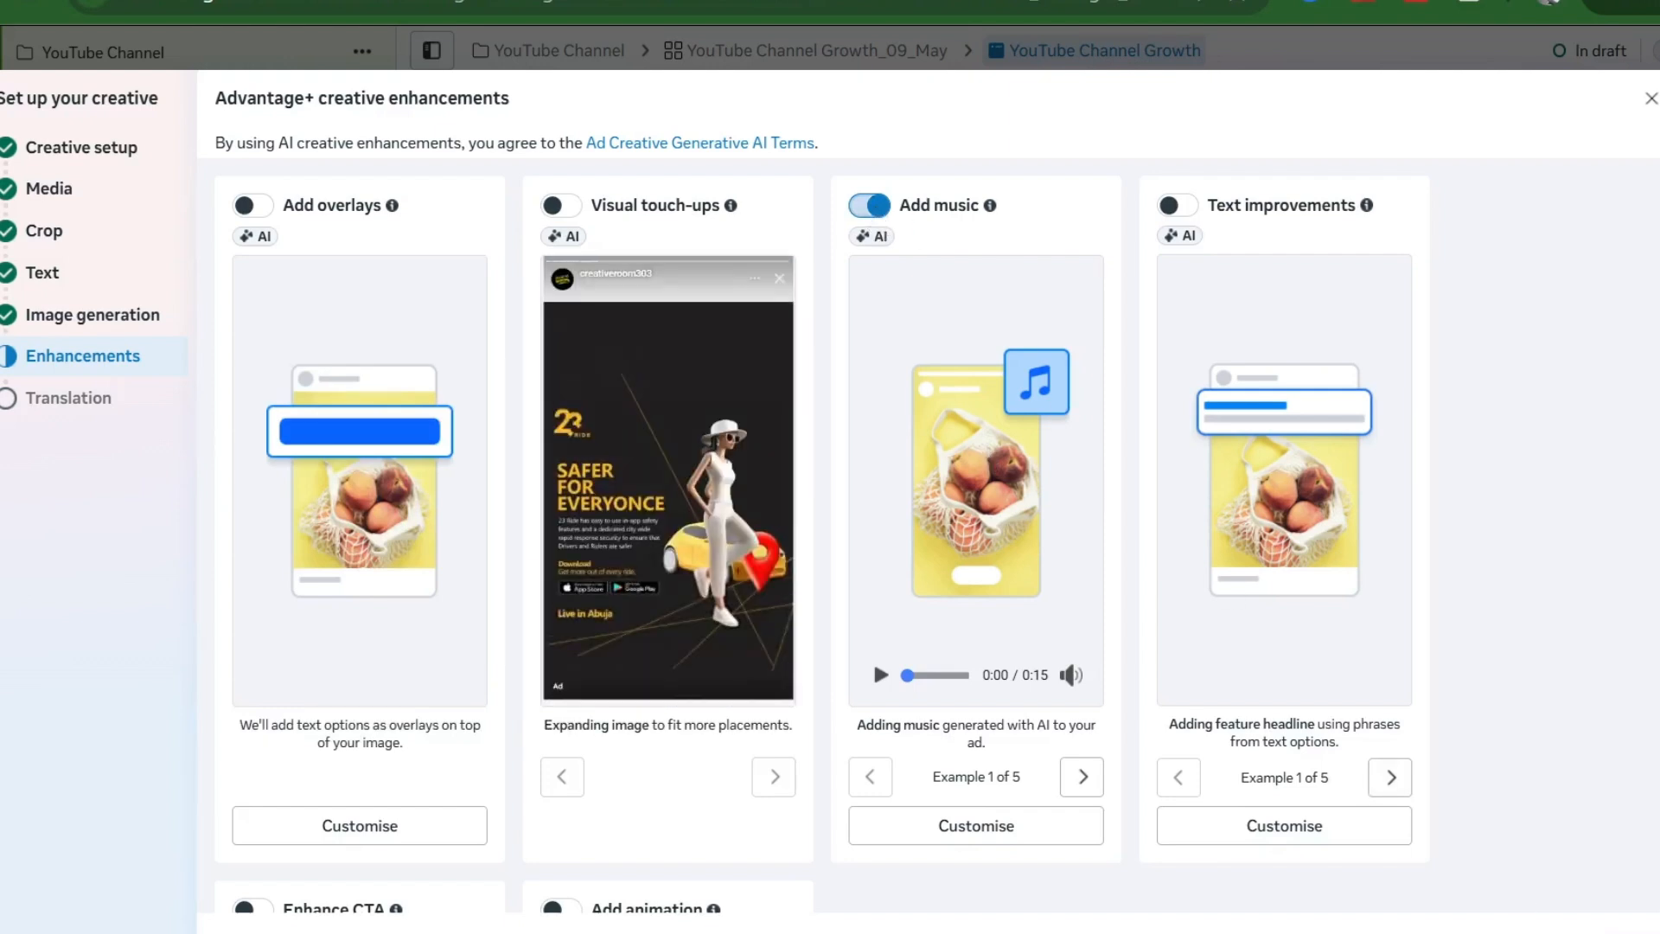
left_click(1630, 932)
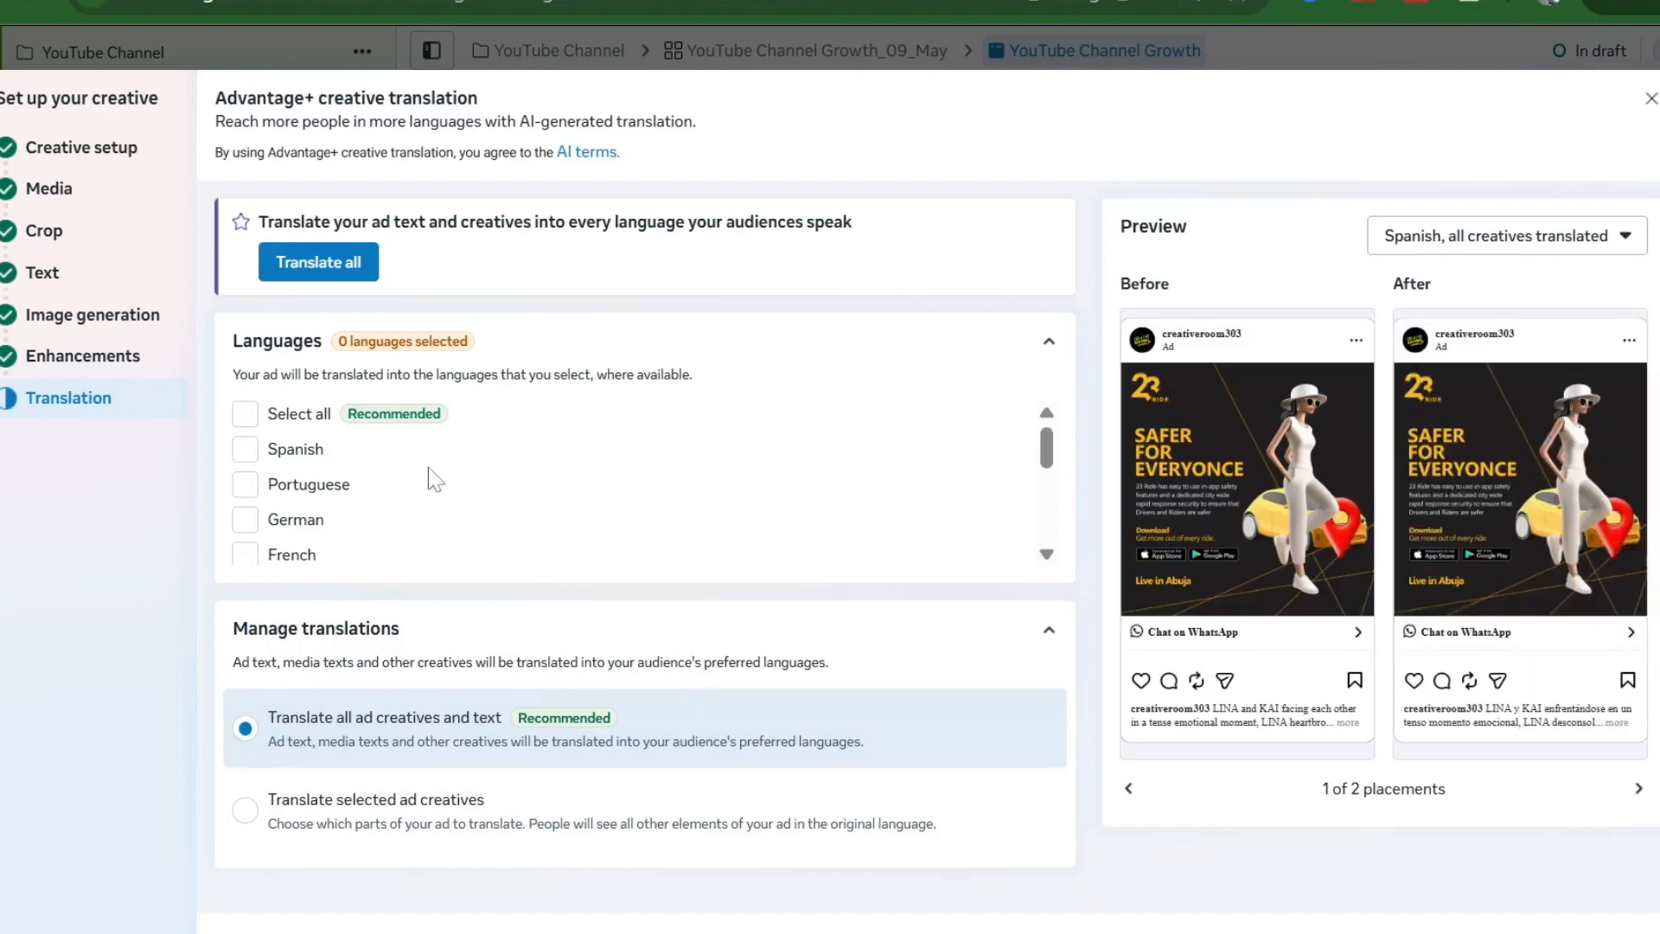
scroll(429, 468, "down", 3)
scroll(428, 466, "down", 3)
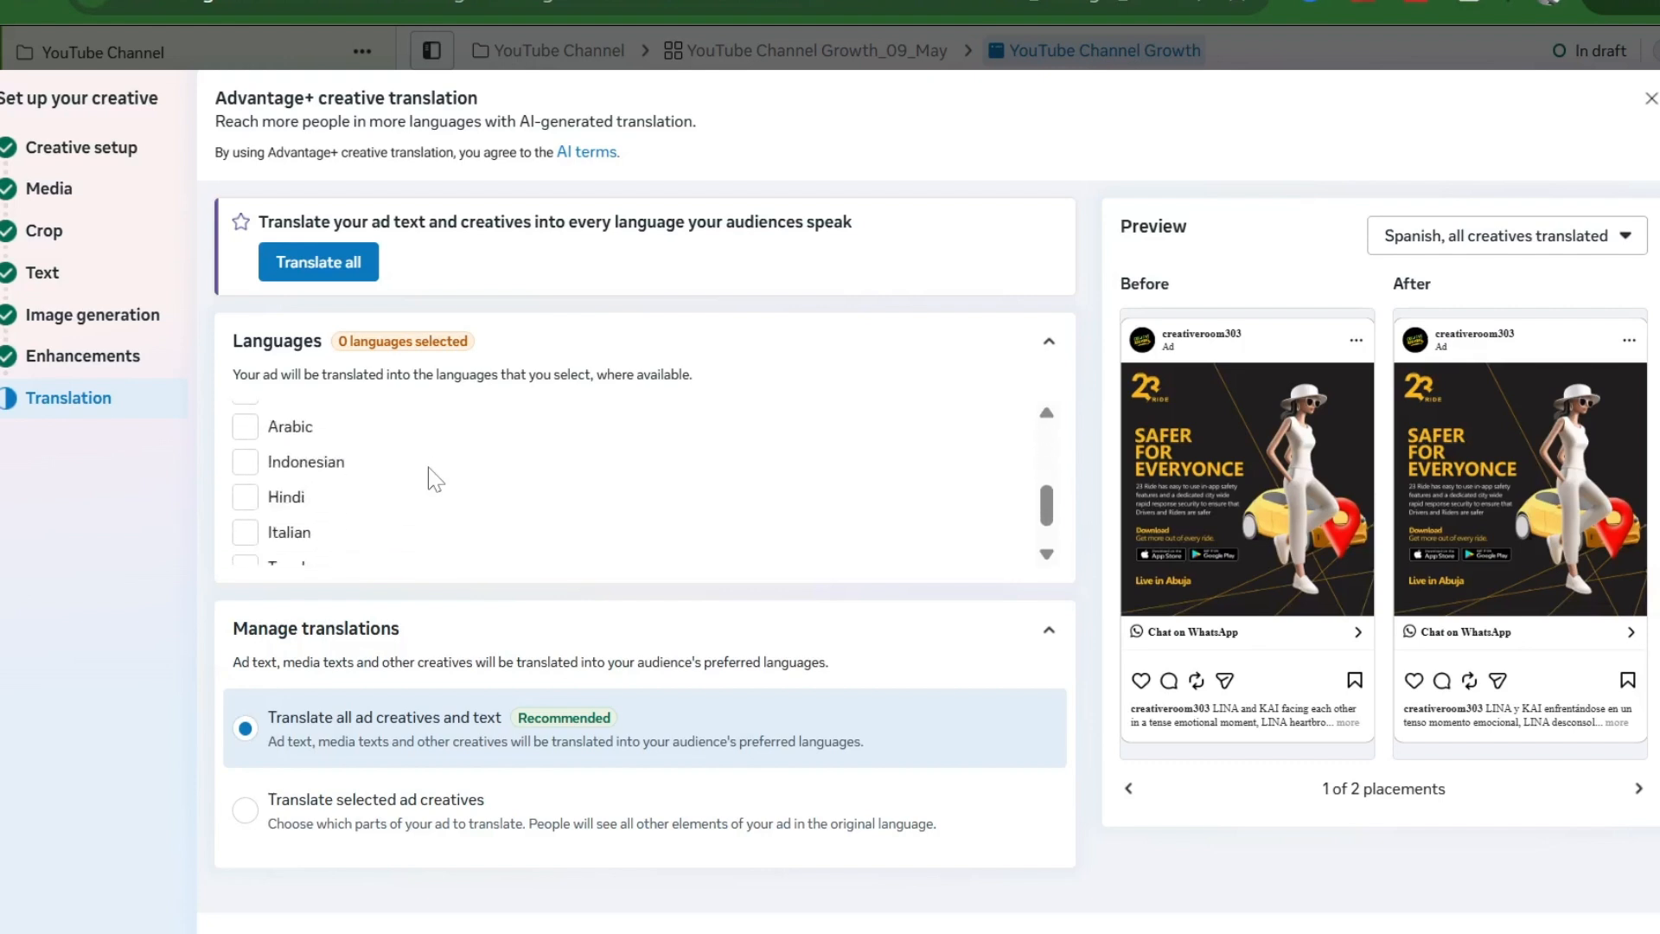
scroll(428, 467, "up", 6)
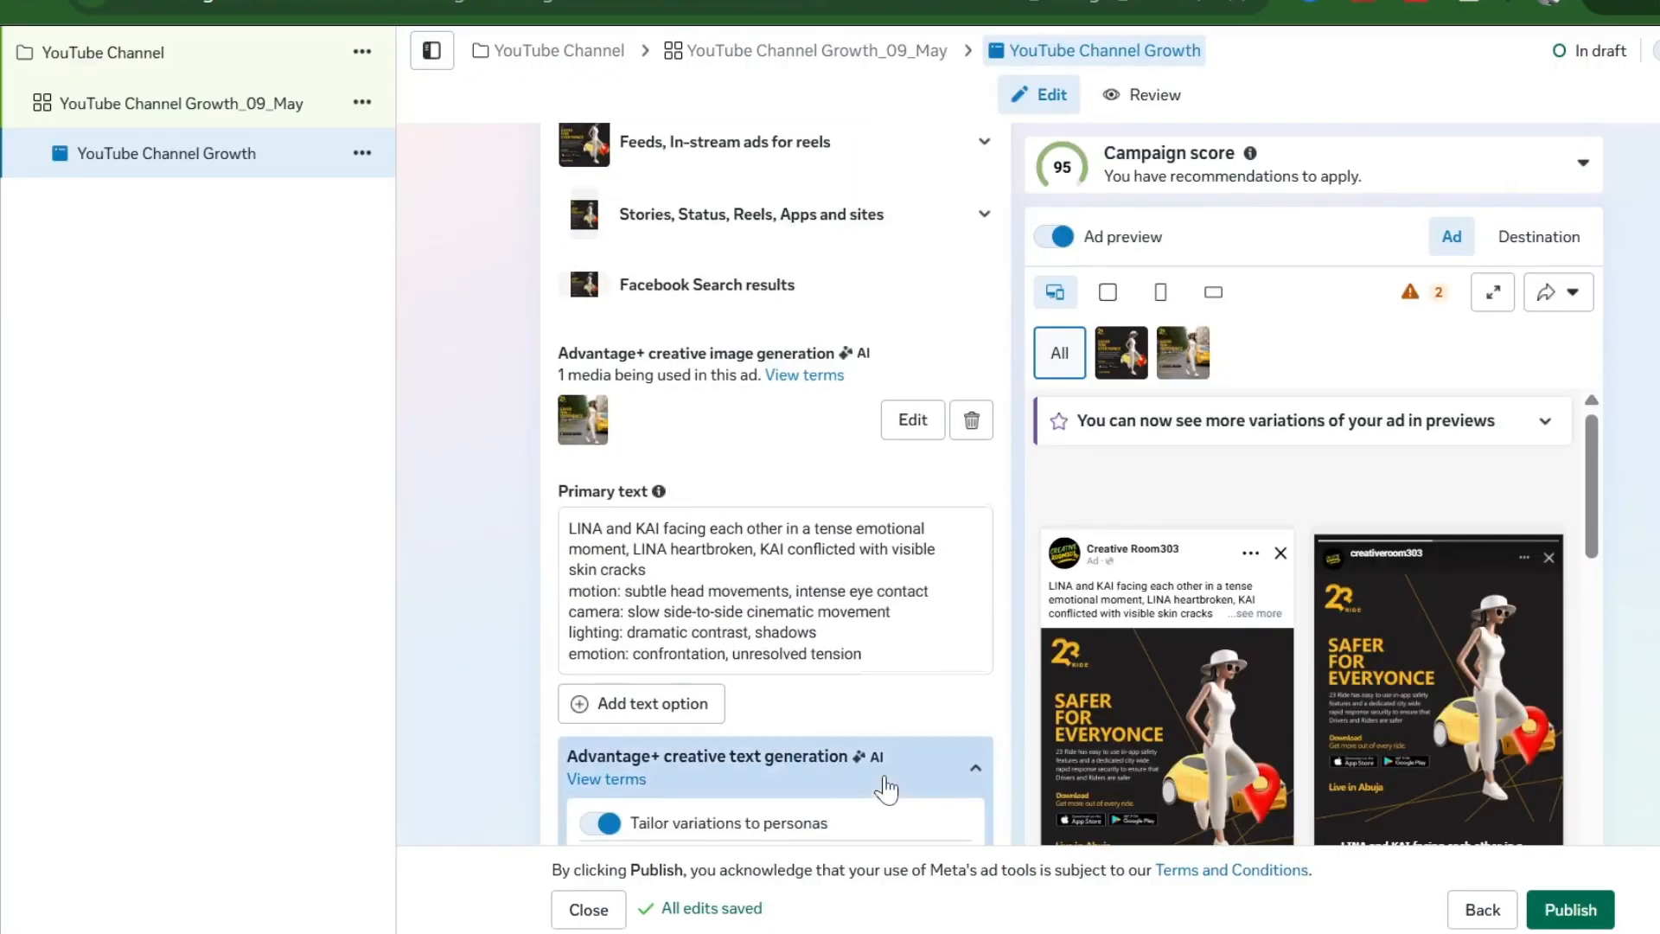
scroll(888, 786, "down", 3)
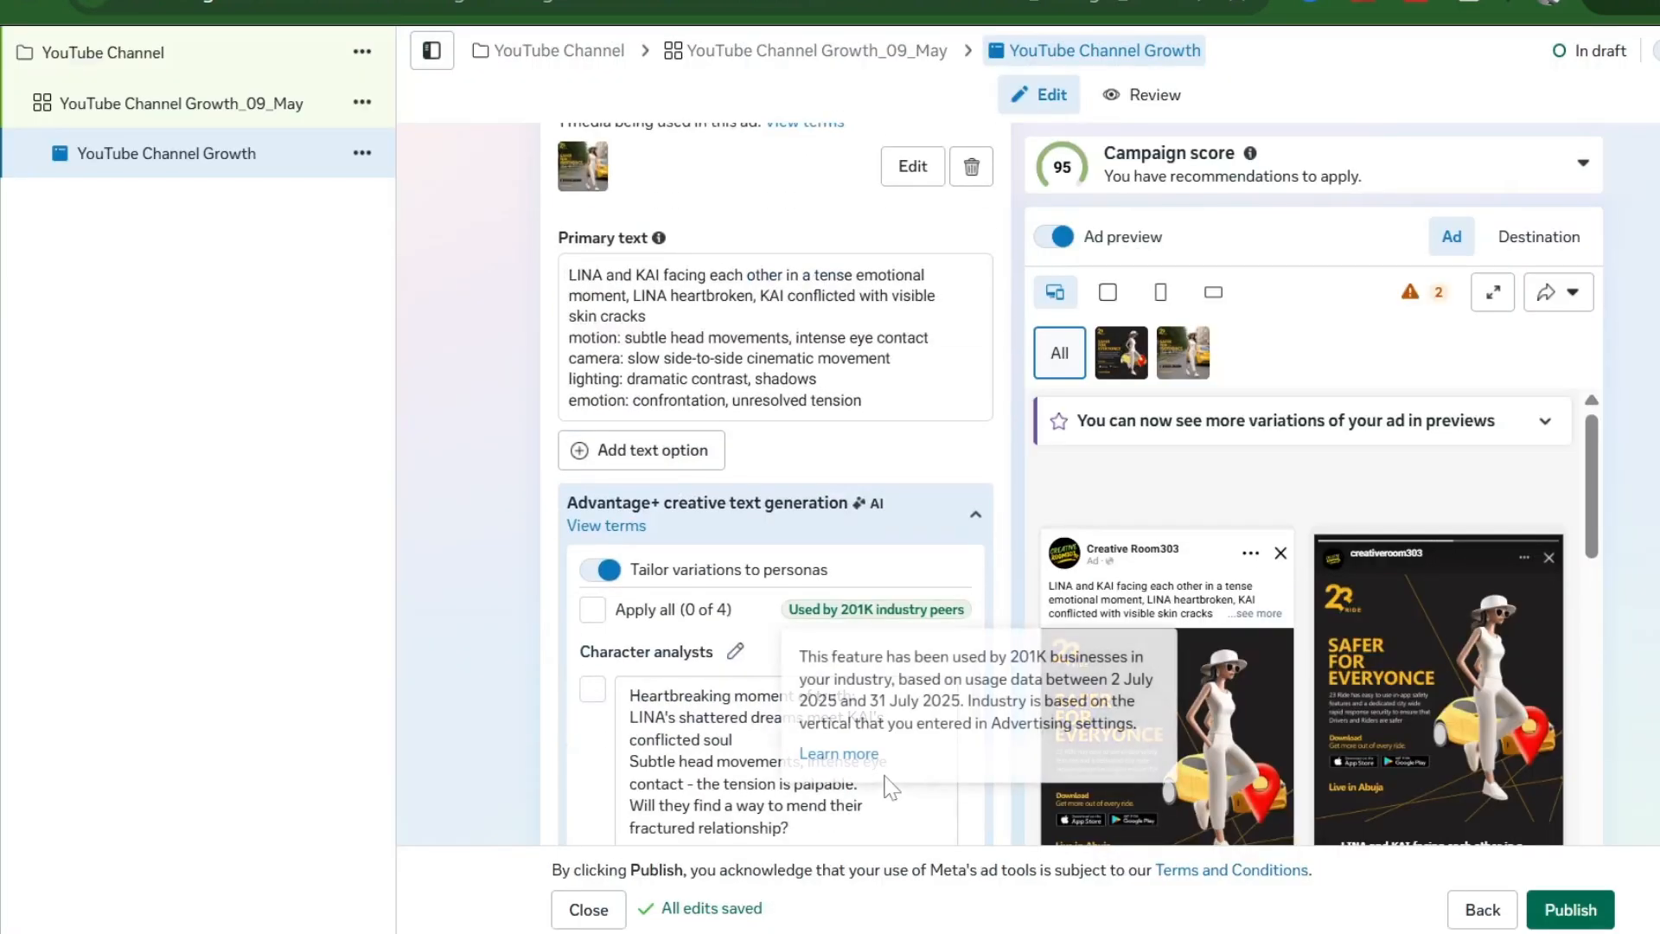
- Switch the Chat builder to the saved template 'Start conversations 04/05/2026'
scroll(744, 597, "down", 6)
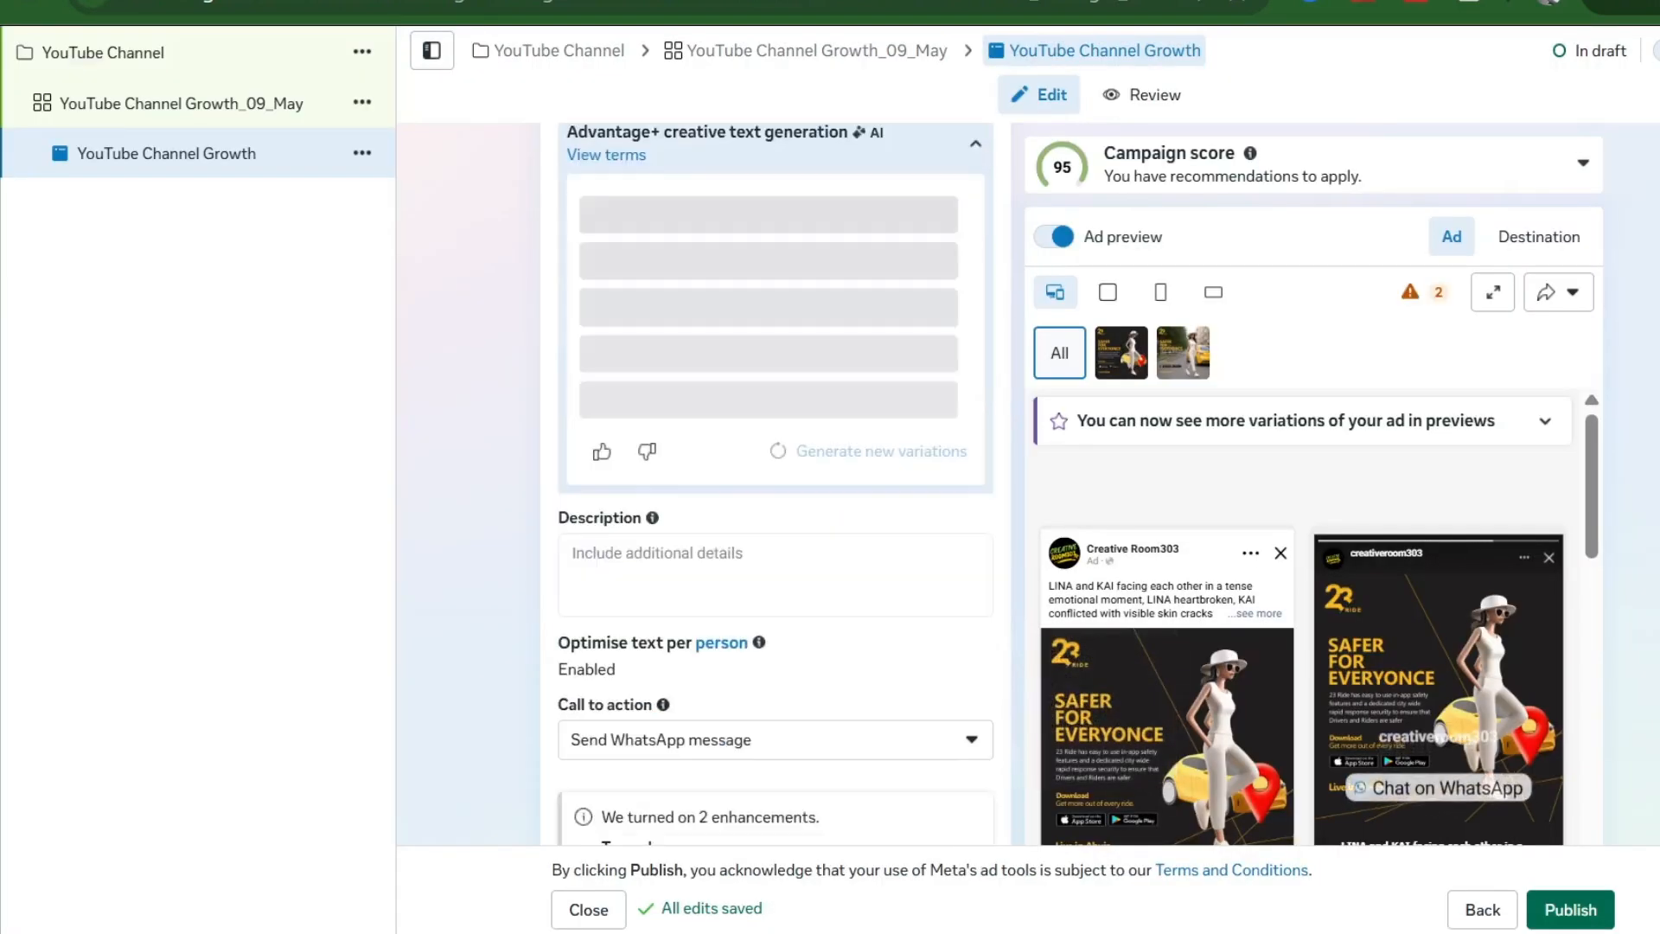
scroll(744, 597, "down", 1)
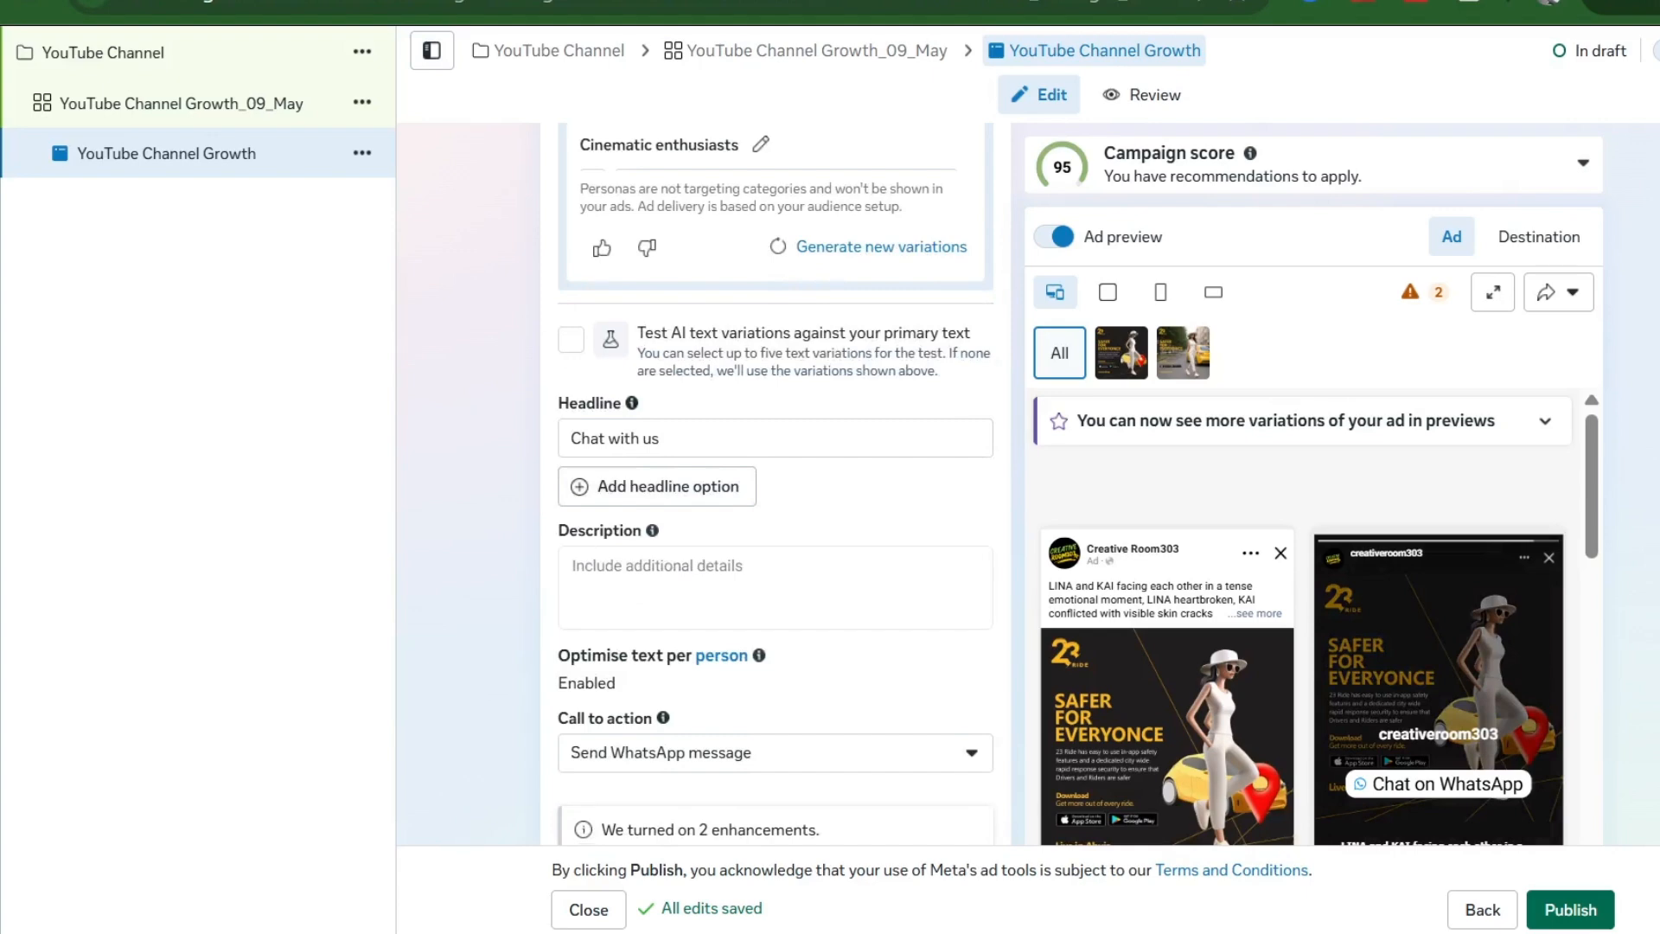
scroll(748, 598, "down", 1)
scroll(748, 598, "down", 6)
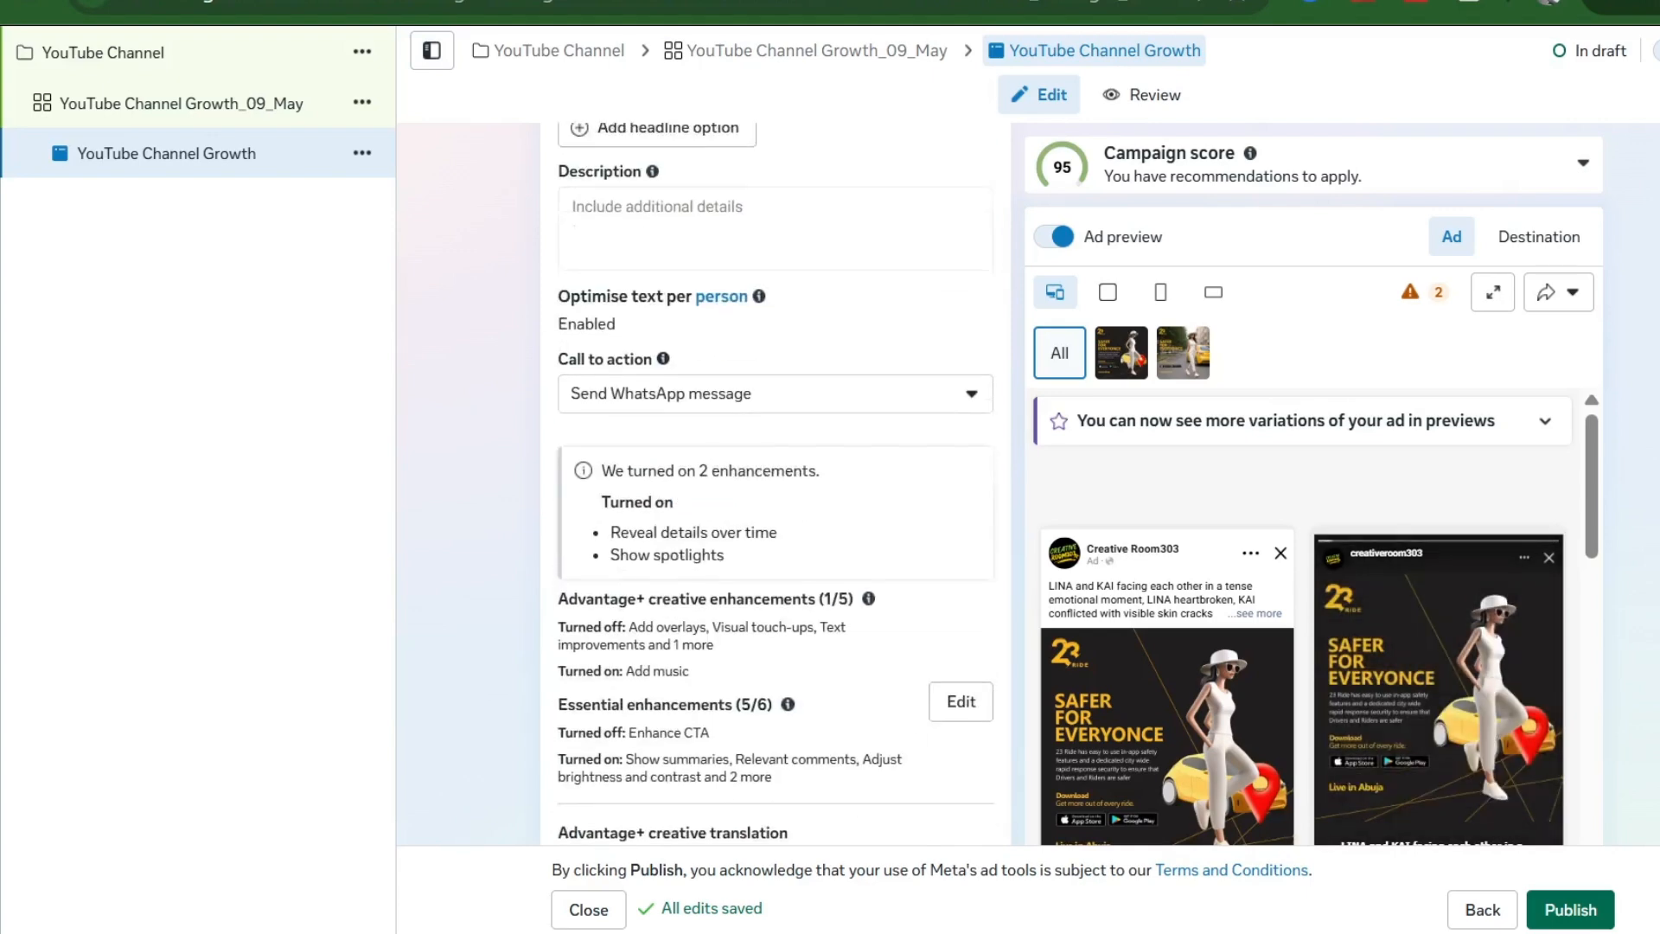
scroll(748, 597, "down", 4)
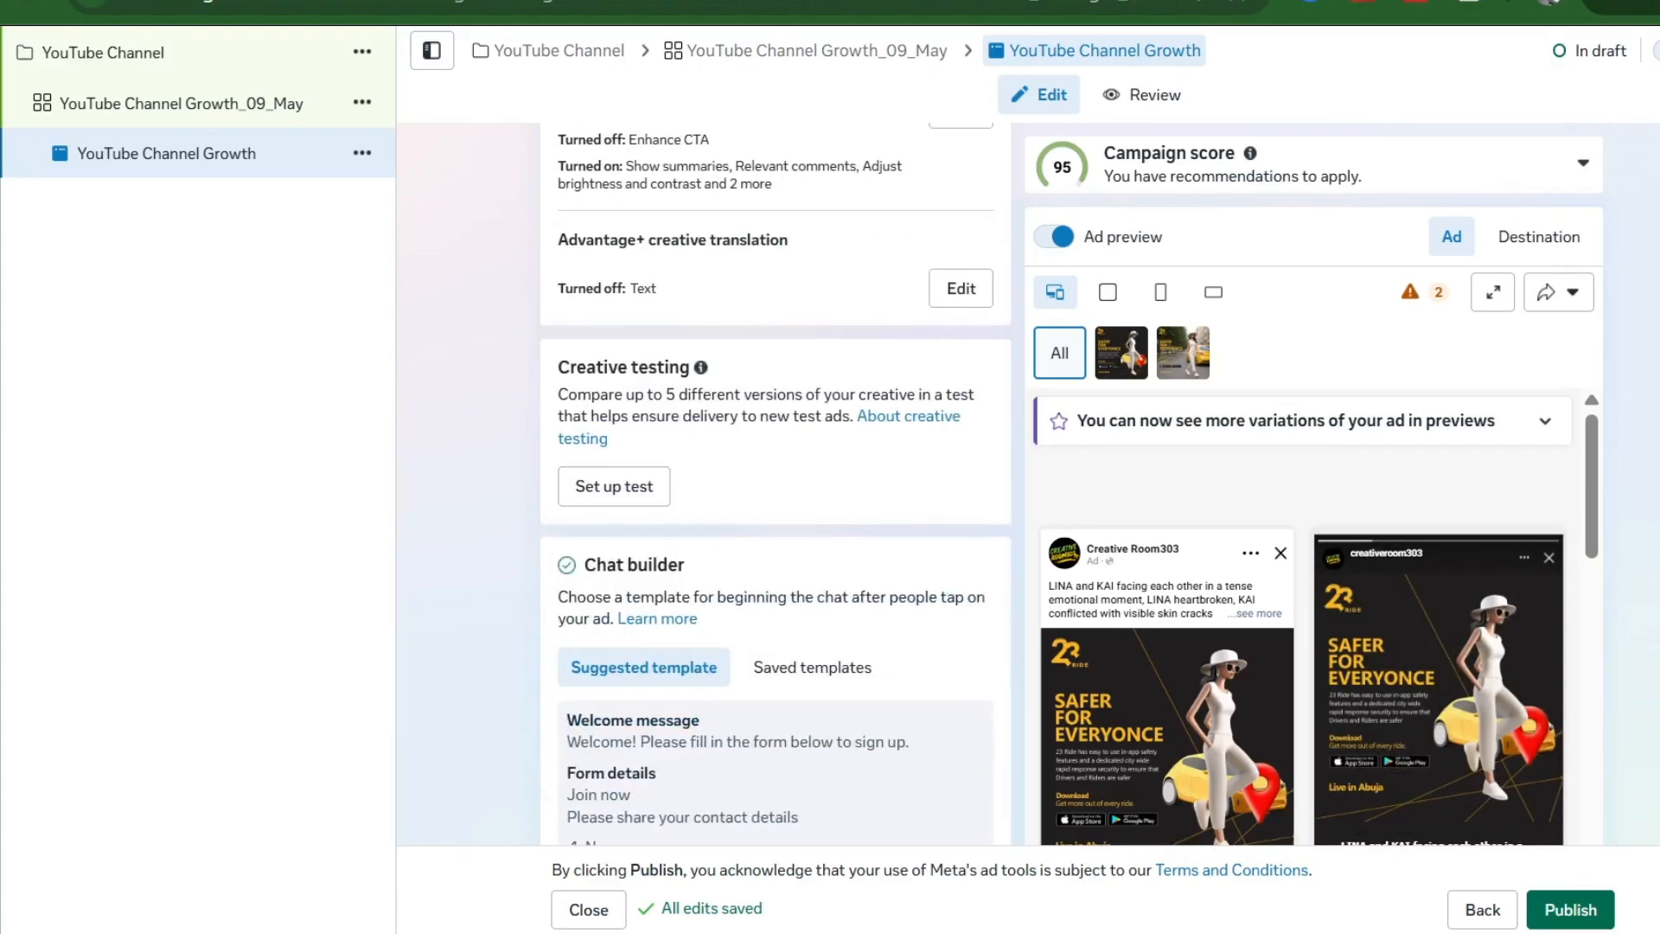
scroll(748, 597, "up", 2)
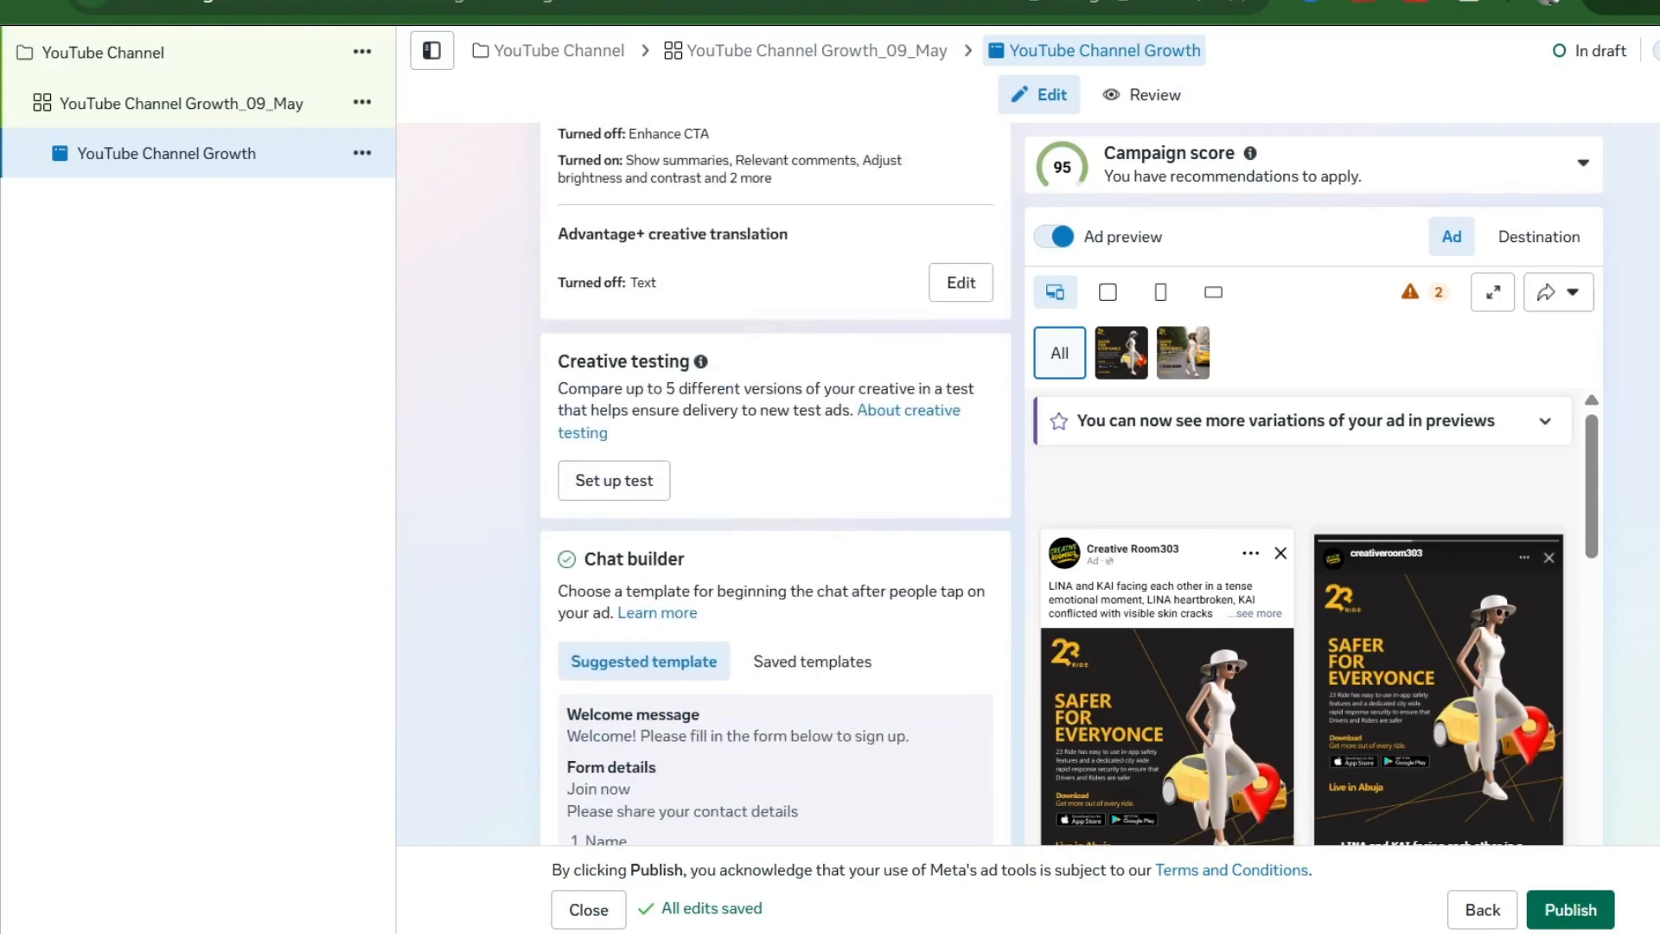
scroll(703, 600, "down", 4)
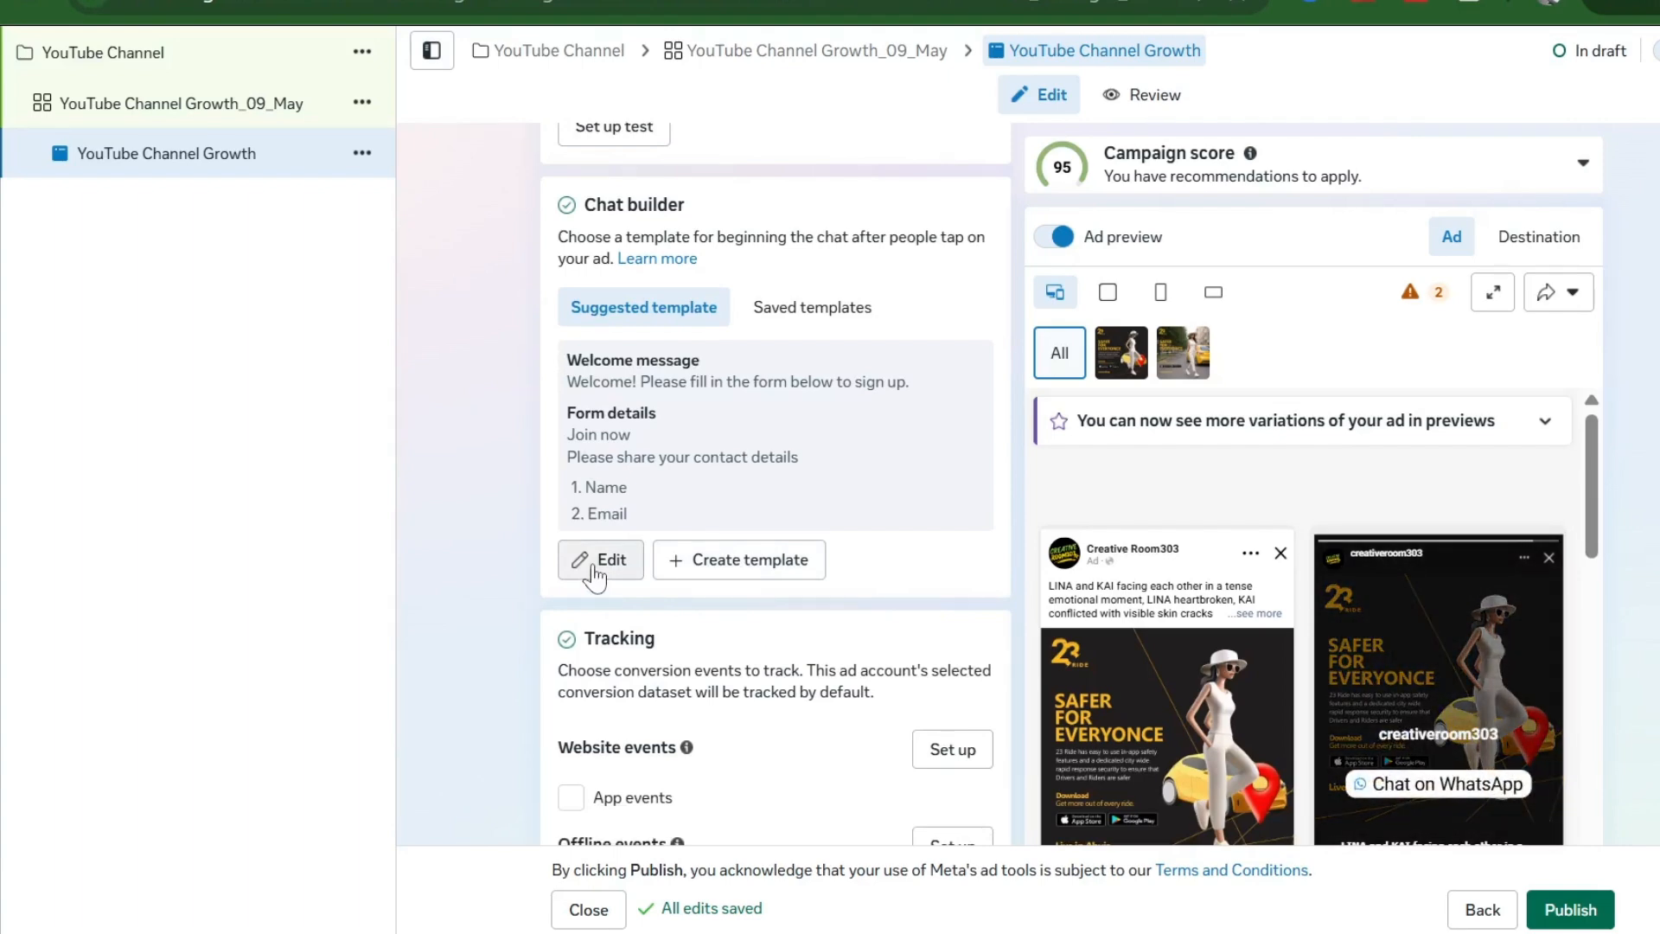
left_click(593, 564)
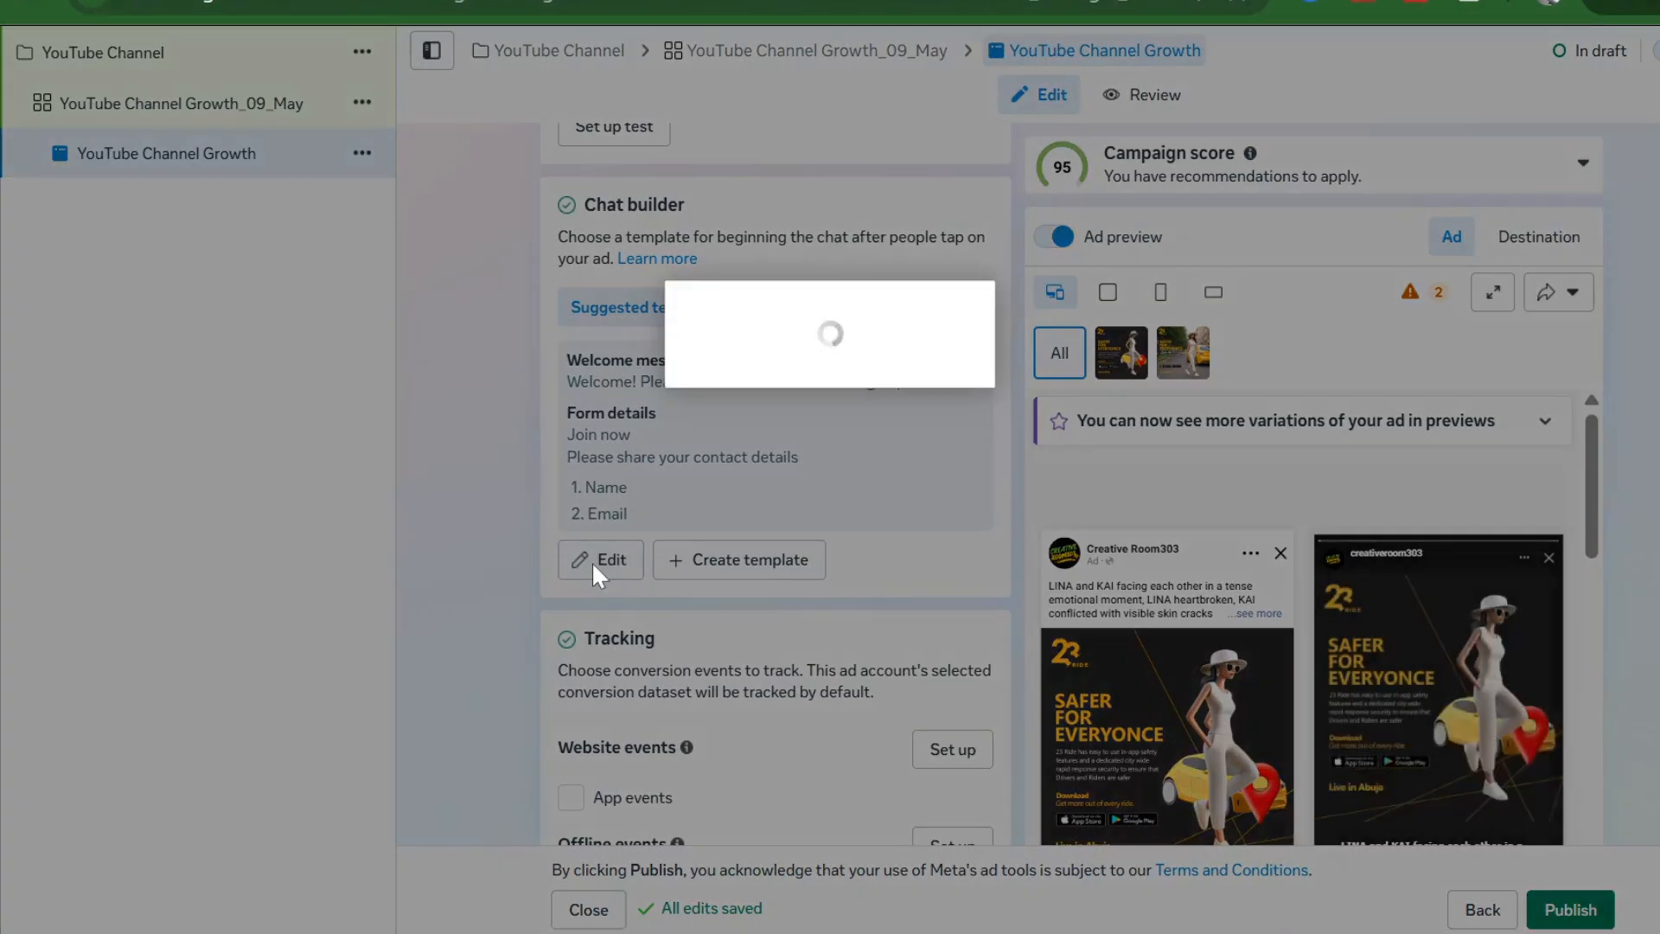
scroll(848, 370, "down", 4)
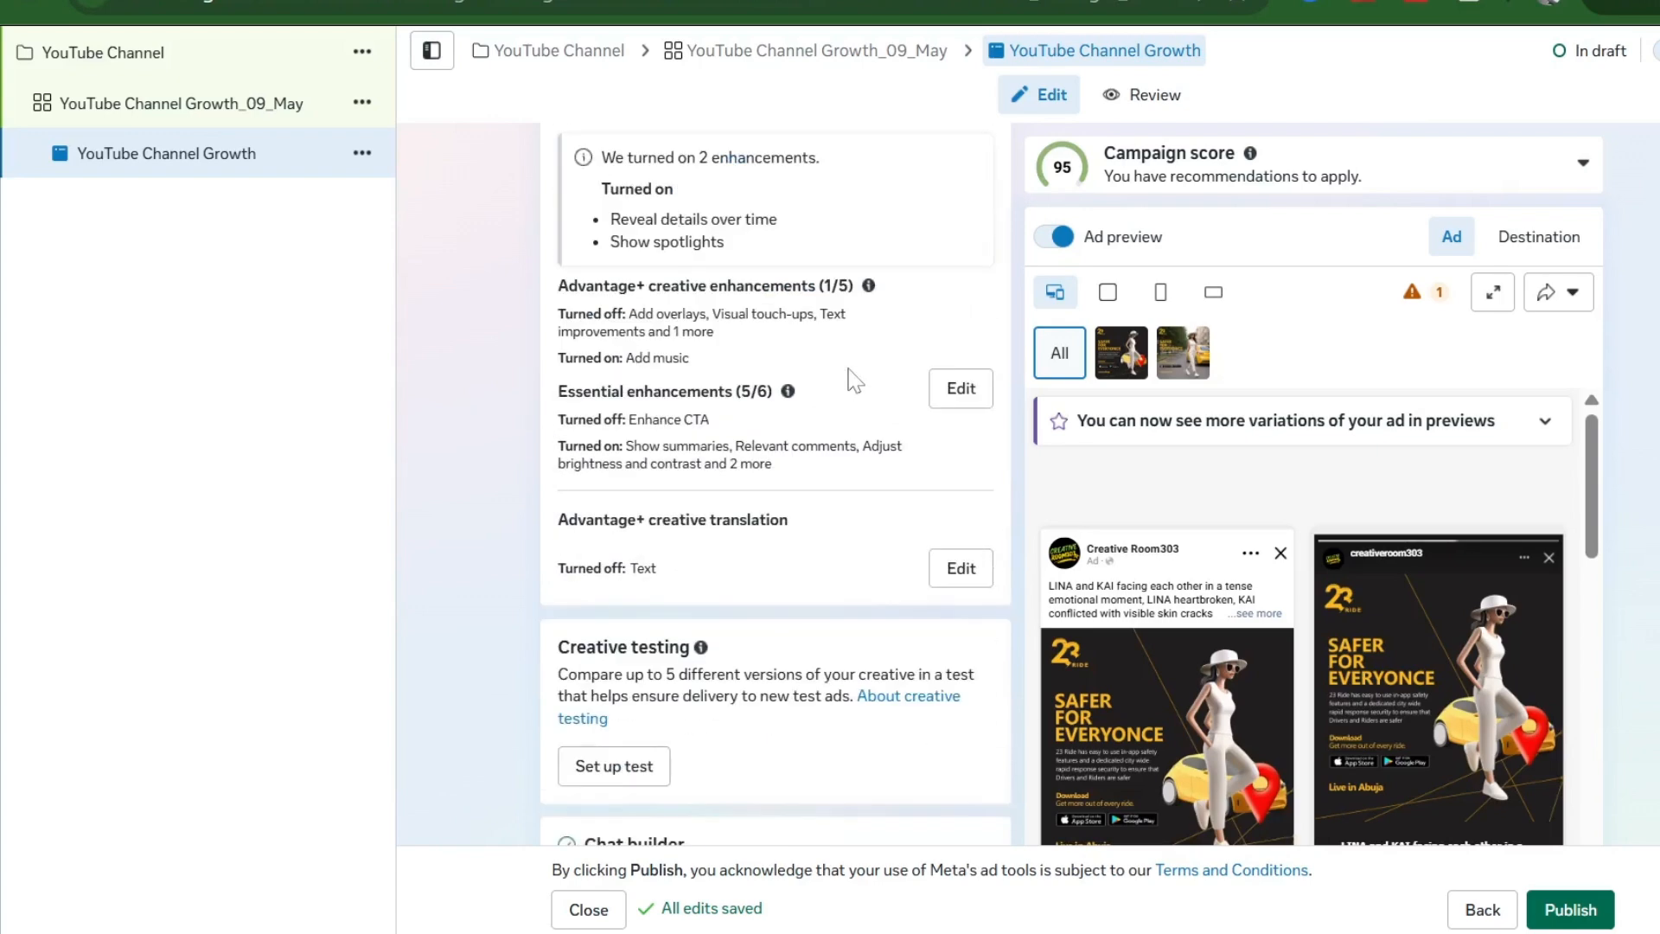
scroll(848, 370, "up", 2)
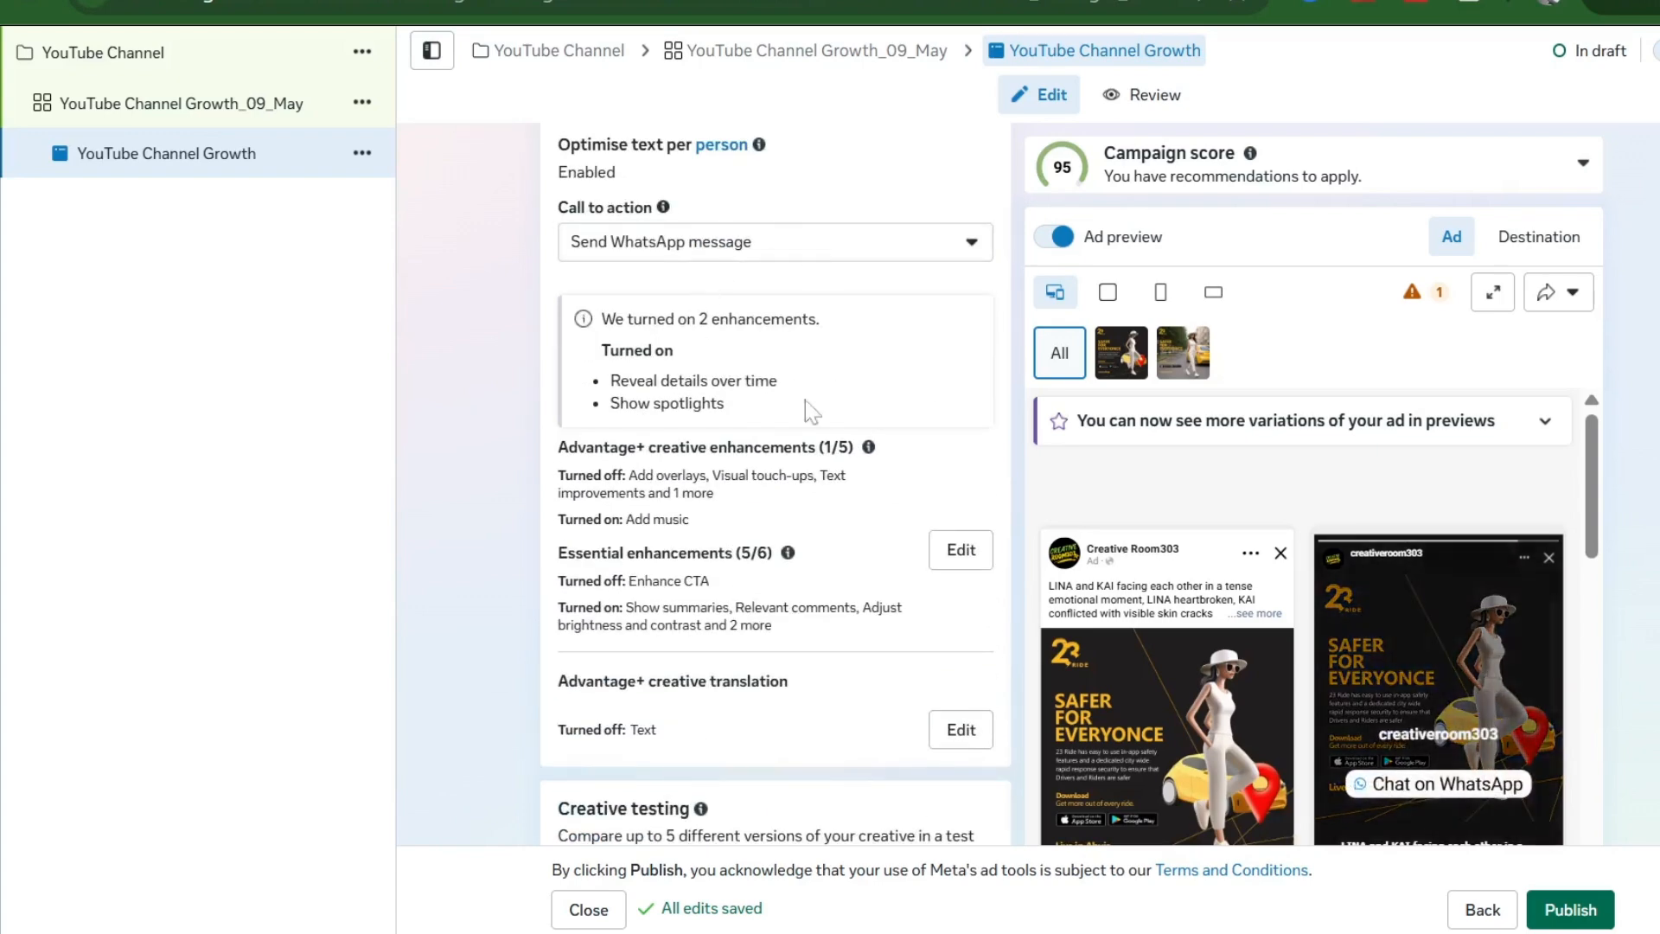
scroll(810, 521, "down", 7)
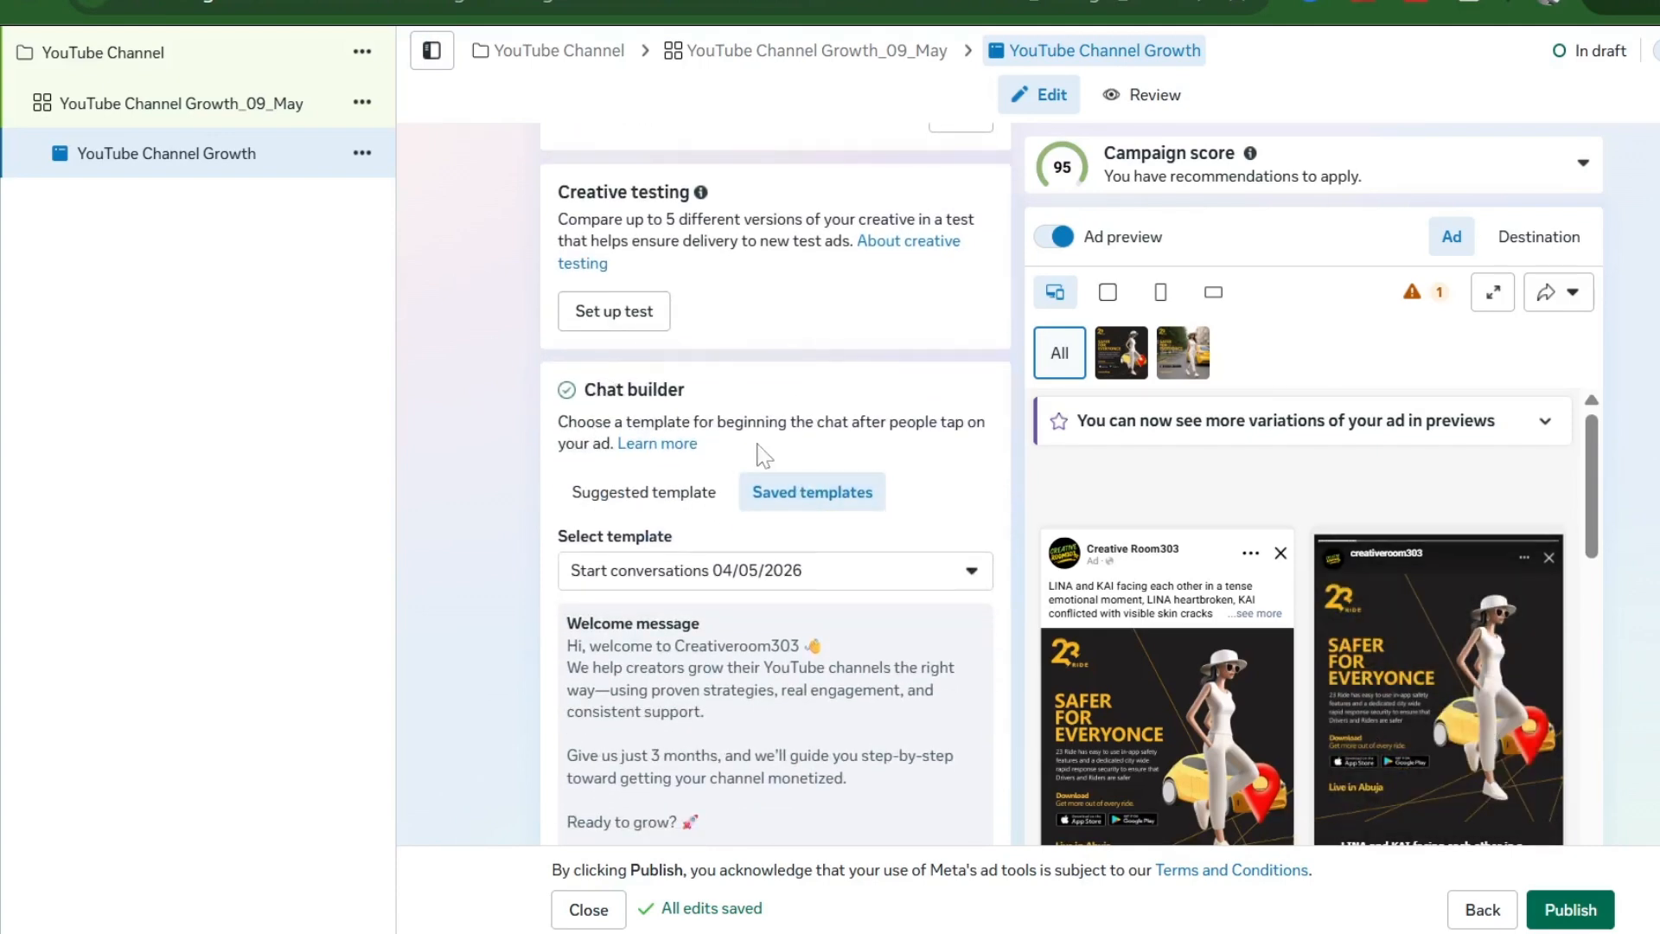
scroll(761, 453, "down", 3)
scroll(760, 453, "down", 1)
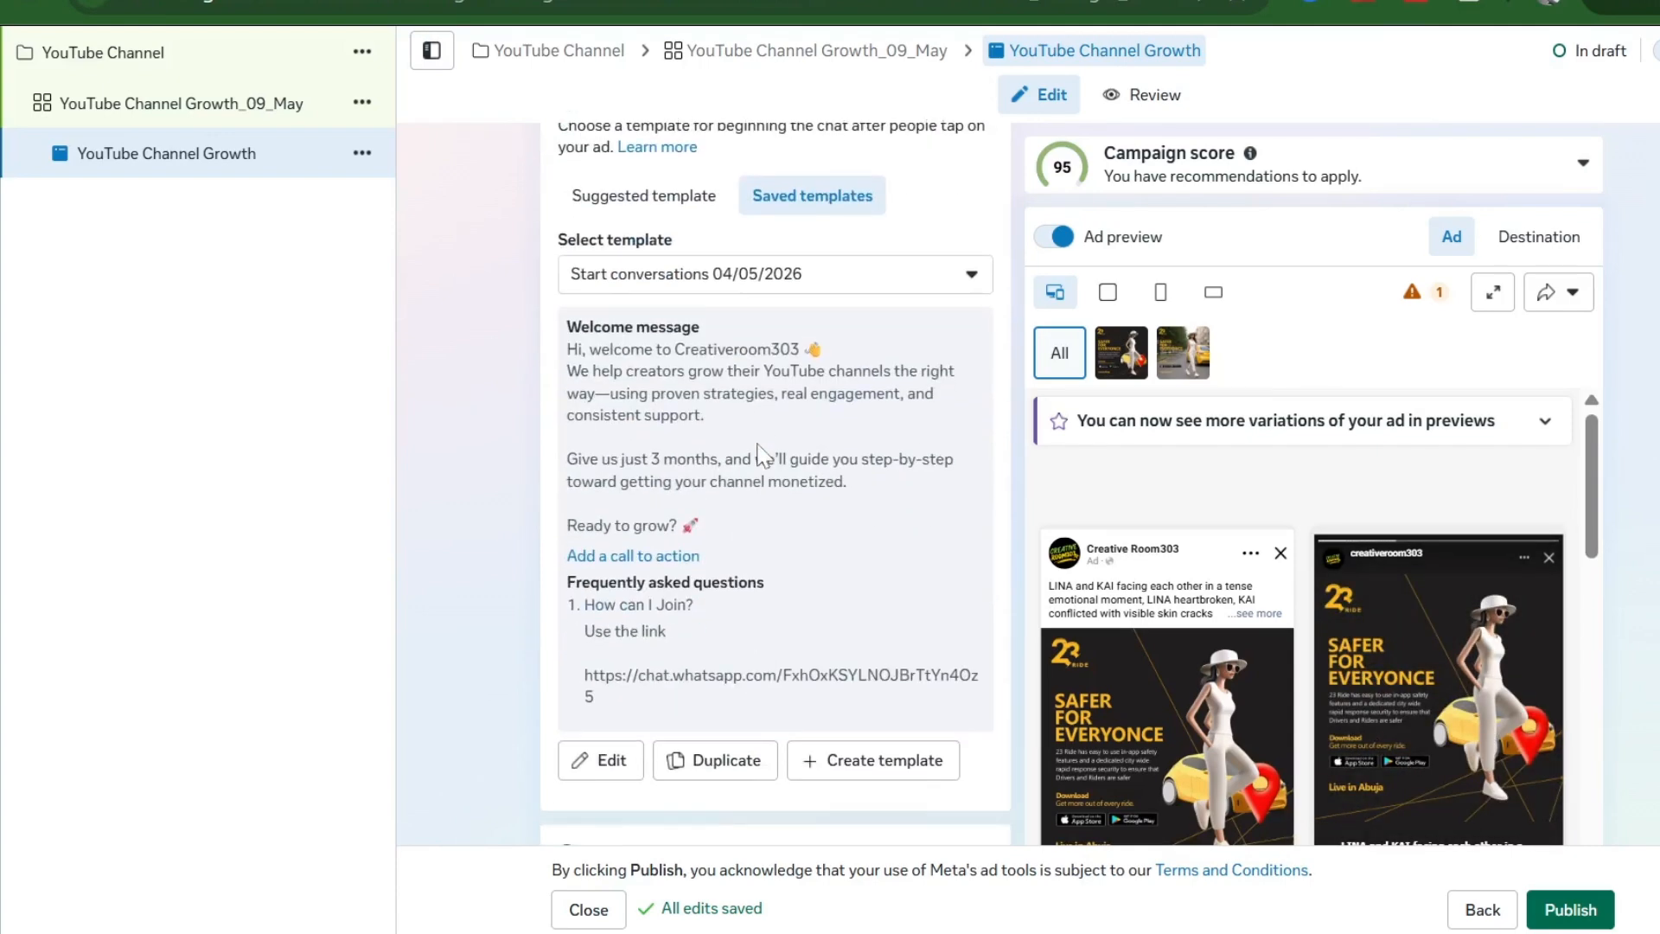
scroll(761, 453, "down", 1)
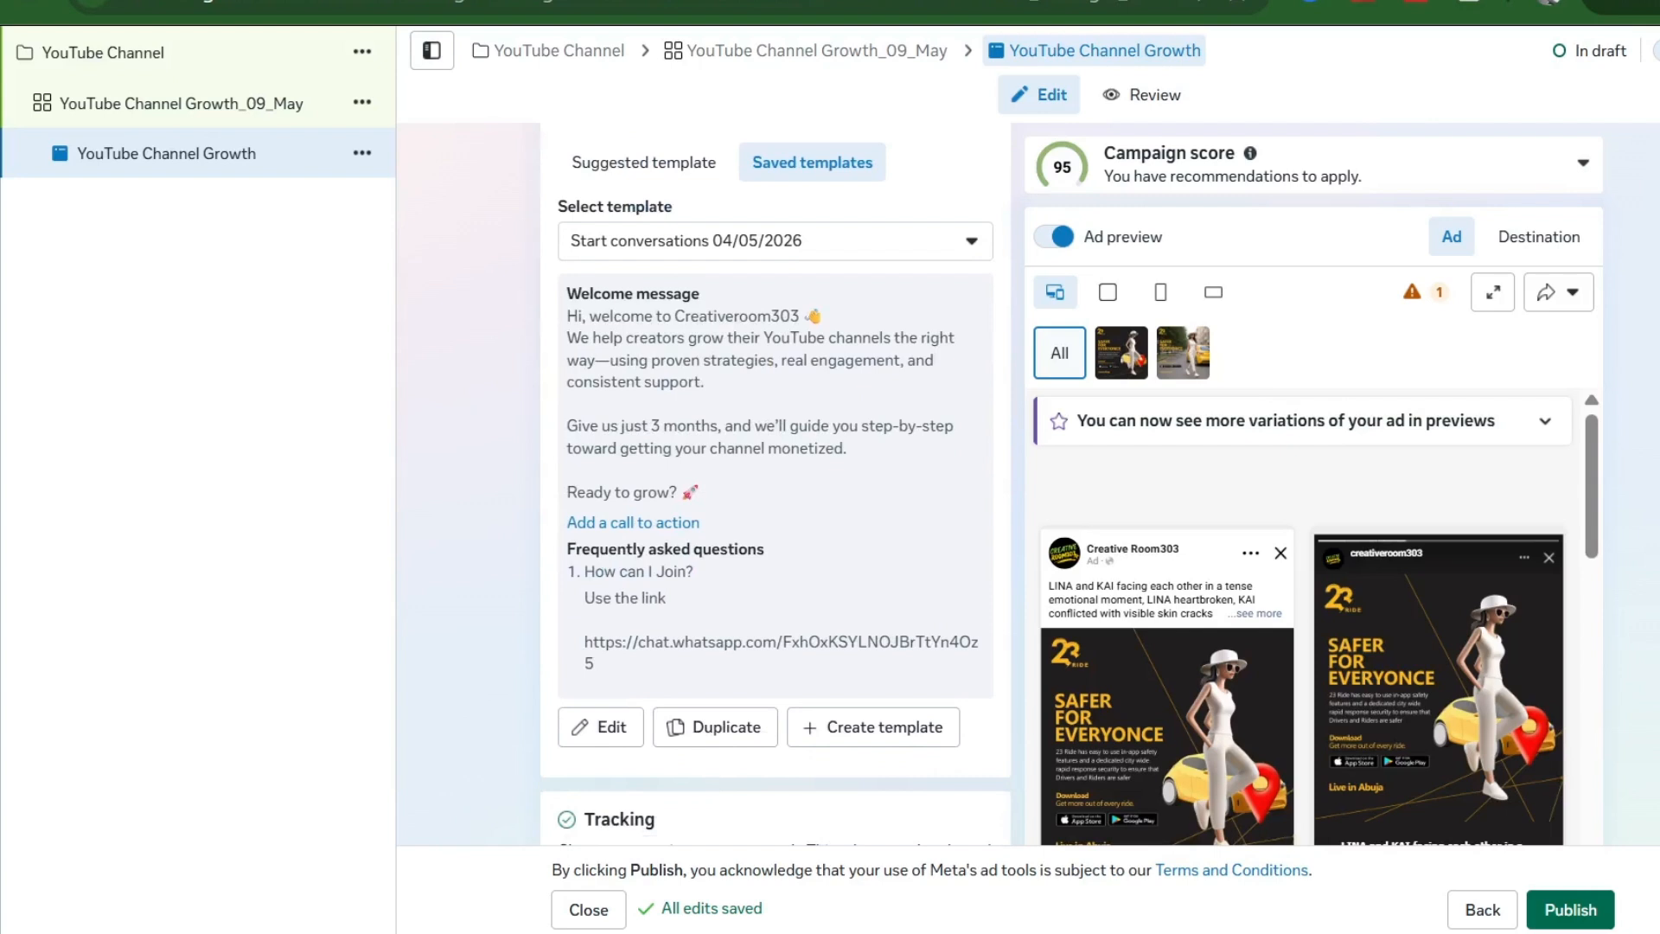
- Give the welcome message a Visit website call to action, with the Website URL field selected
left_click(603, 730)
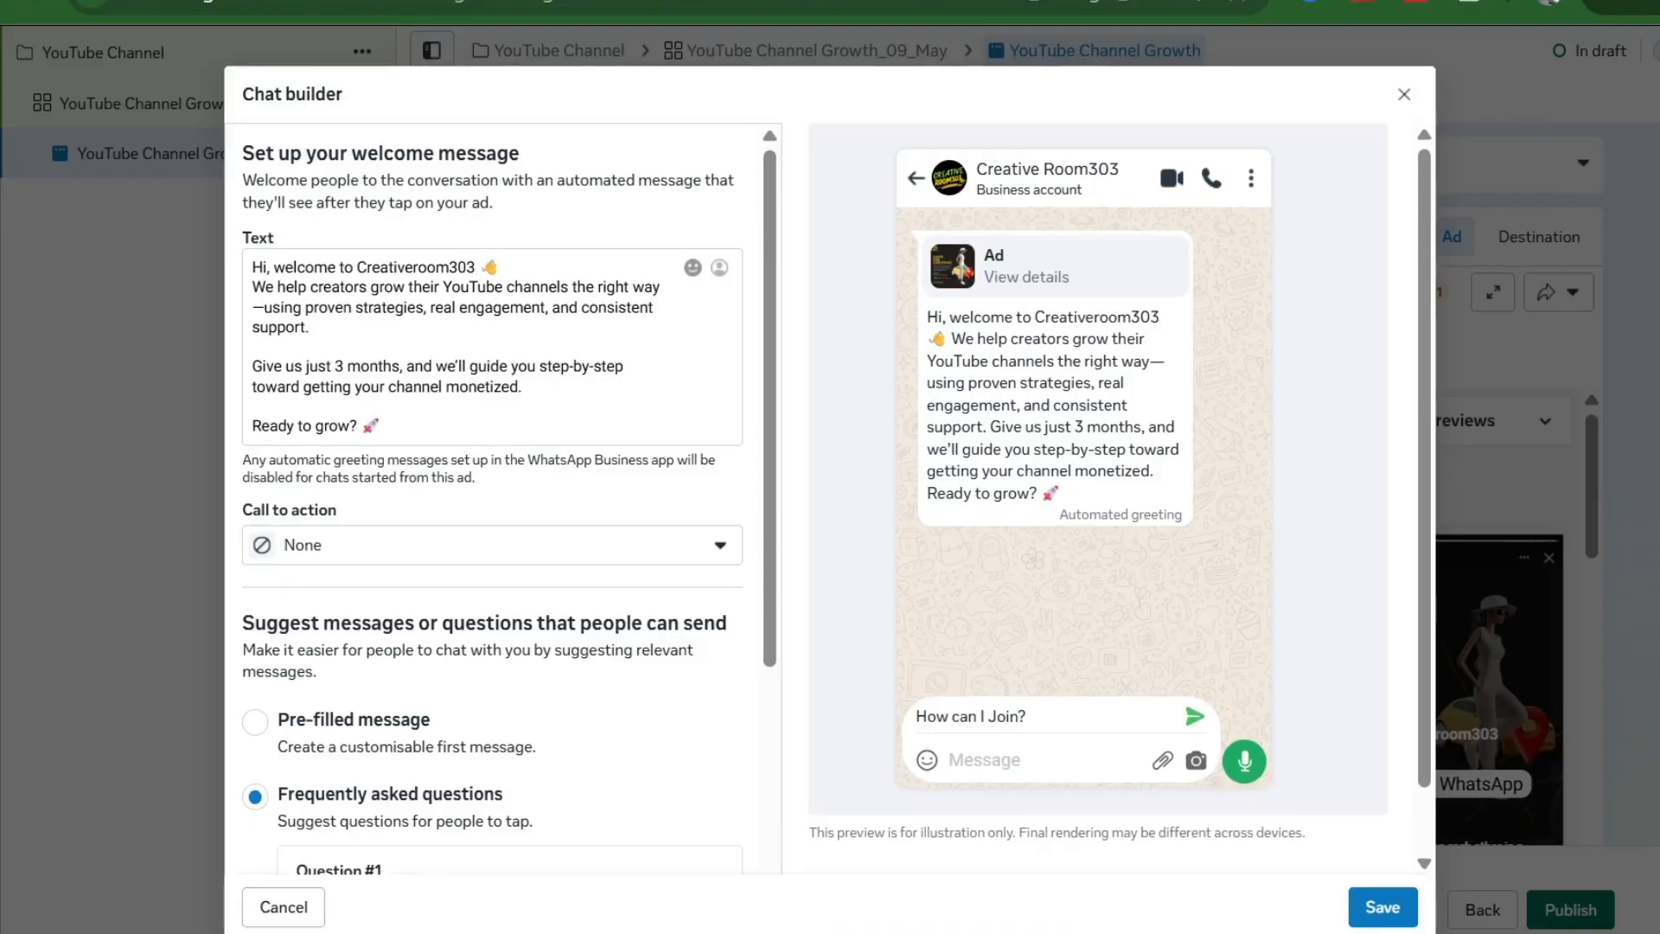
left_click(446, 387)
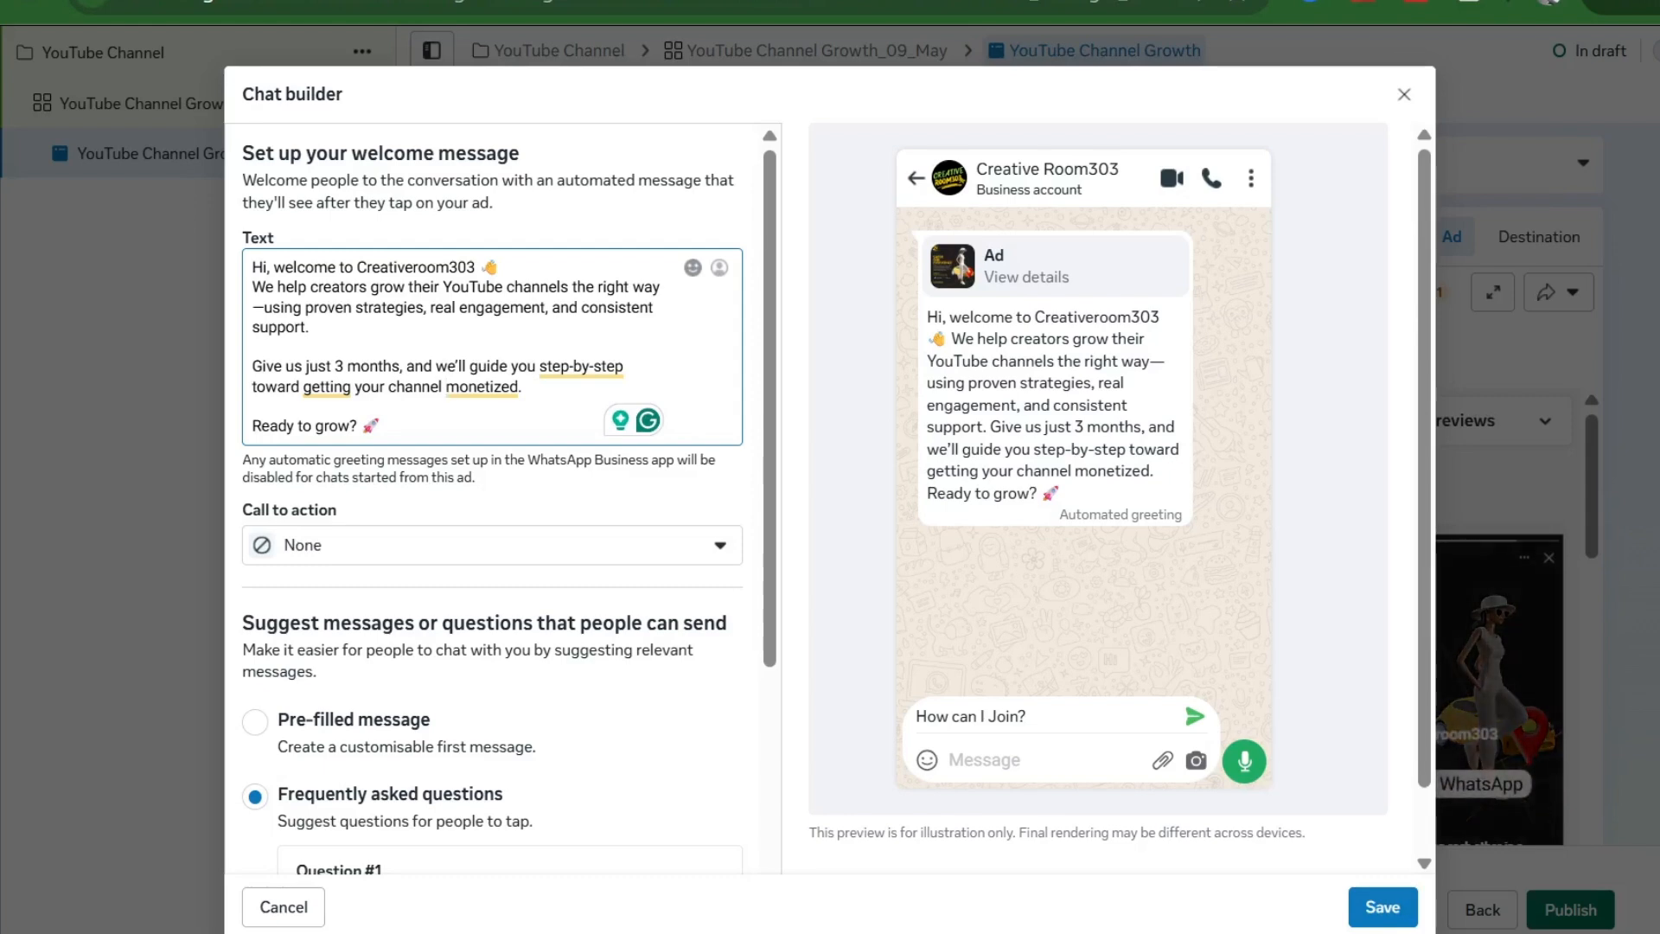
scroll(444, 400, "down", 2)
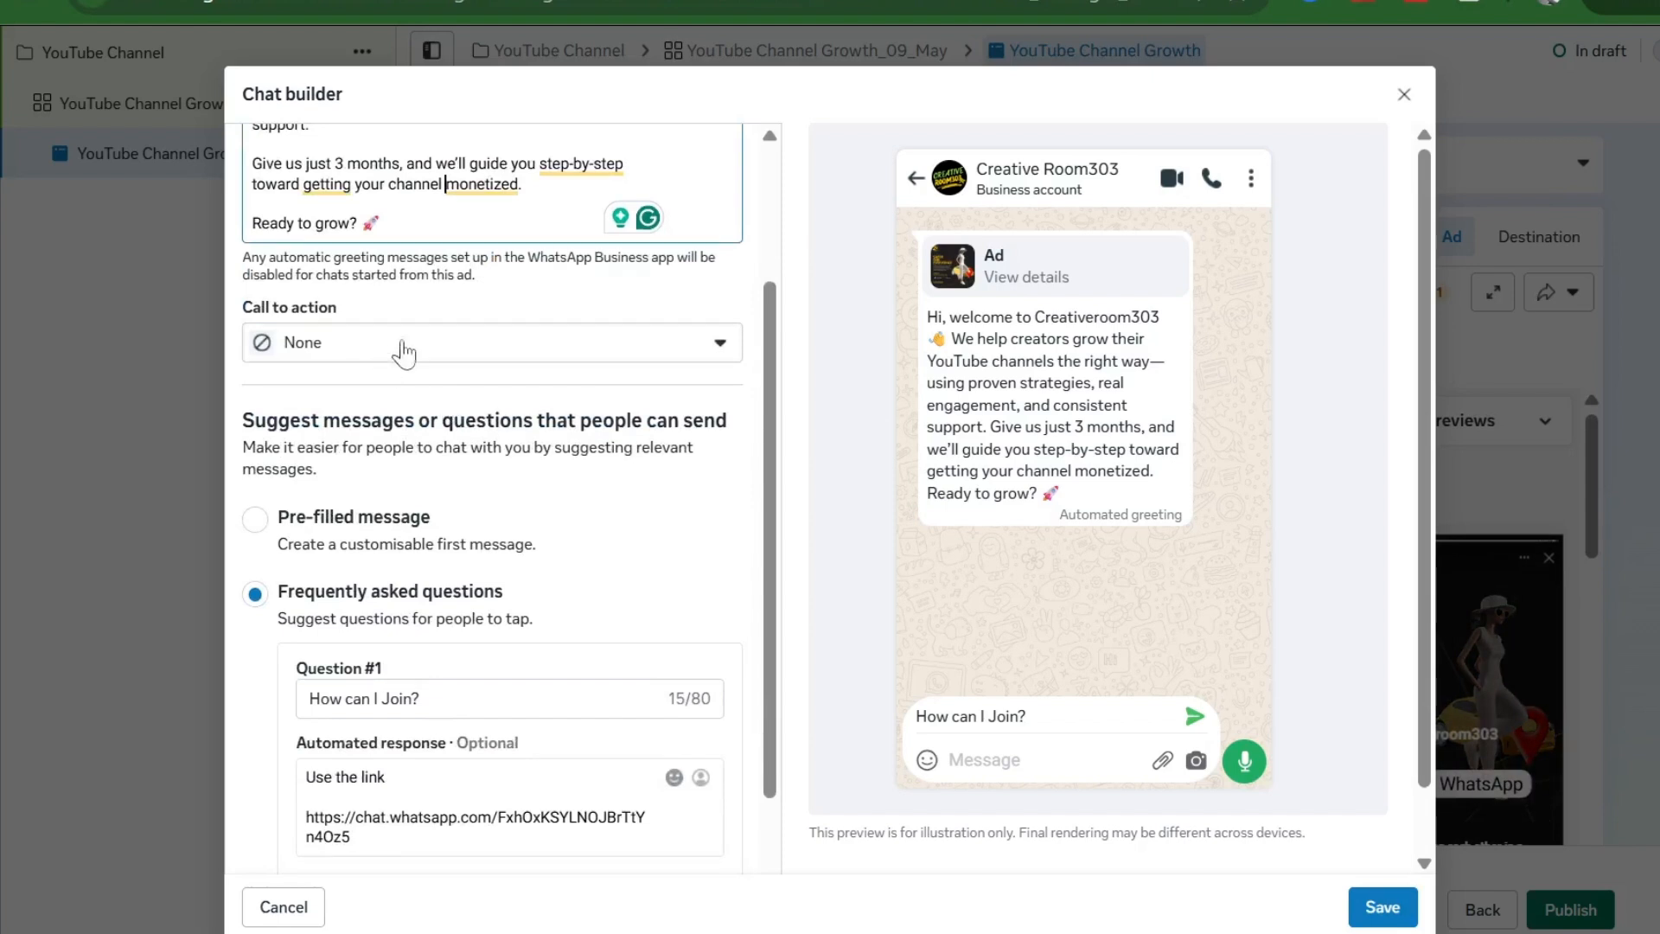
left_click(522, 345)
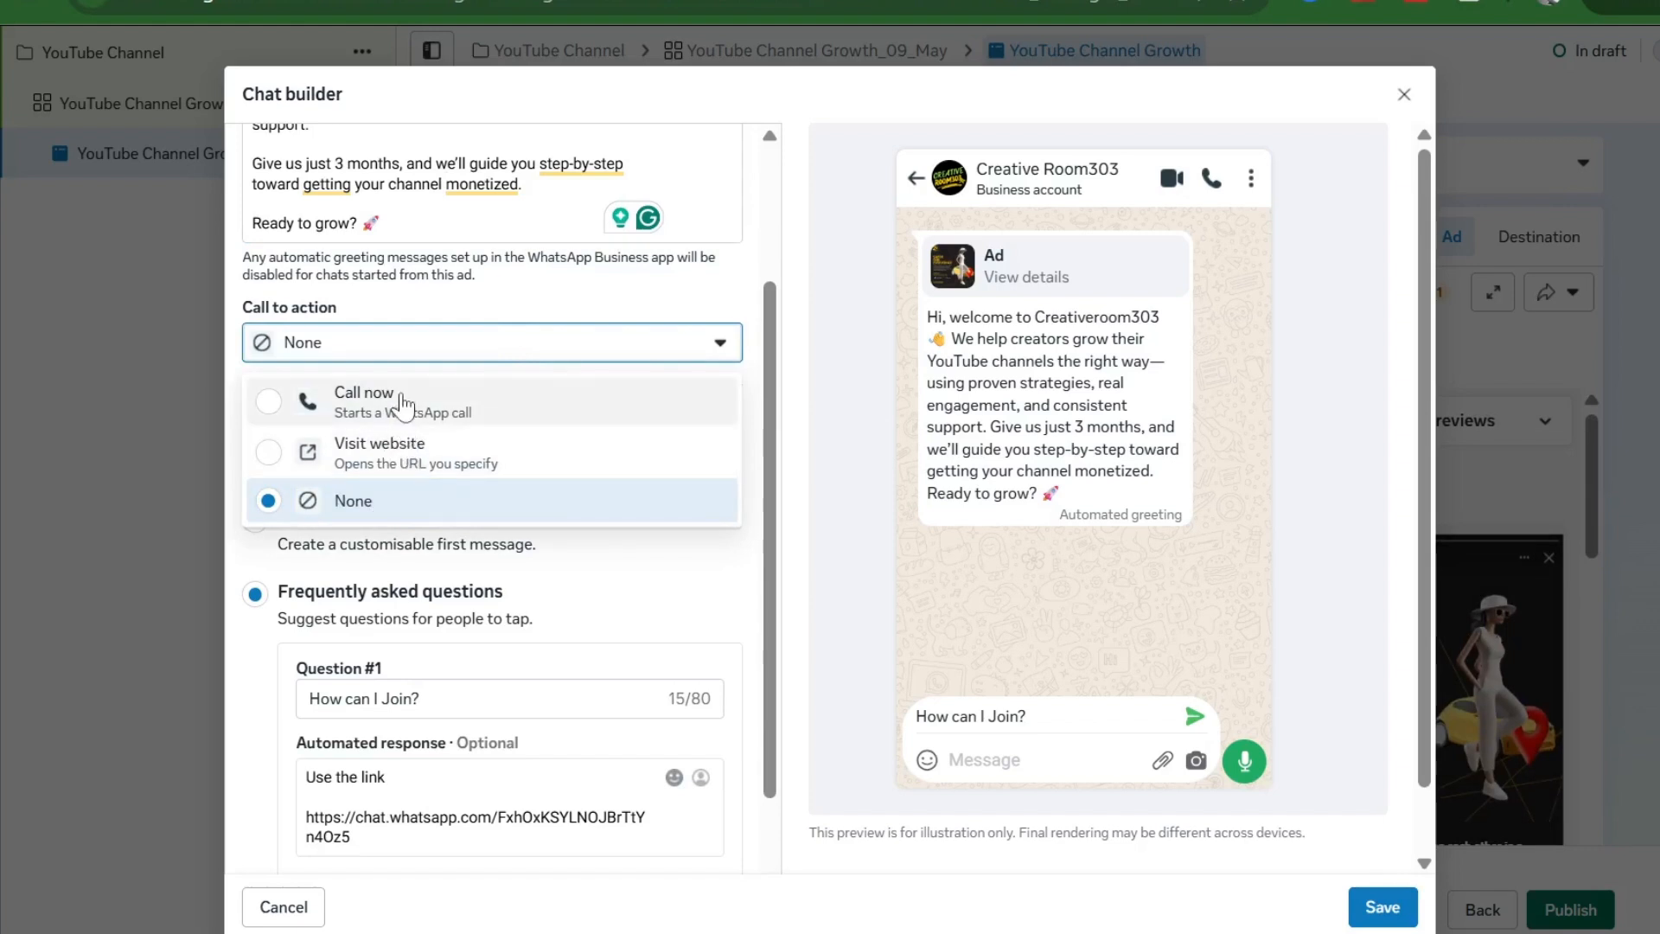
left_click(384, 465)
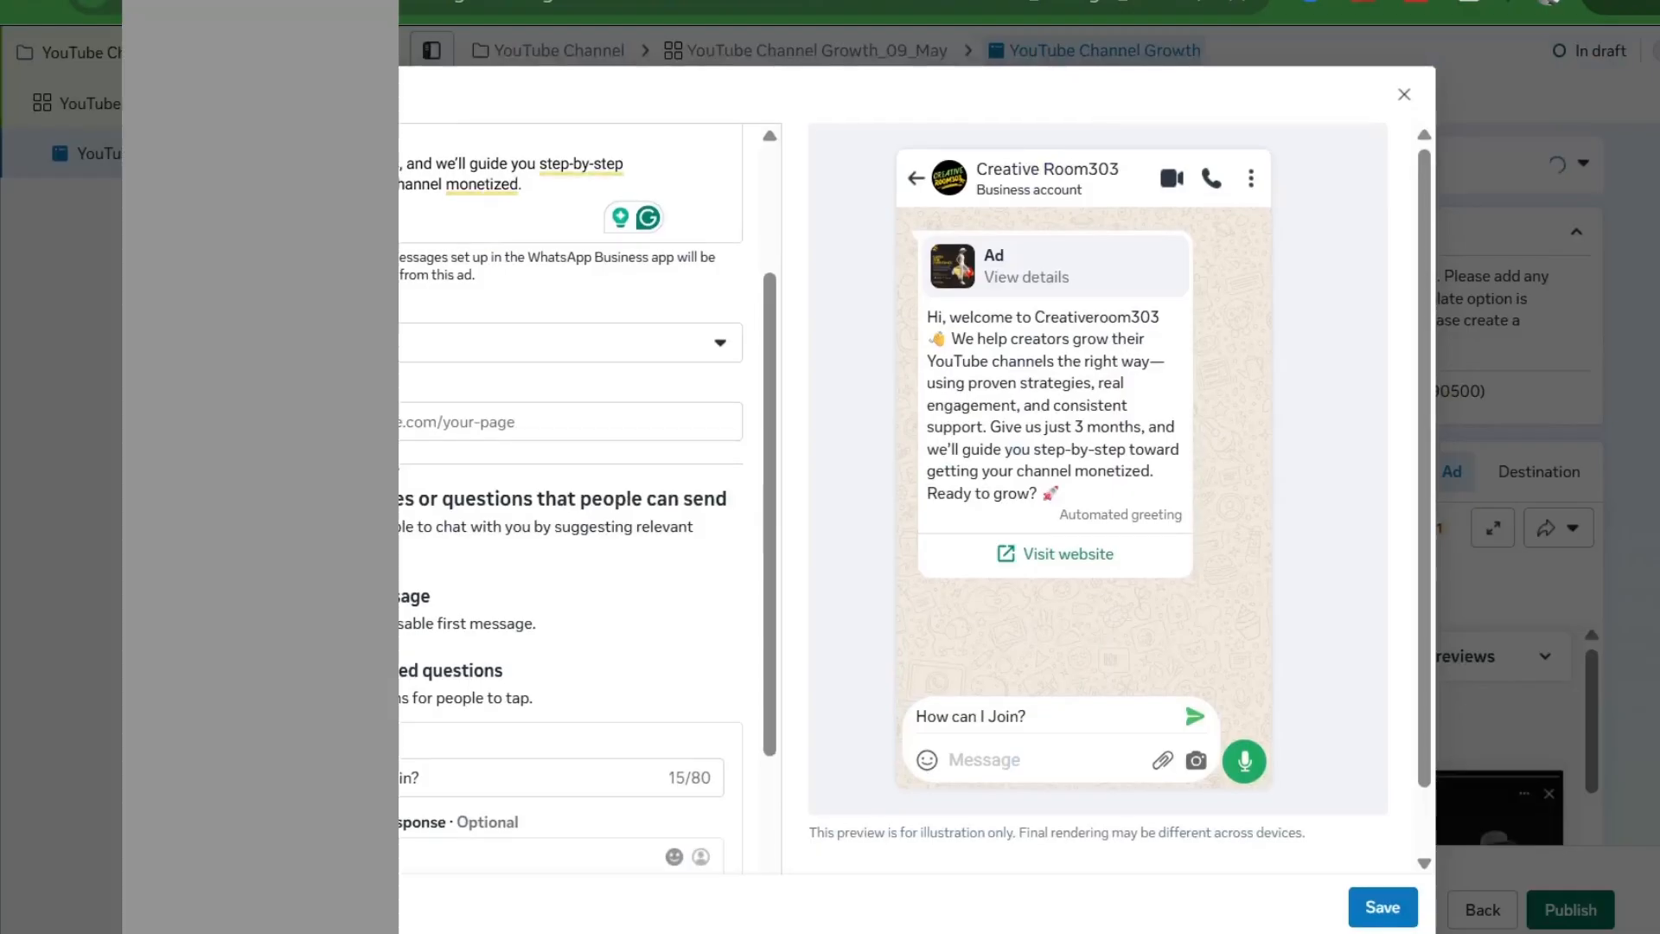
left_click(406, 422)
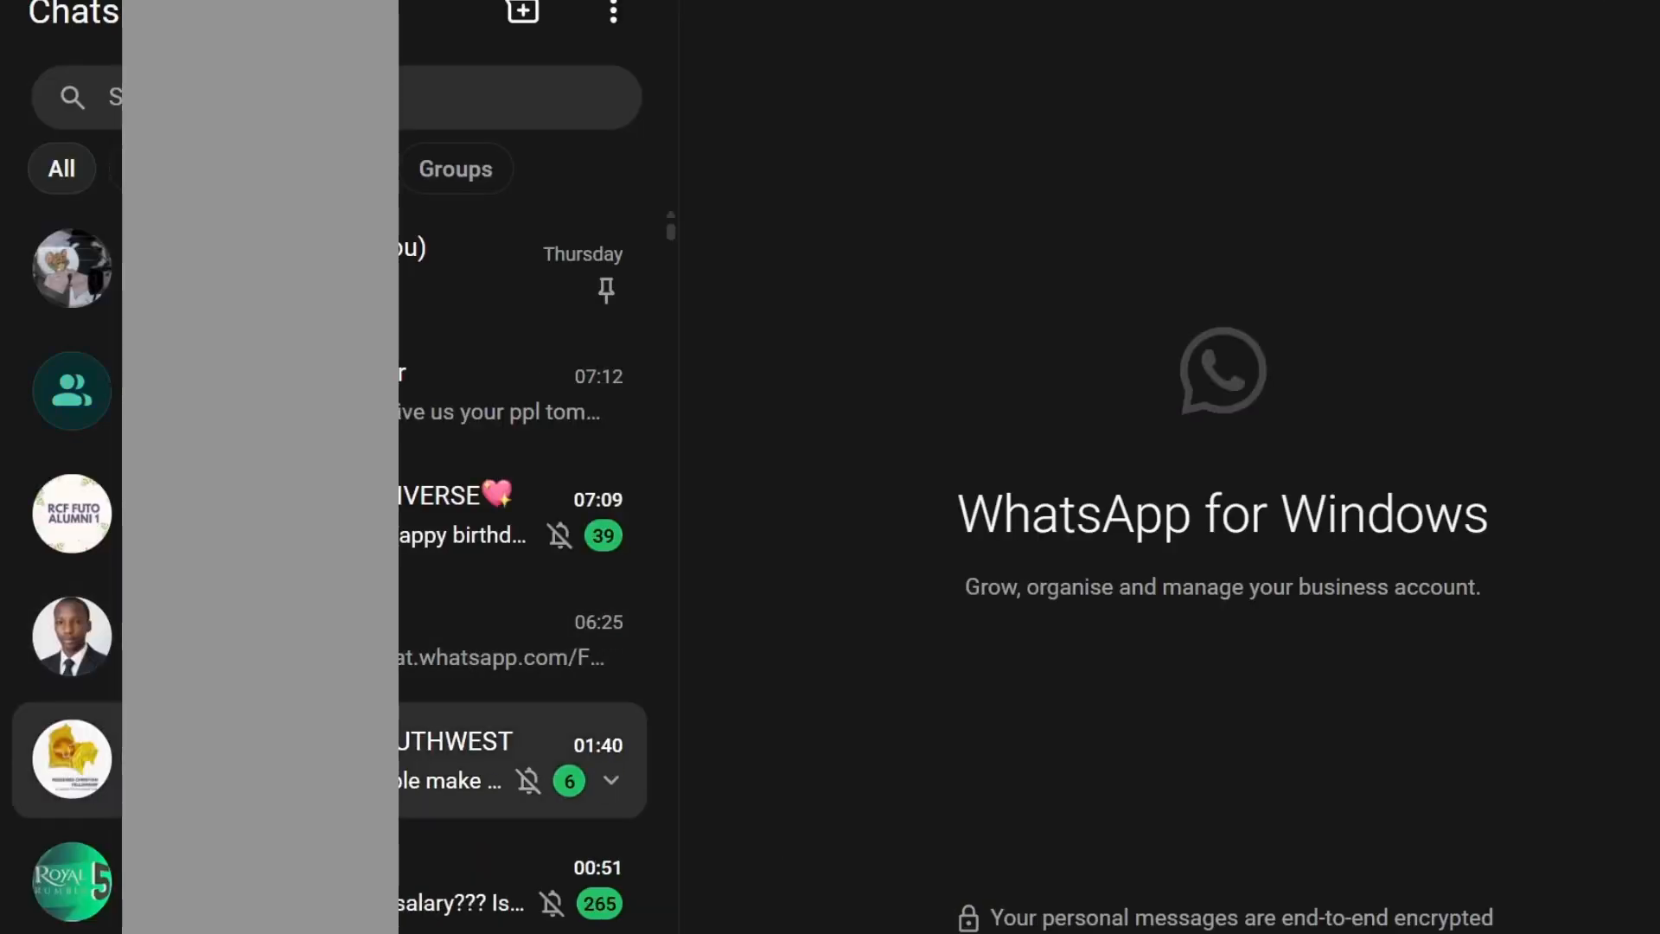
- Copy the CREATIVEROOM303 group's invite link from its group info
scroll(415, 751, "down", 5)
scroll(414, 709, "down", 1)
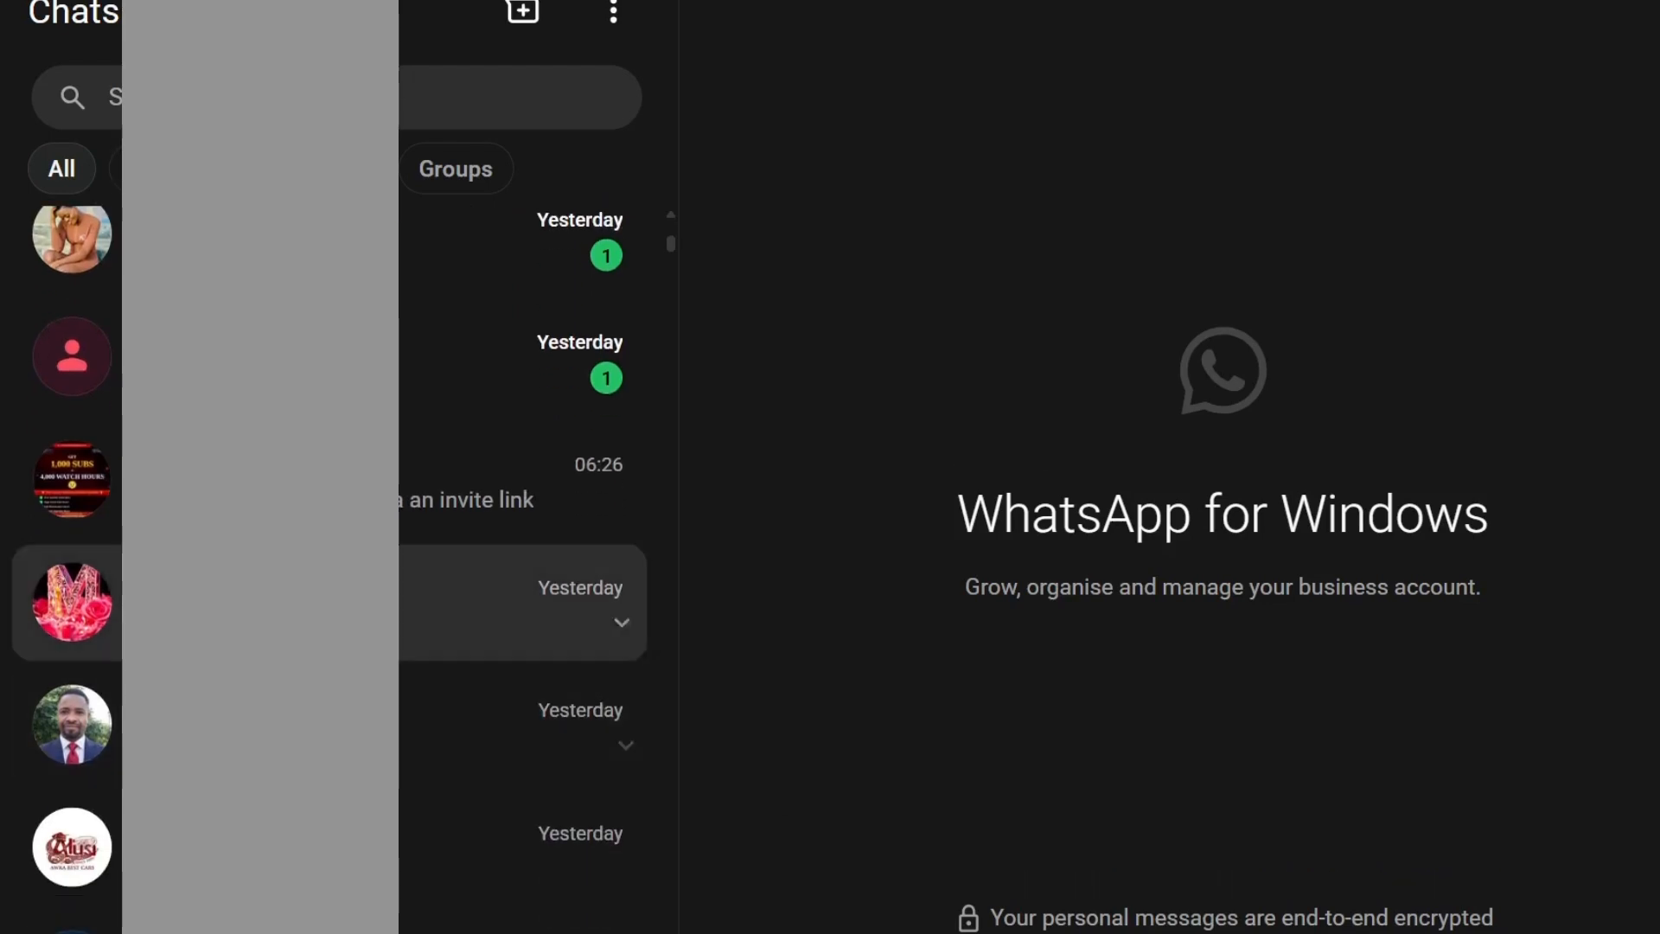
left_click(346, 481)
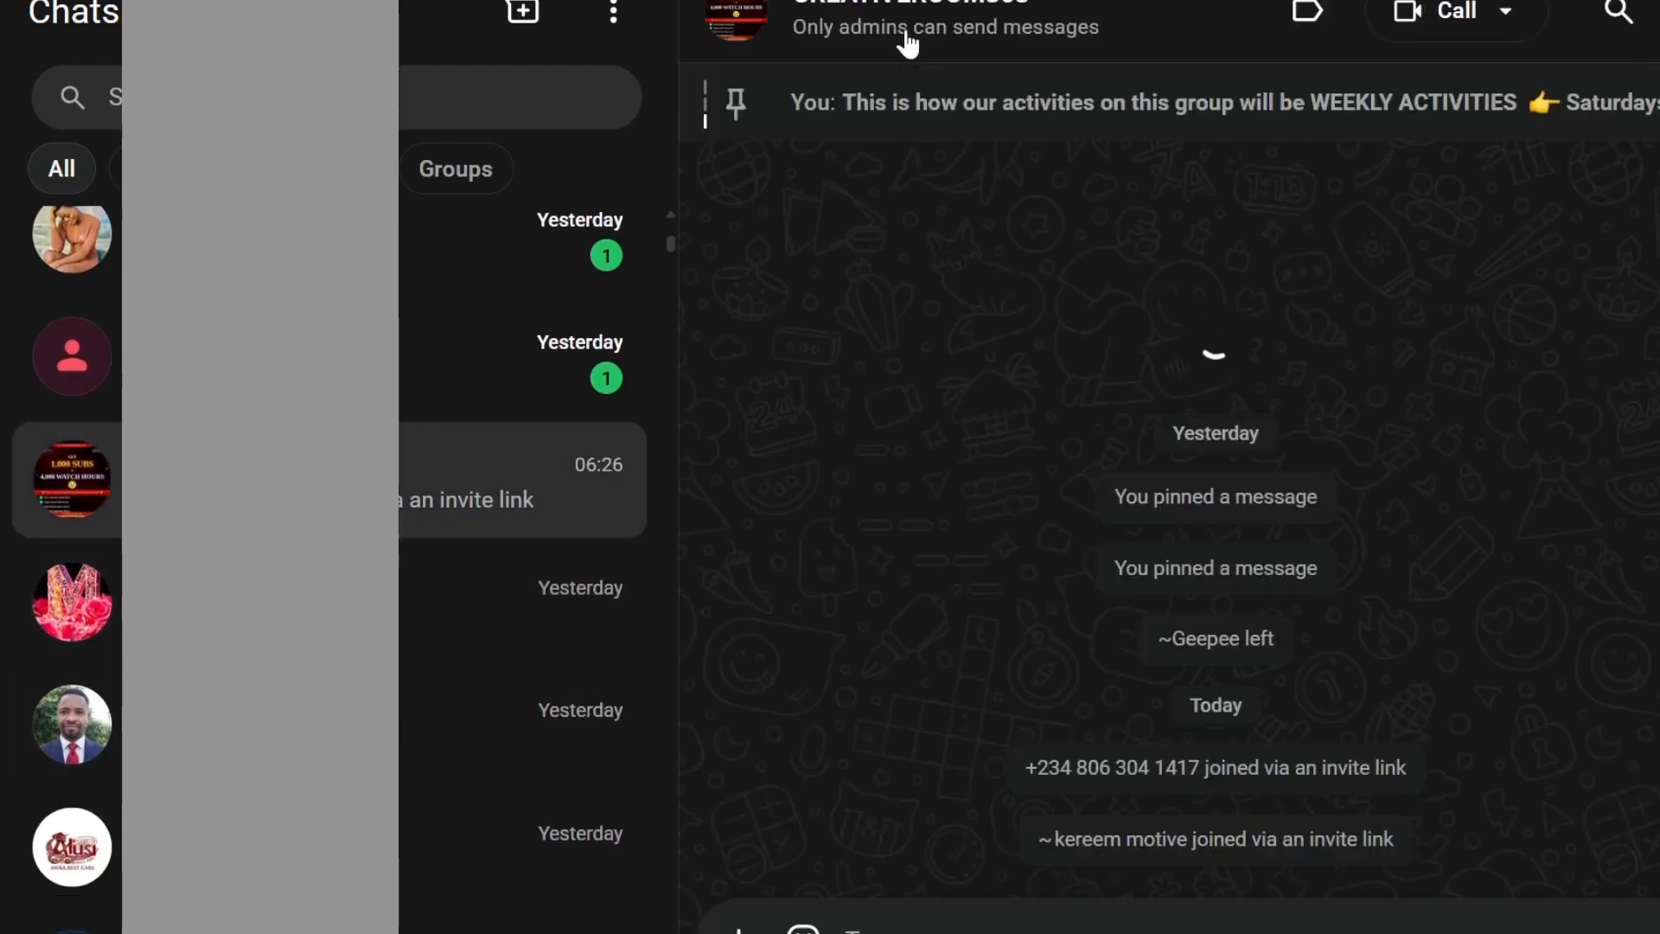
left_click(903, 35)
scroll(986, 588, "down", 7)
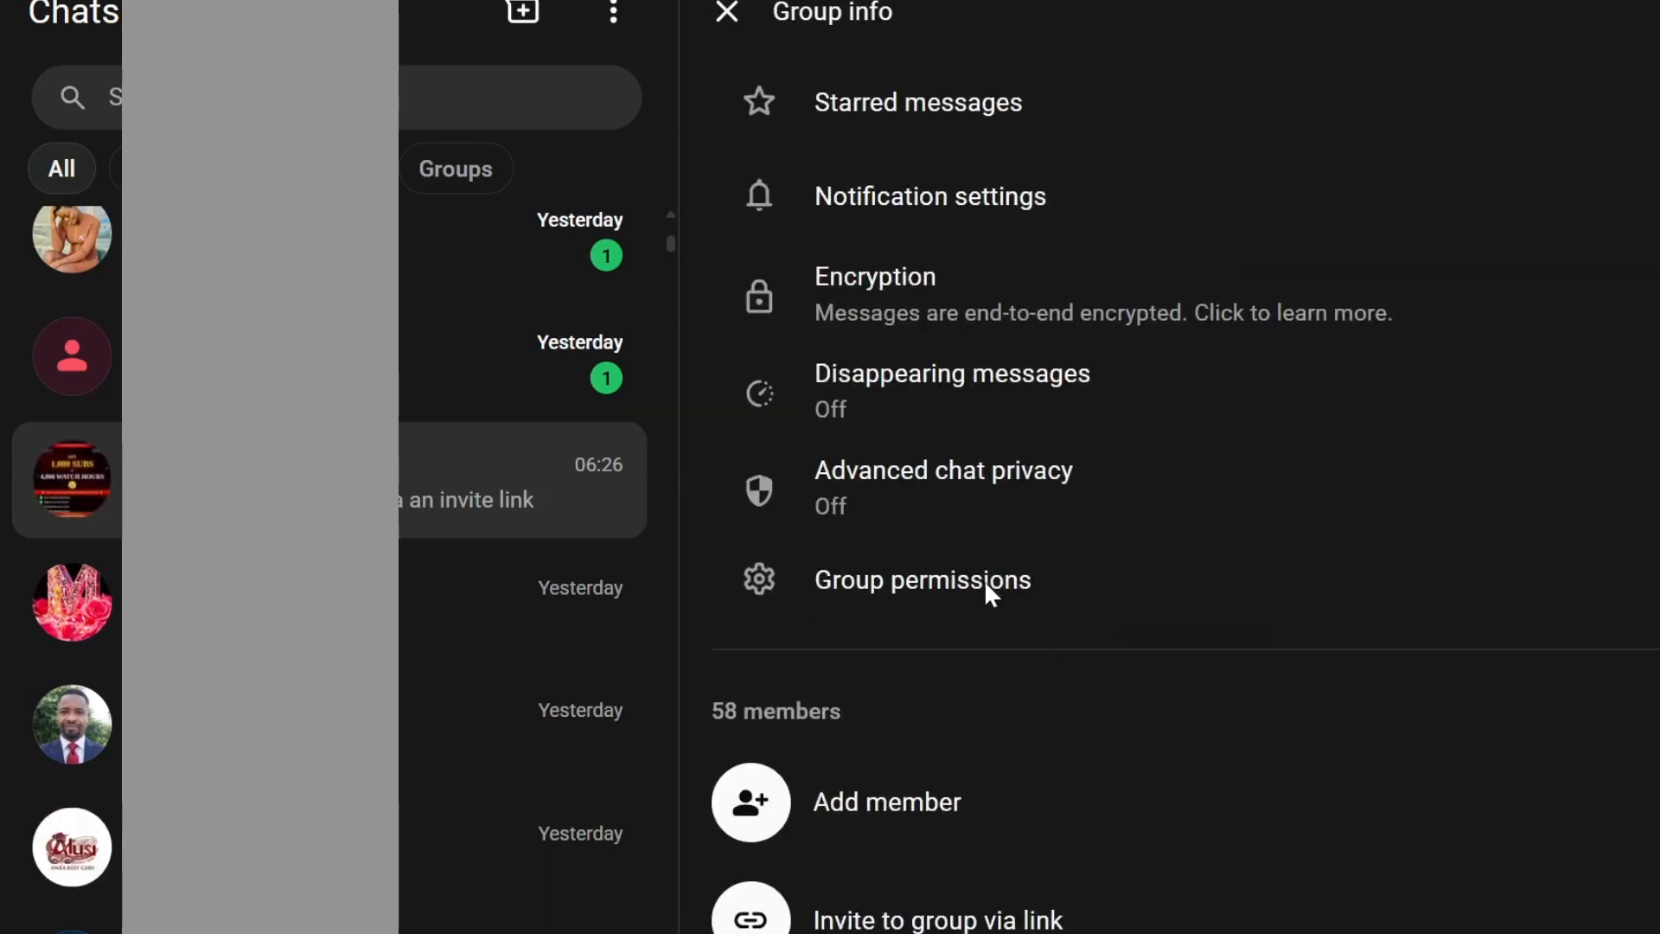
scroll(986, 596, "down", 5)
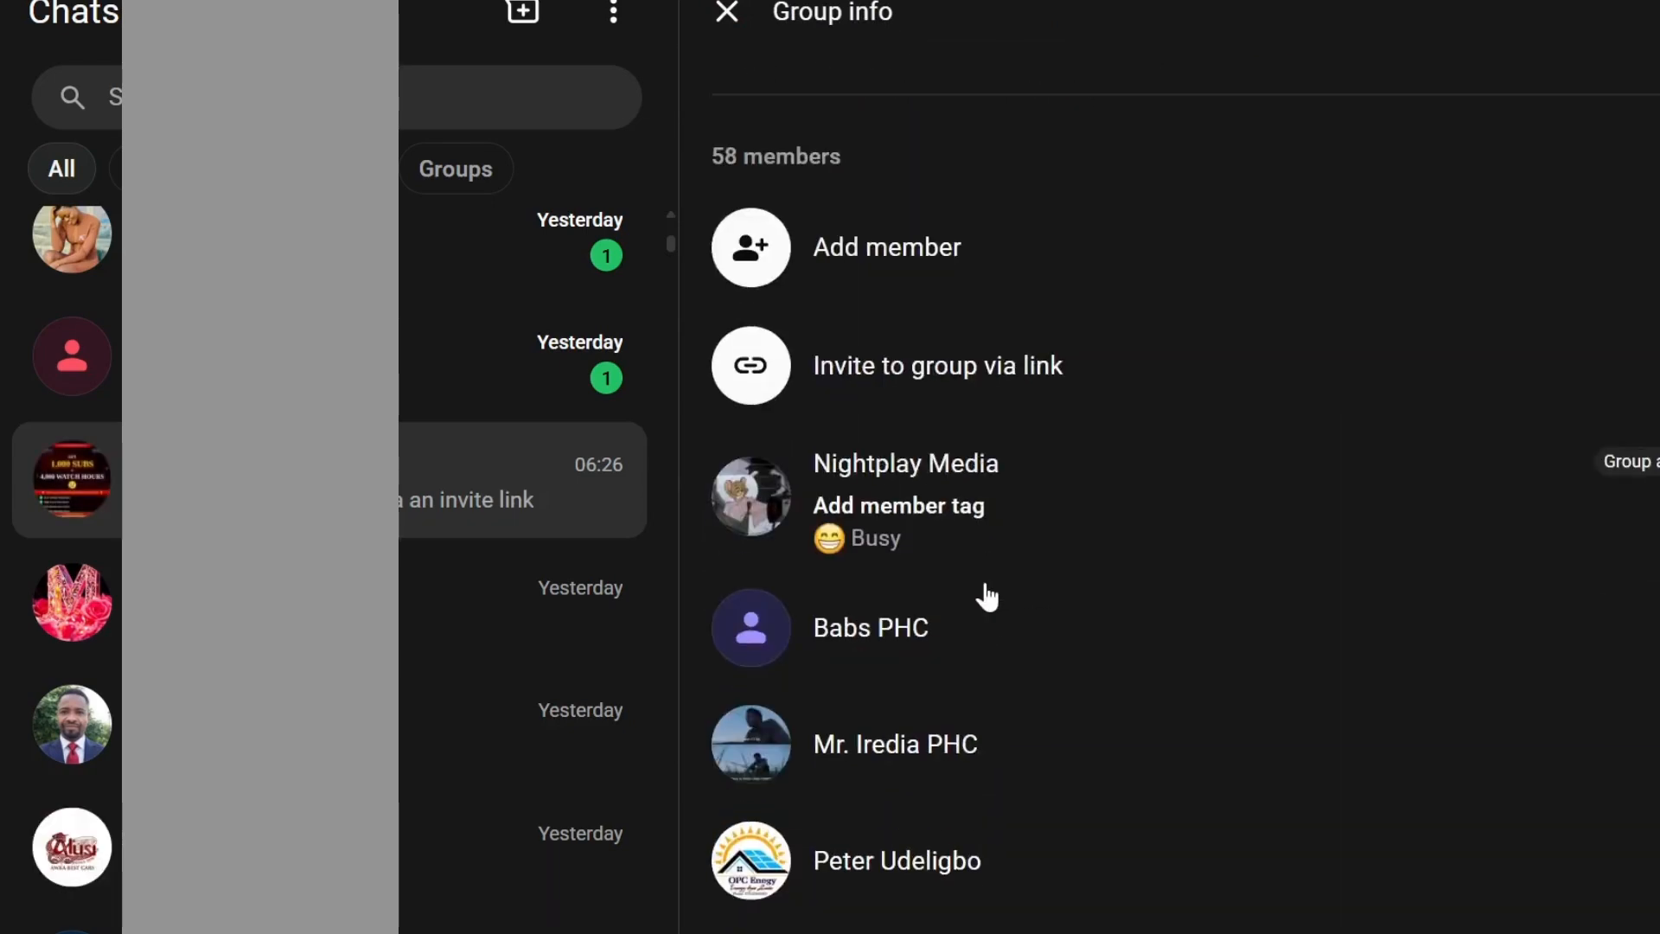
scroll(933, 492, "up", 1)
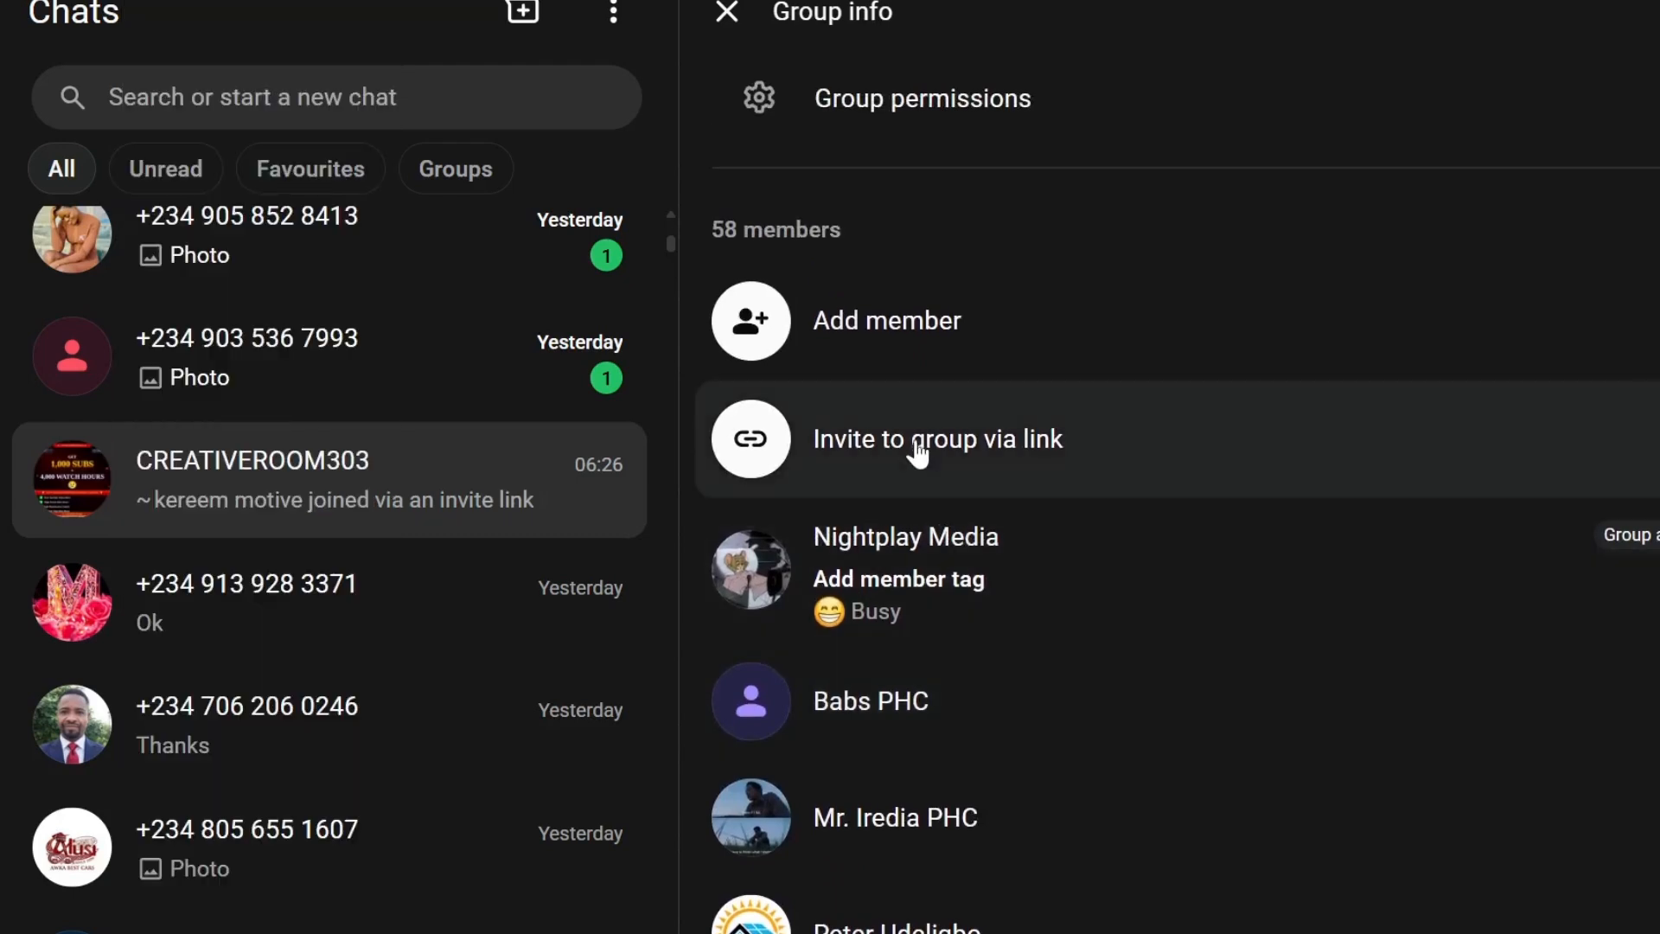
left_click(918, 451)
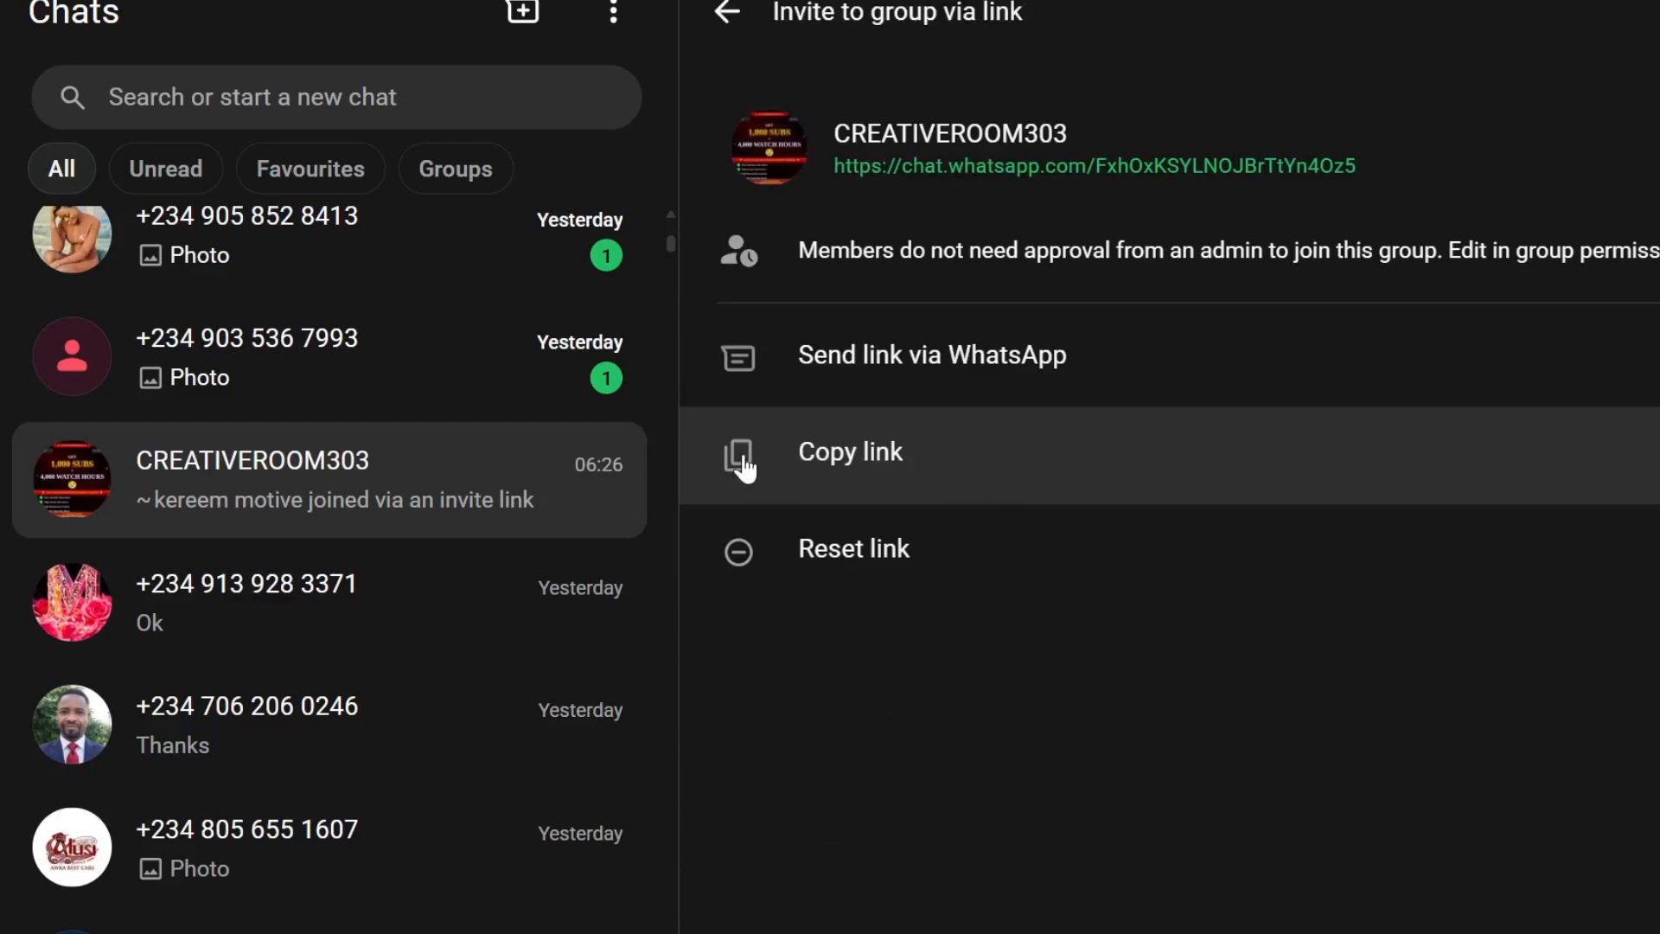
left_click(789, 489)
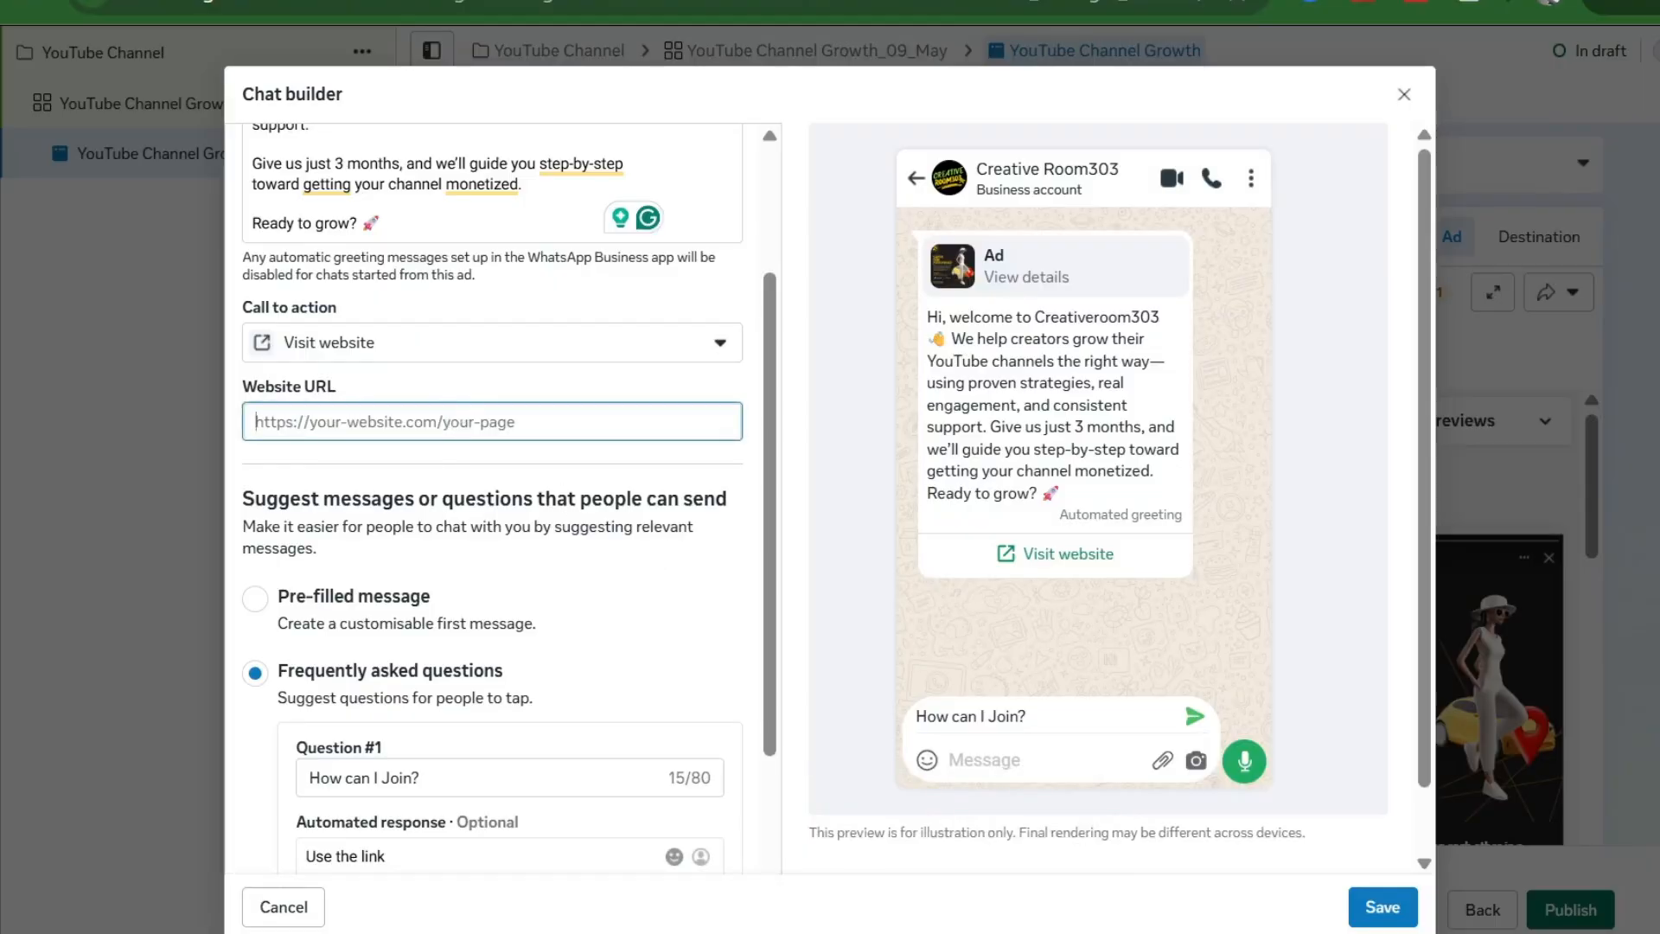
key("ctrl+v")
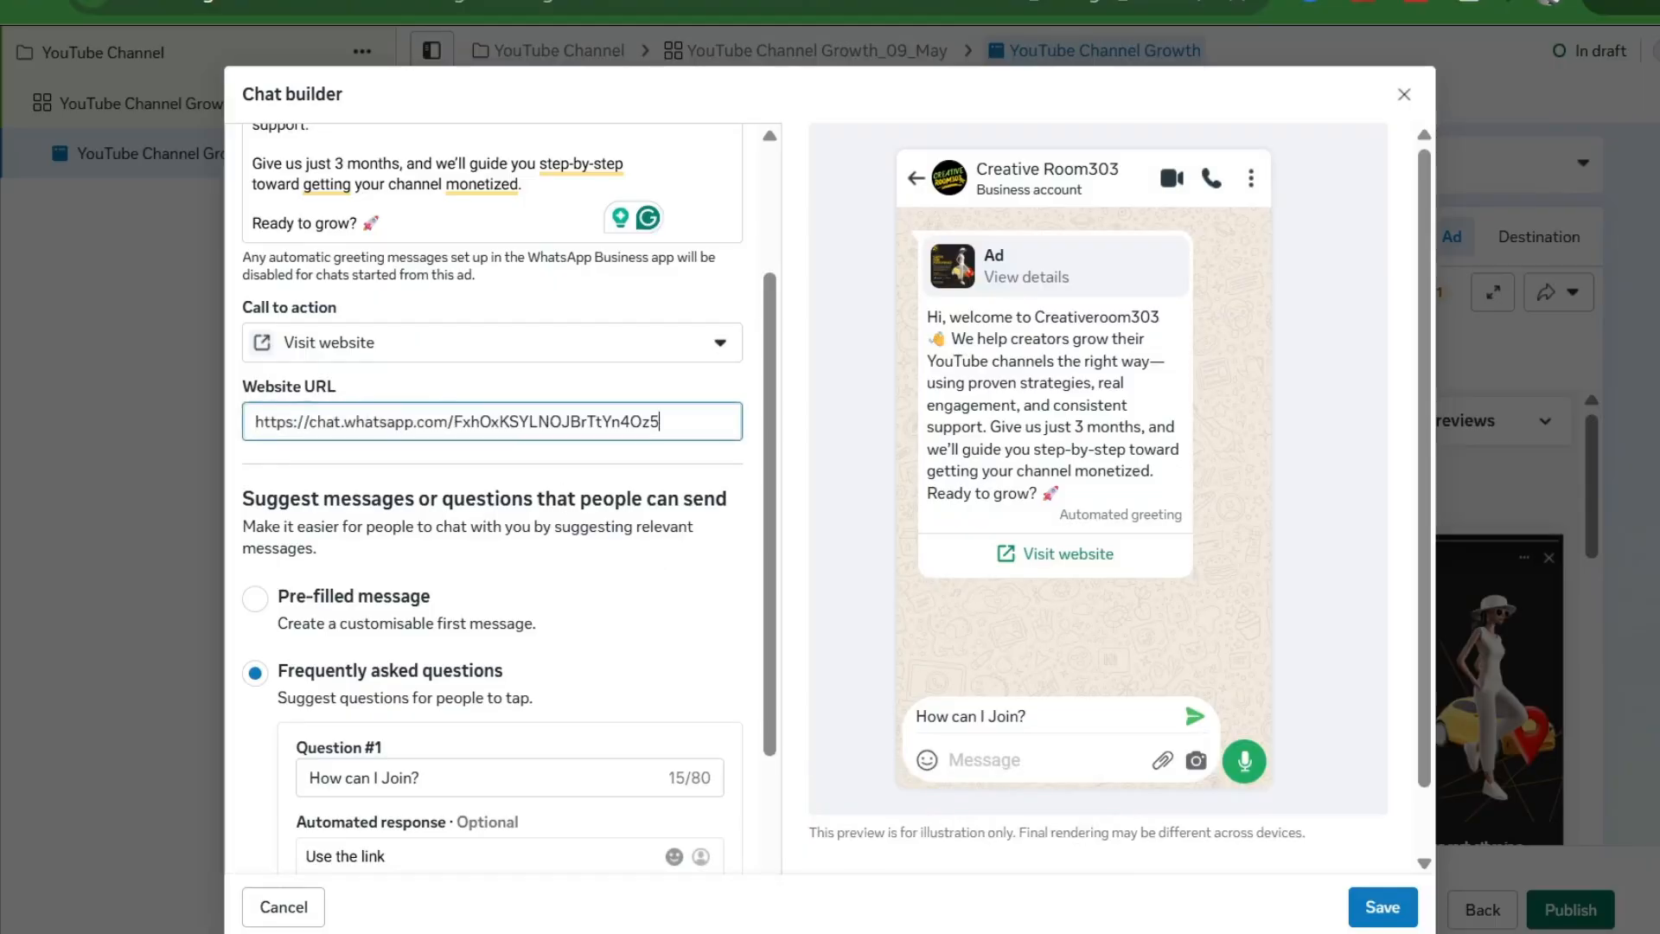
left_click(550, 375)
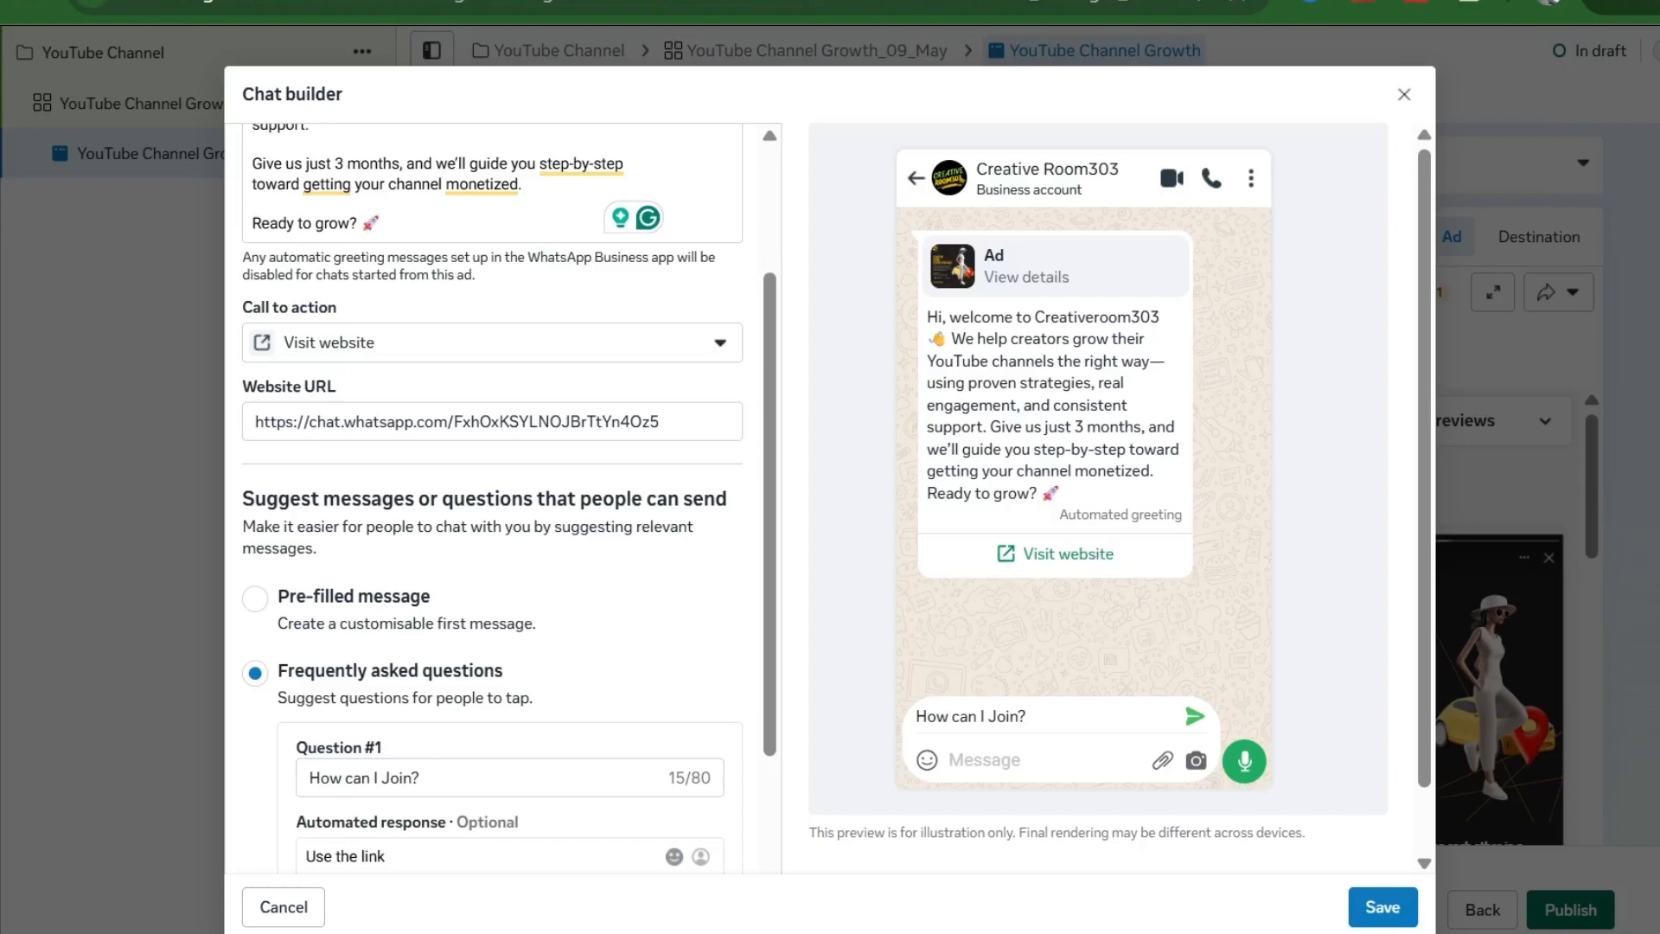
scroll(467, 567, "down", 3)
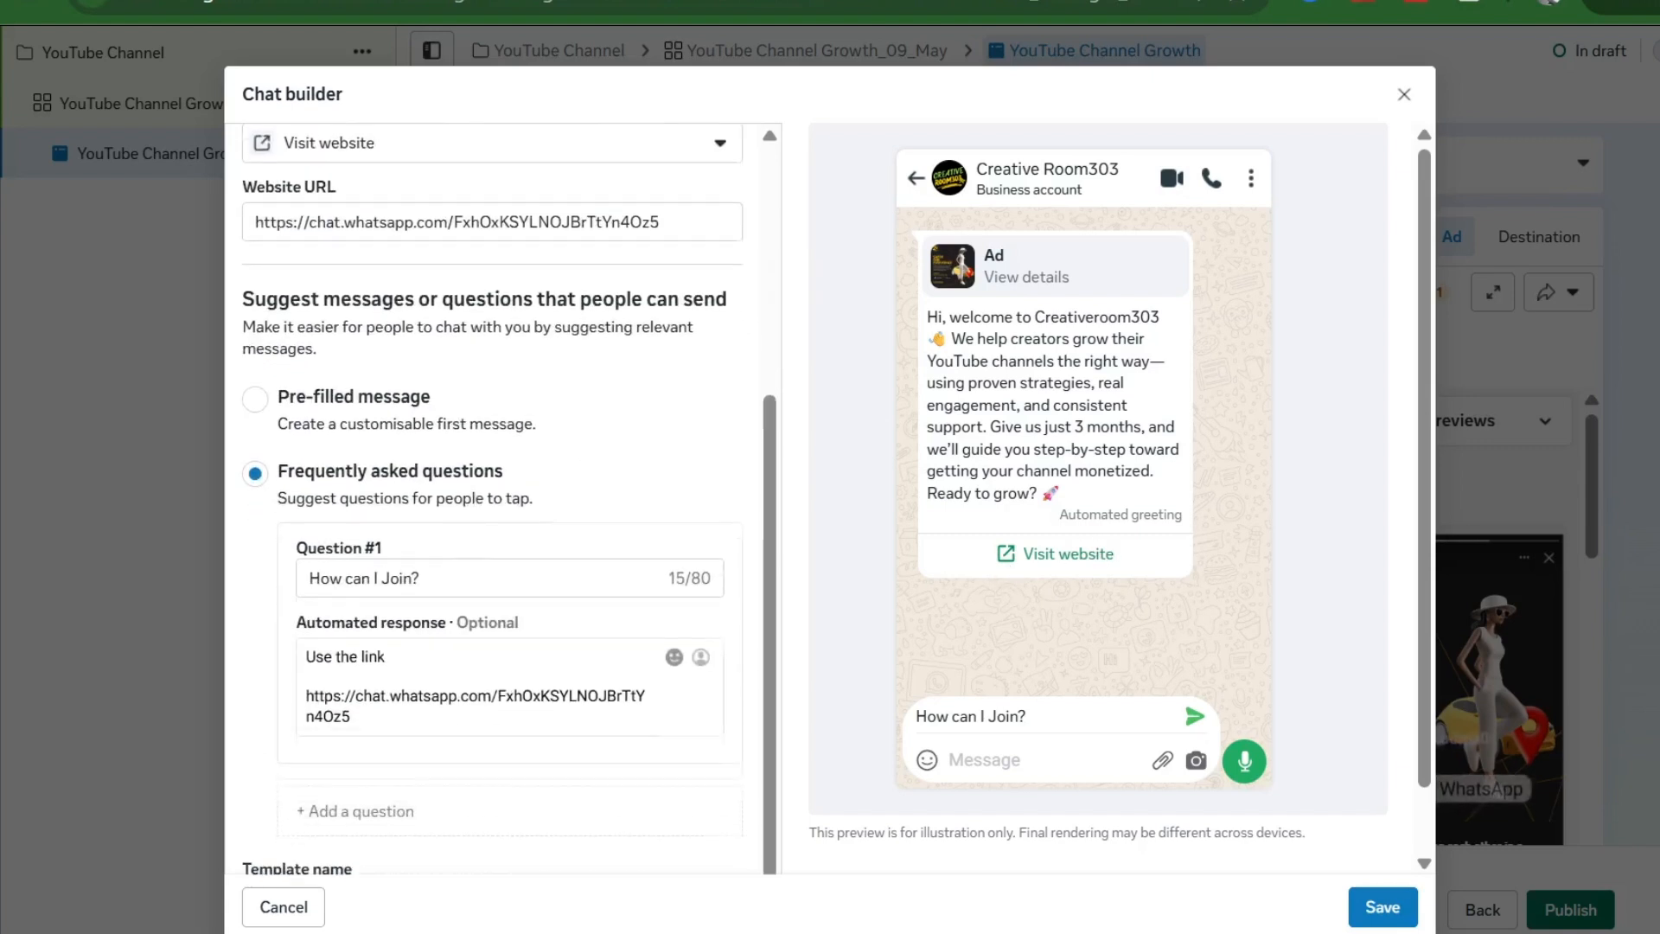
- Use the pre-filled message 'Hello! Can I get more info on this?' instead of FAQs and save
left_click(265, 403)
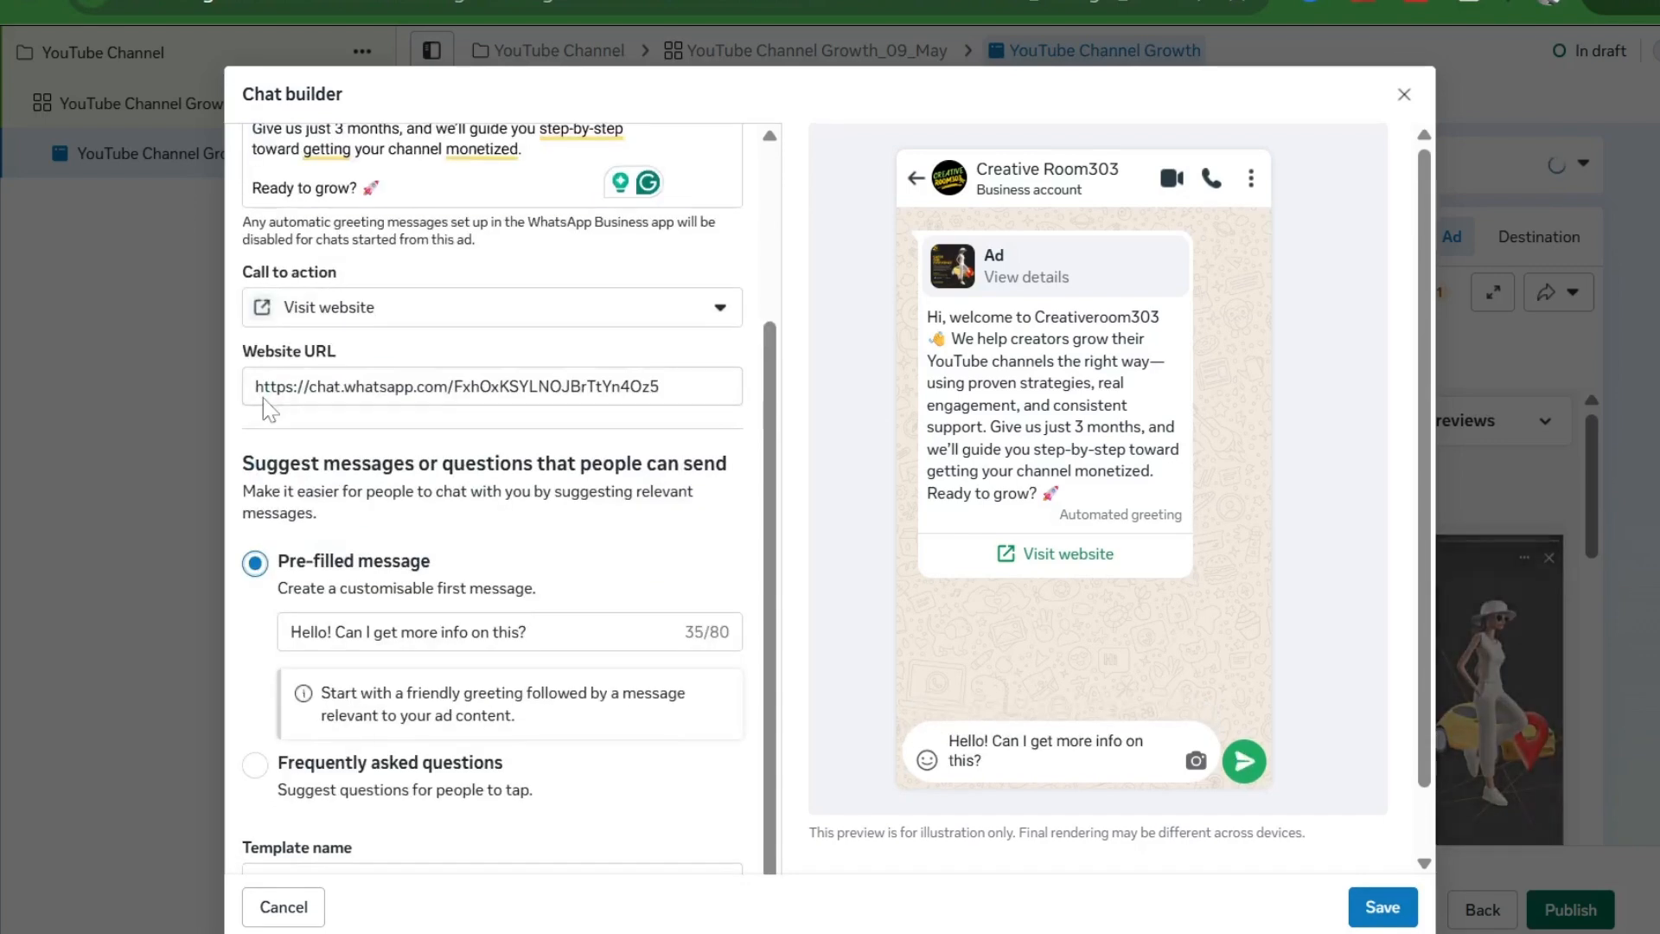
scroll(399, 624, "down", 2)
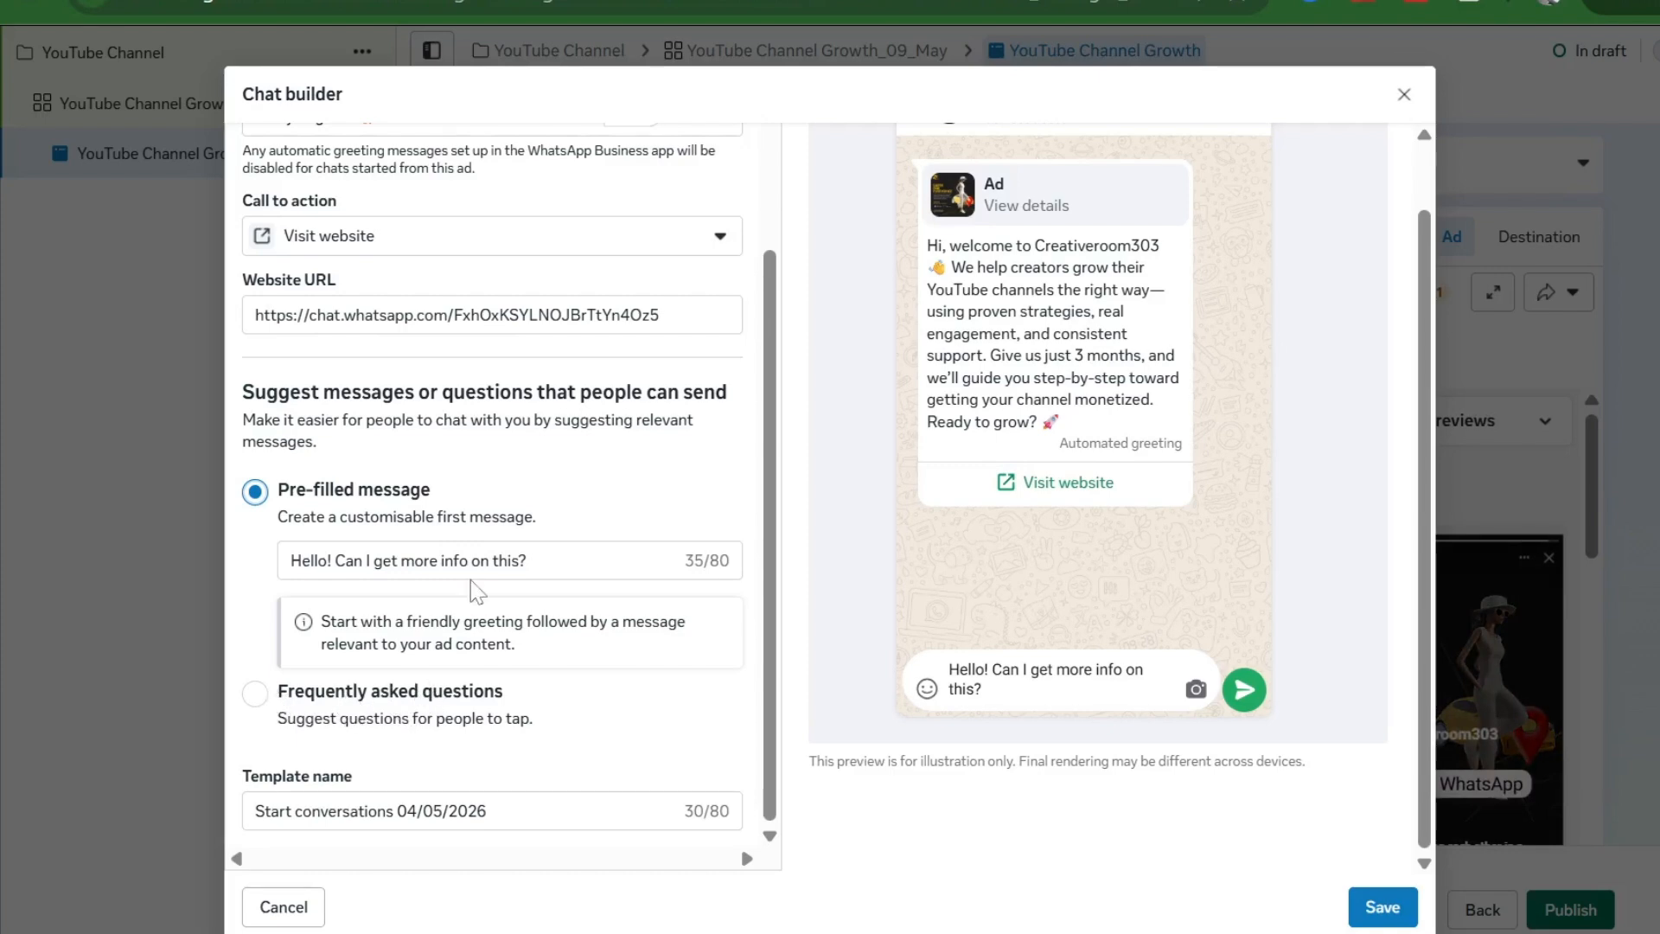
scroll(740, 843, "up", 3)
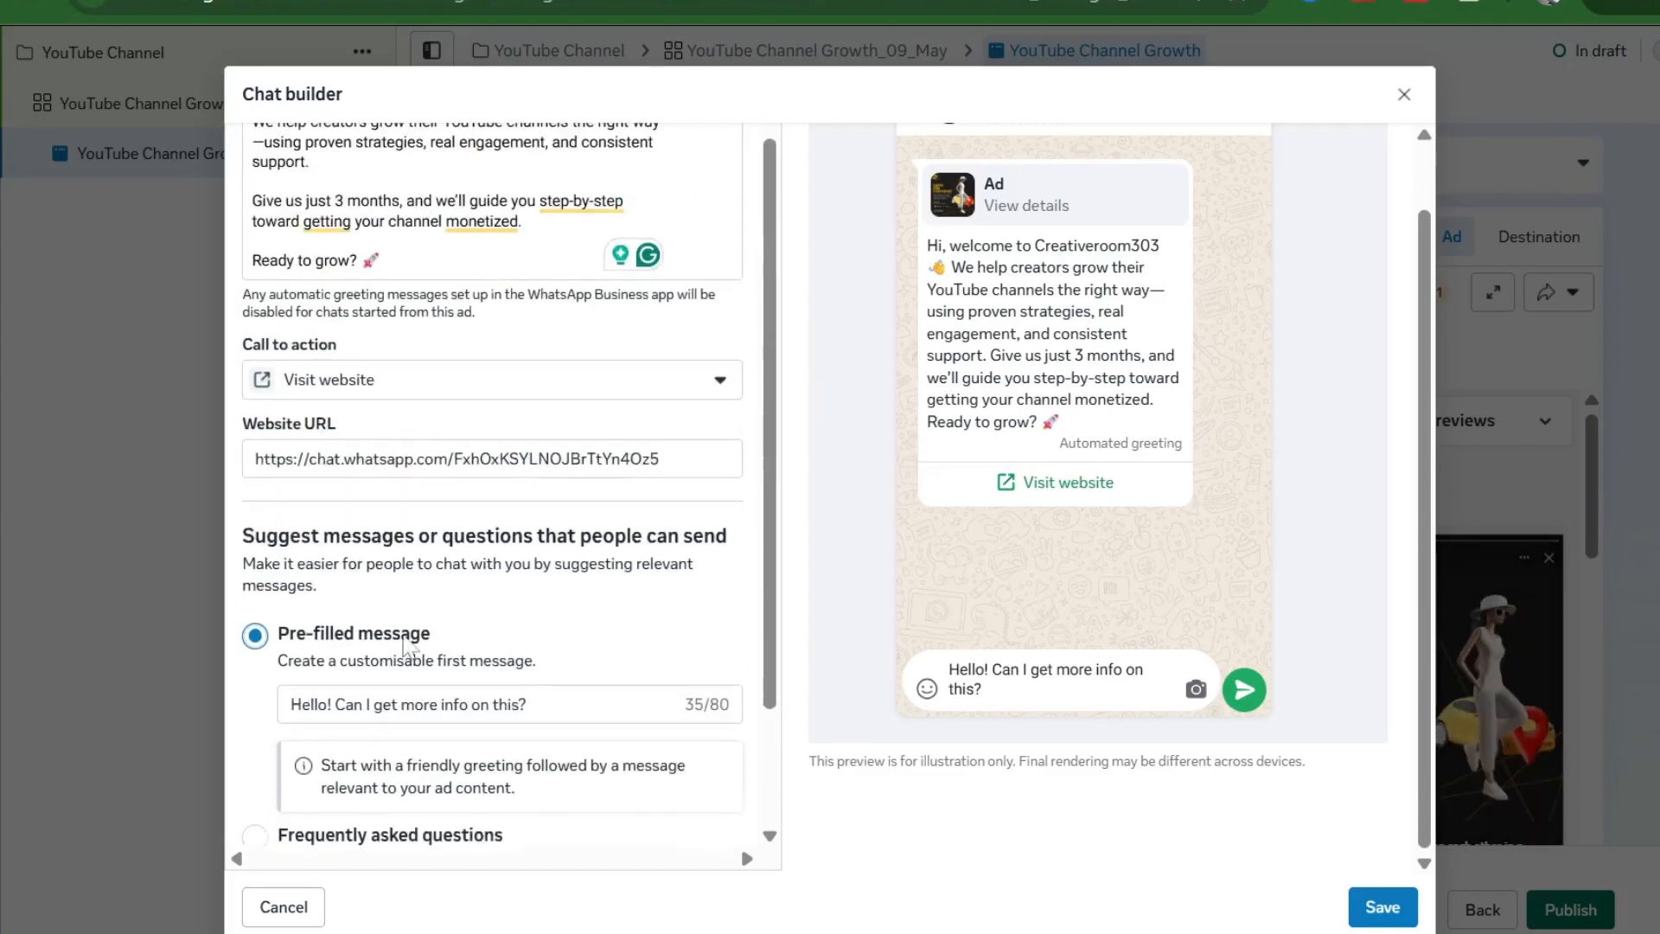
scroll(740, 843, "down", 3)
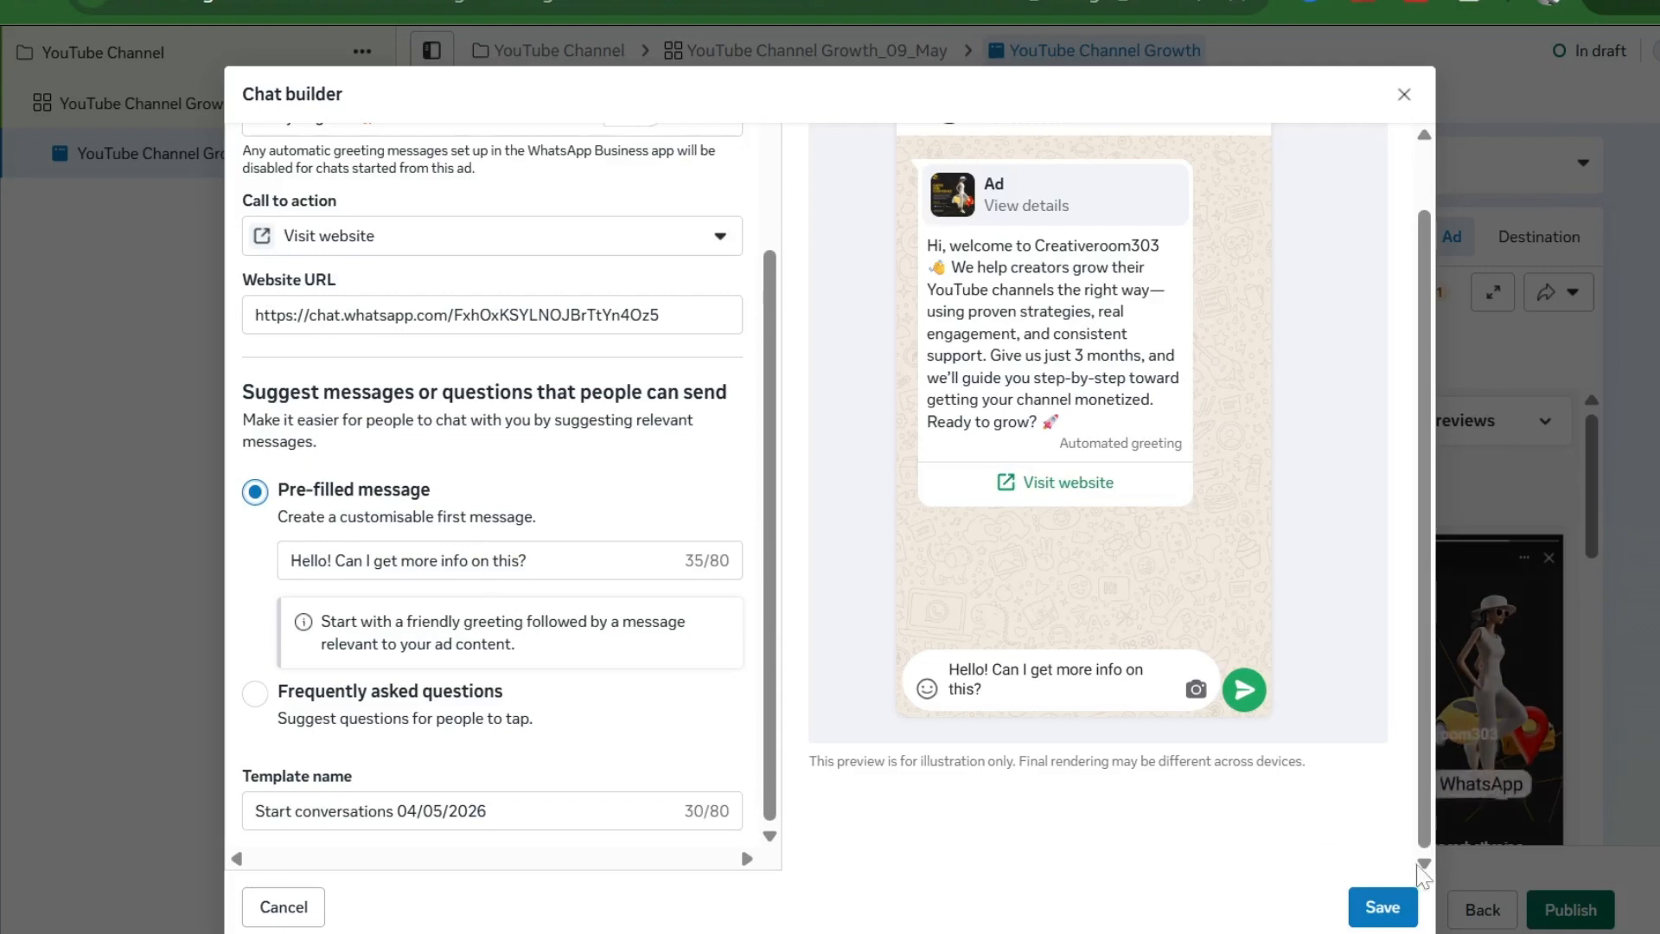
left_click(1383, 906)
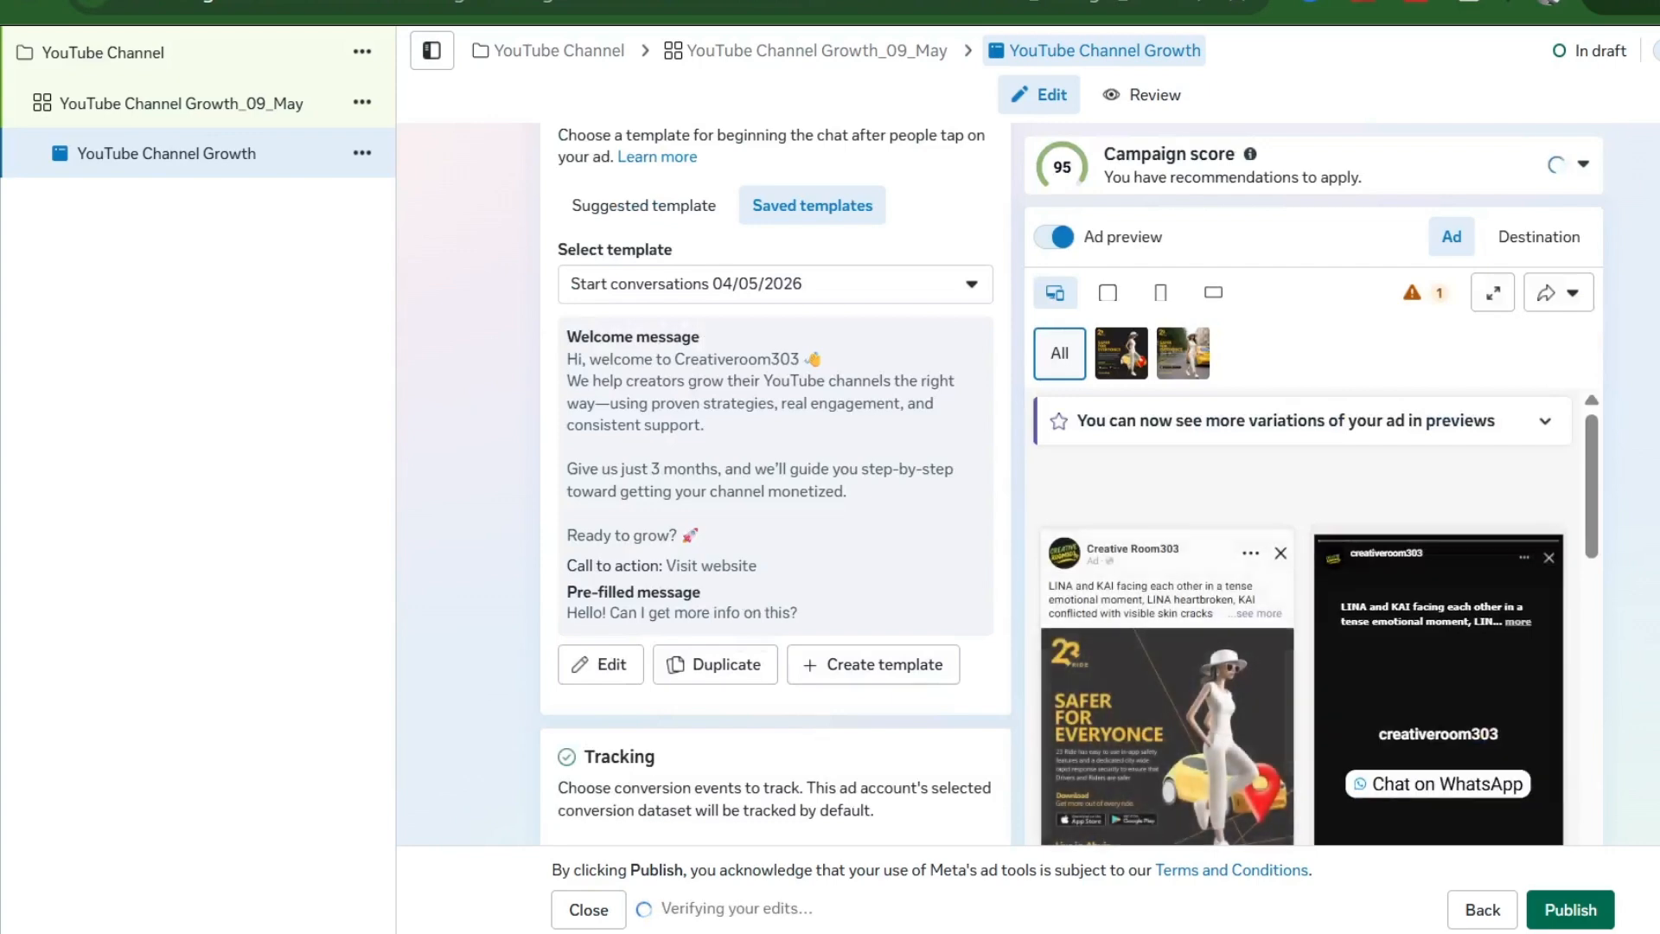
- Look over the ad editor, then create a new template from Chat builder's Saved templates
scroll(821, 597, "down", 3)
scroll(994, 639, "down", 2)
scroll(1000, 641, "down", 1)
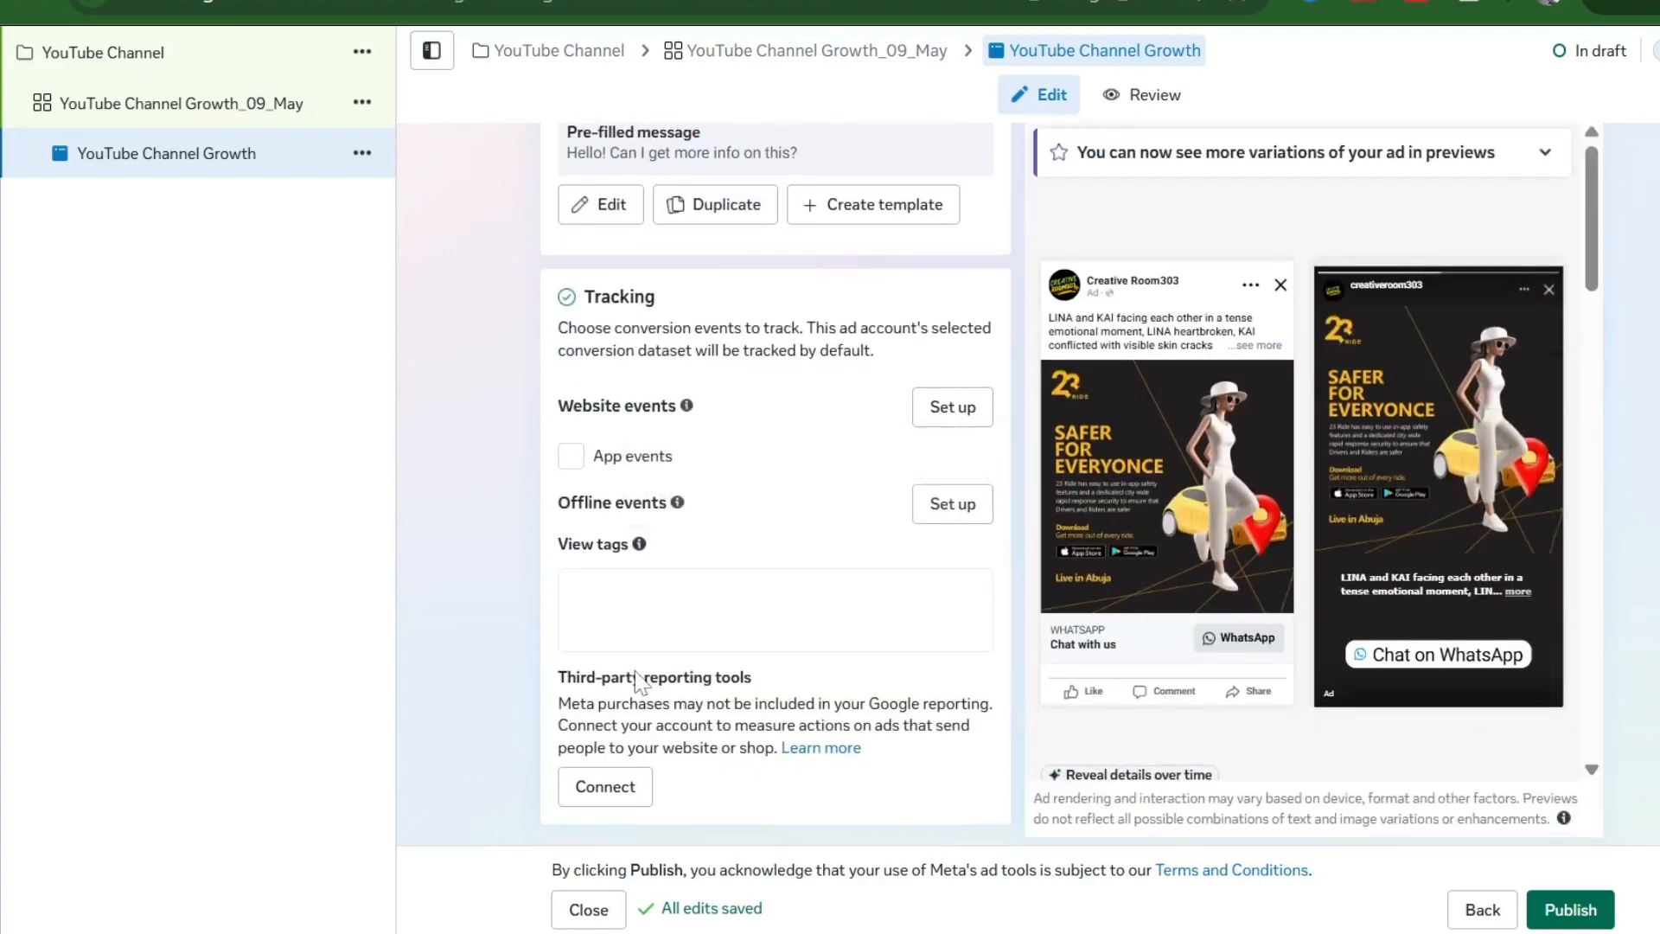
scroll(639, 683, "up", 5)
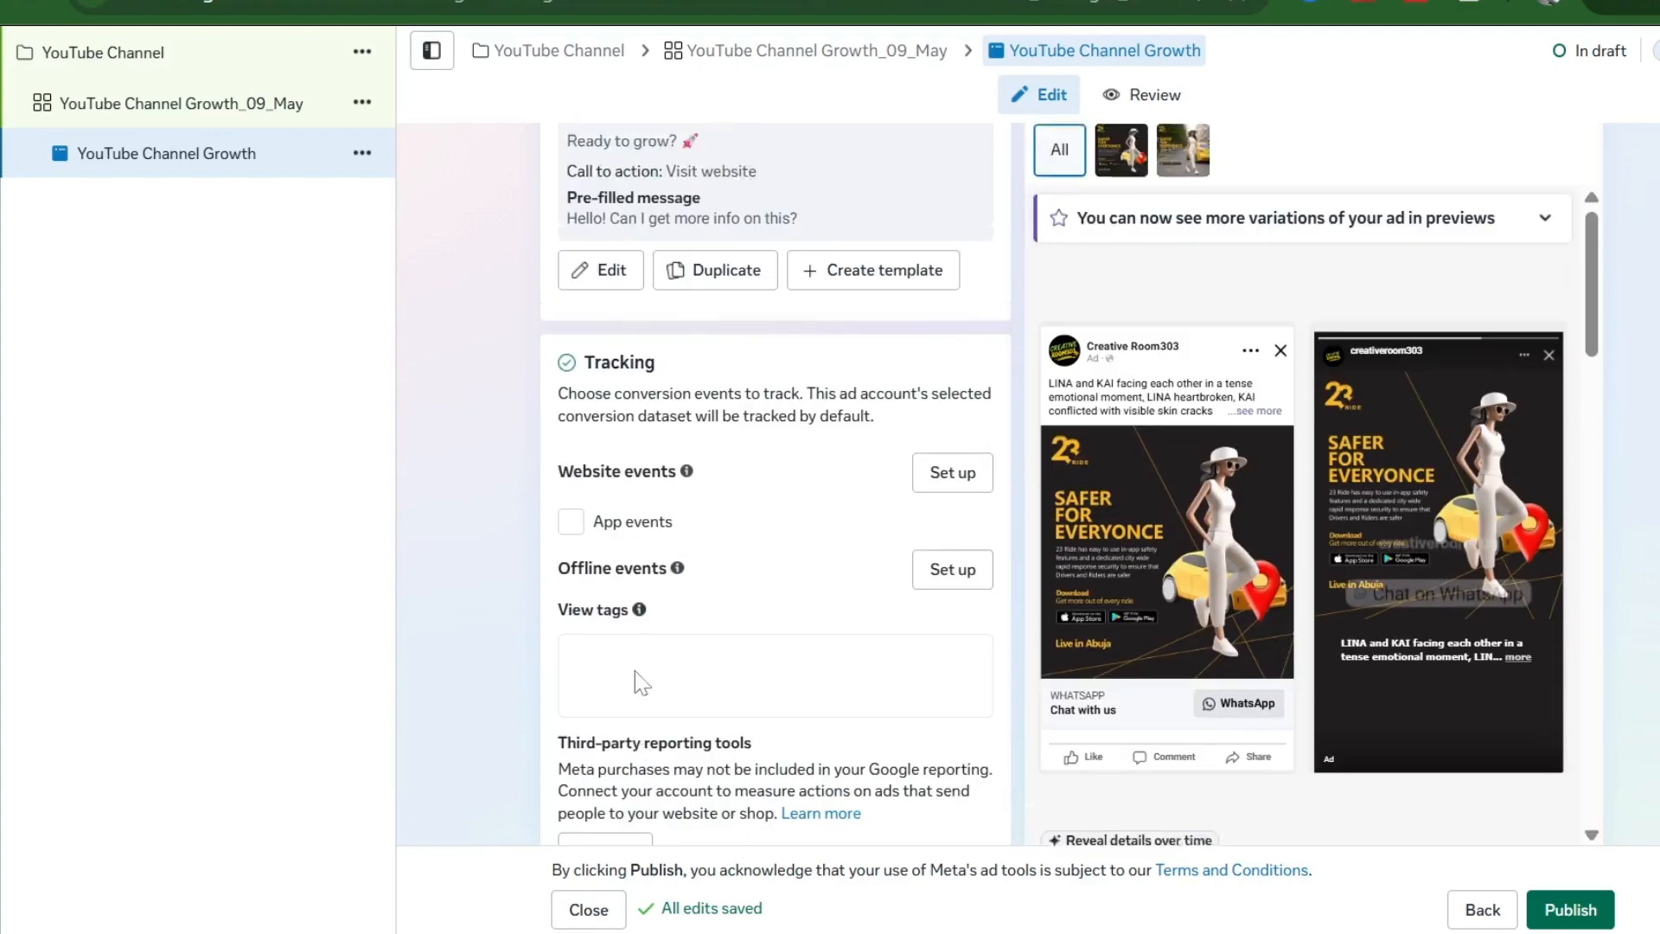
scroll(640, 683, "up", 10)
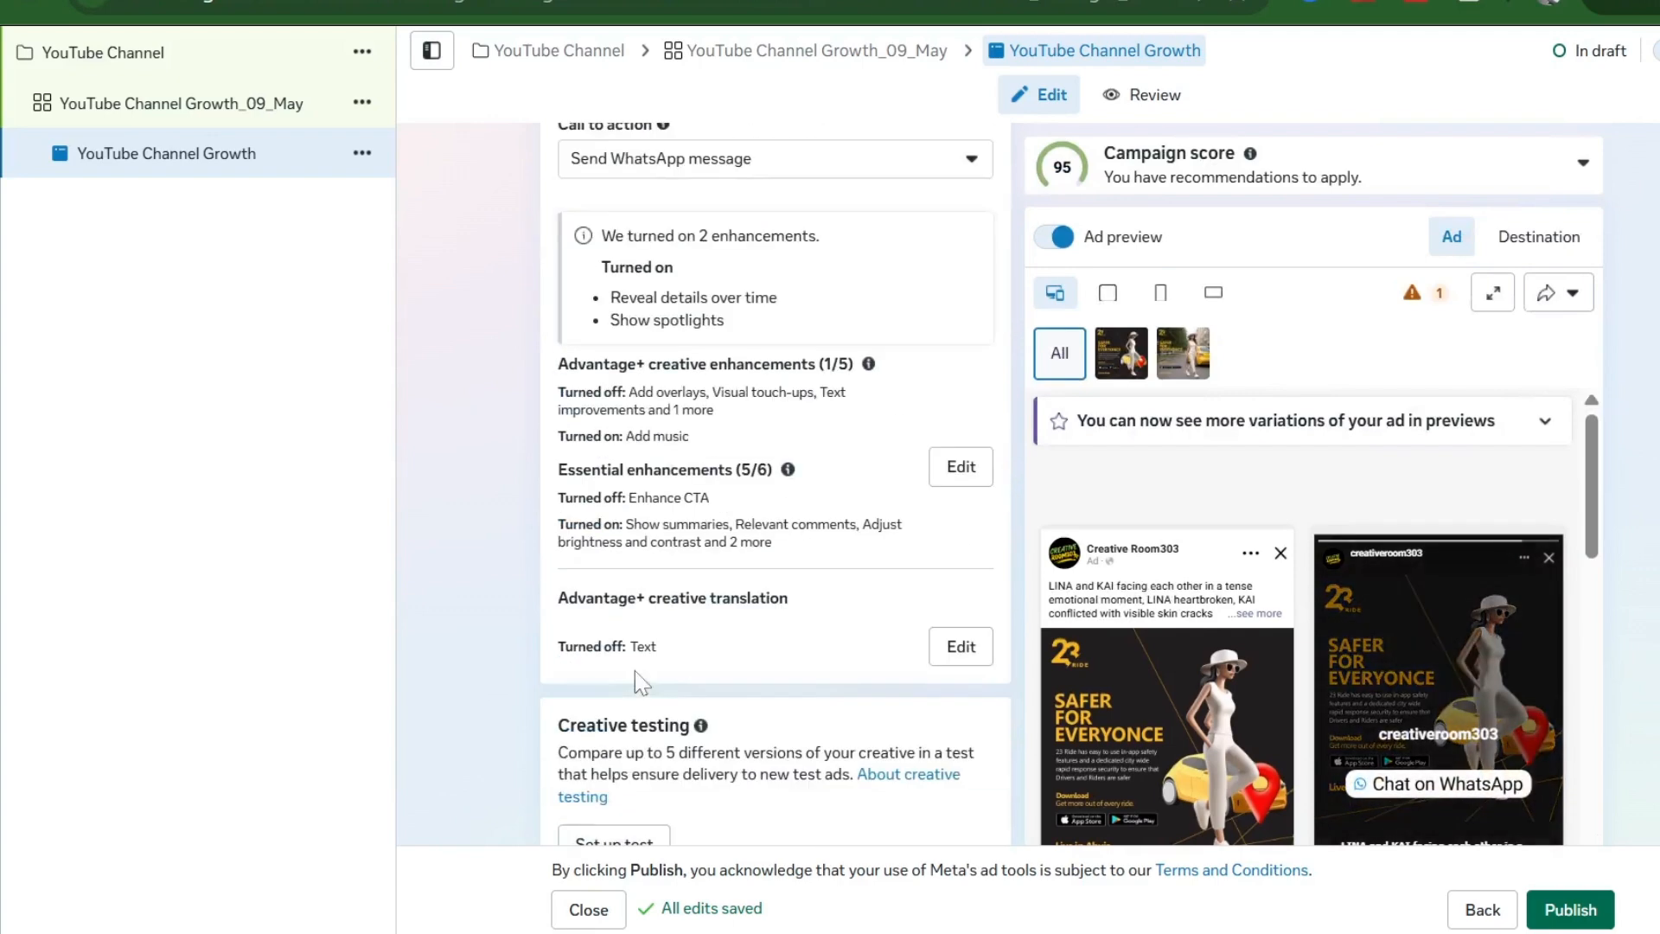
scroll(640, 683, "up", 10)
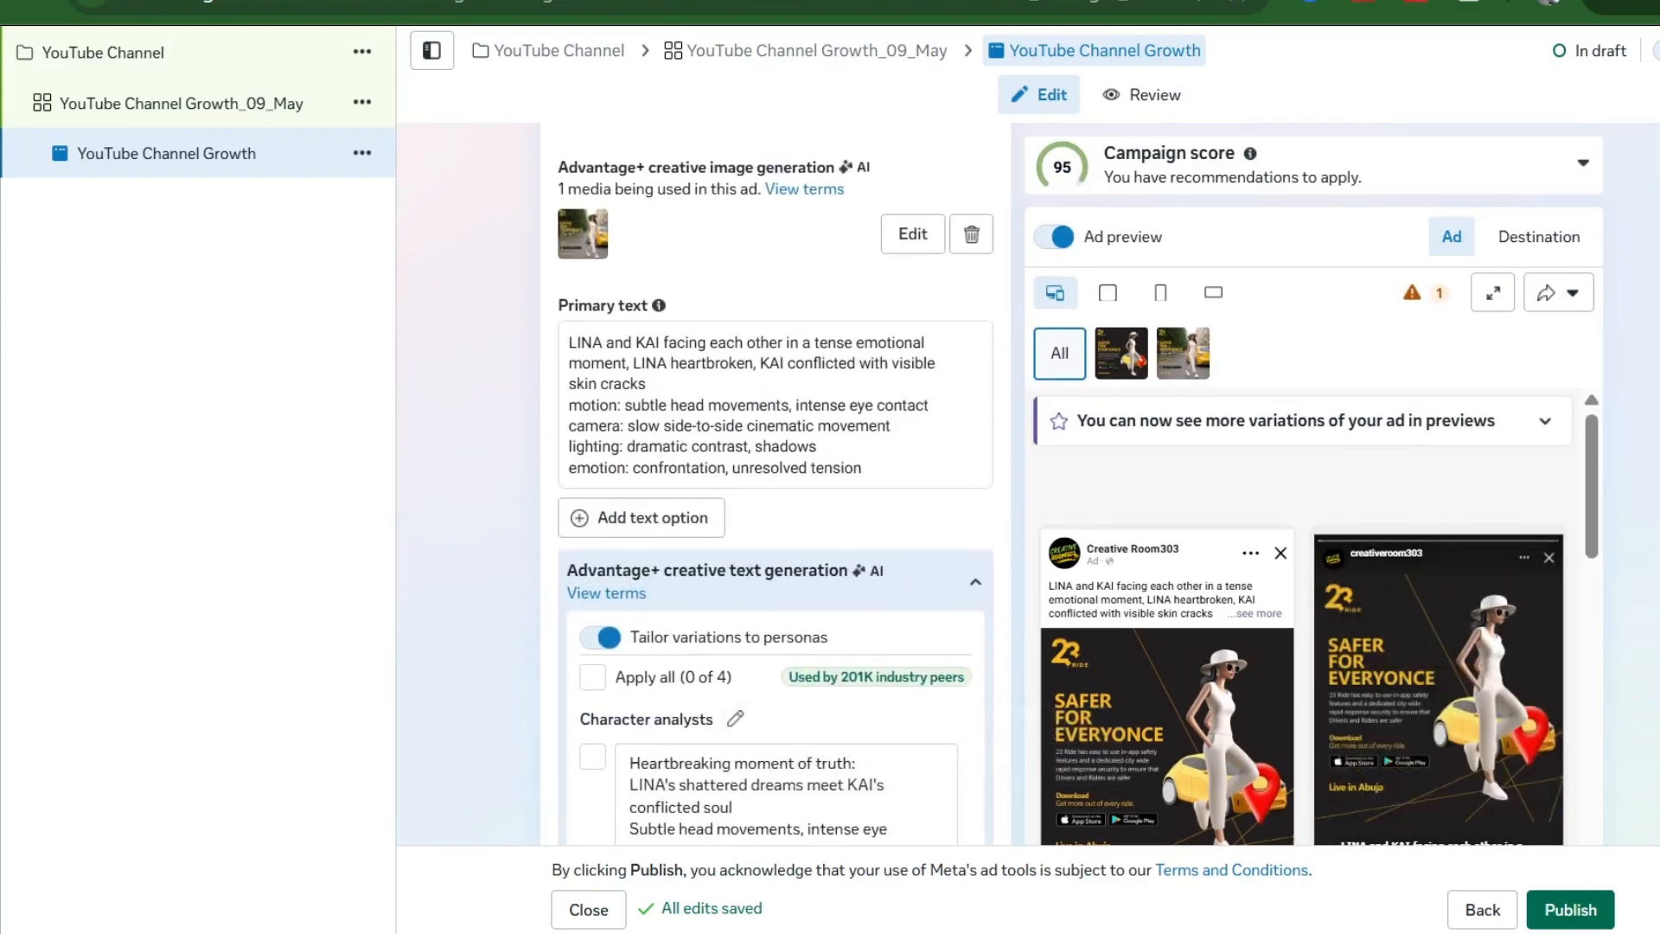
scroll(640, 683, "down", 7)
scroll(637, 683, "down", 13)
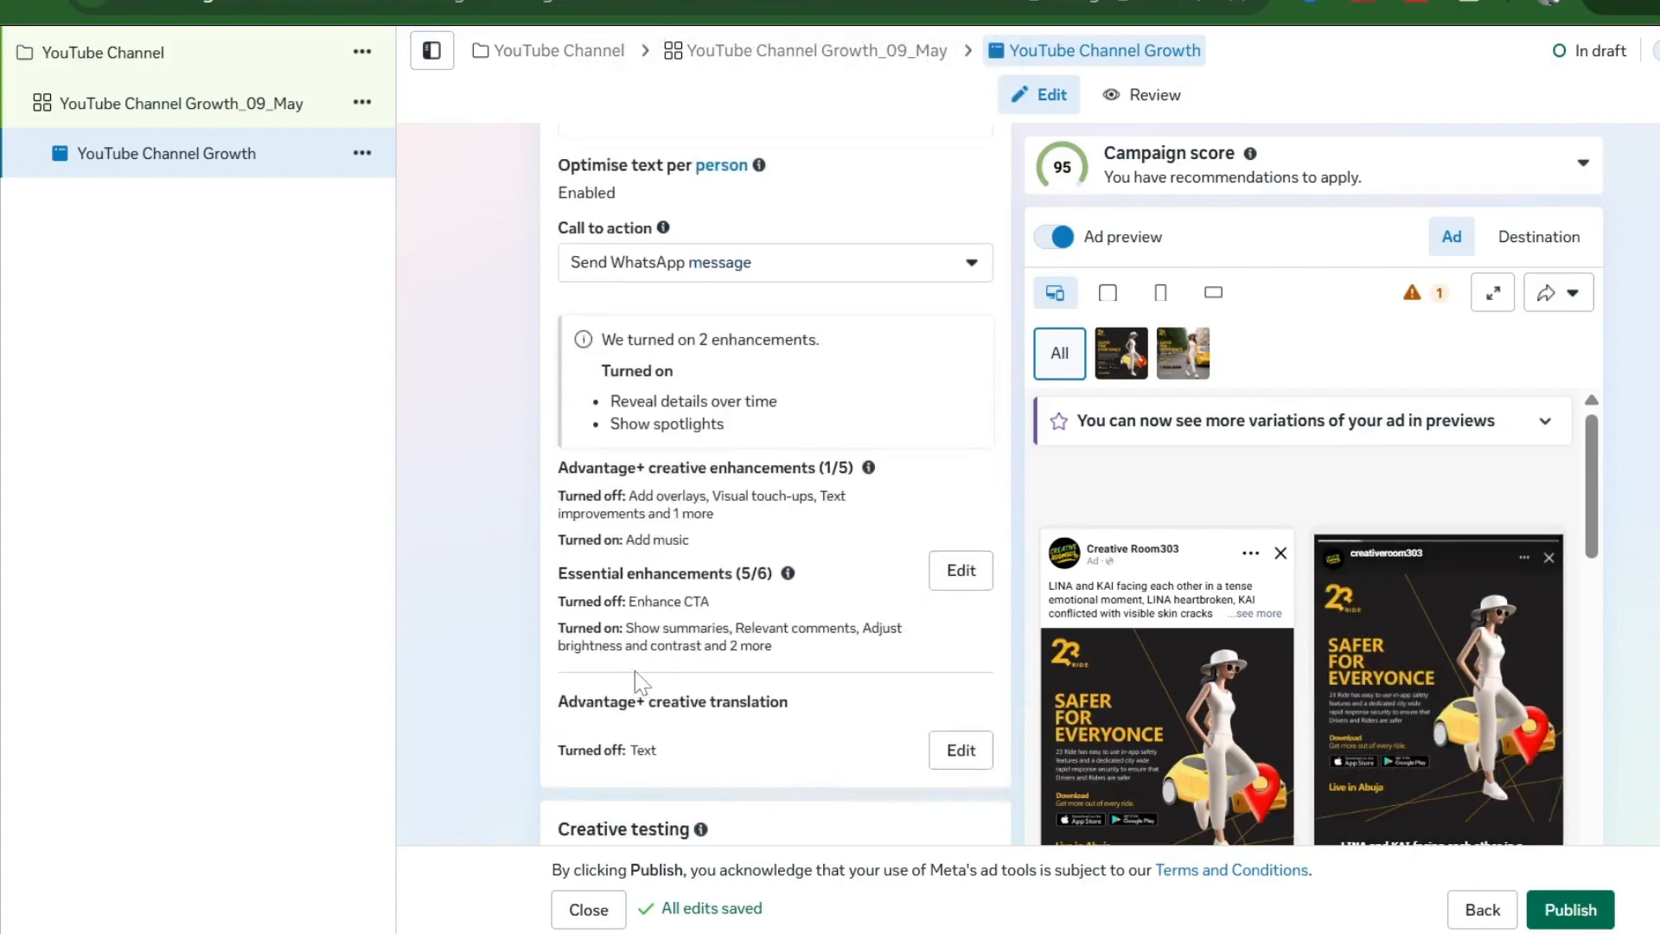
scroll(637, 683, "down", 9)
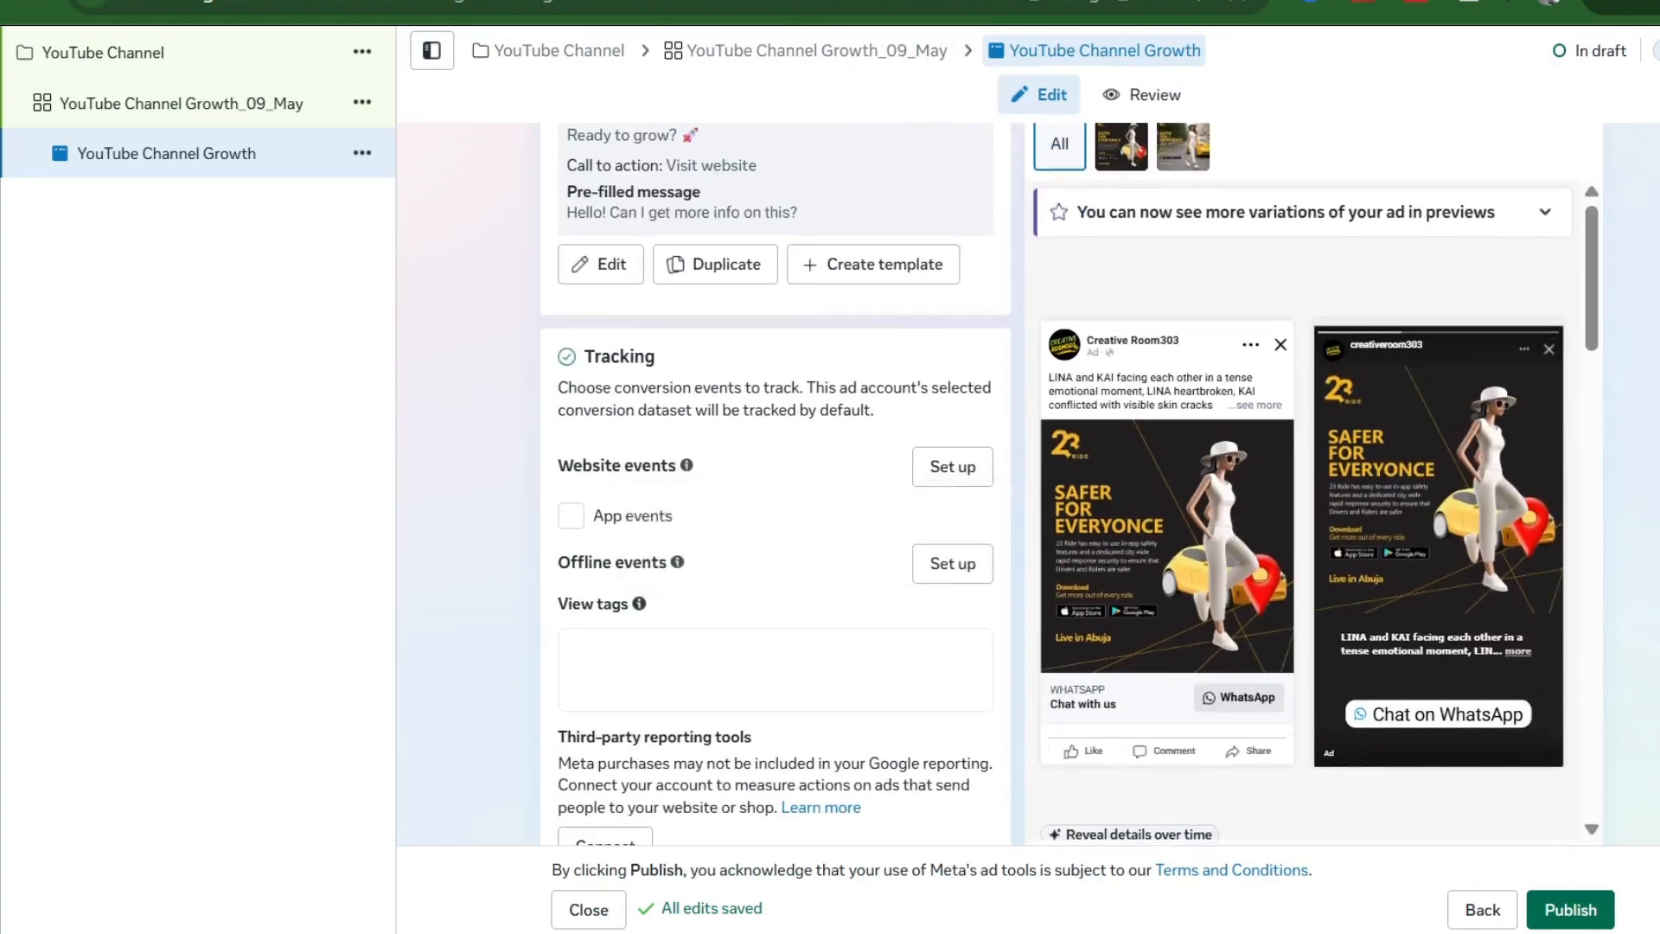
scroll(638, 683, "up", 5)
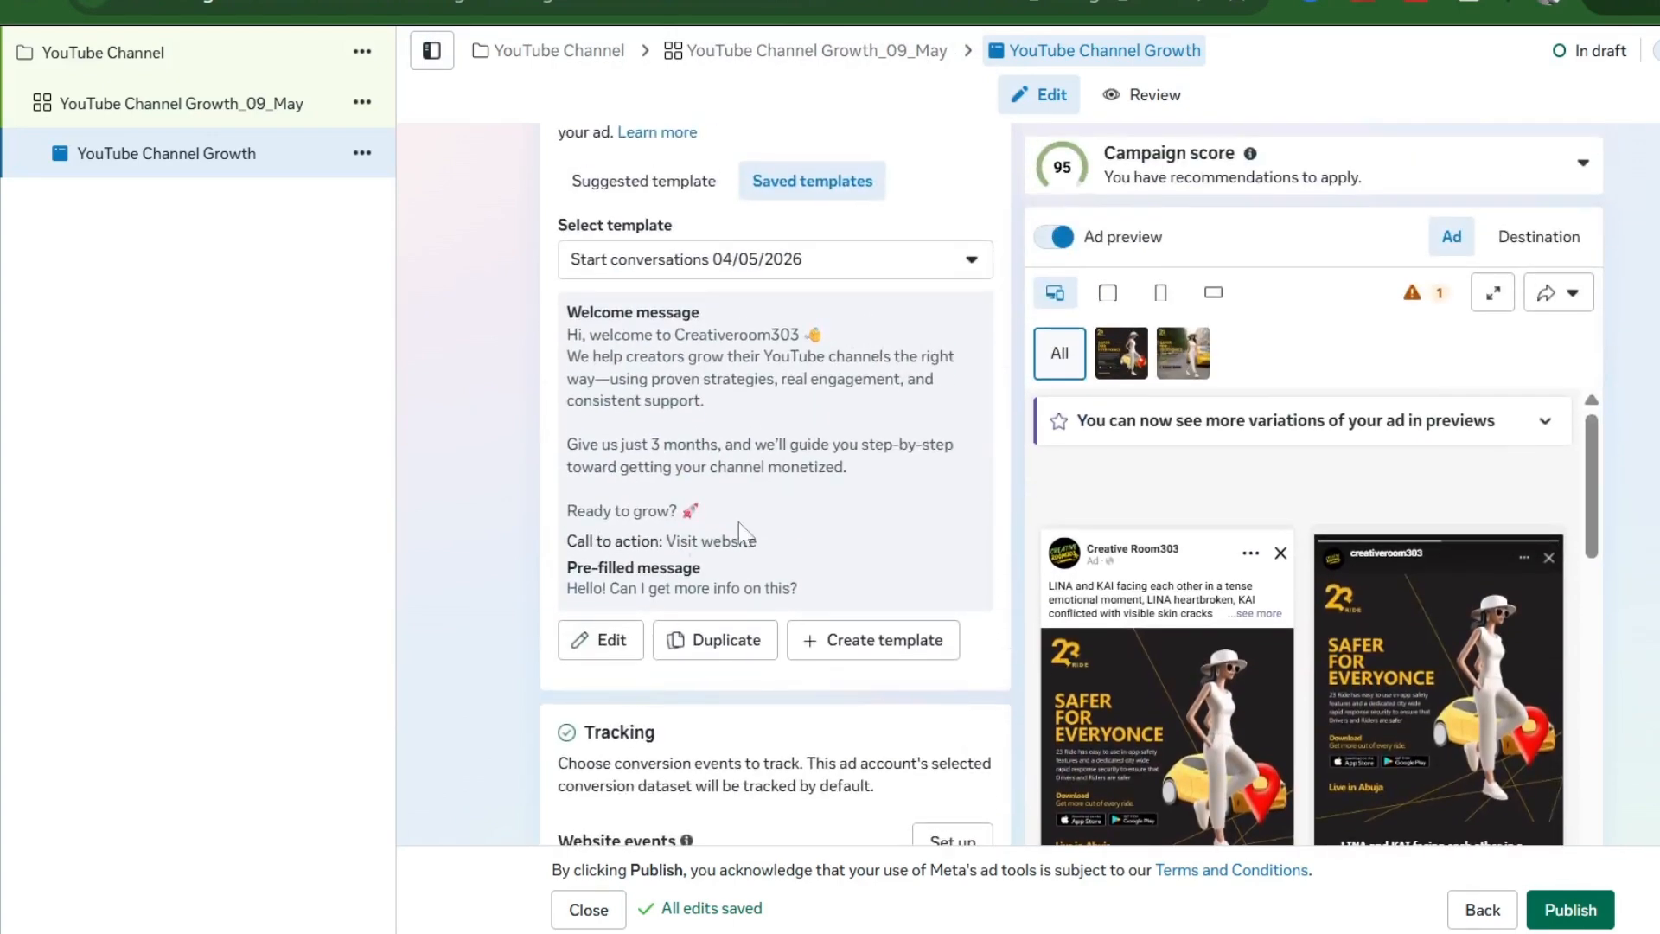
left_click(865, 649)
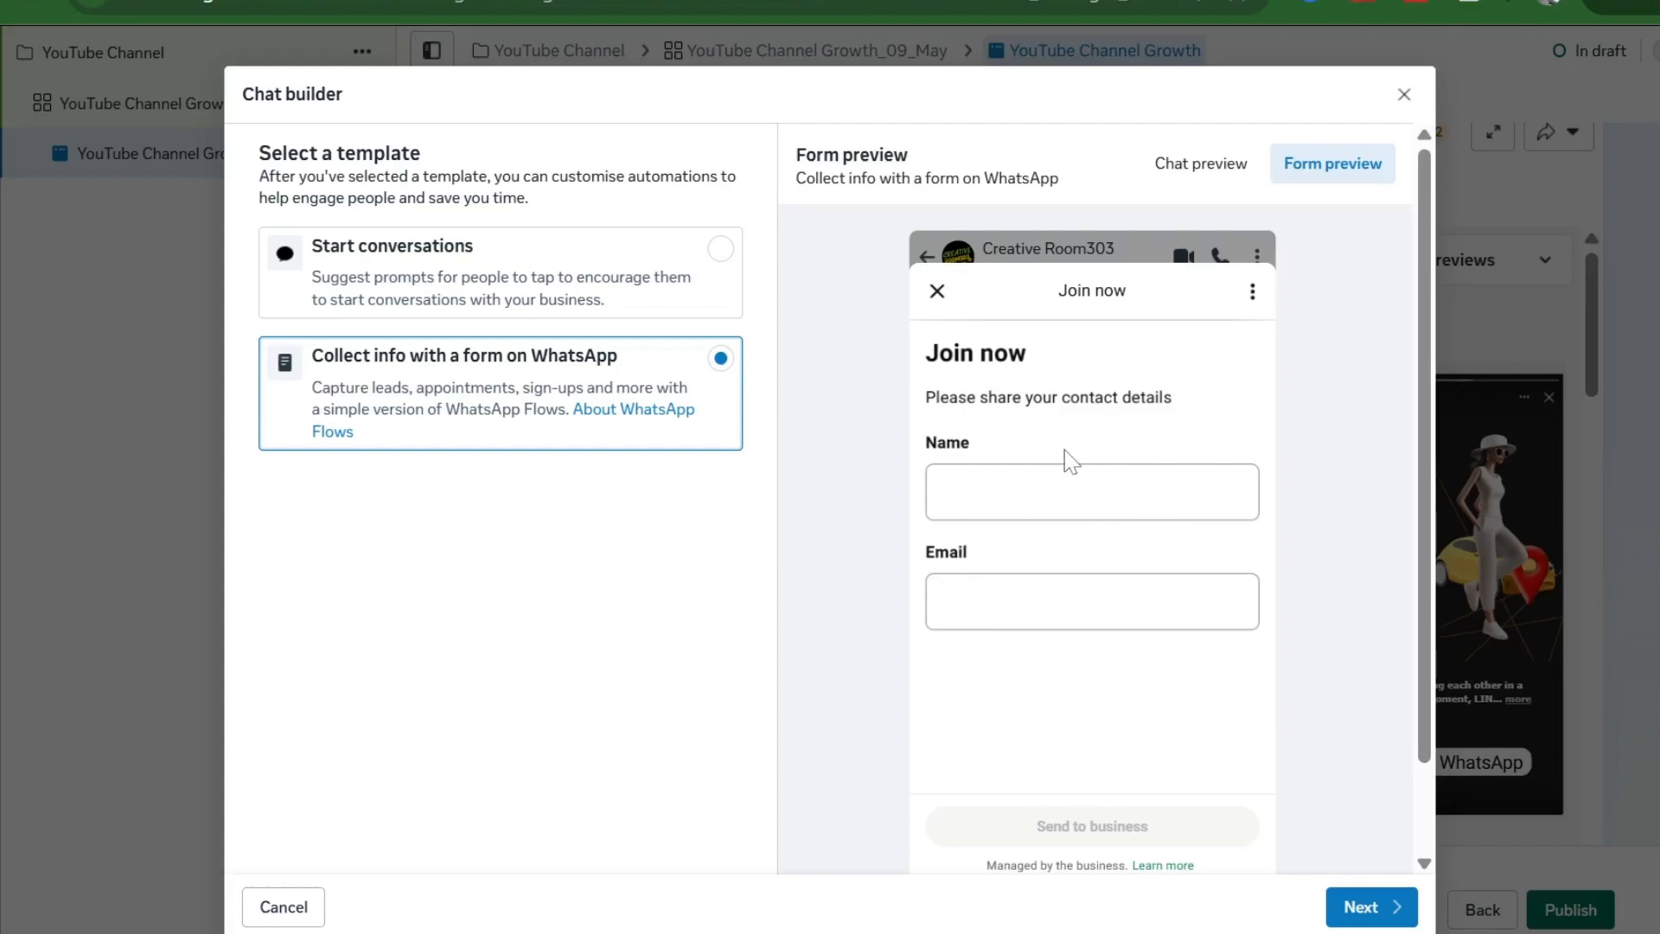
- Choose the Start conversations template and continue to the welcome message setup
left_click(518, 278)
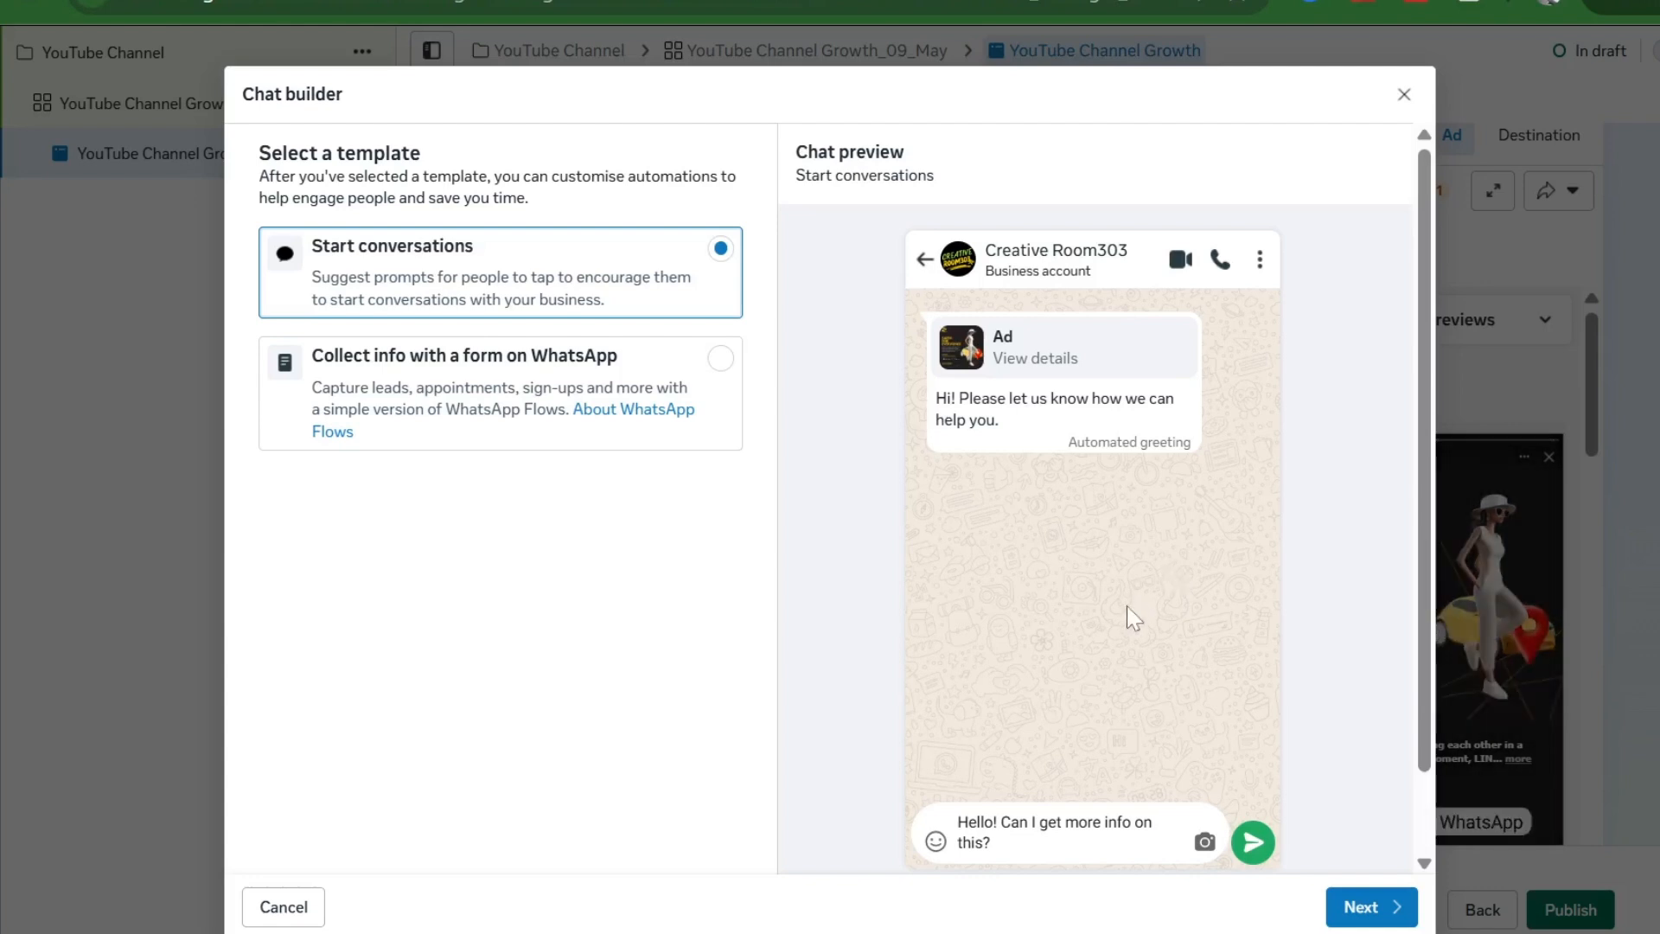
left_click(1372, 908)
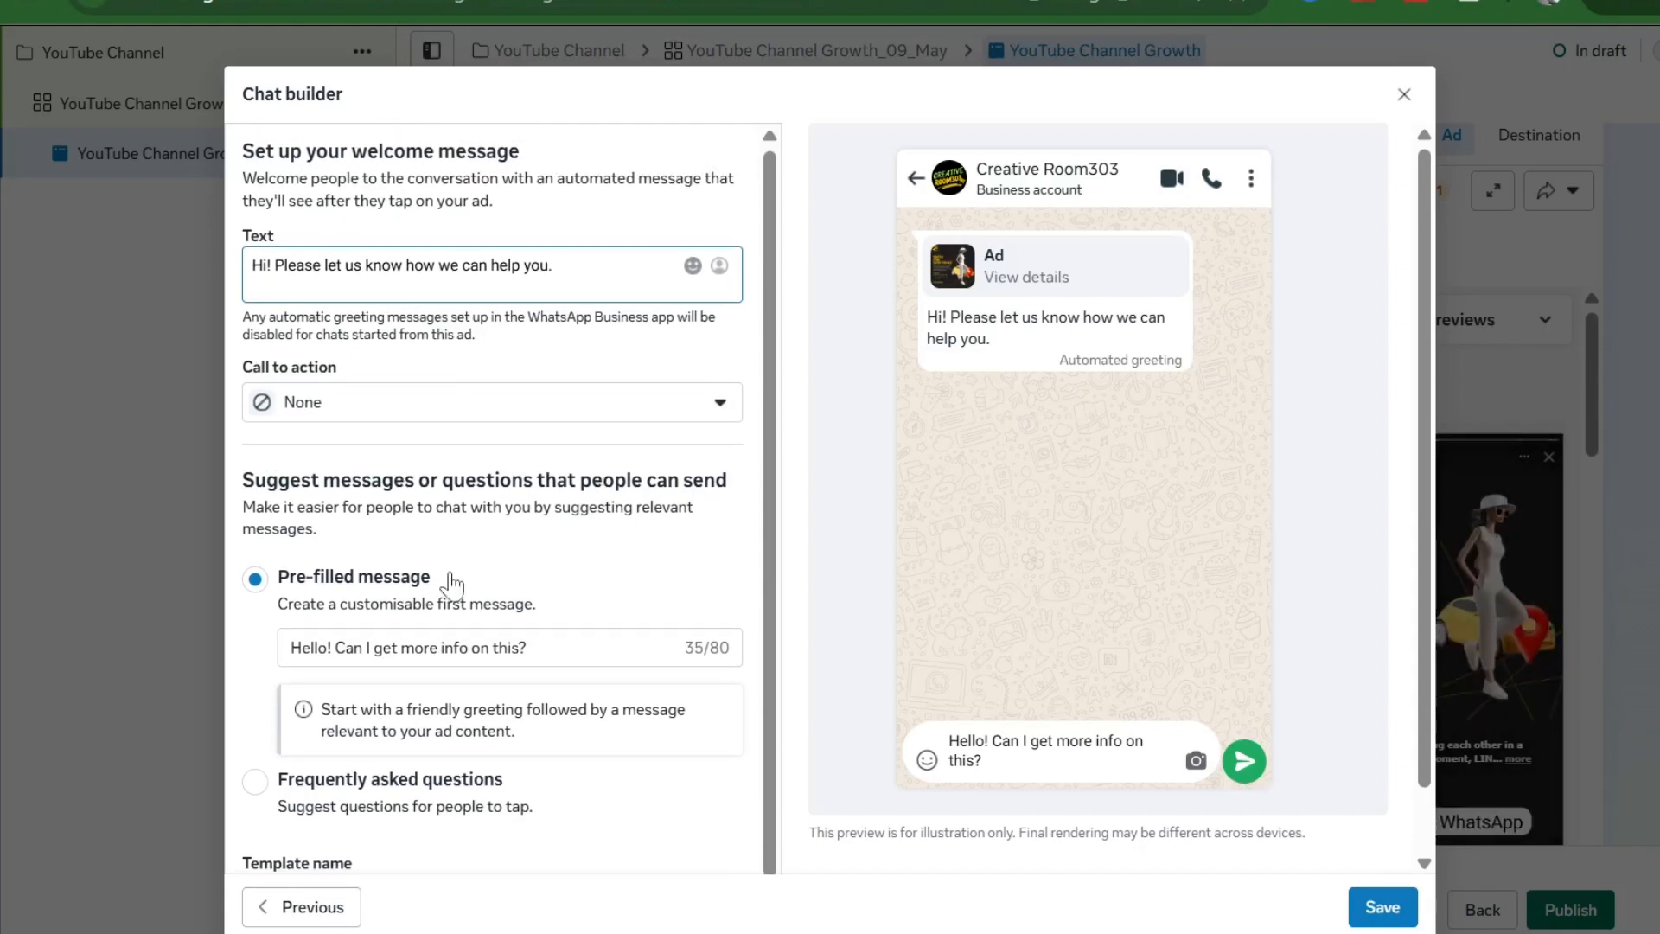
- Add a Visit website button linking to the WhatsApp group and save the 'Start conversations 10/05/2026' template
left_click(449, 403)
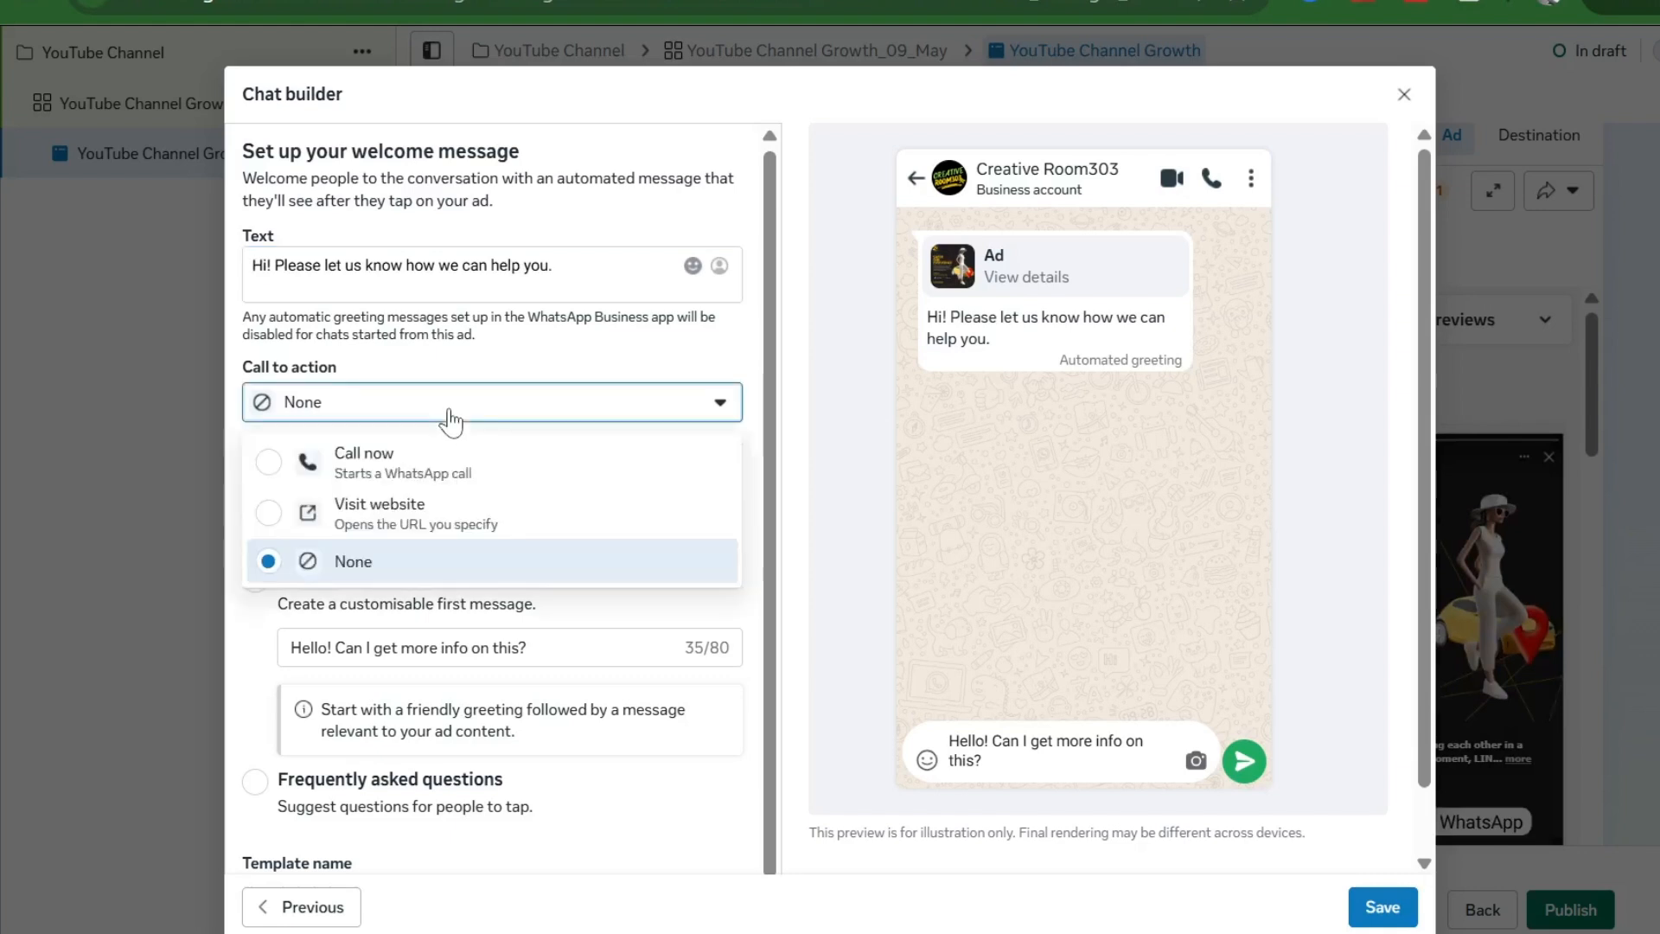
left_click(396, 514)
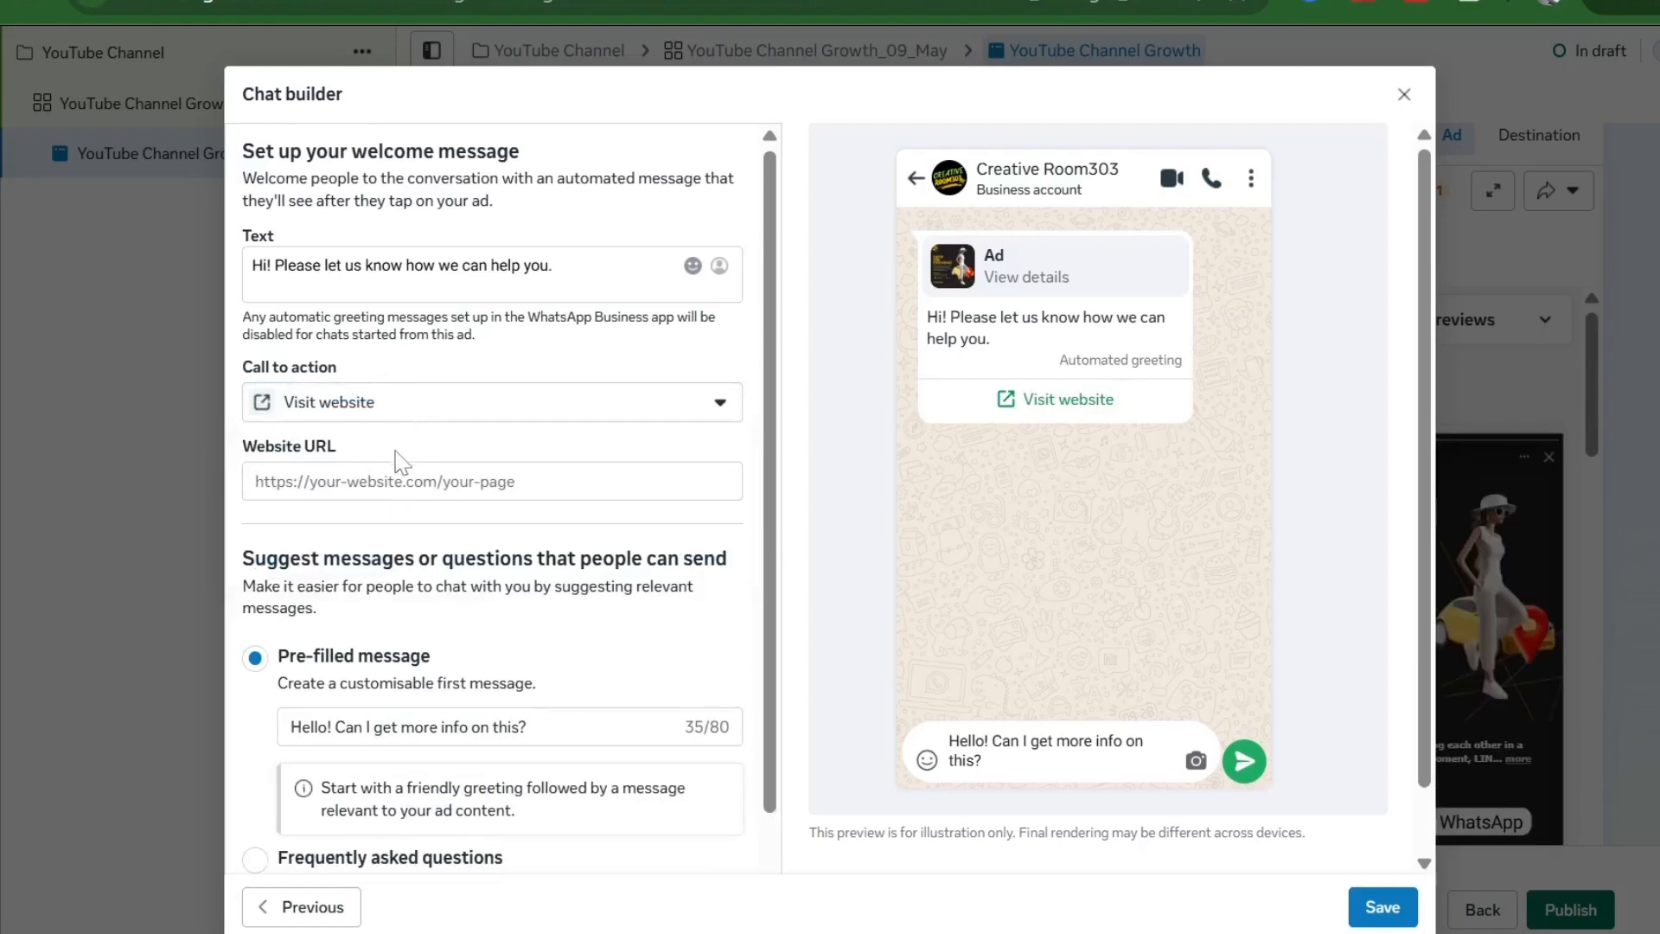
left_click(400, 481)
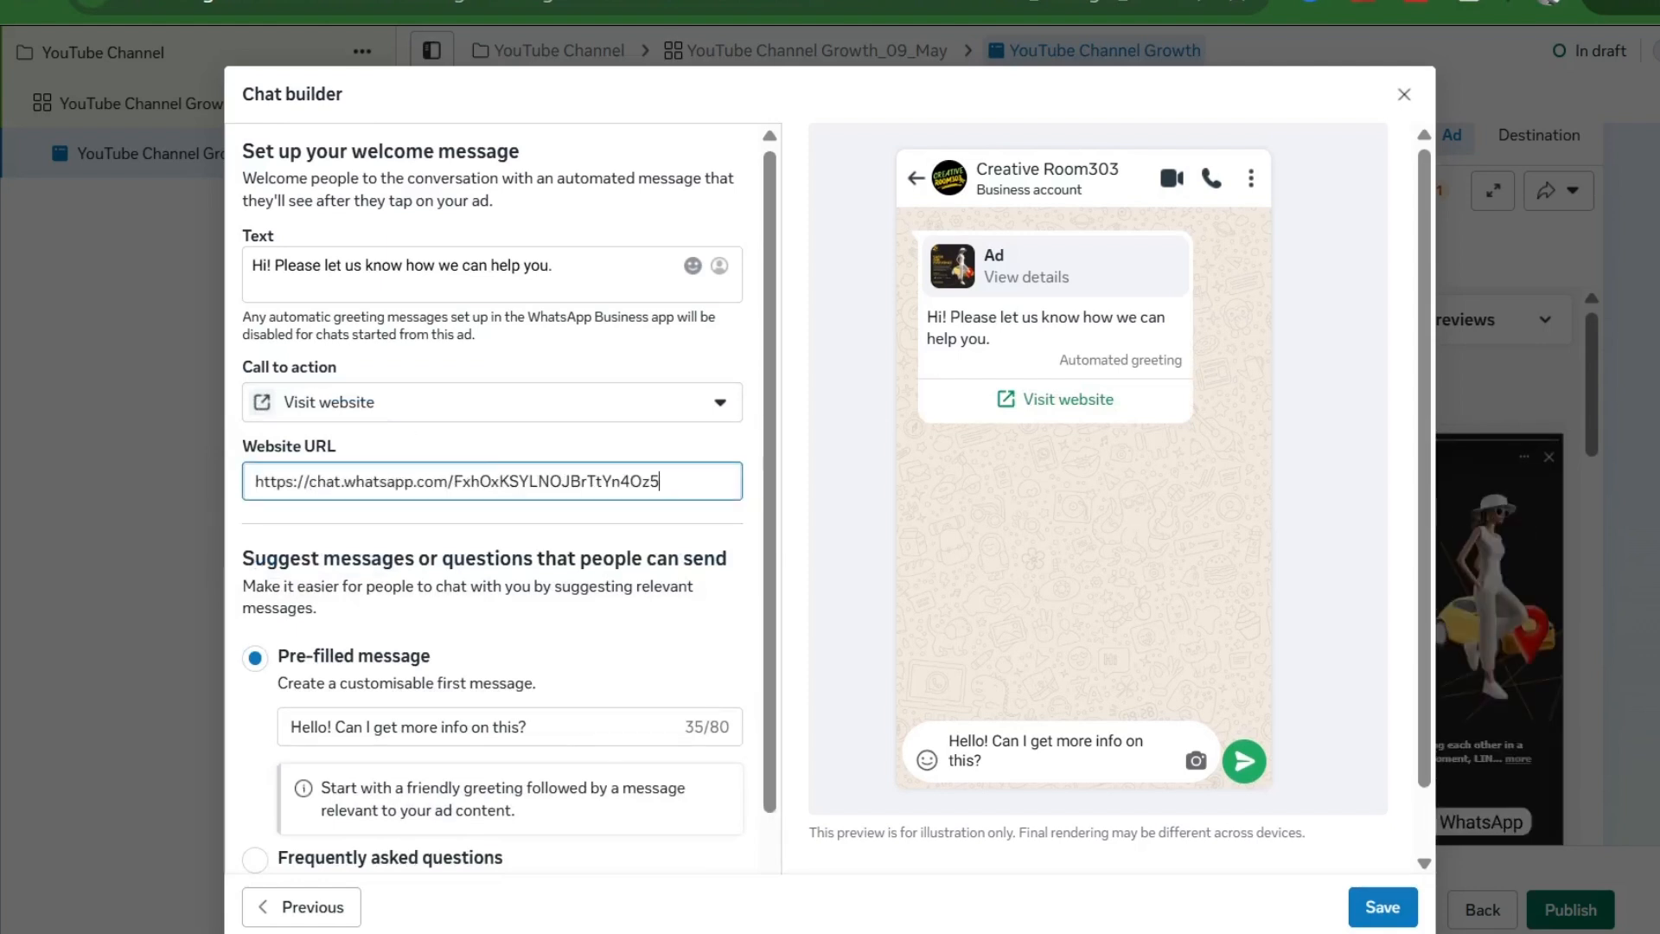
scroll(500, 501, "down", 2)
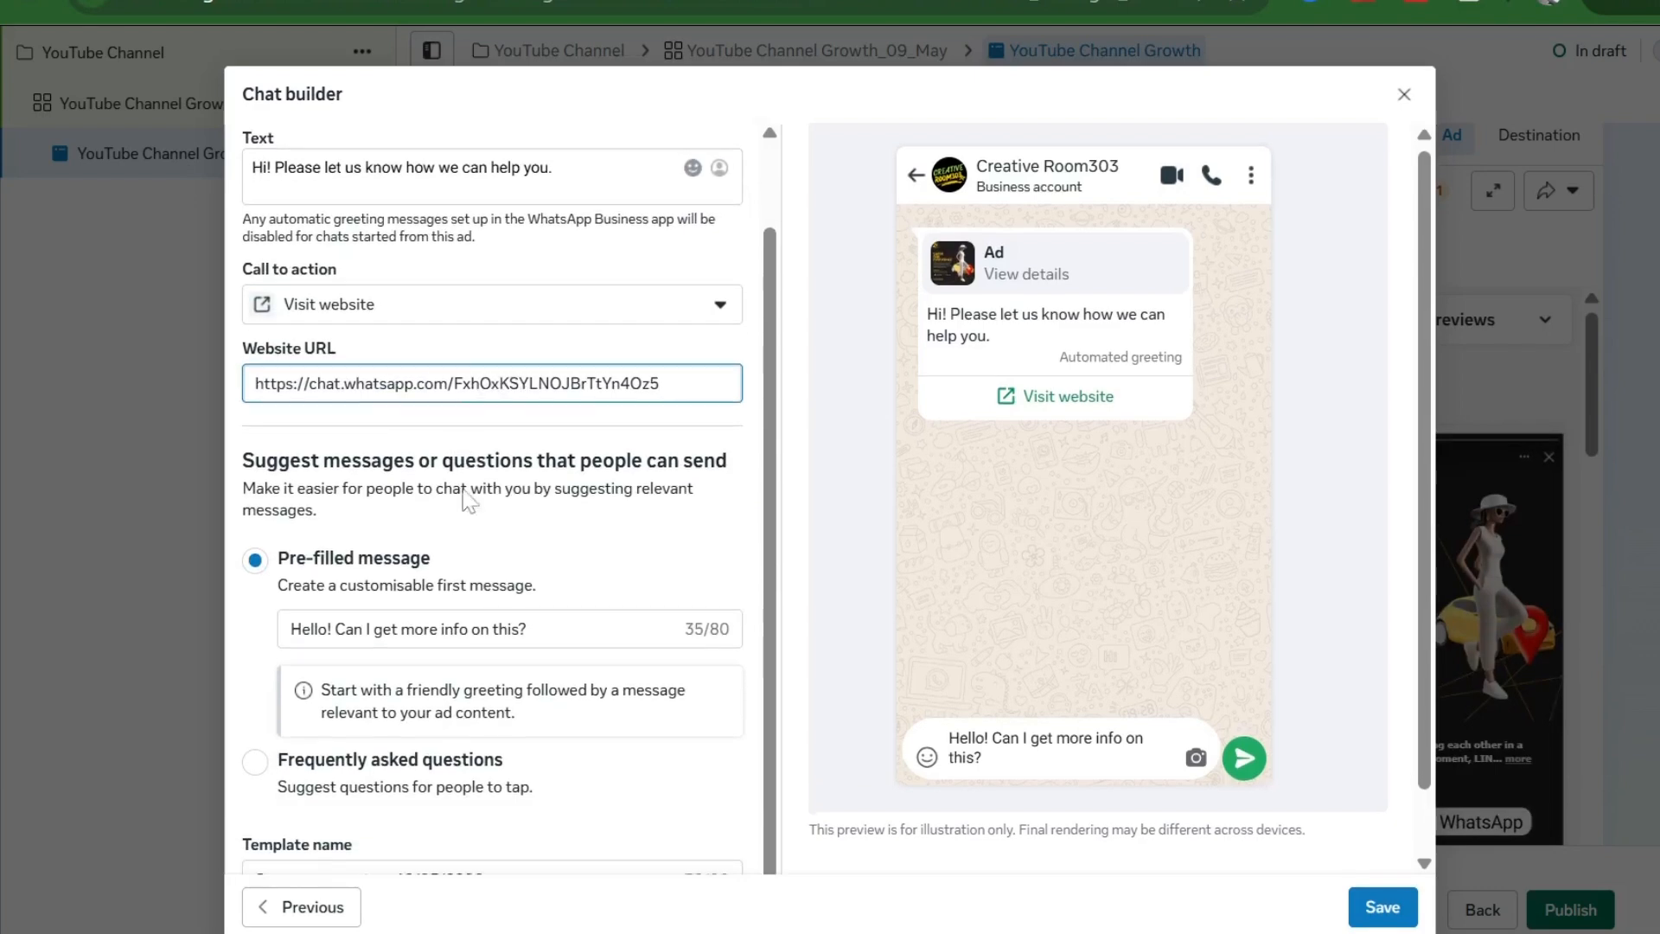
scroll(465, 500, "down", 1)
scroll(465, 502, "up", 1)
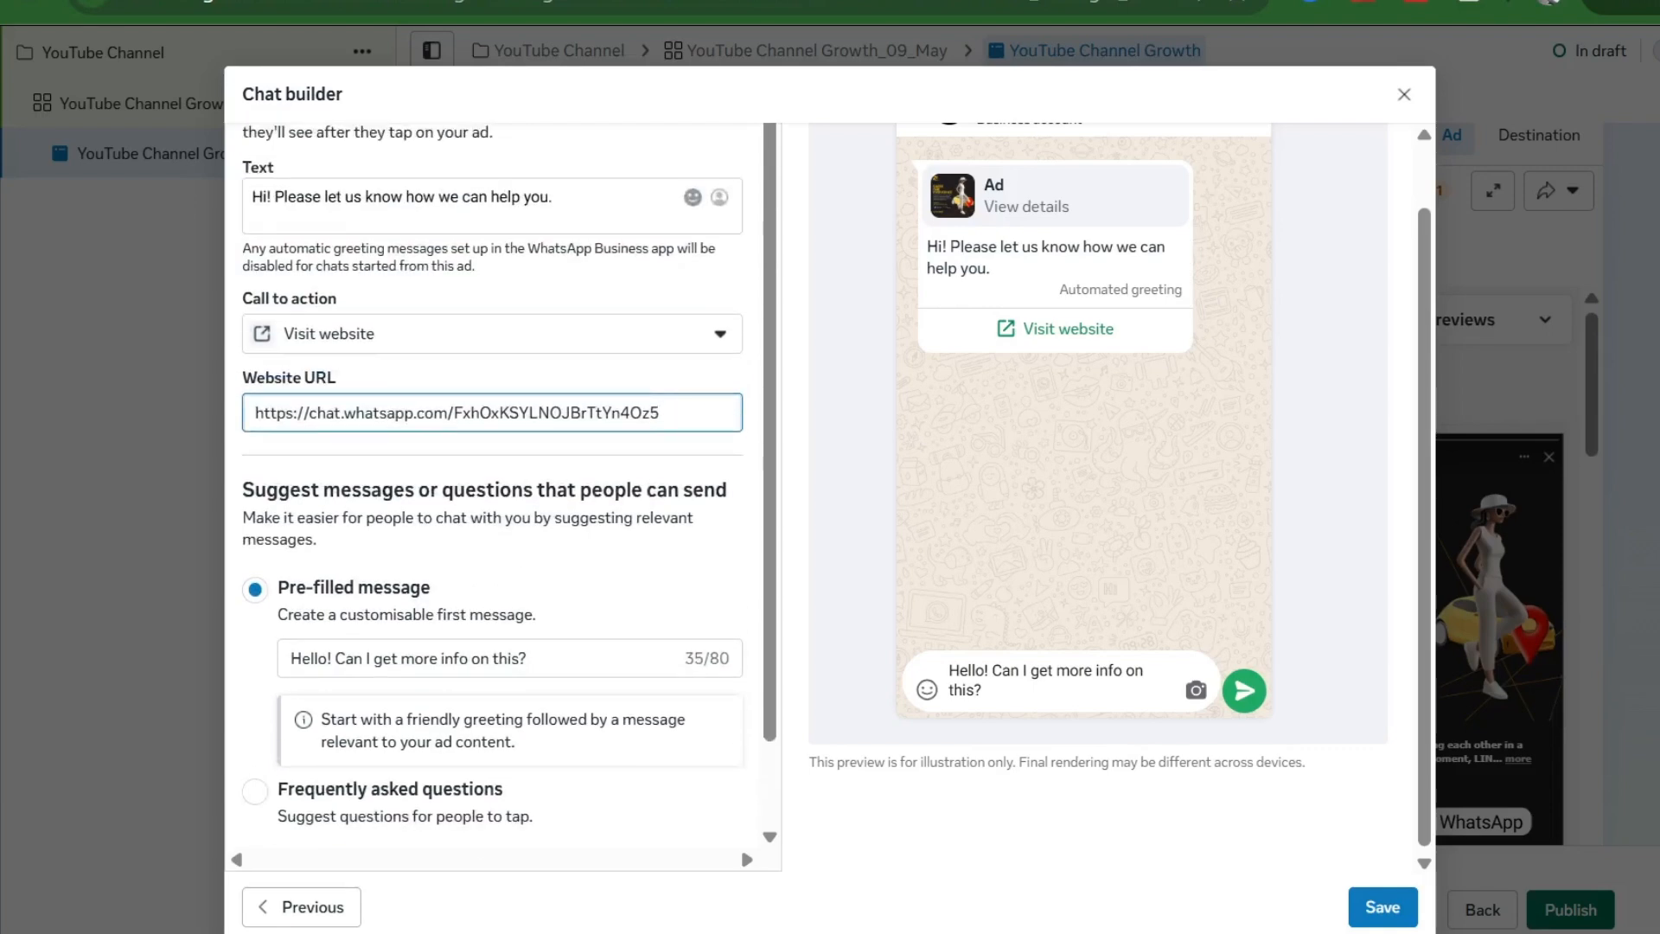
scroll(588, 474, "up", 1)
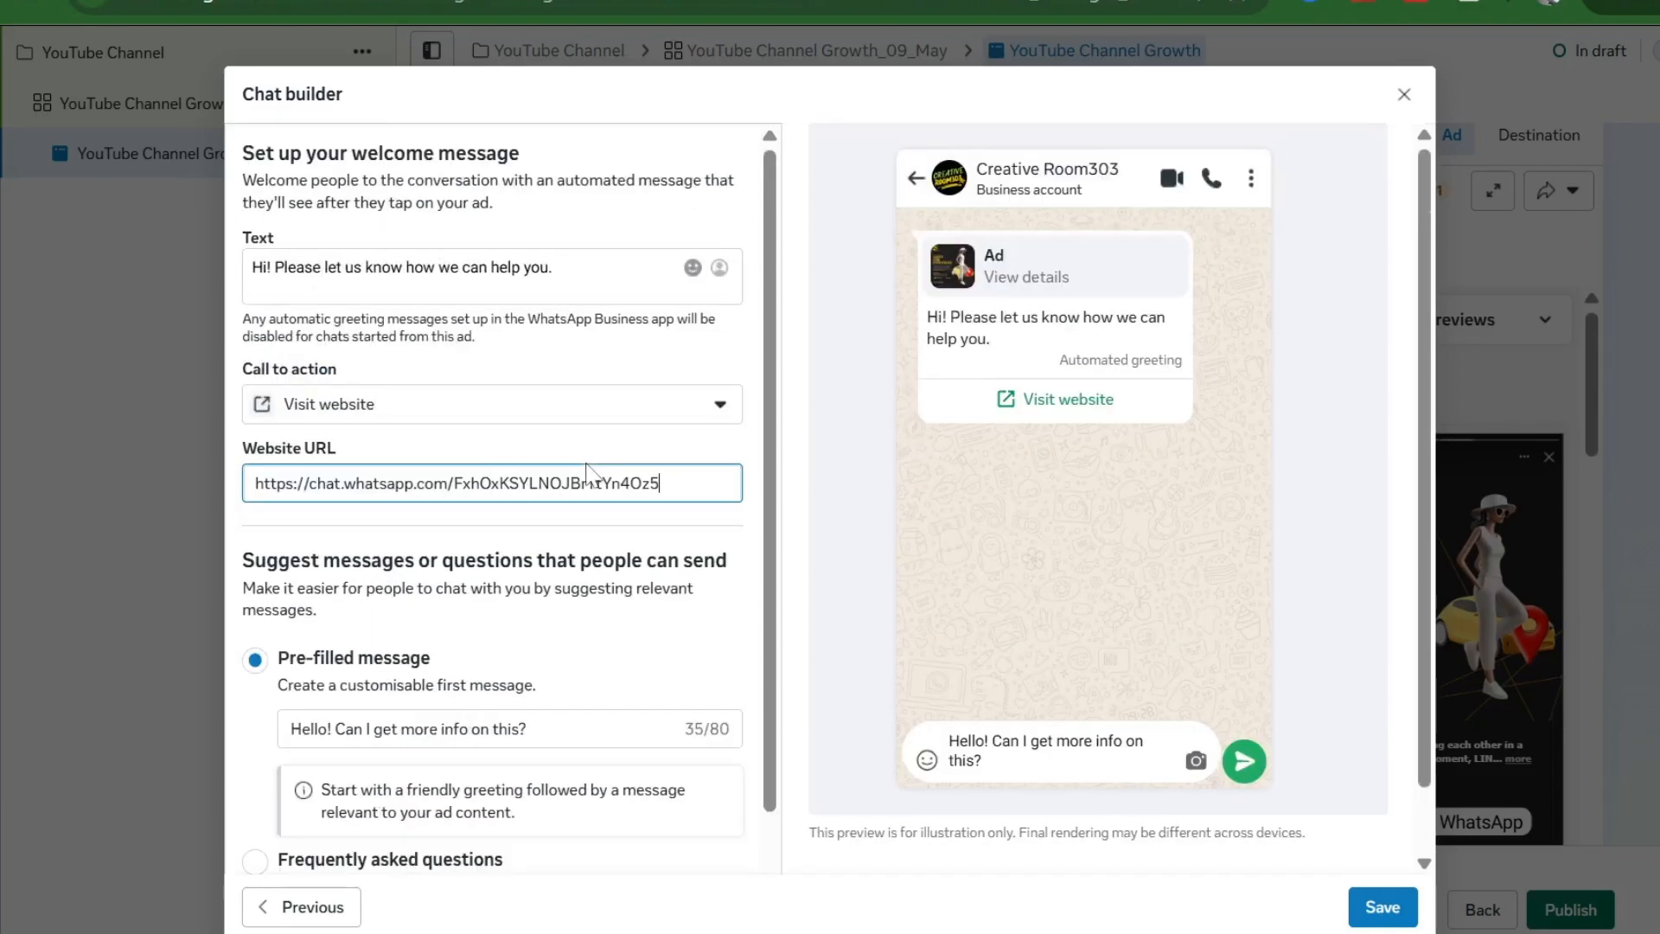
left_click(1381, 909)
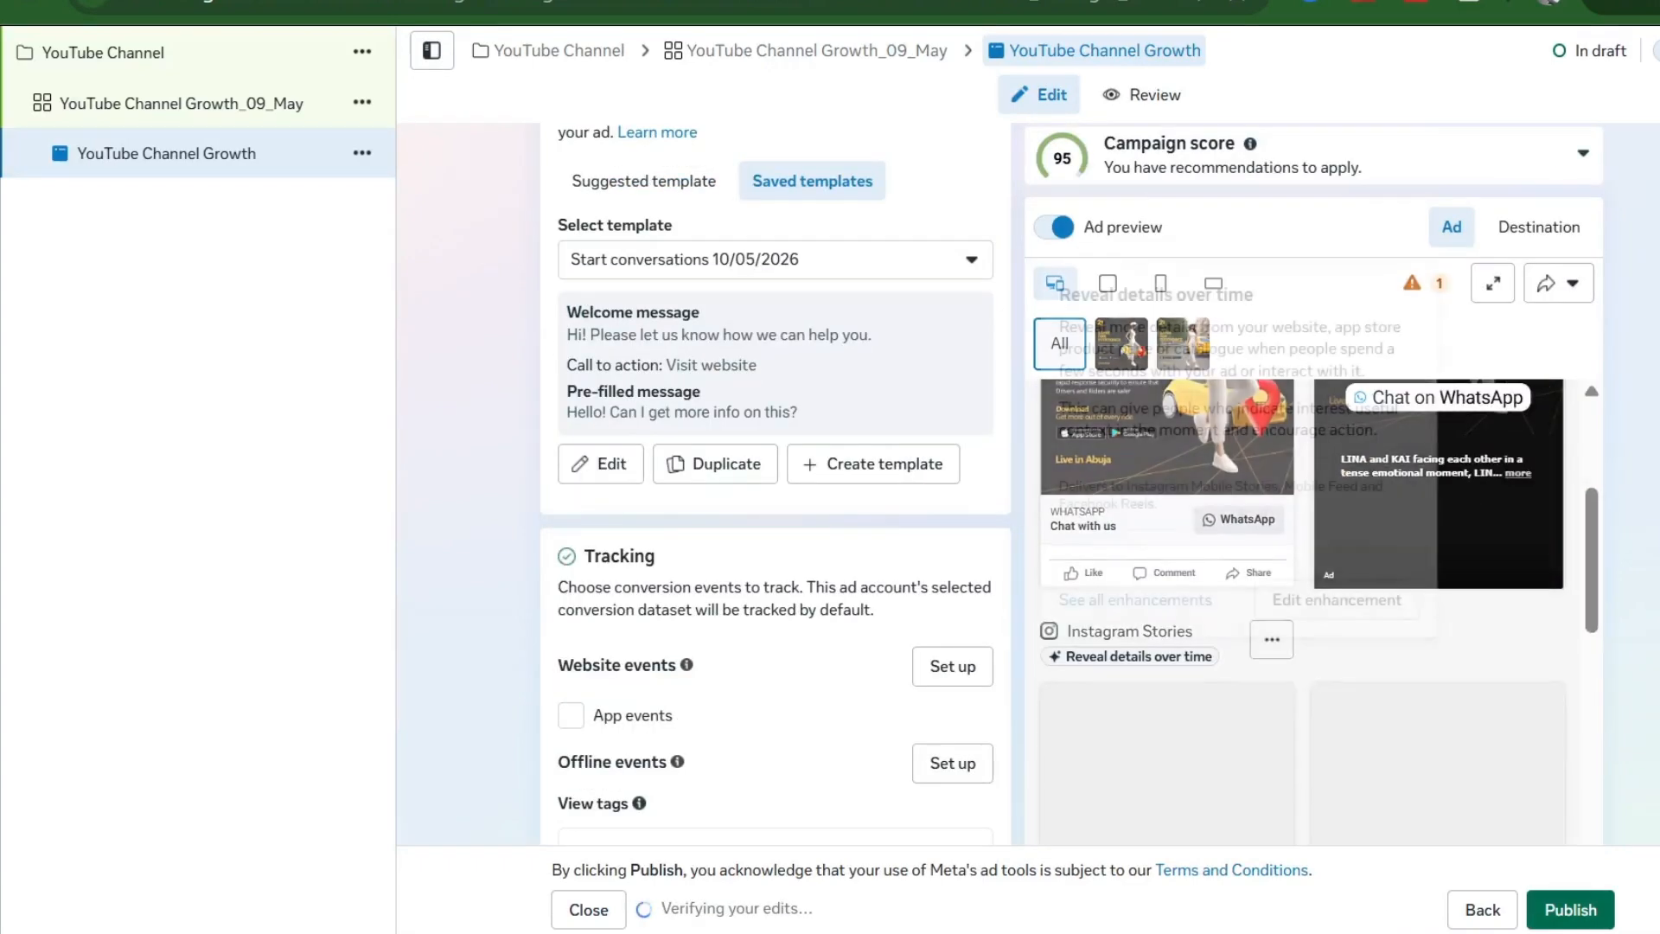
scroll(558, 430, "up", 10)
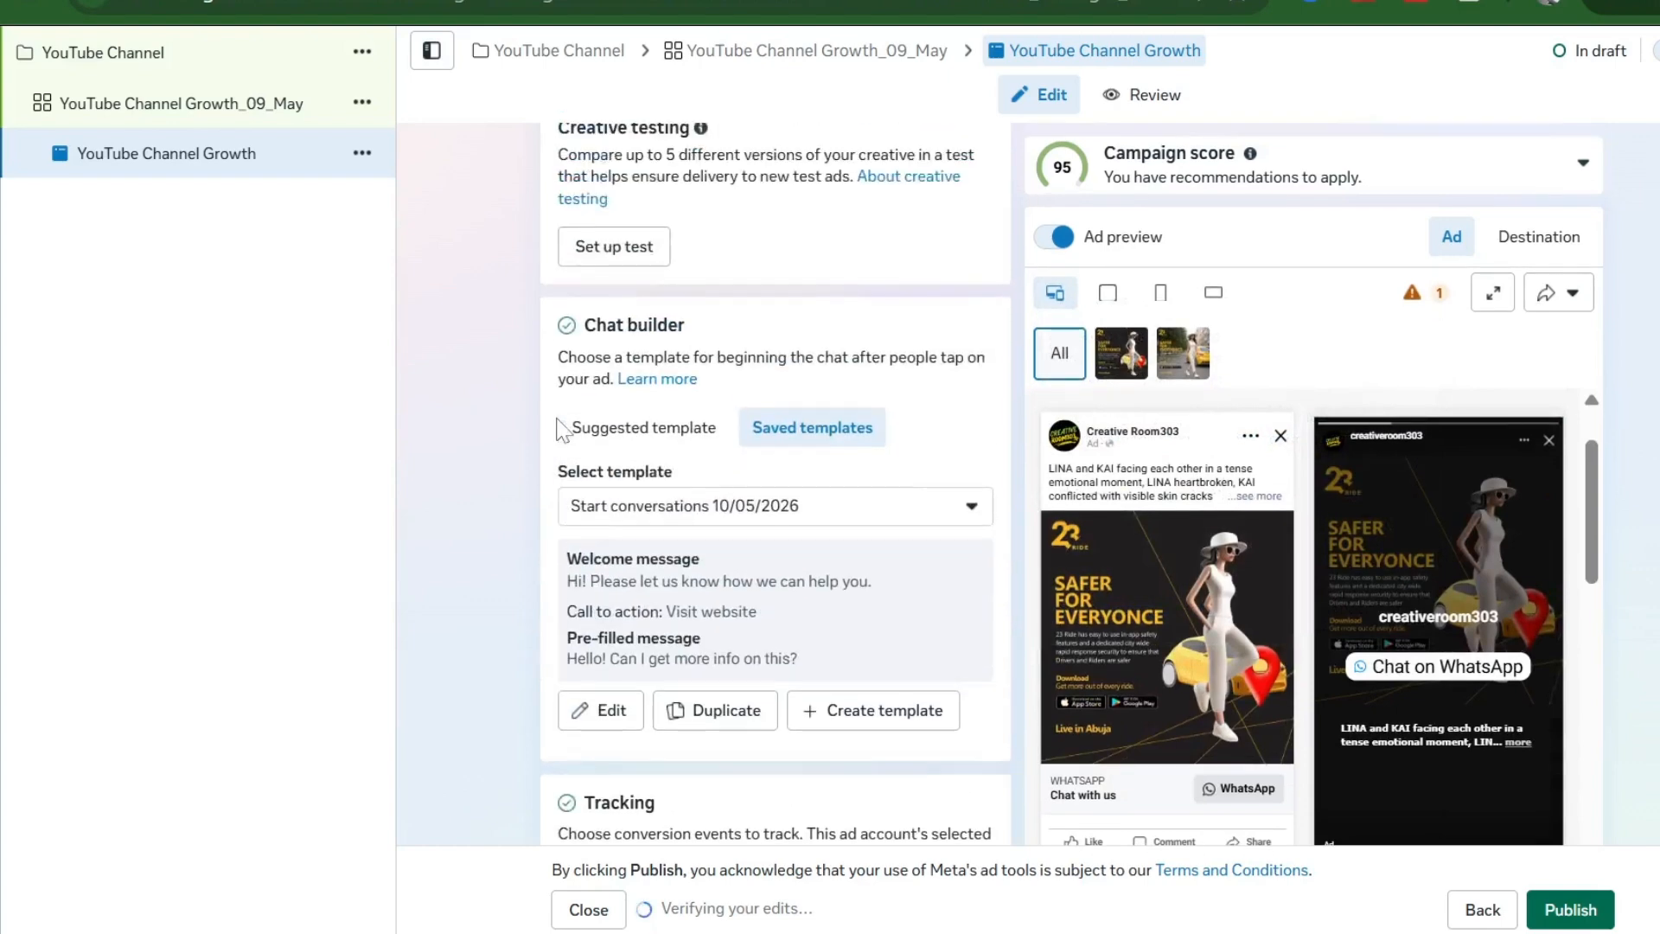
scroll(558, 430, "up", 5)
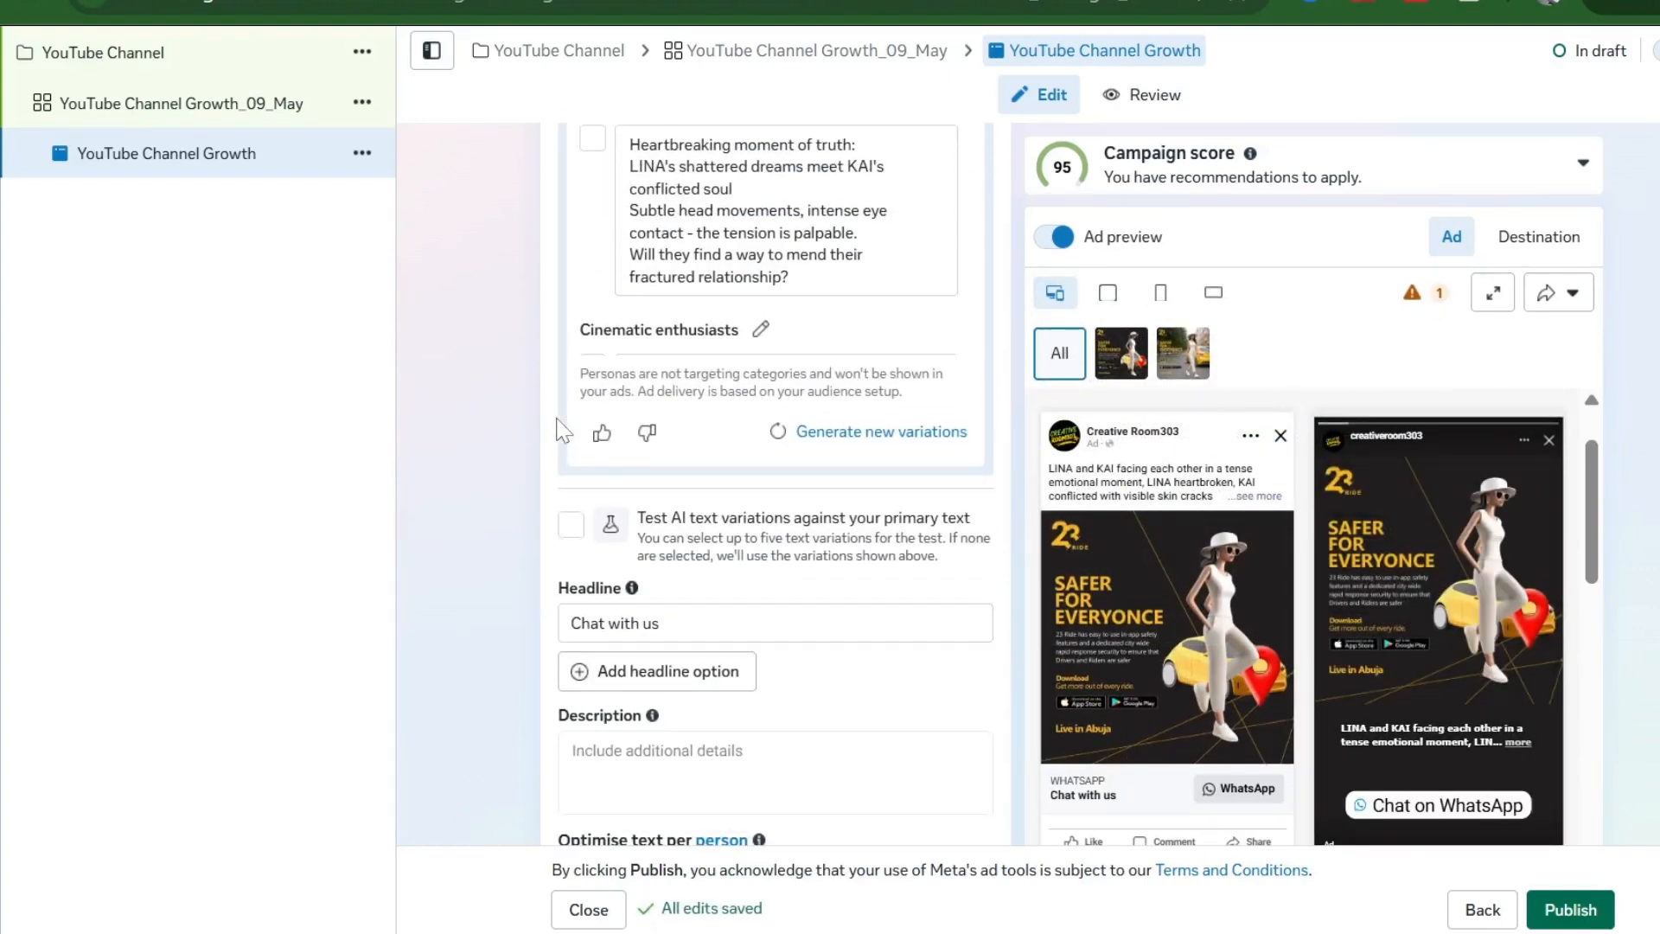
scroll(559, 429, "down", 15)
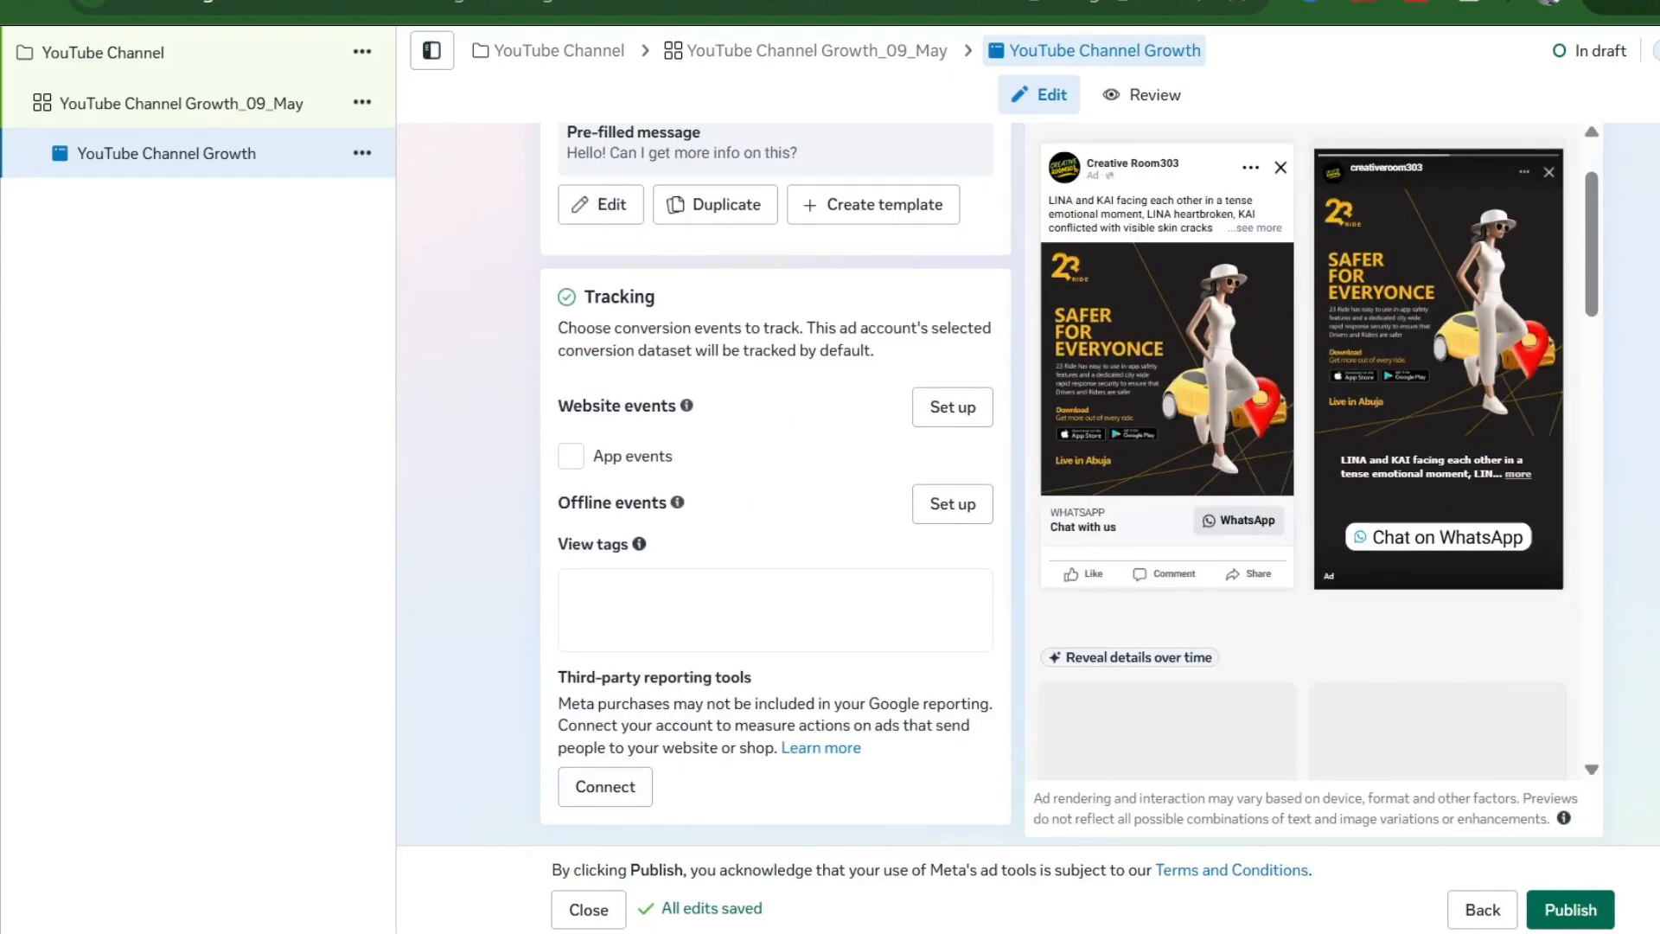